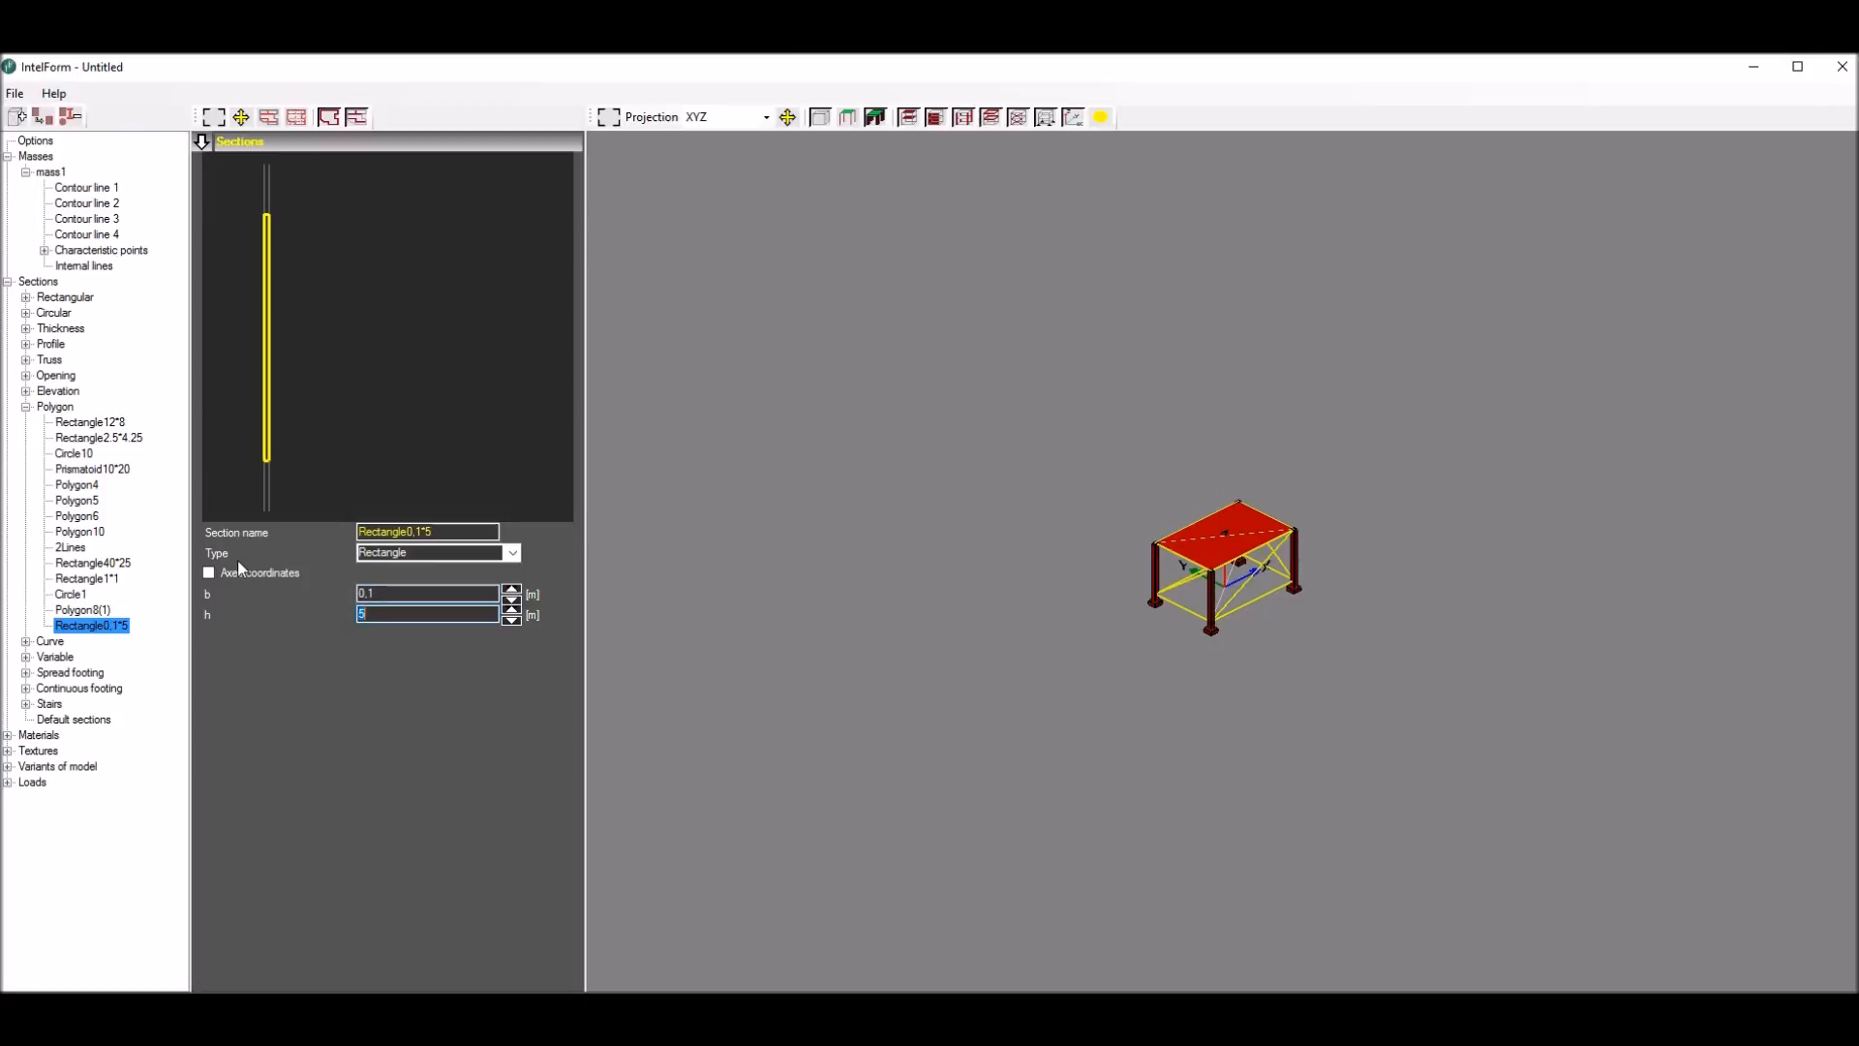
Step: Set the rectangle section's height h to 0.4 m and change its type to Any
type(".4")
key("Tab")
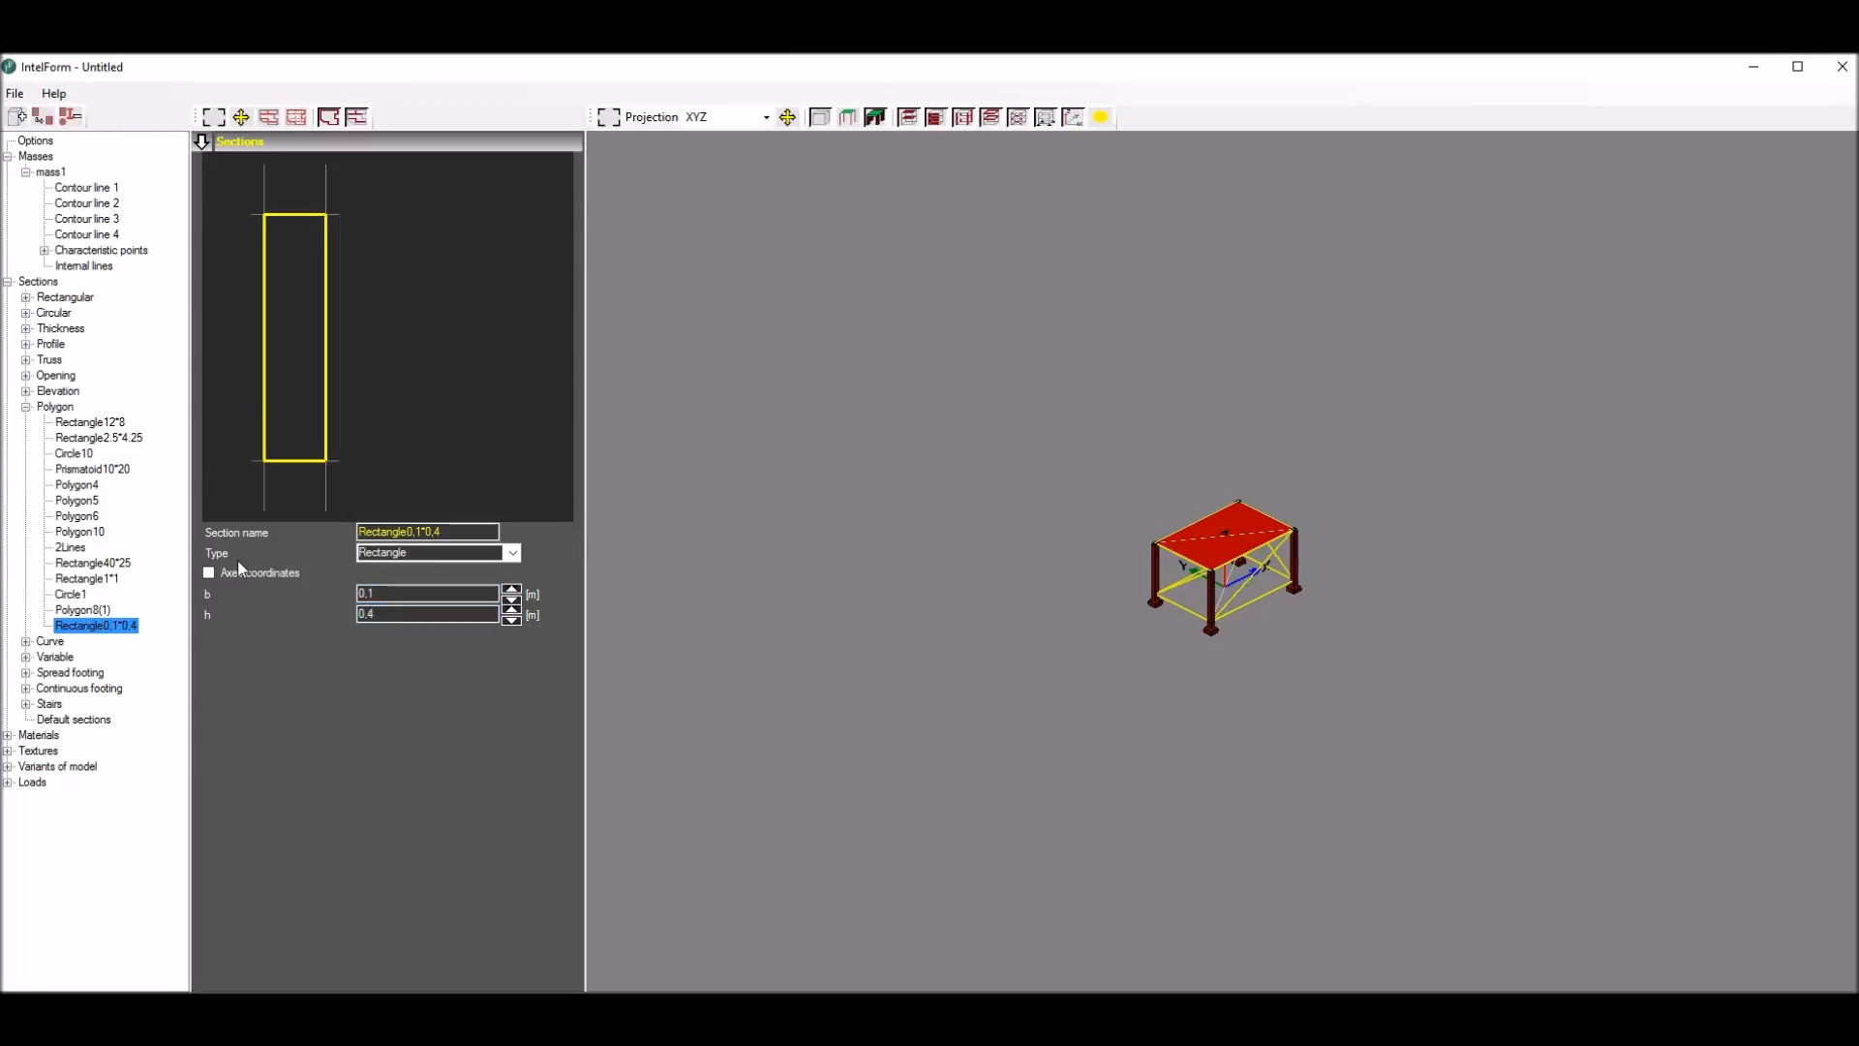
left_click(511, 553)
left_click(380, 610)
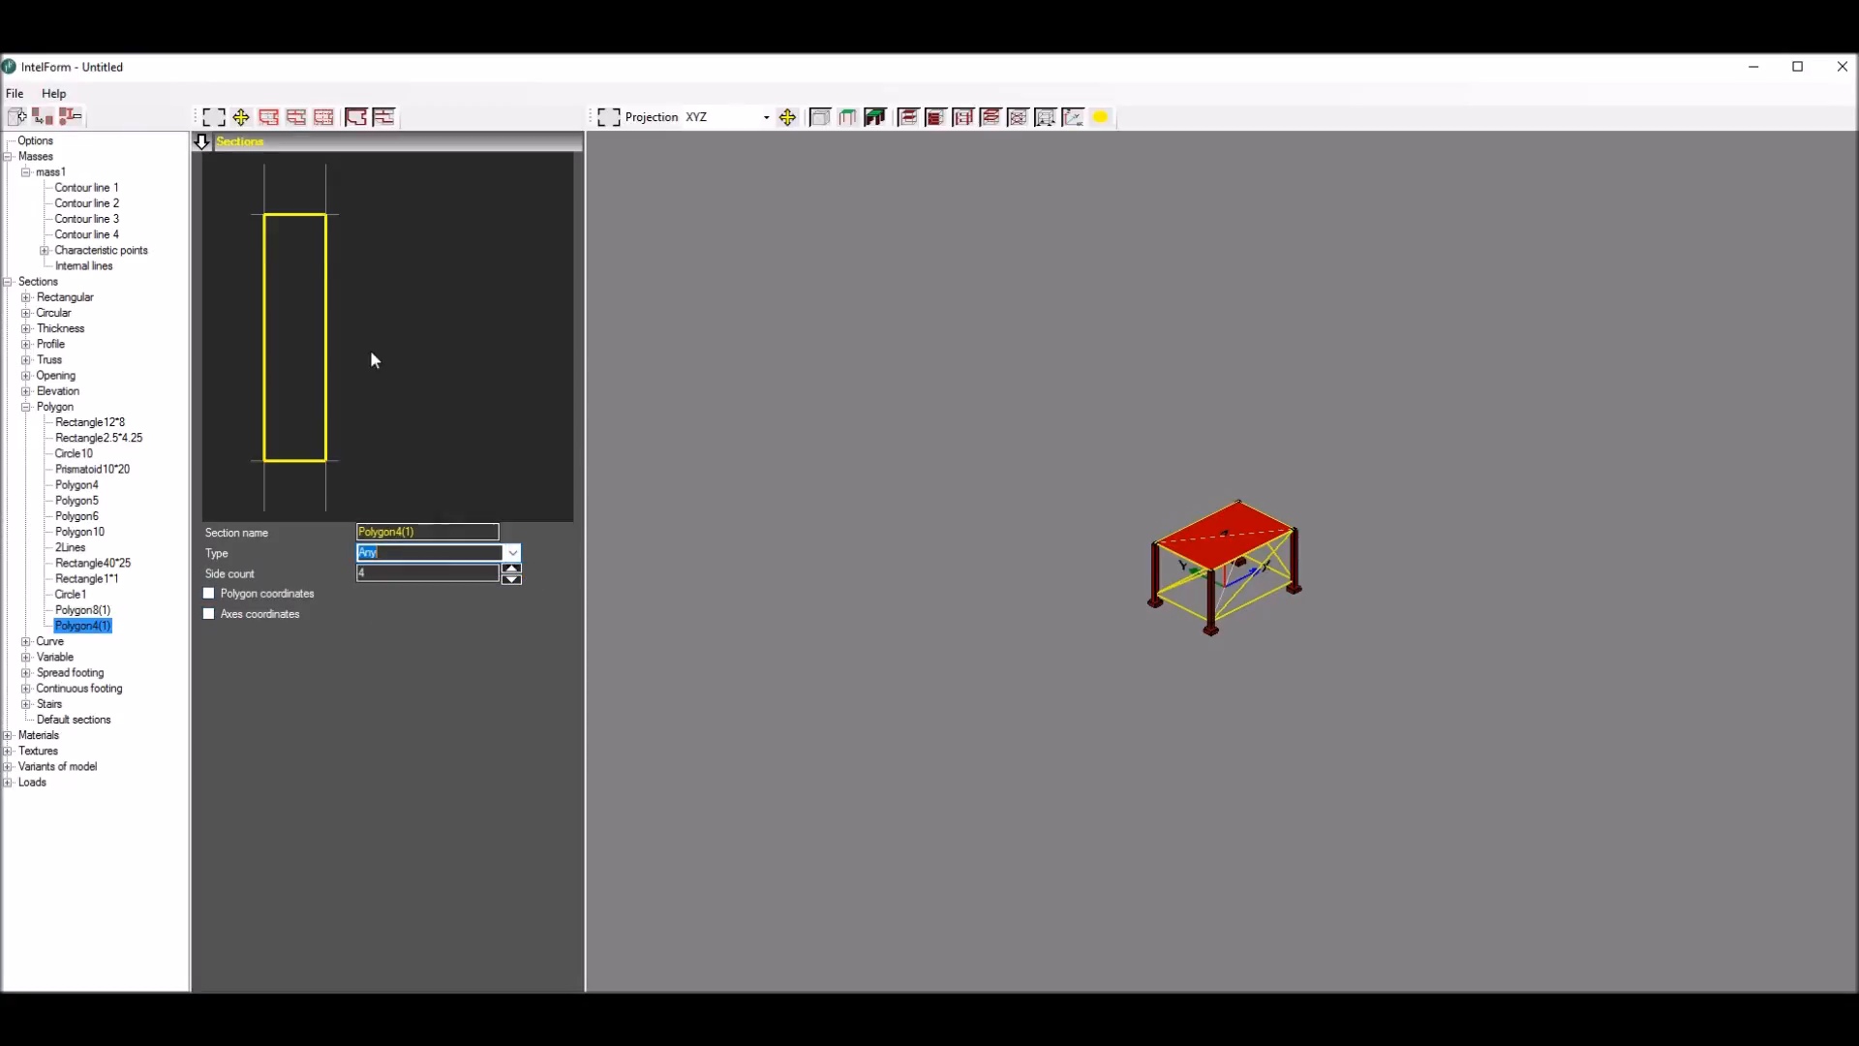
Step: Raise the polygon's side count to 6 and to 8, adding two vertices on its upper edge and two on its lower edge
left_click(212, 114)
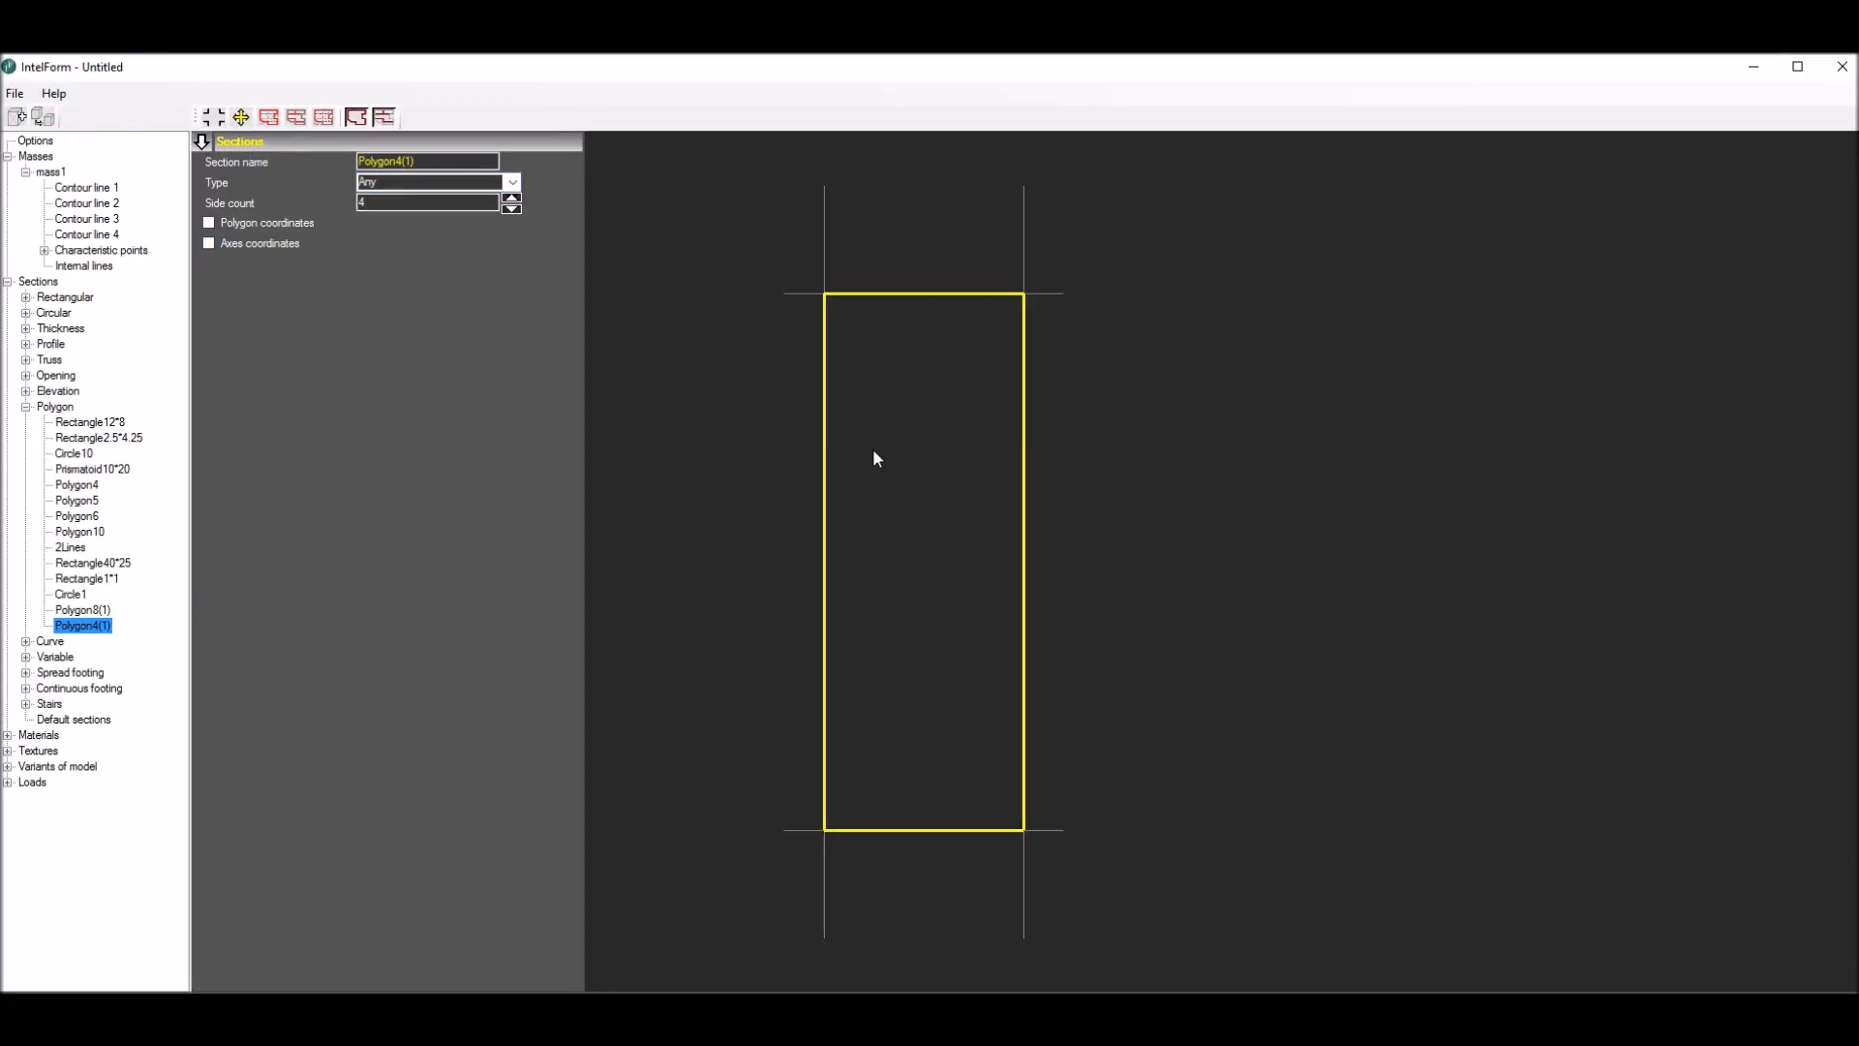
left_click(269, 117)
left_click(1024, 293)
double_click(469, 201)
type("6")
key("Return")
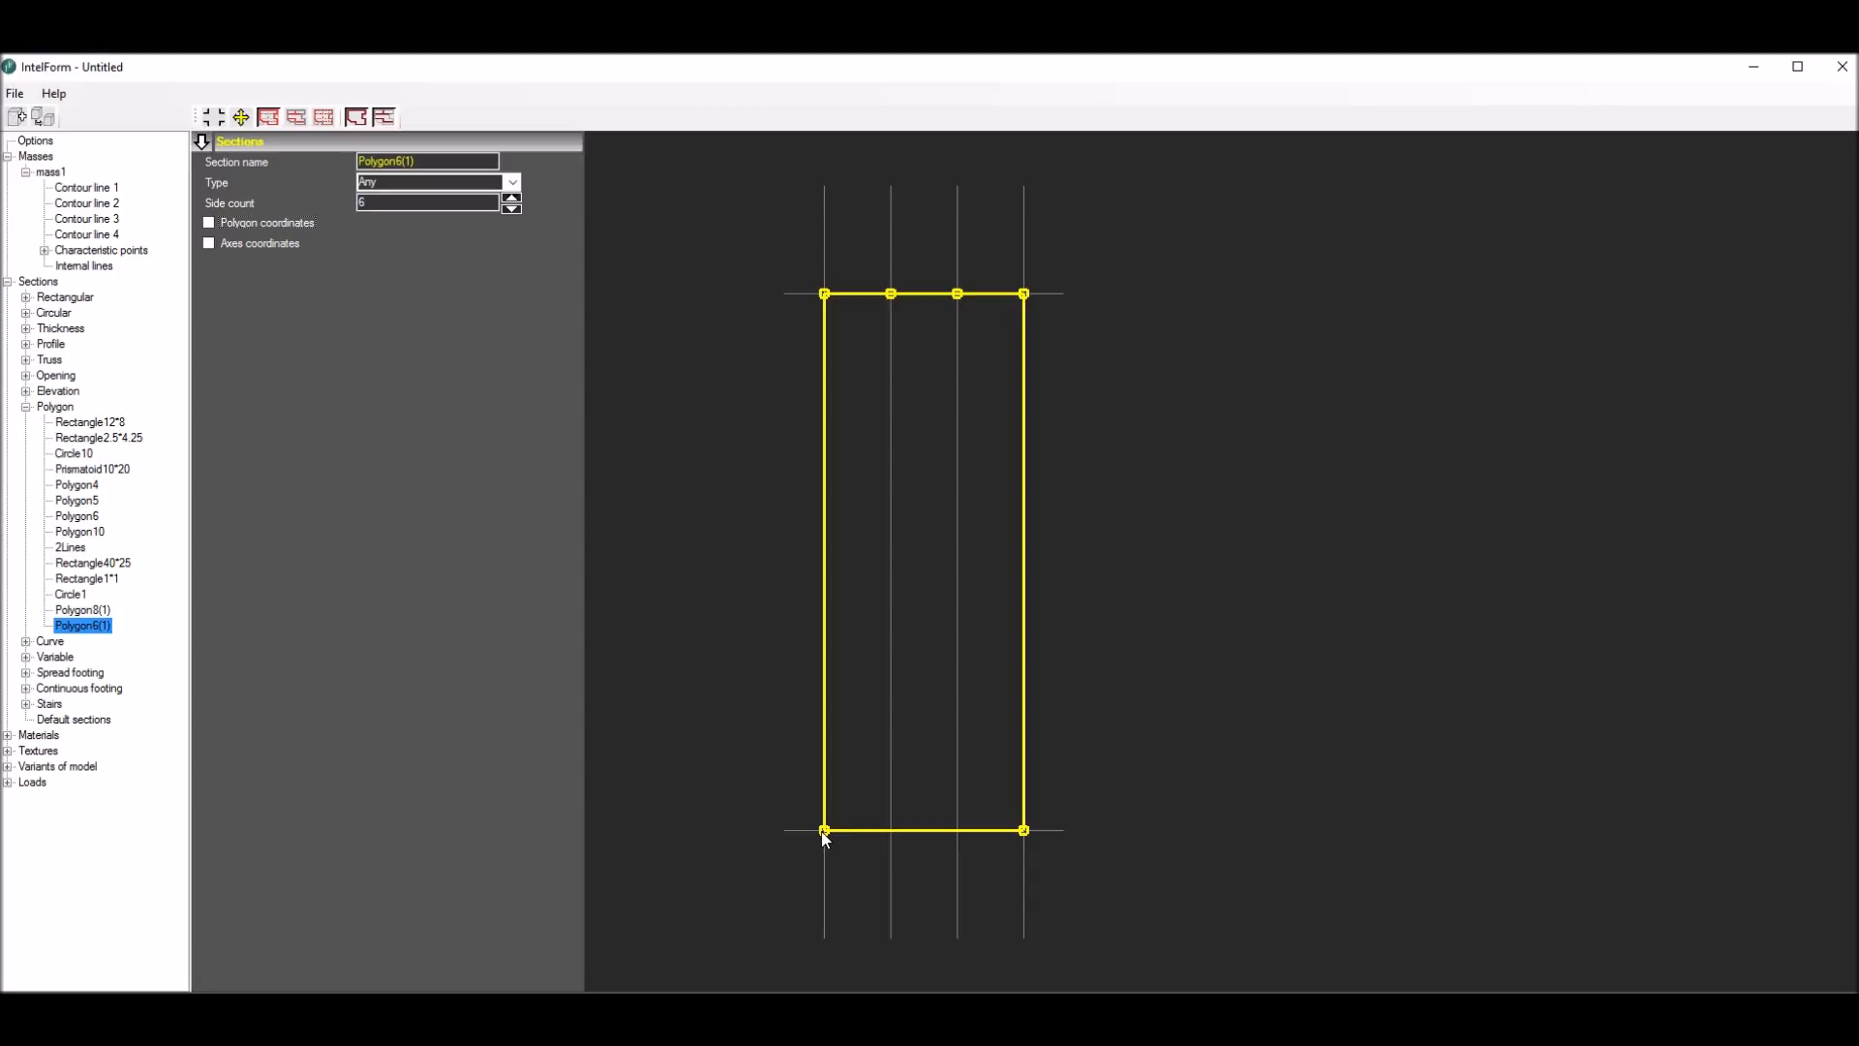
left_click_drag(387, 202, 235, 204)
type("8")
key("Return")
Step: Increase the polygon section's number of axes to 8
left_click(324, 117)
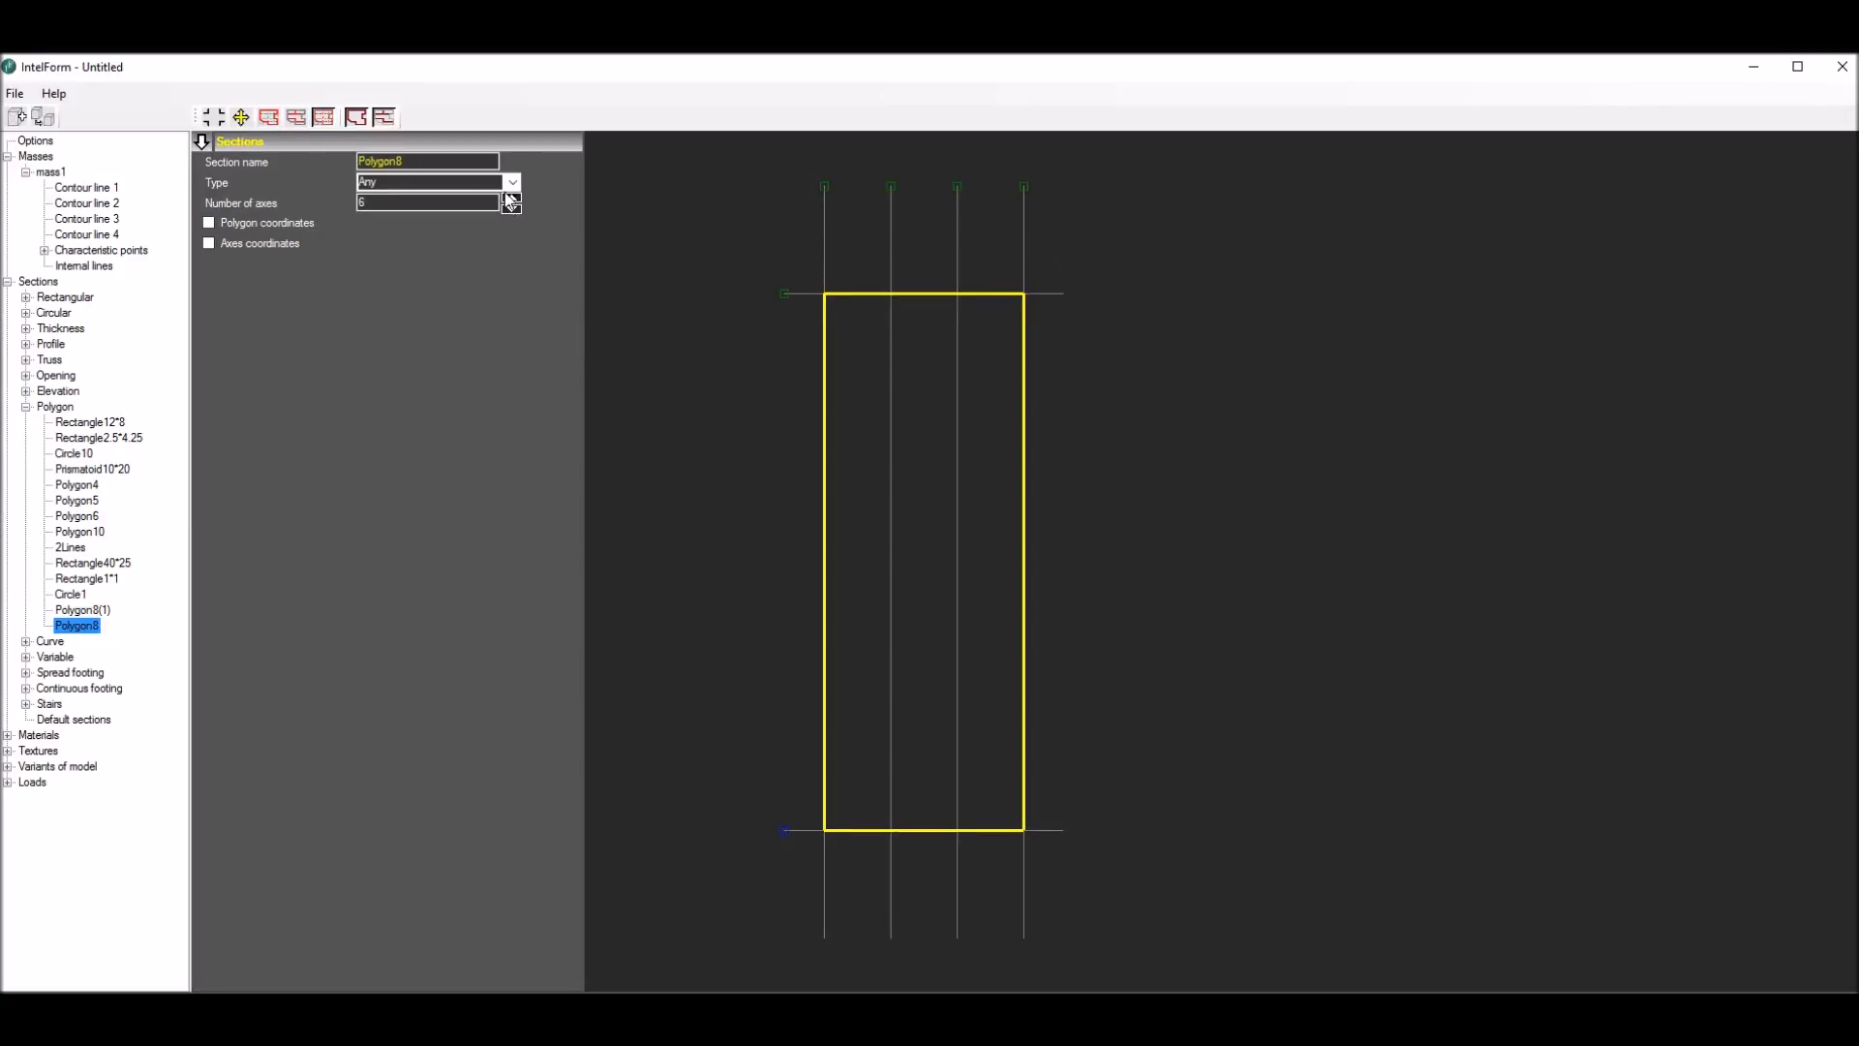
left_click_drag(379, 203, 295, 200)
type("8")
key("Return")
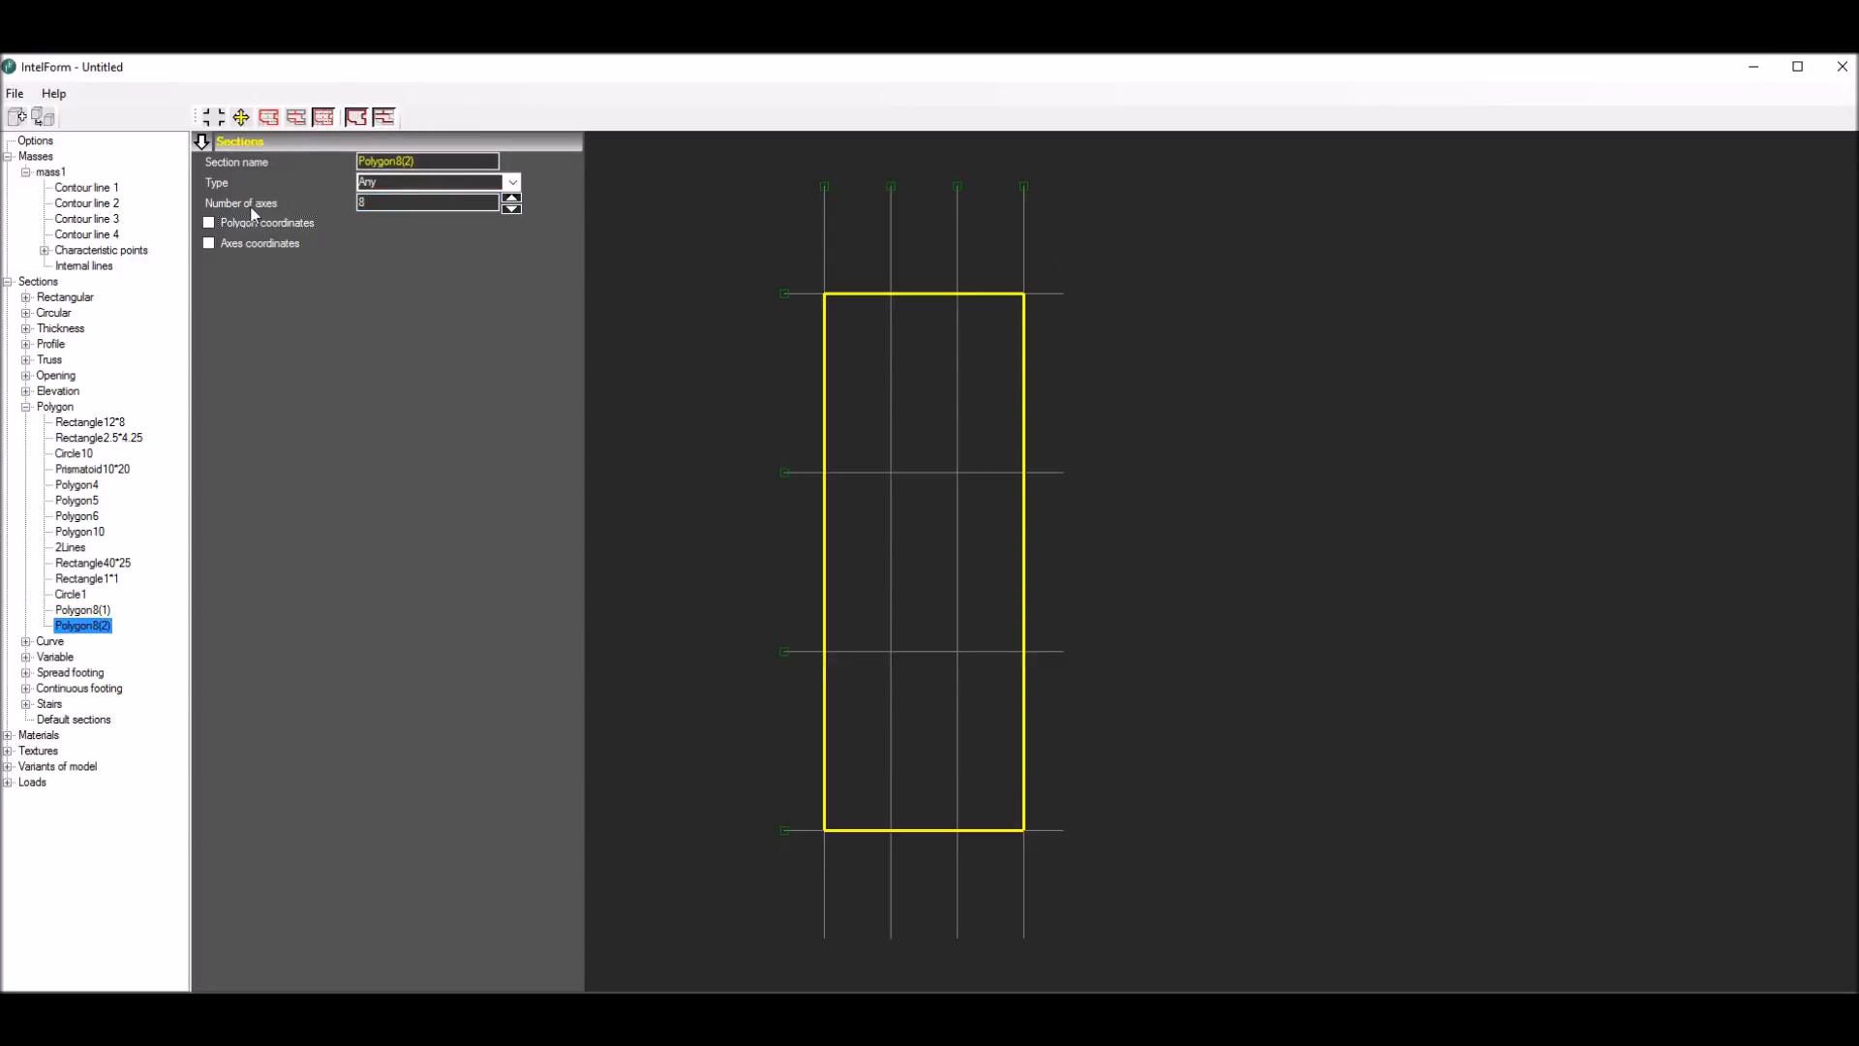
Step: Show the axes coordinates and set axis X2 to 0.03 and axis X3 to 0.37
left_click(210, 243)
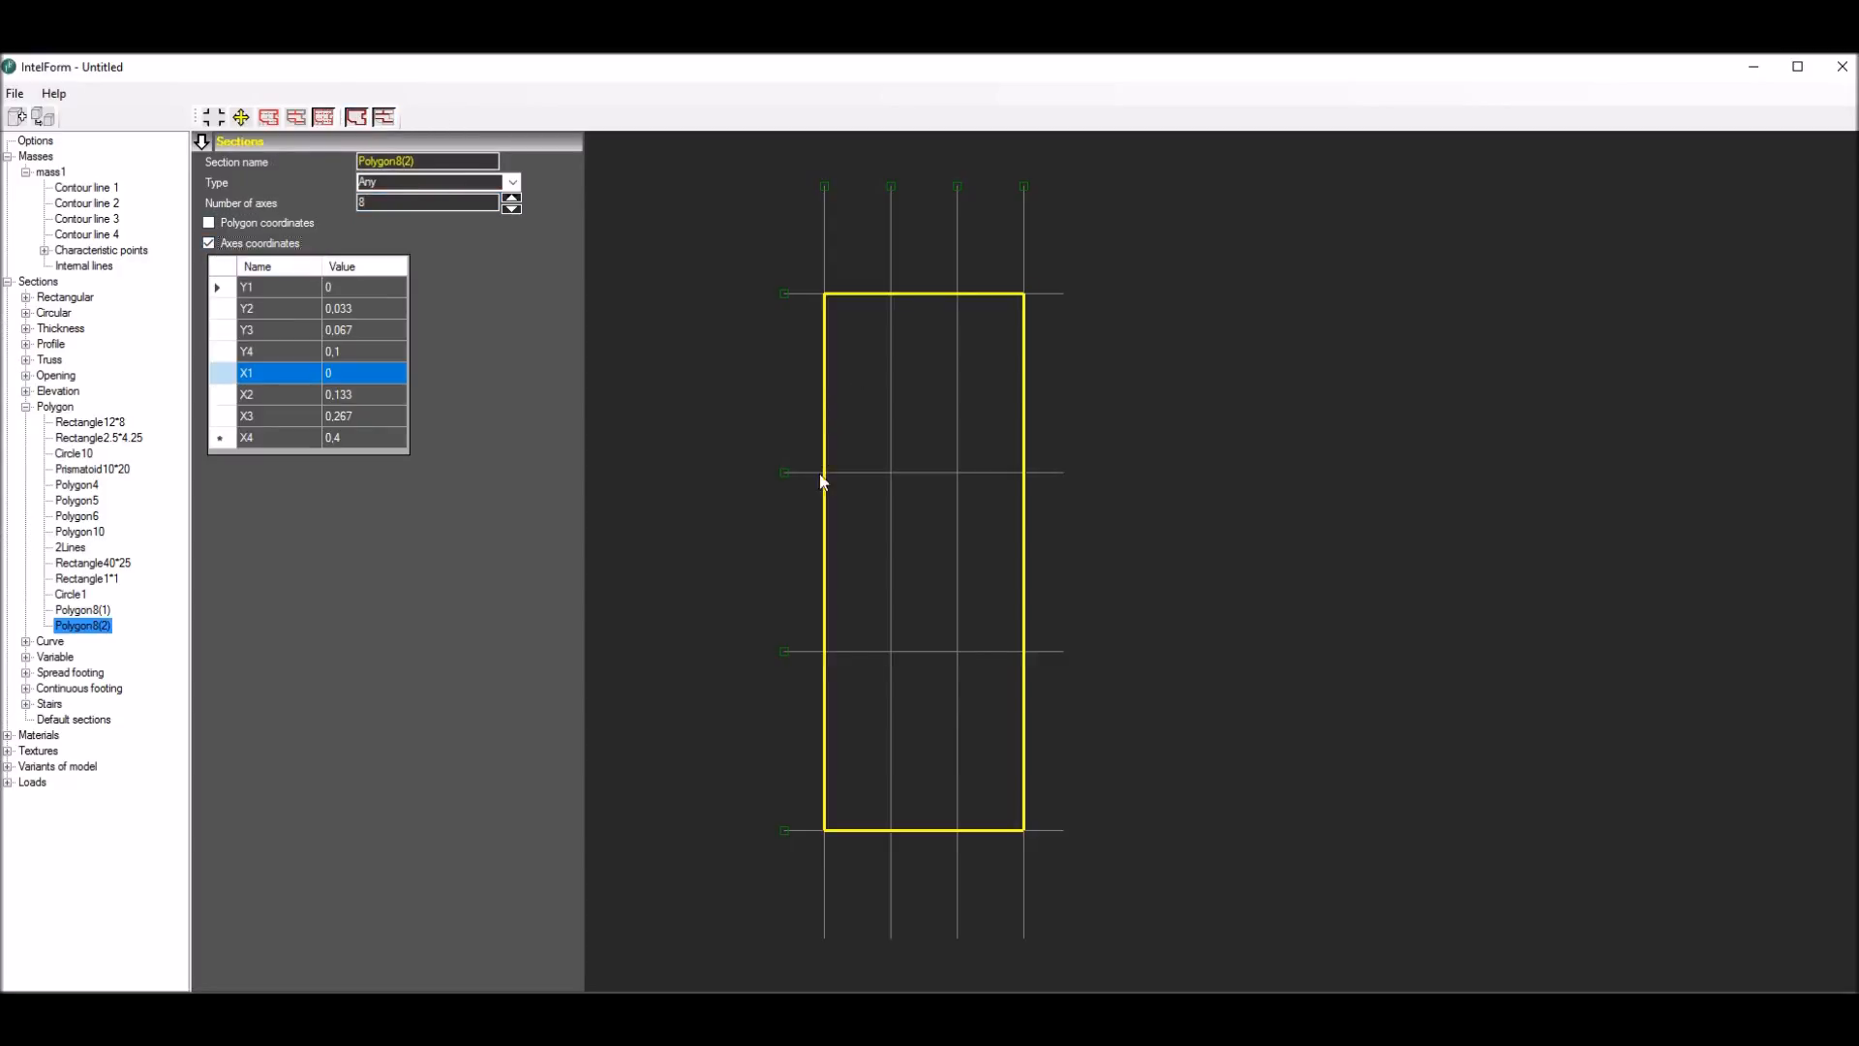
left_click(784, 653)
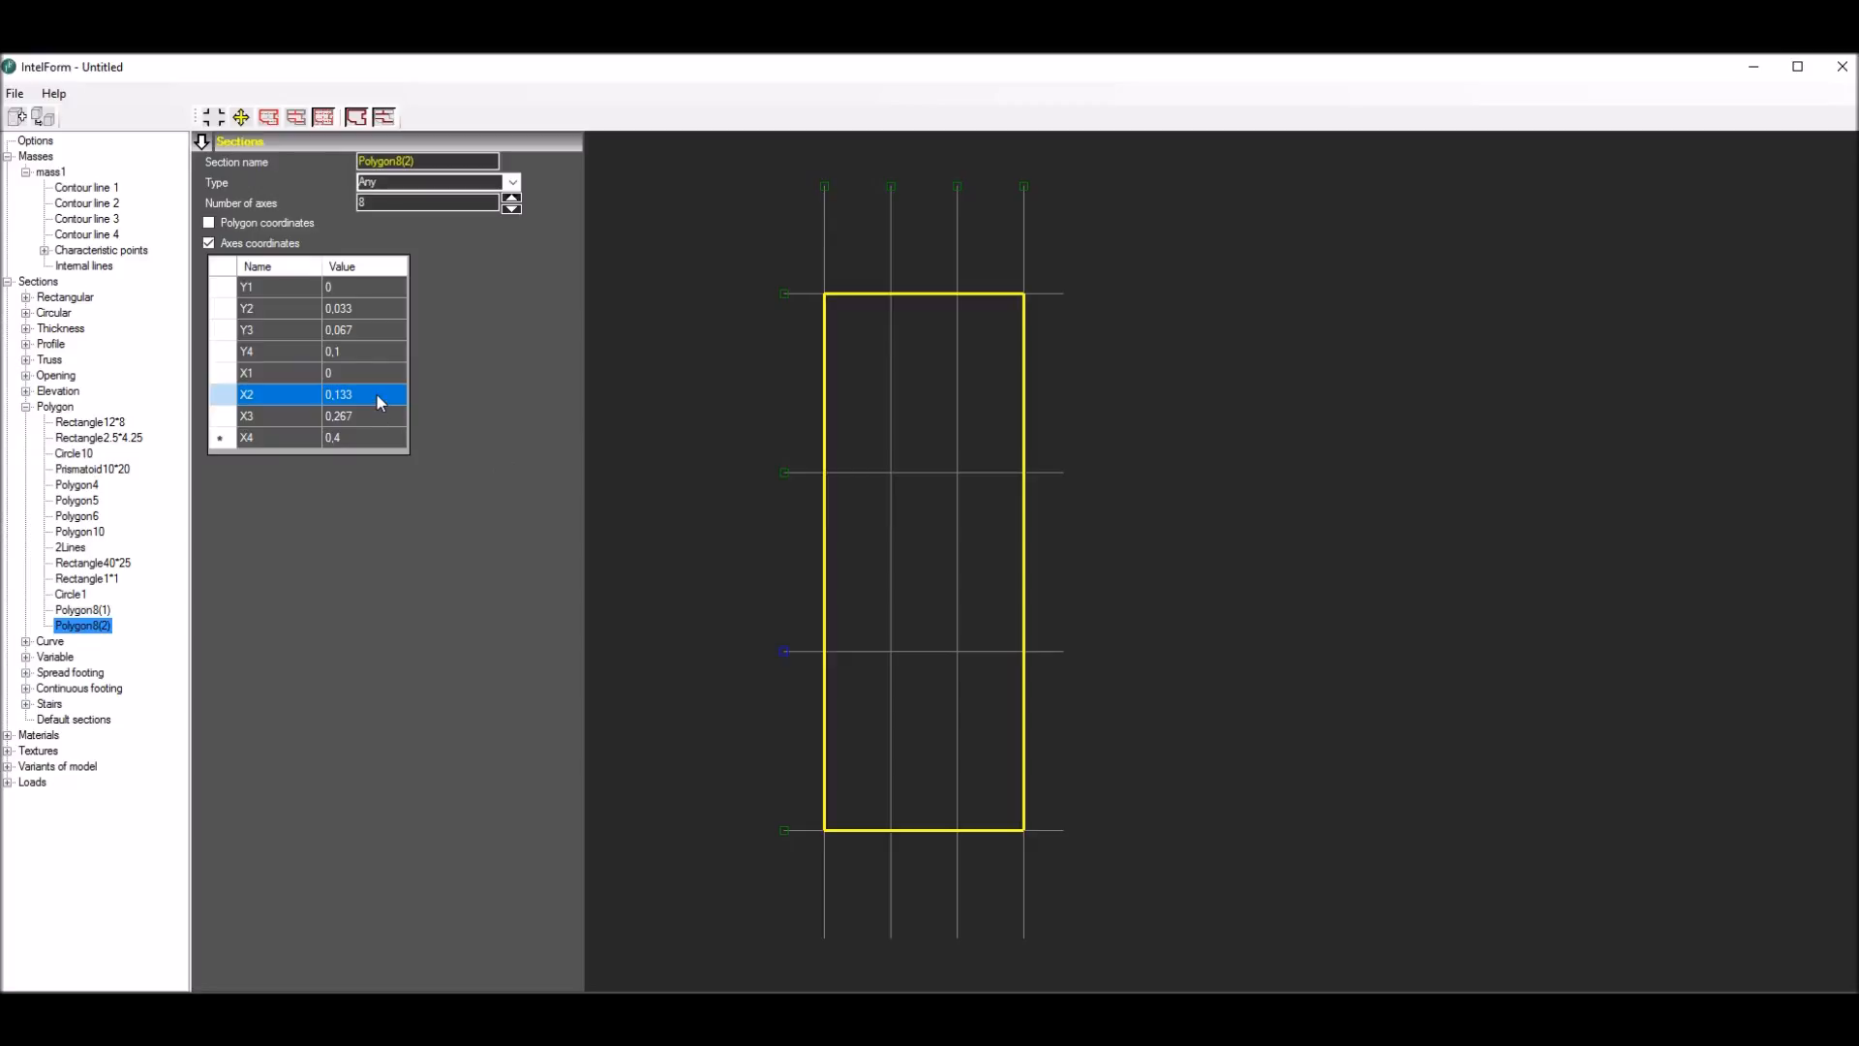
type("0,03")
key("Return")
left_click(785, 472)
type("0")
key("Return")
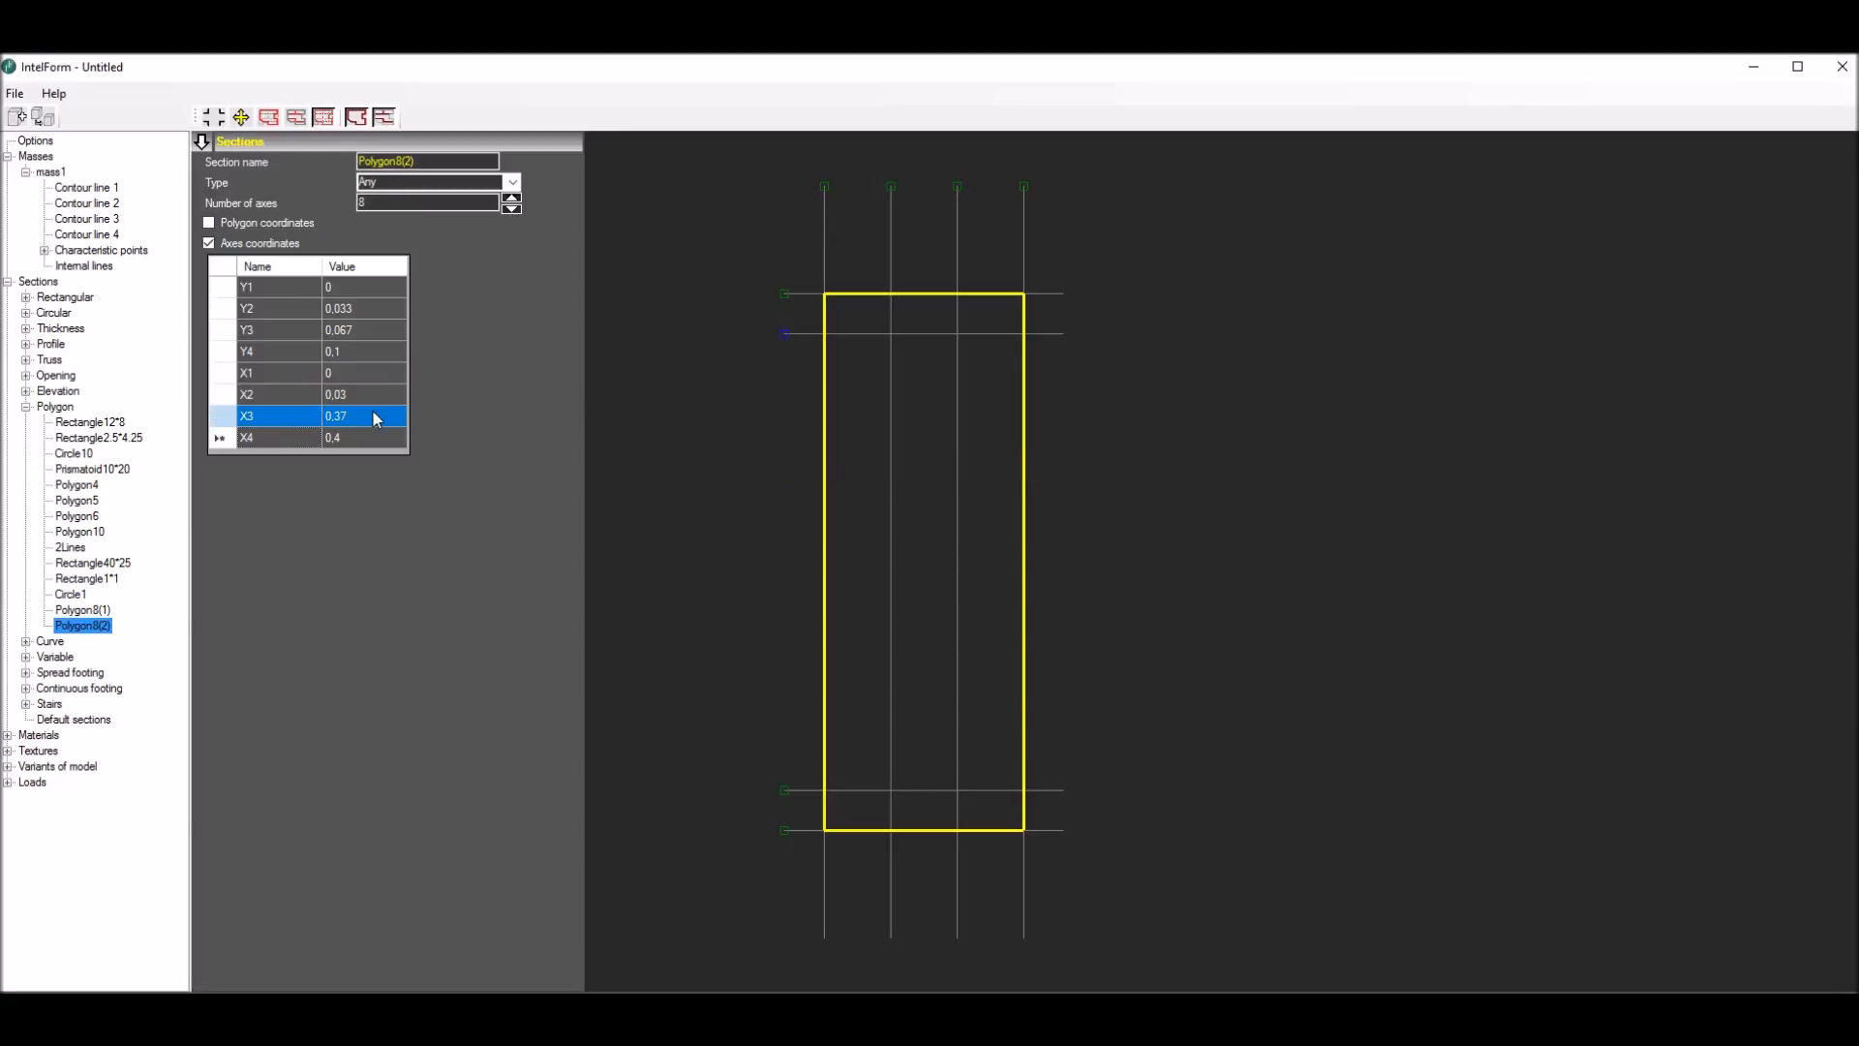
Step: Set axis Y2 to 0.03 and axis Y3 to 0.07
left_click(890, 186)
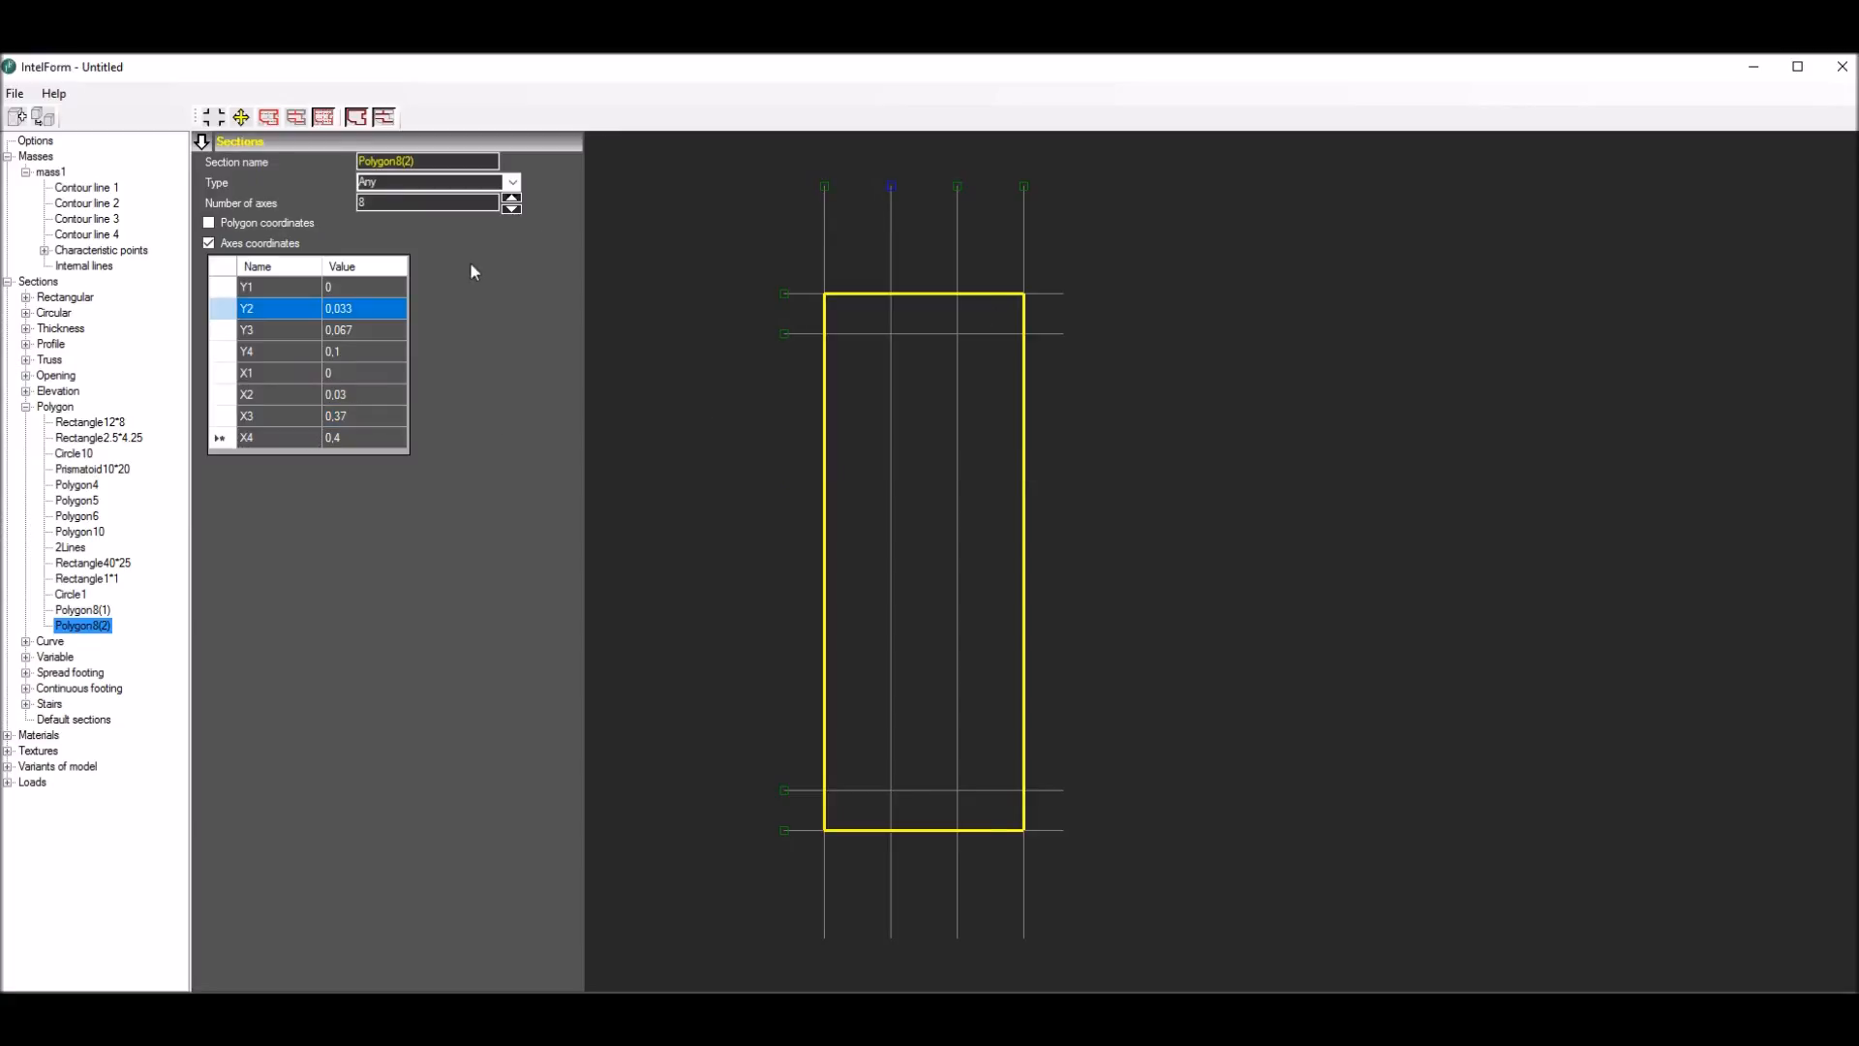
type("0,")
key("Return")
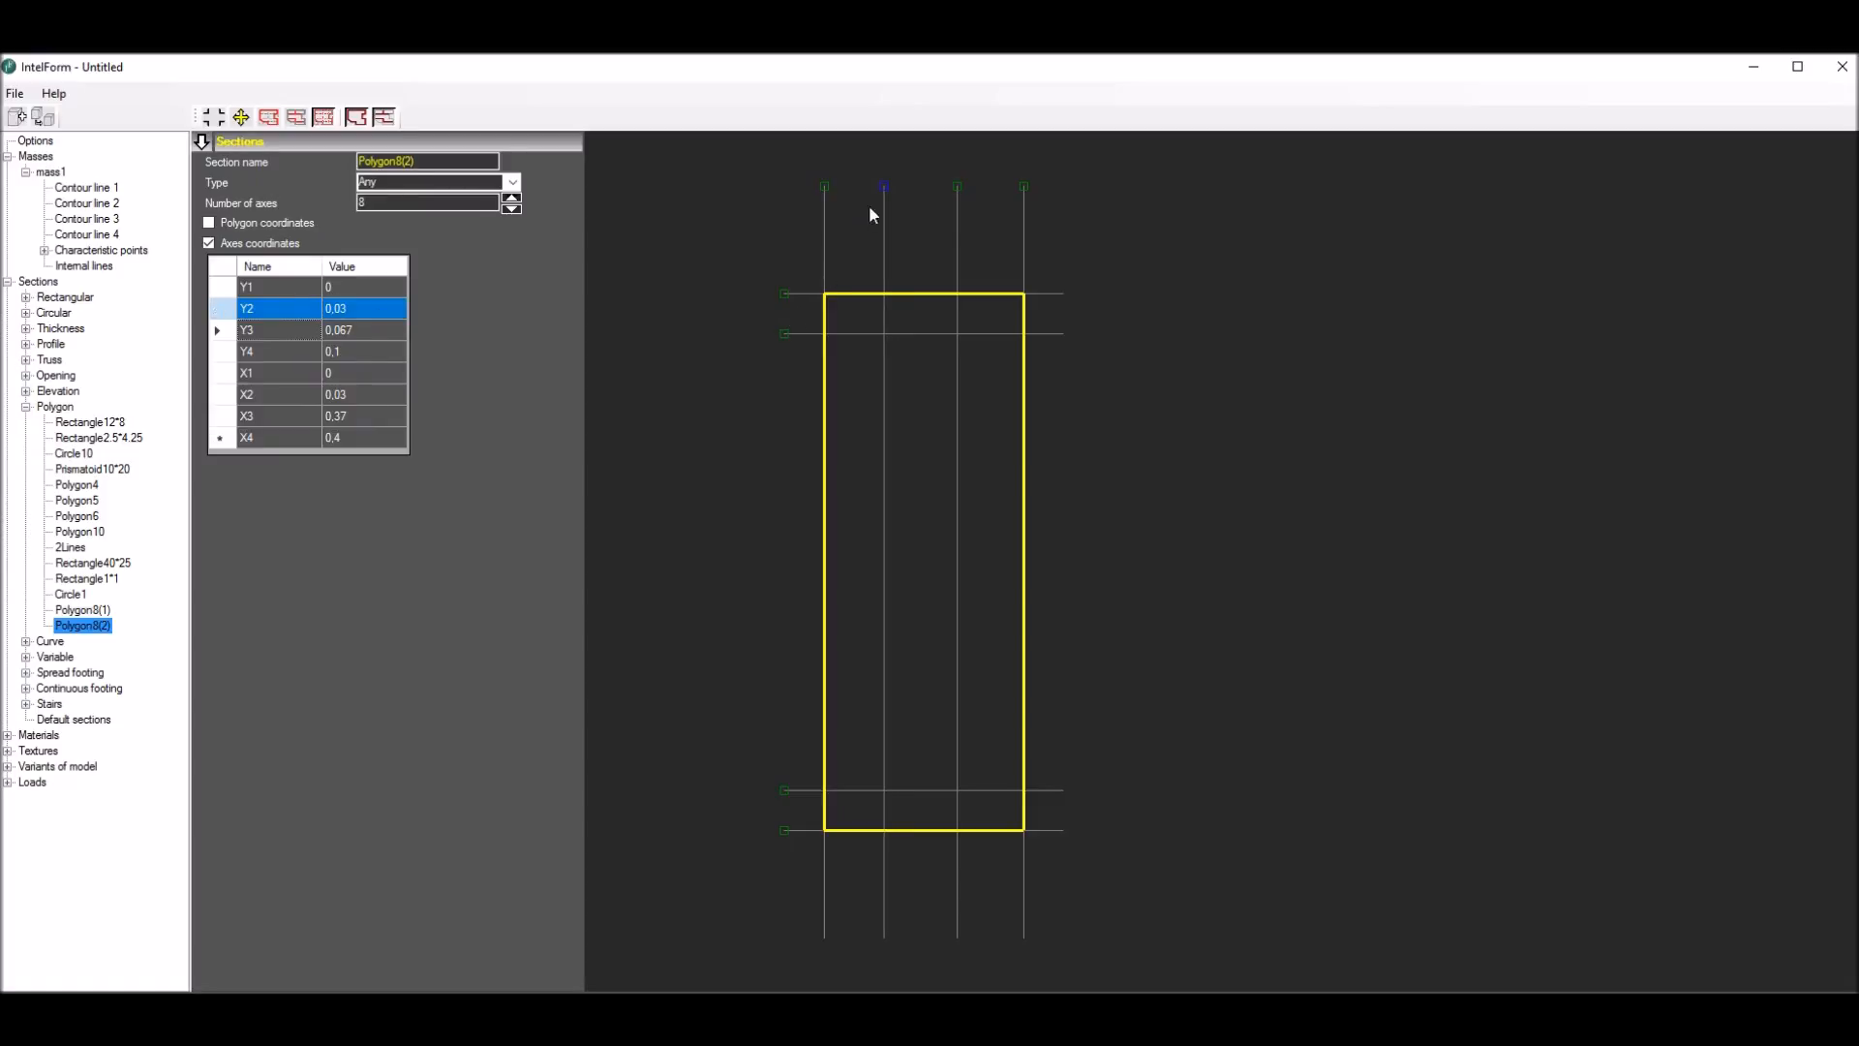
left_click(954, 188)
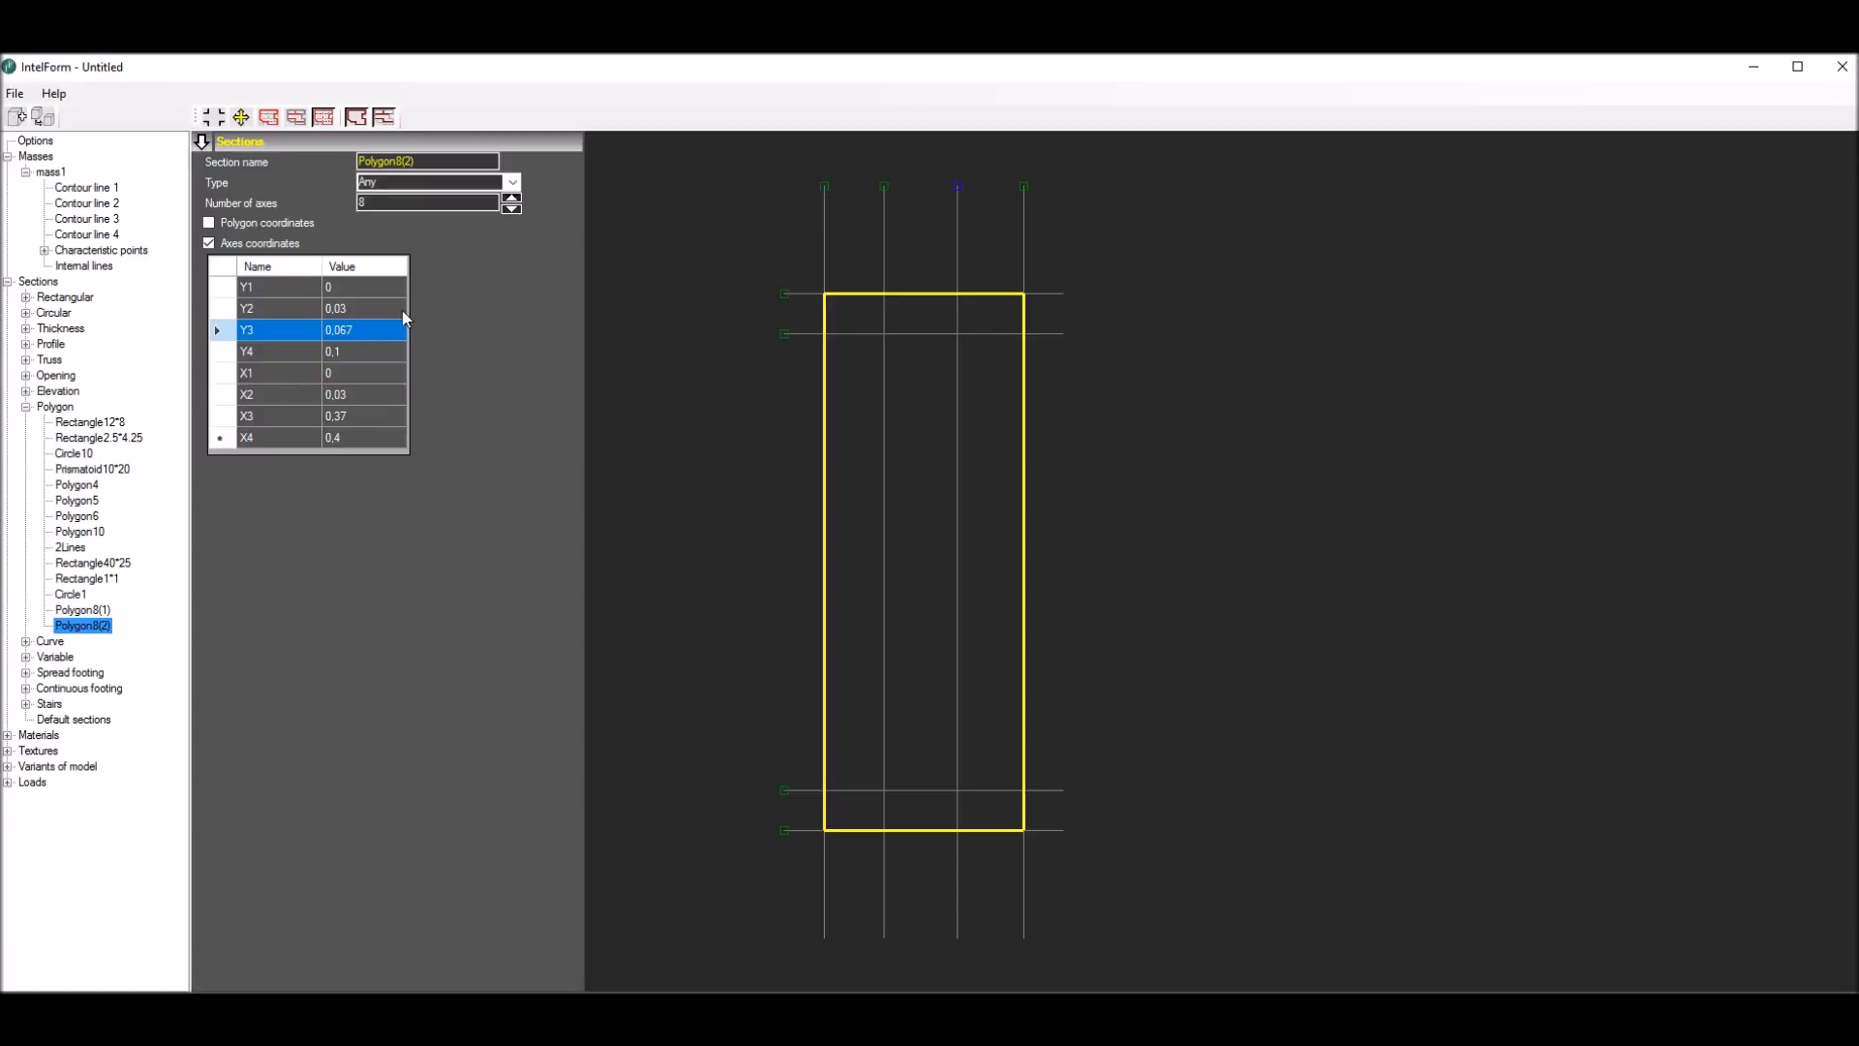
type("0,07")
key("Return")
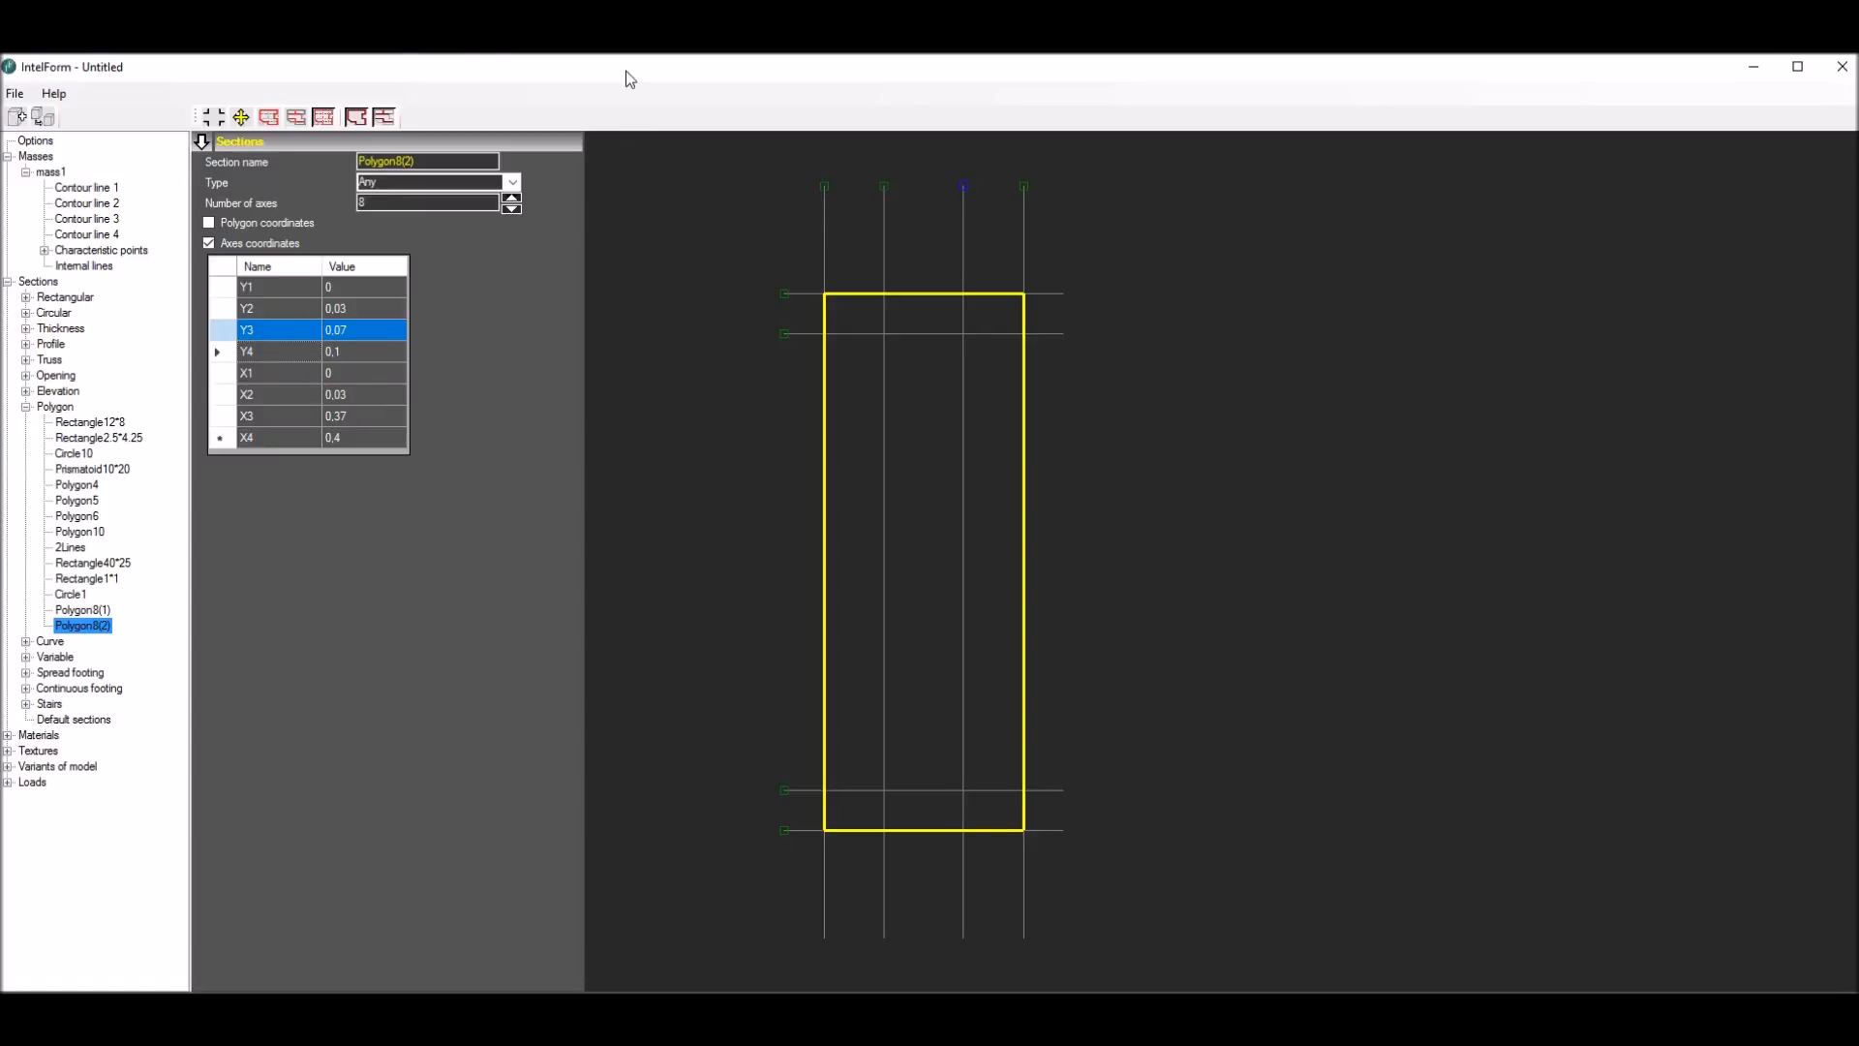
Step: Chamfer the polygon by moving its four corner vertices vertically onto the inner horizontal axes, and restore the split view
left_click(267, 116)
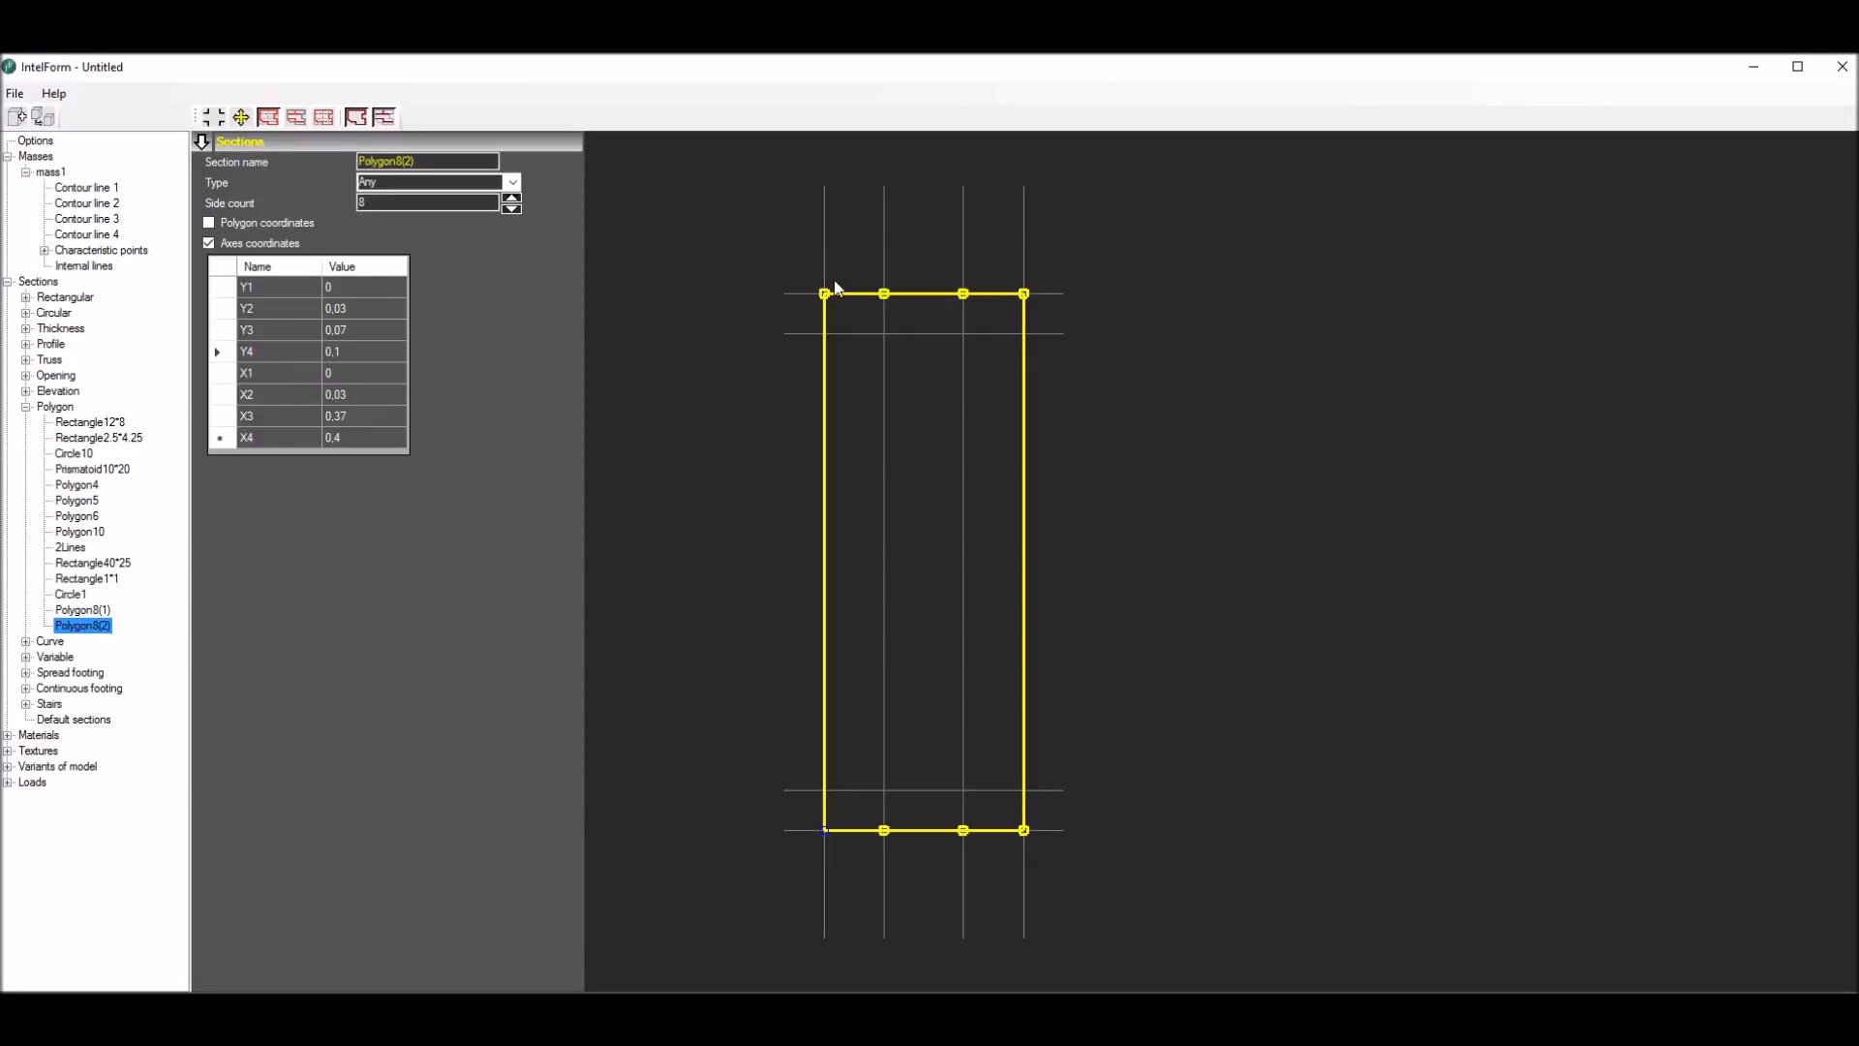
left_click_drag(824, 293, 824, 336)
left_click_drag(824, 831, 827, 789)
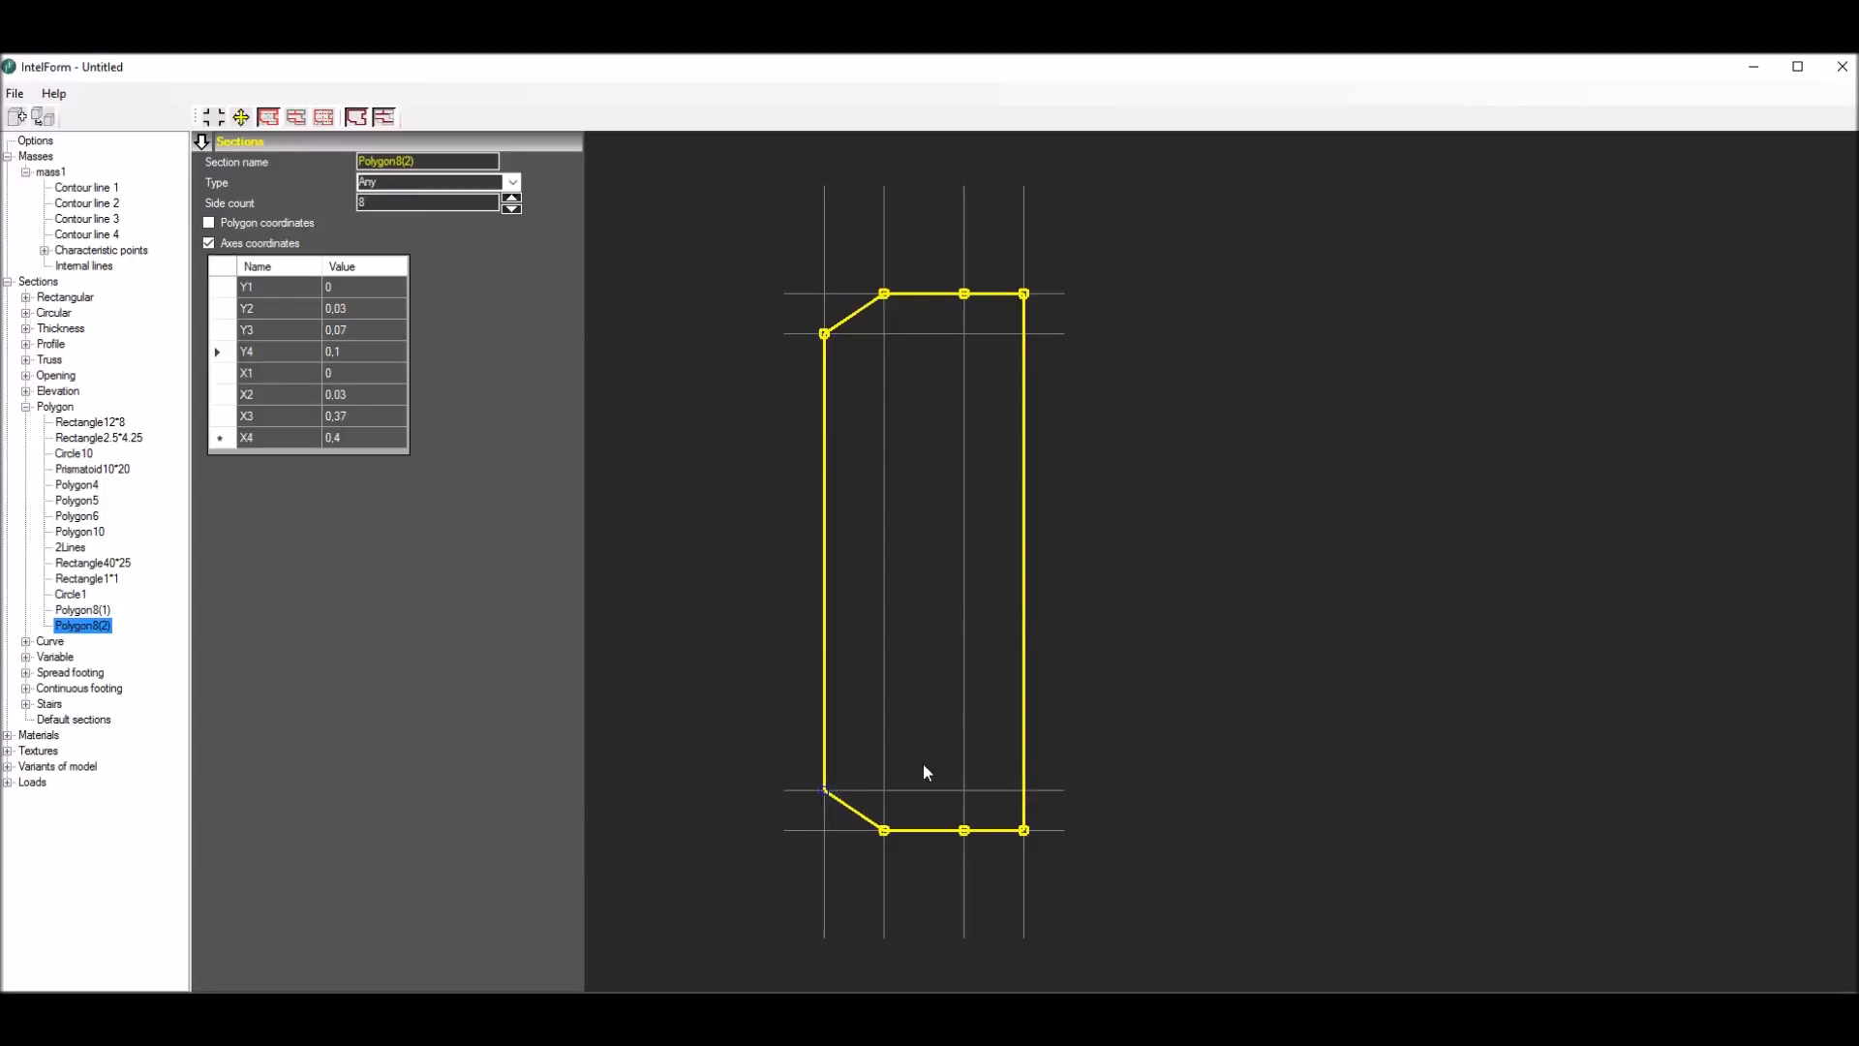
left_click_drag(1025, 295, 1023, 334)
left_click_drag(1024, 837, 1025, 792)
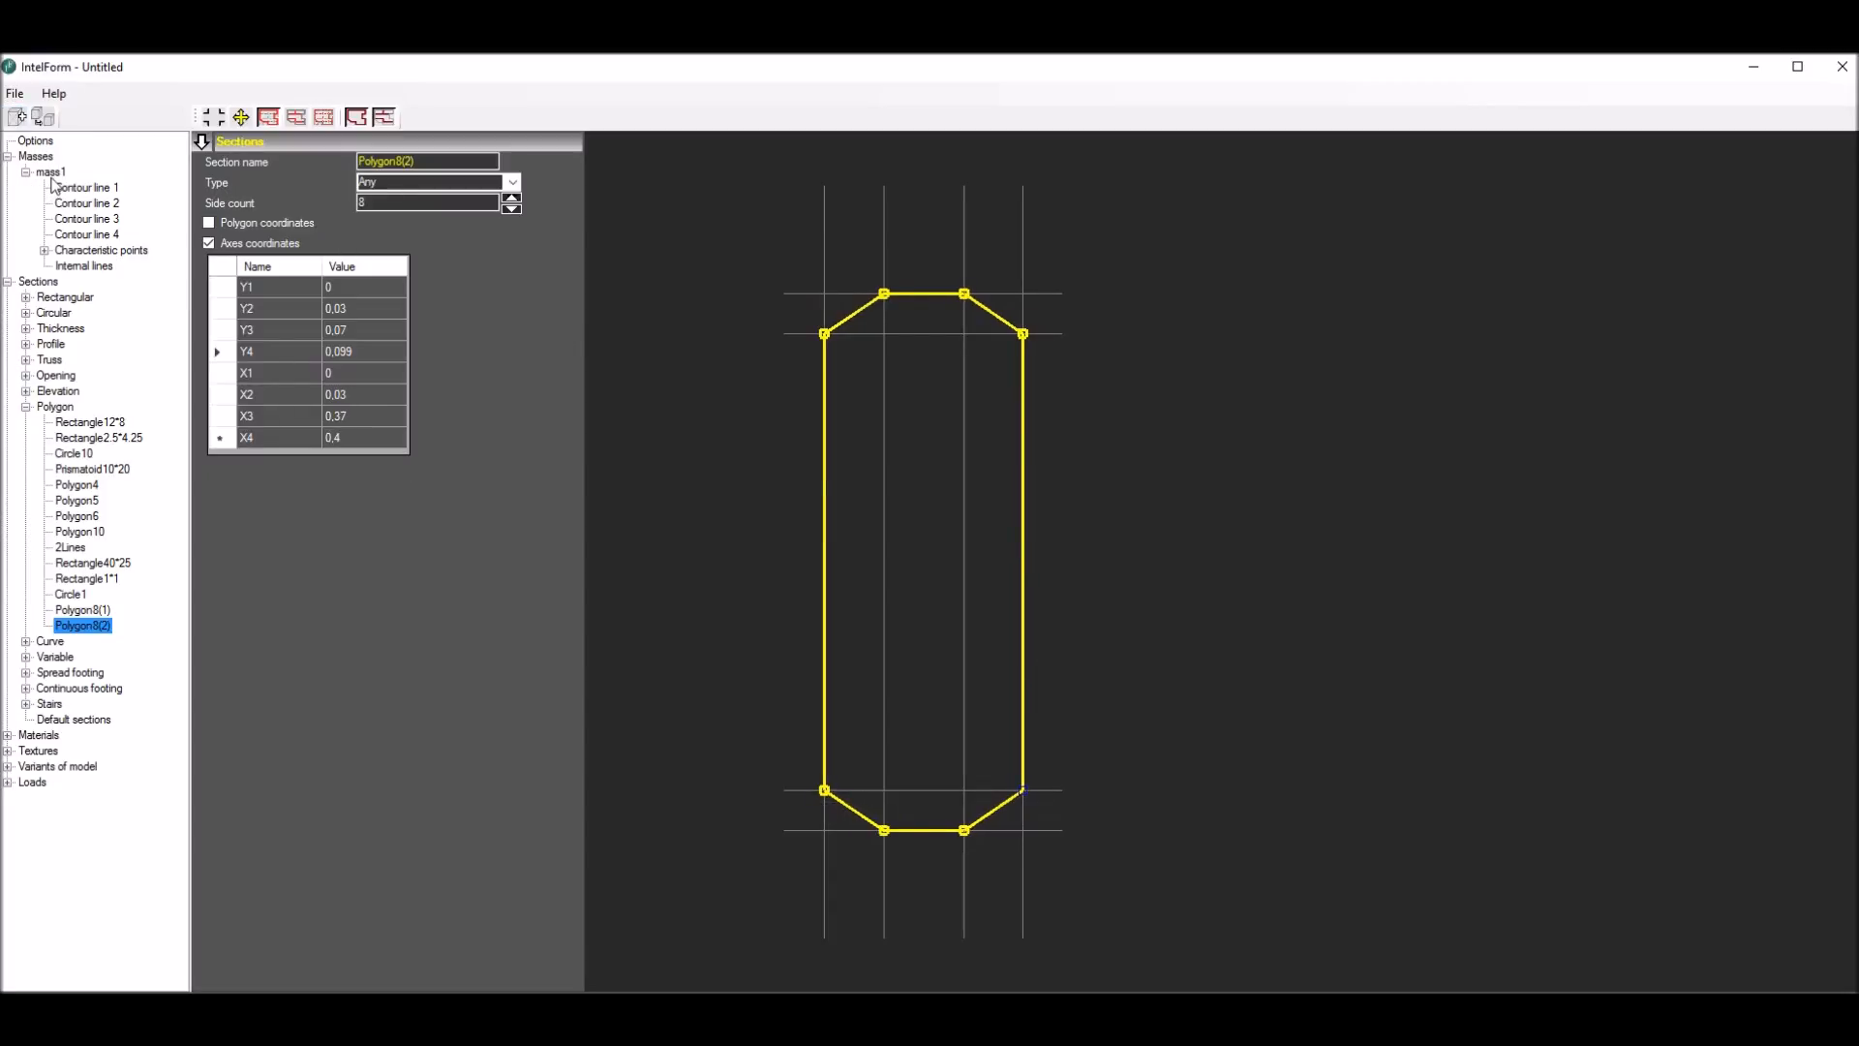
left_click(213, 114)
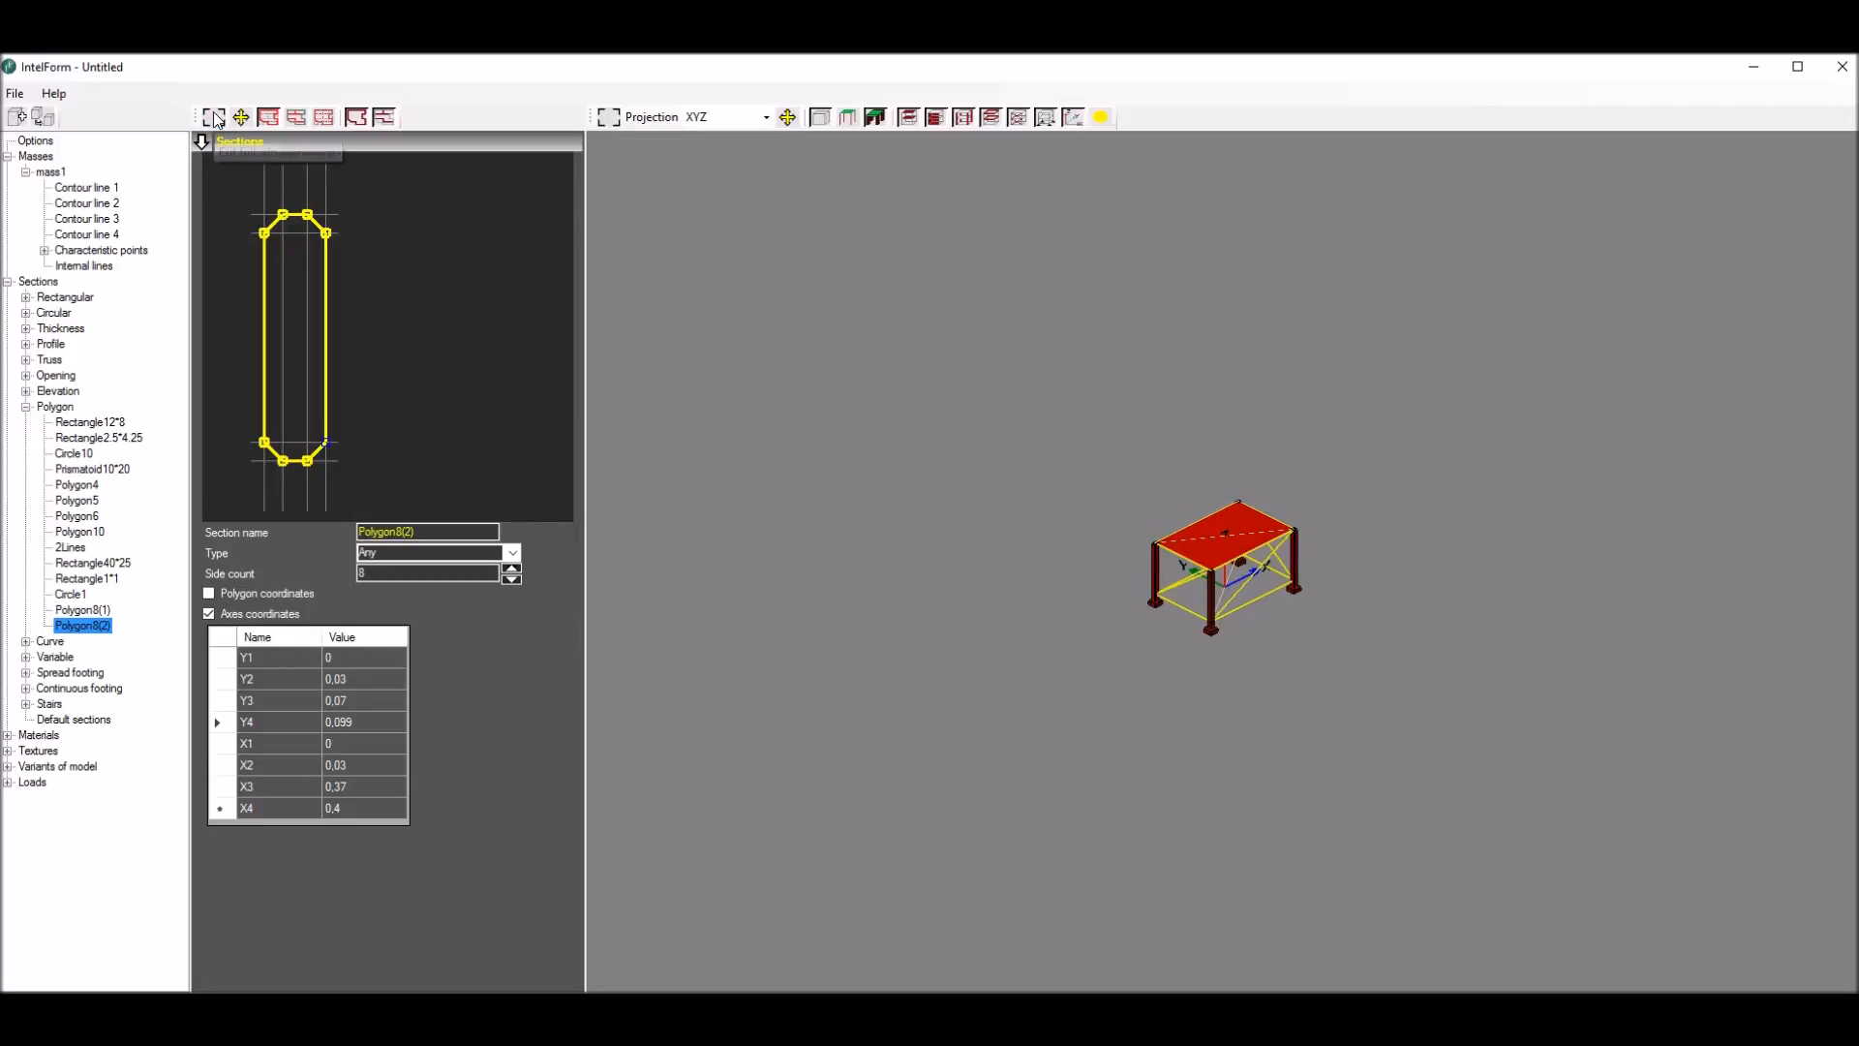
Step: Rename mass1 as cutColumn
left_click(51, 173)
double_click(410, 158)
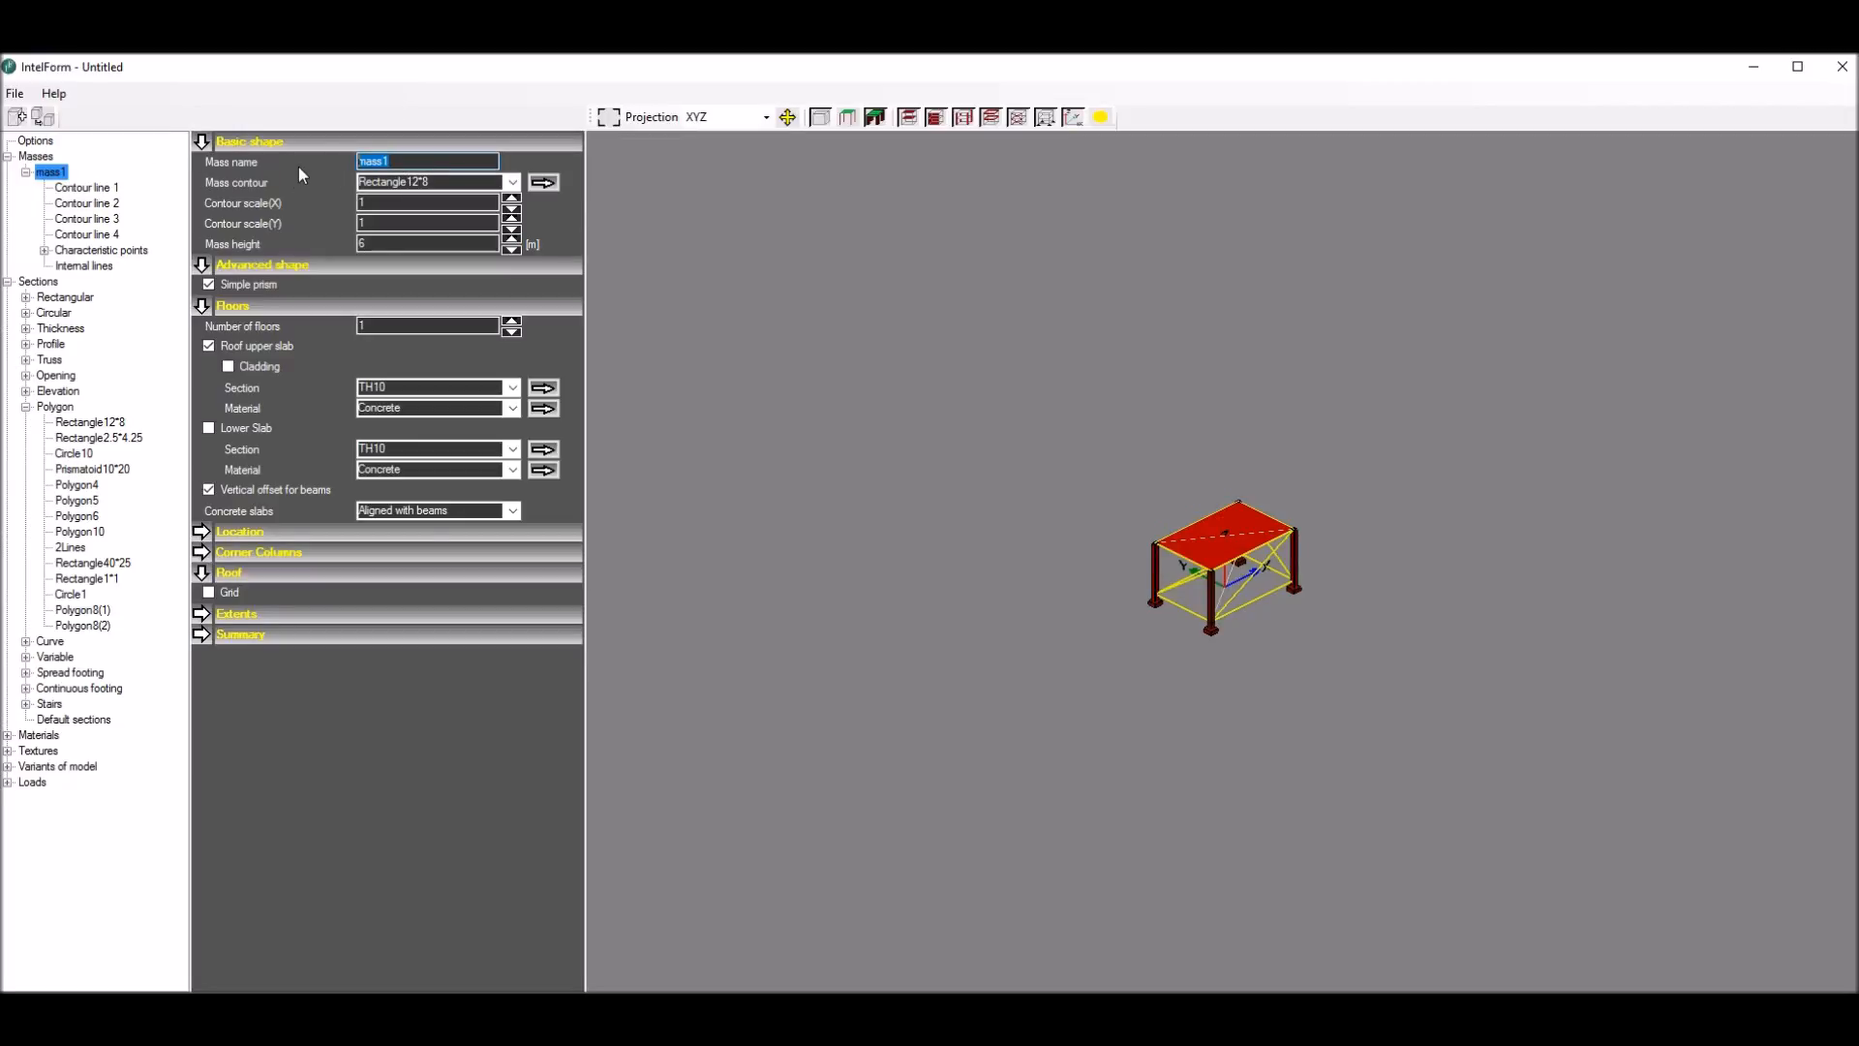
type("cu")
key("Tab")
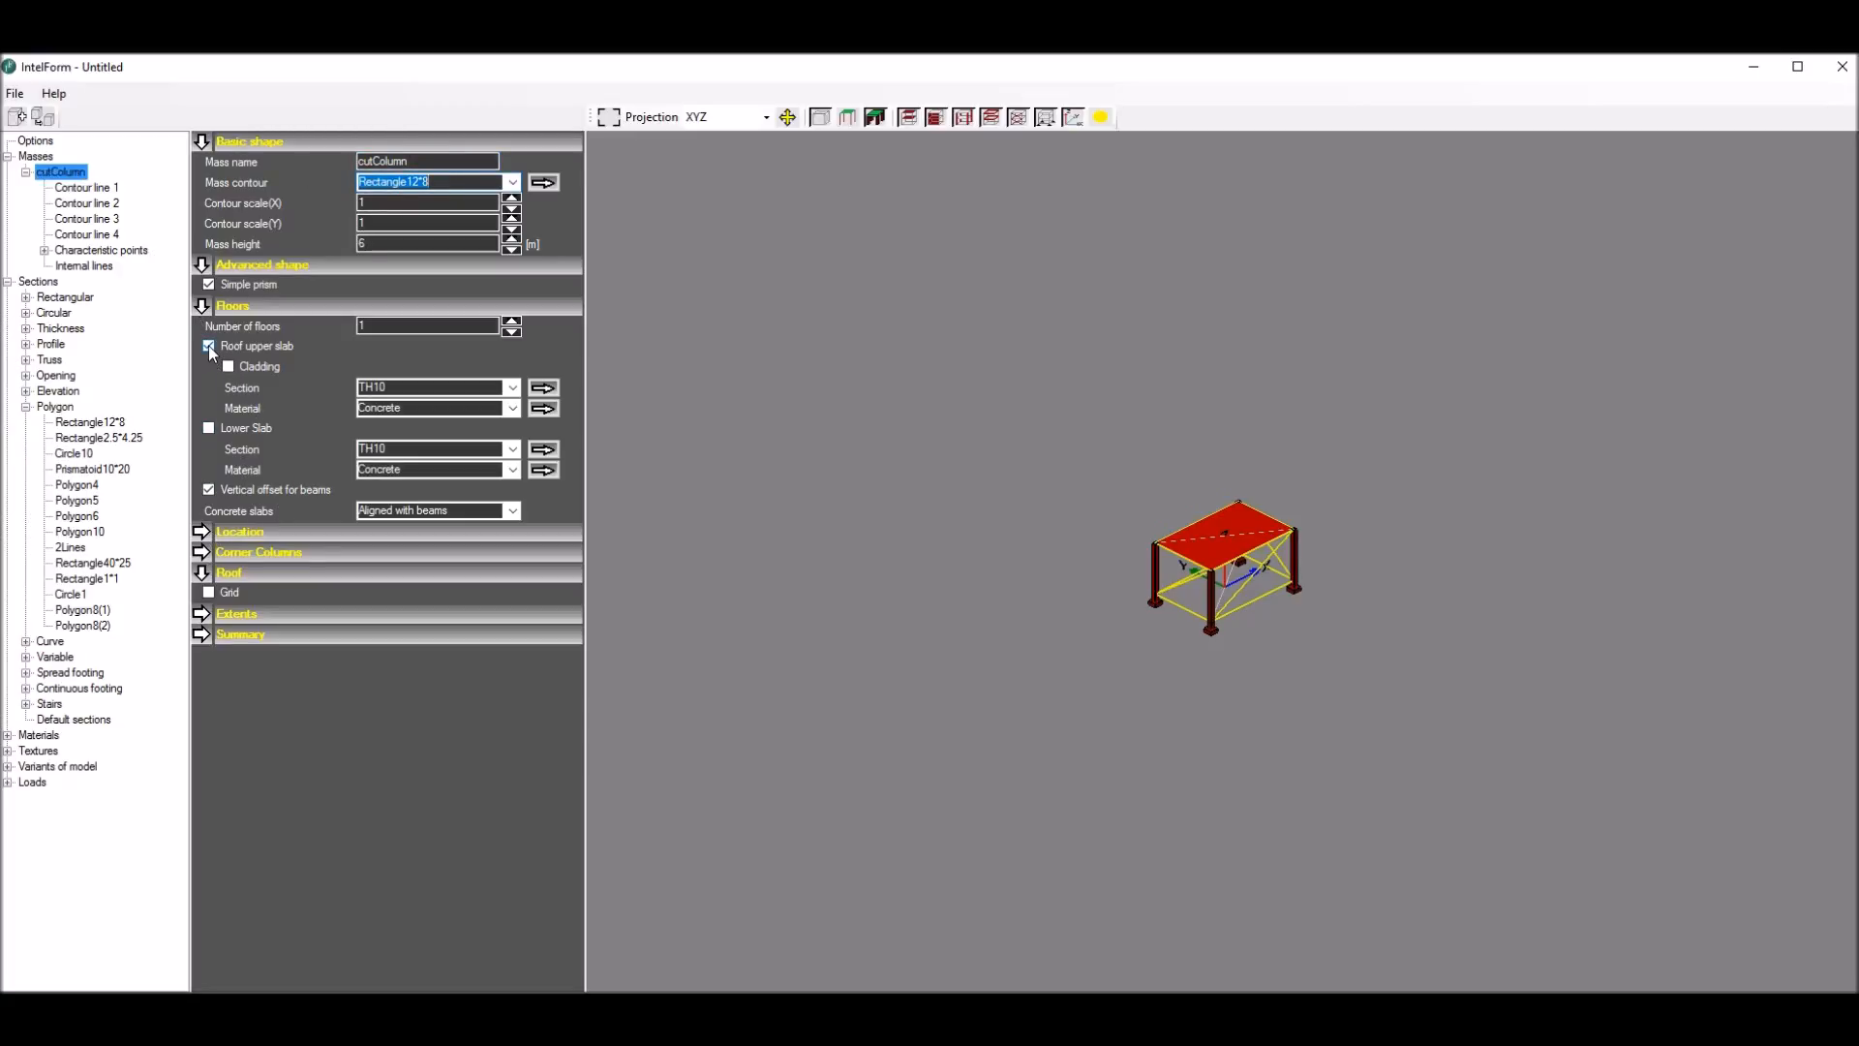
Step: Turn off the roof upper slab and the corner columns of the cutColumn mass
left_click(208, 346)
left_click(201, 532)
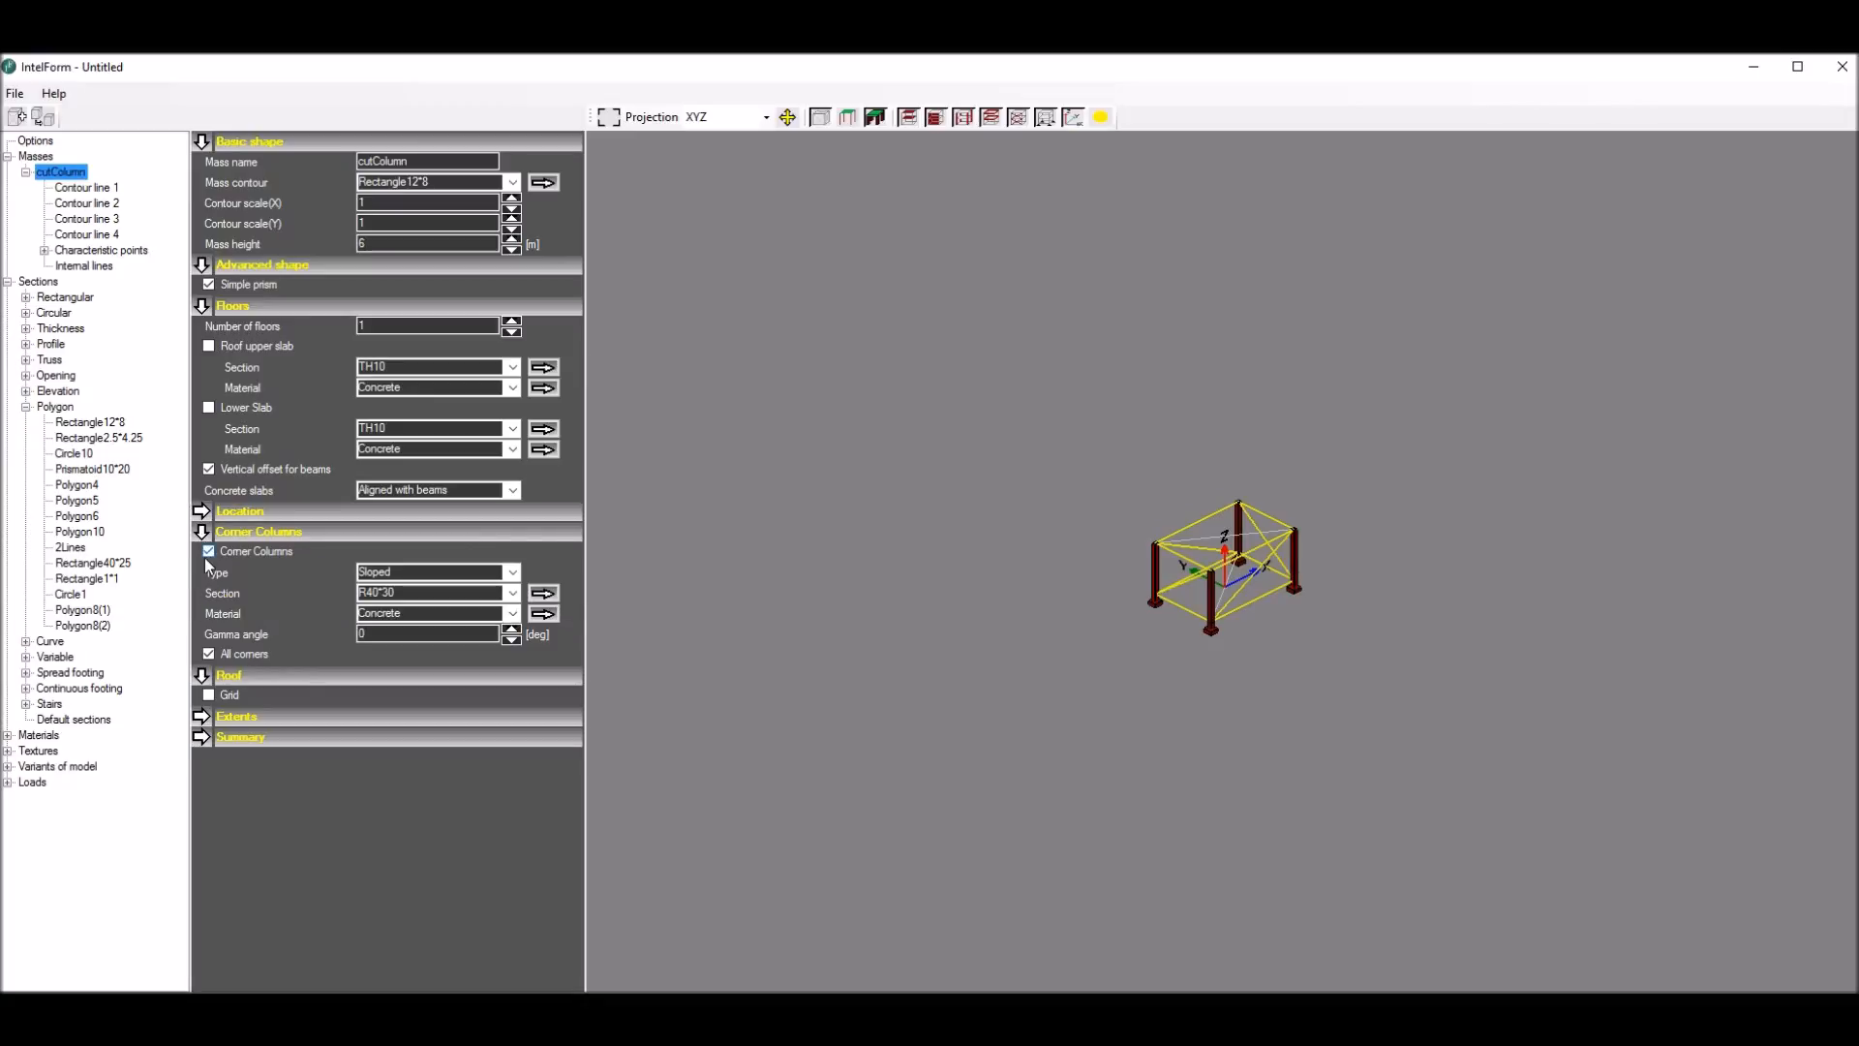
left_click(208, 551)
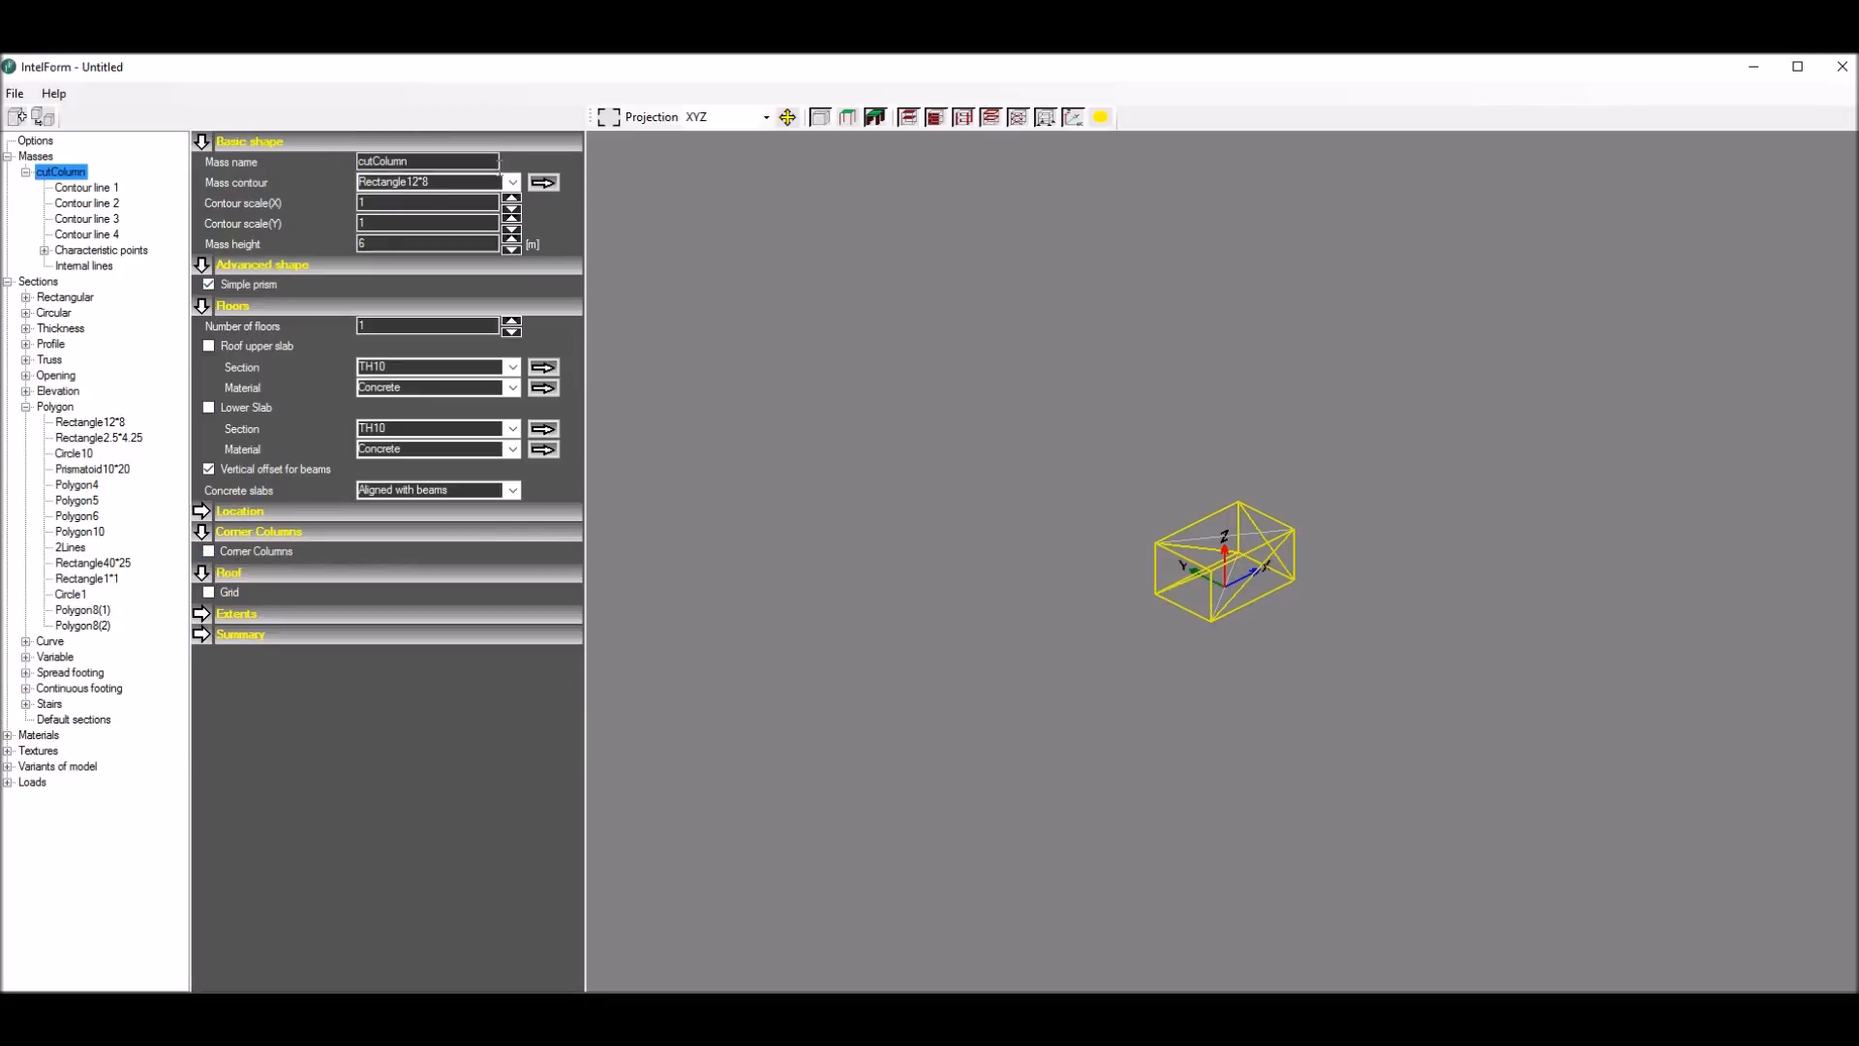
Step: Set the mass contour of cutColumn to Polygon8(2)
left_click(511, 182)
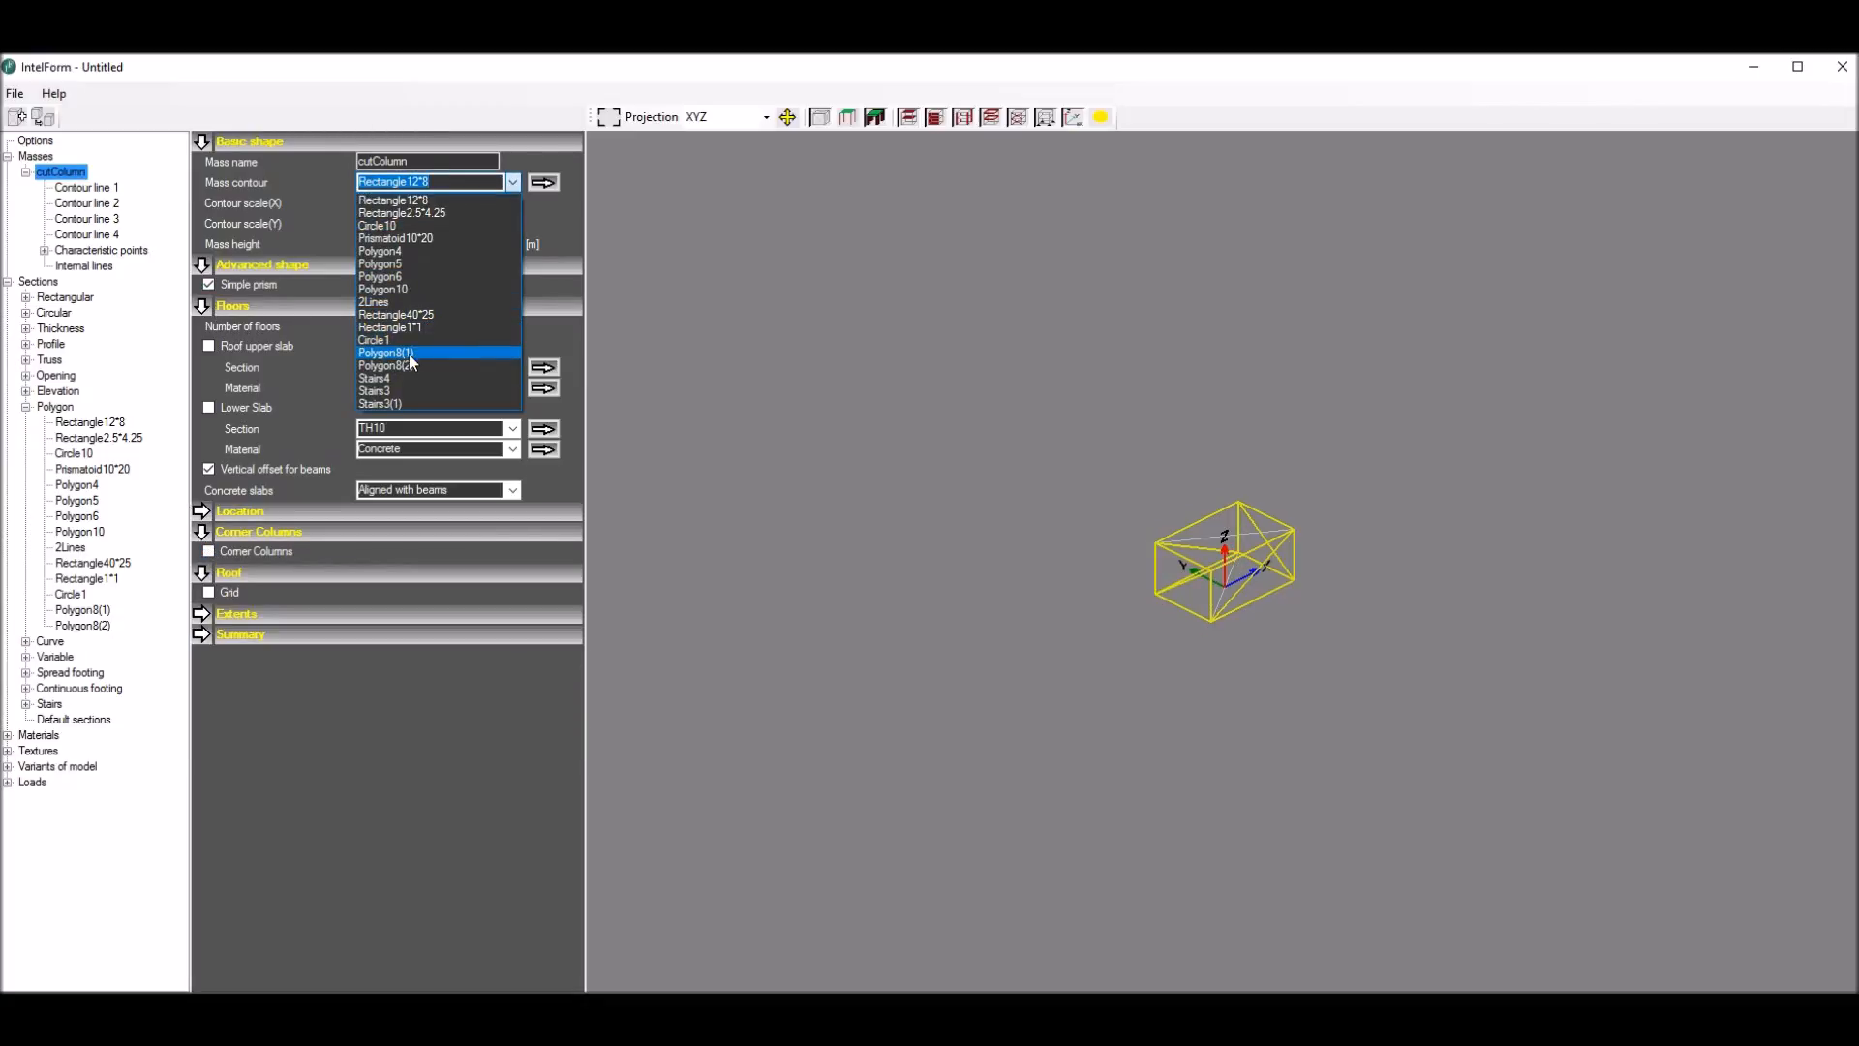
left_click(403, 364)
scroll(1314, 554, "up", 3)
scroll(1314, 554, "up", 3)
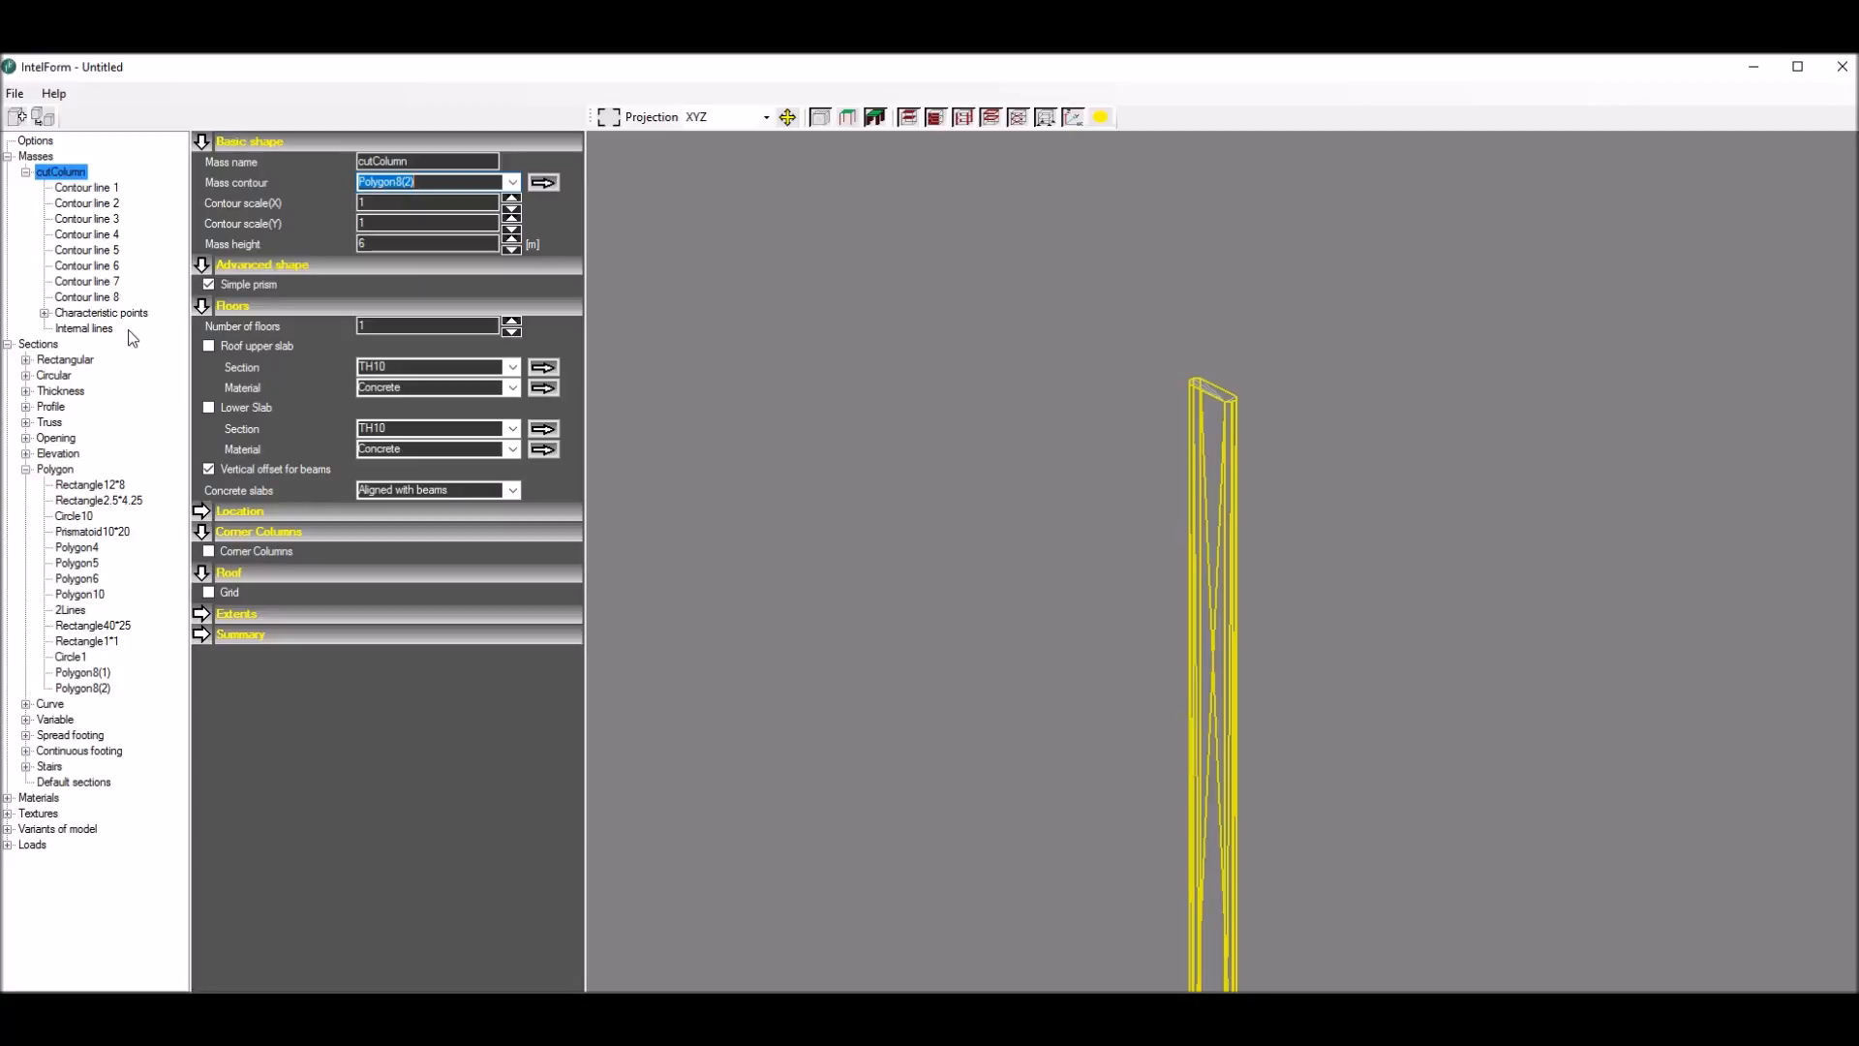
Step: Turn on Rotation(X) for the cutColumn mass and show it in the XZ projection
left_click(203, 512)
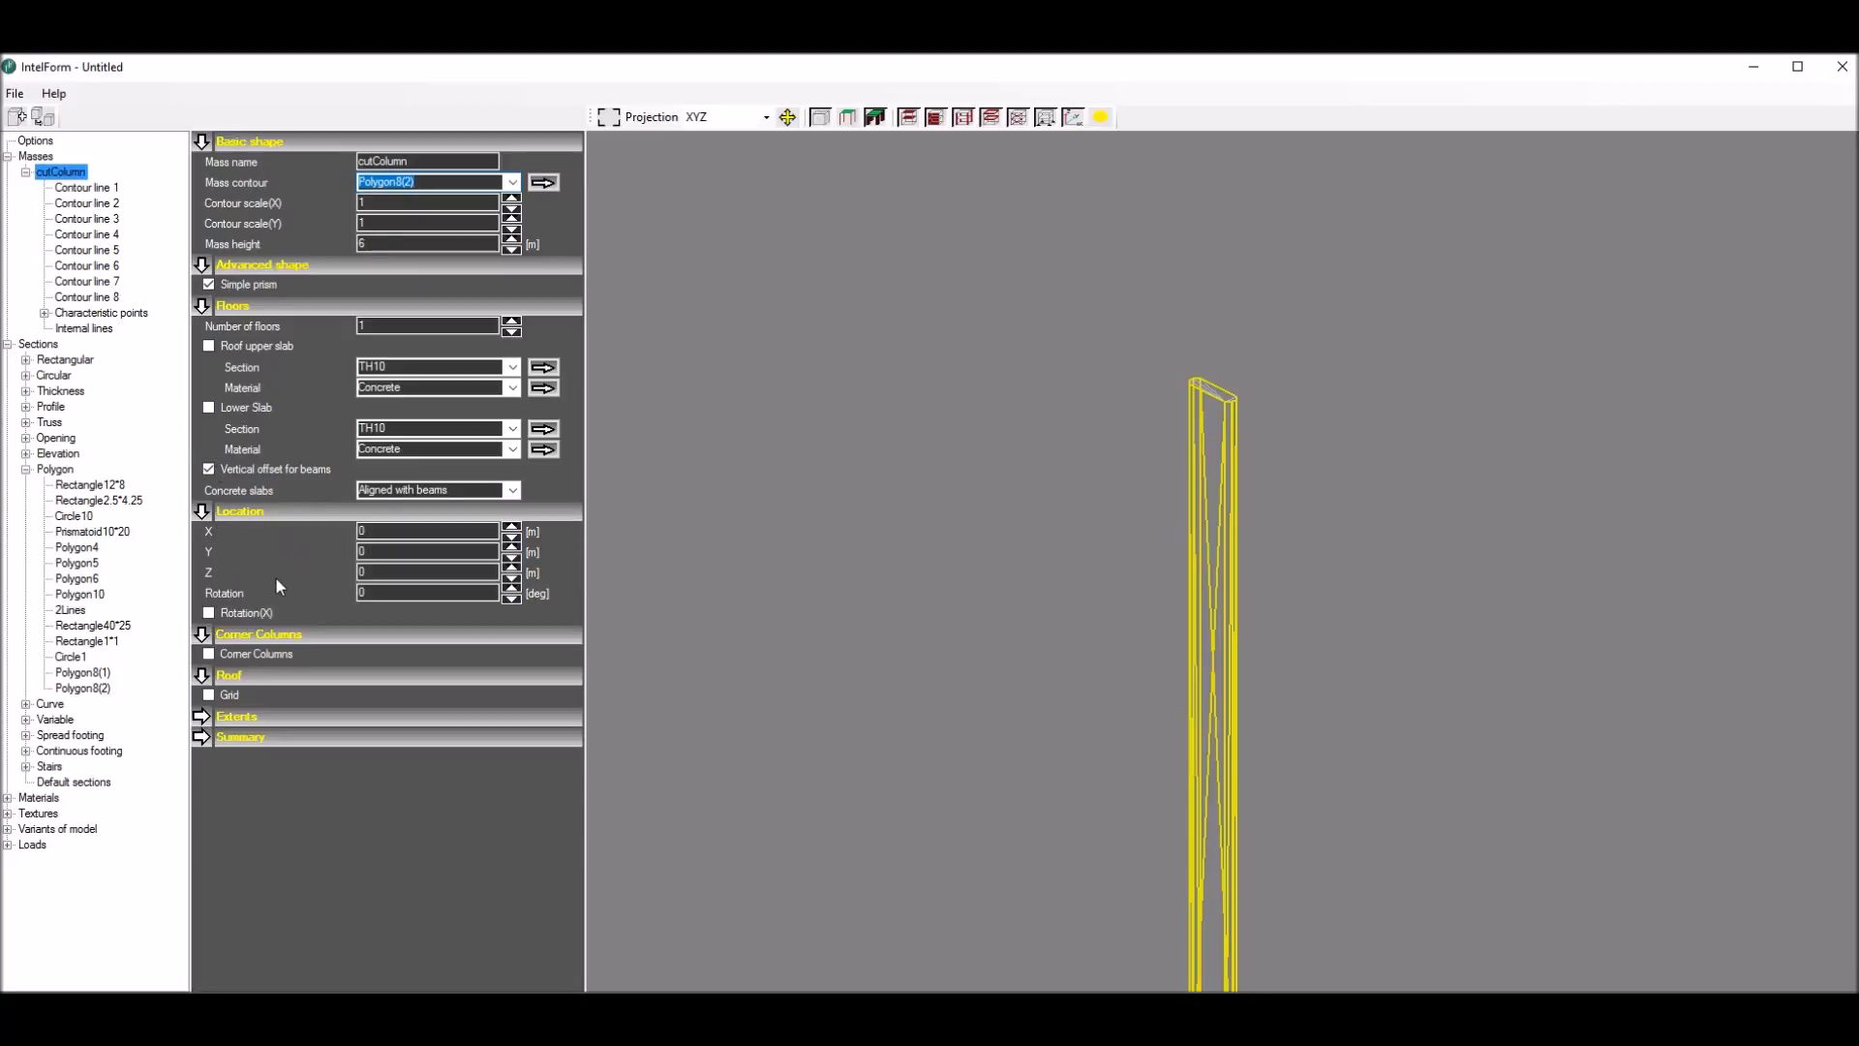
left_click(210, 613)
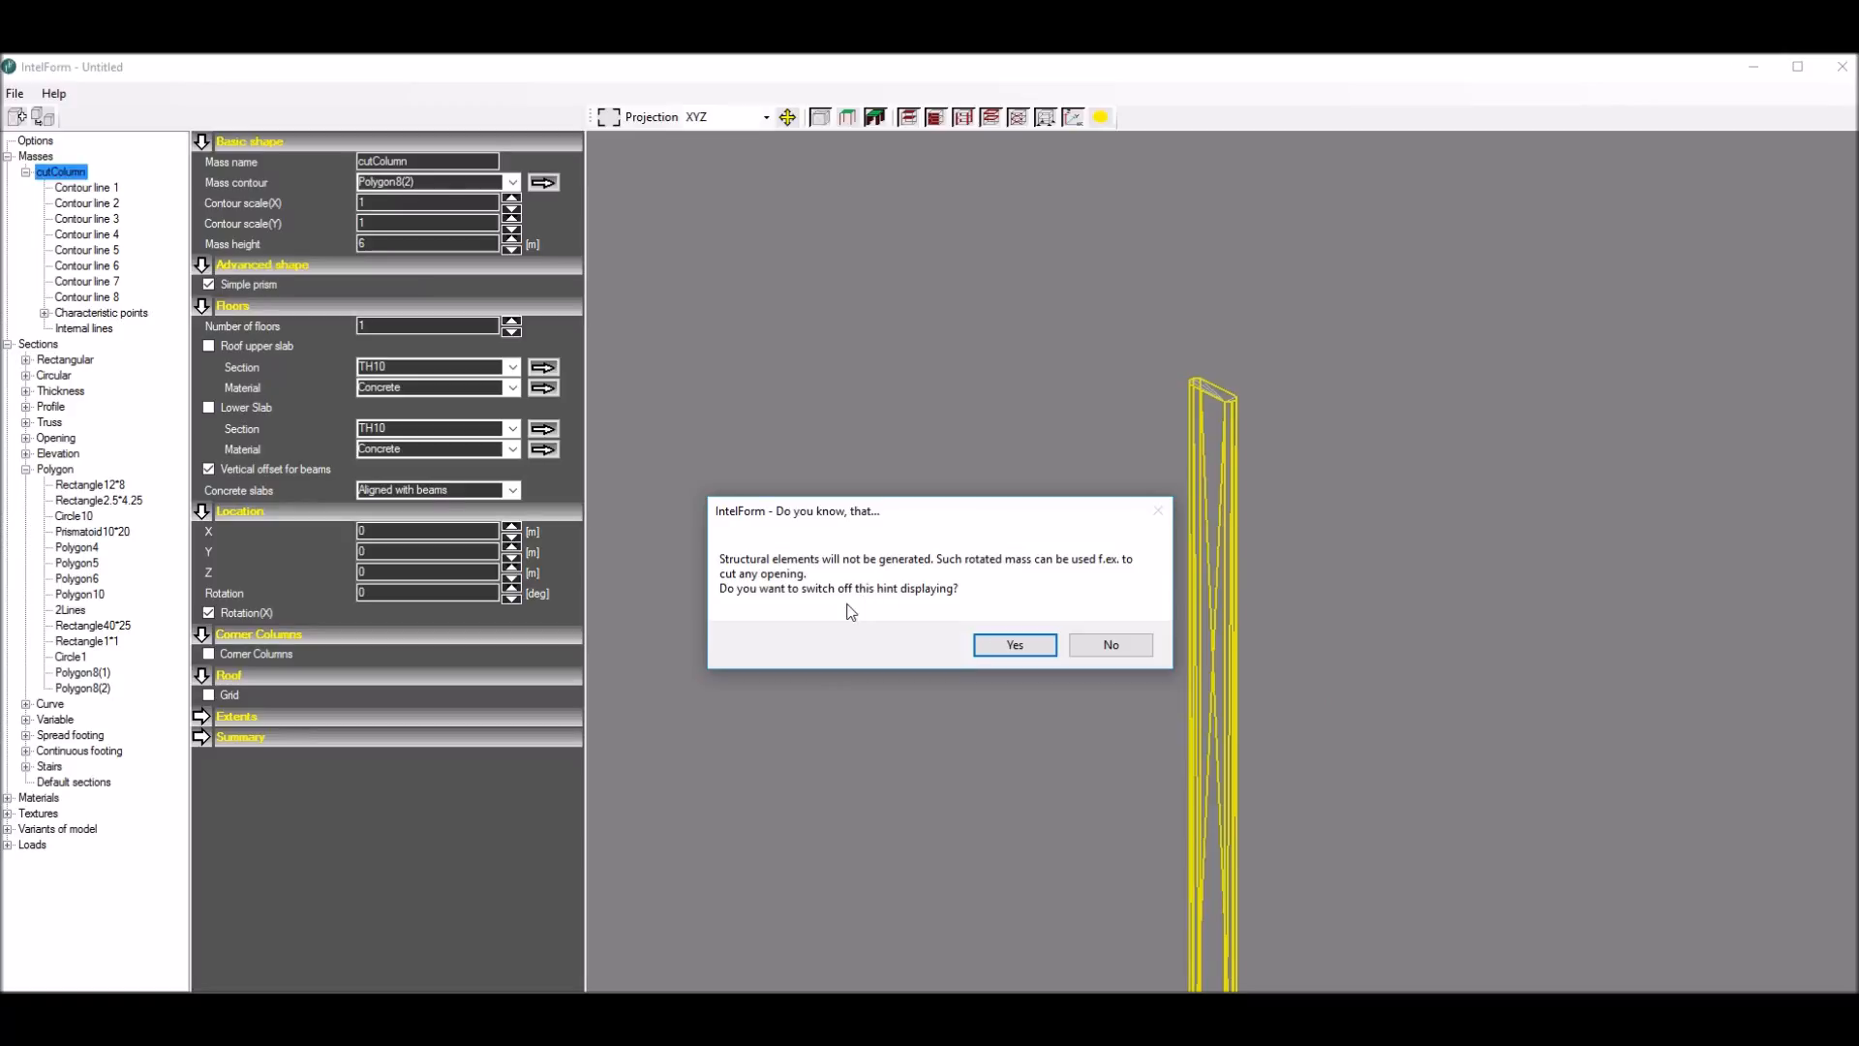
left_click(1112, 645)
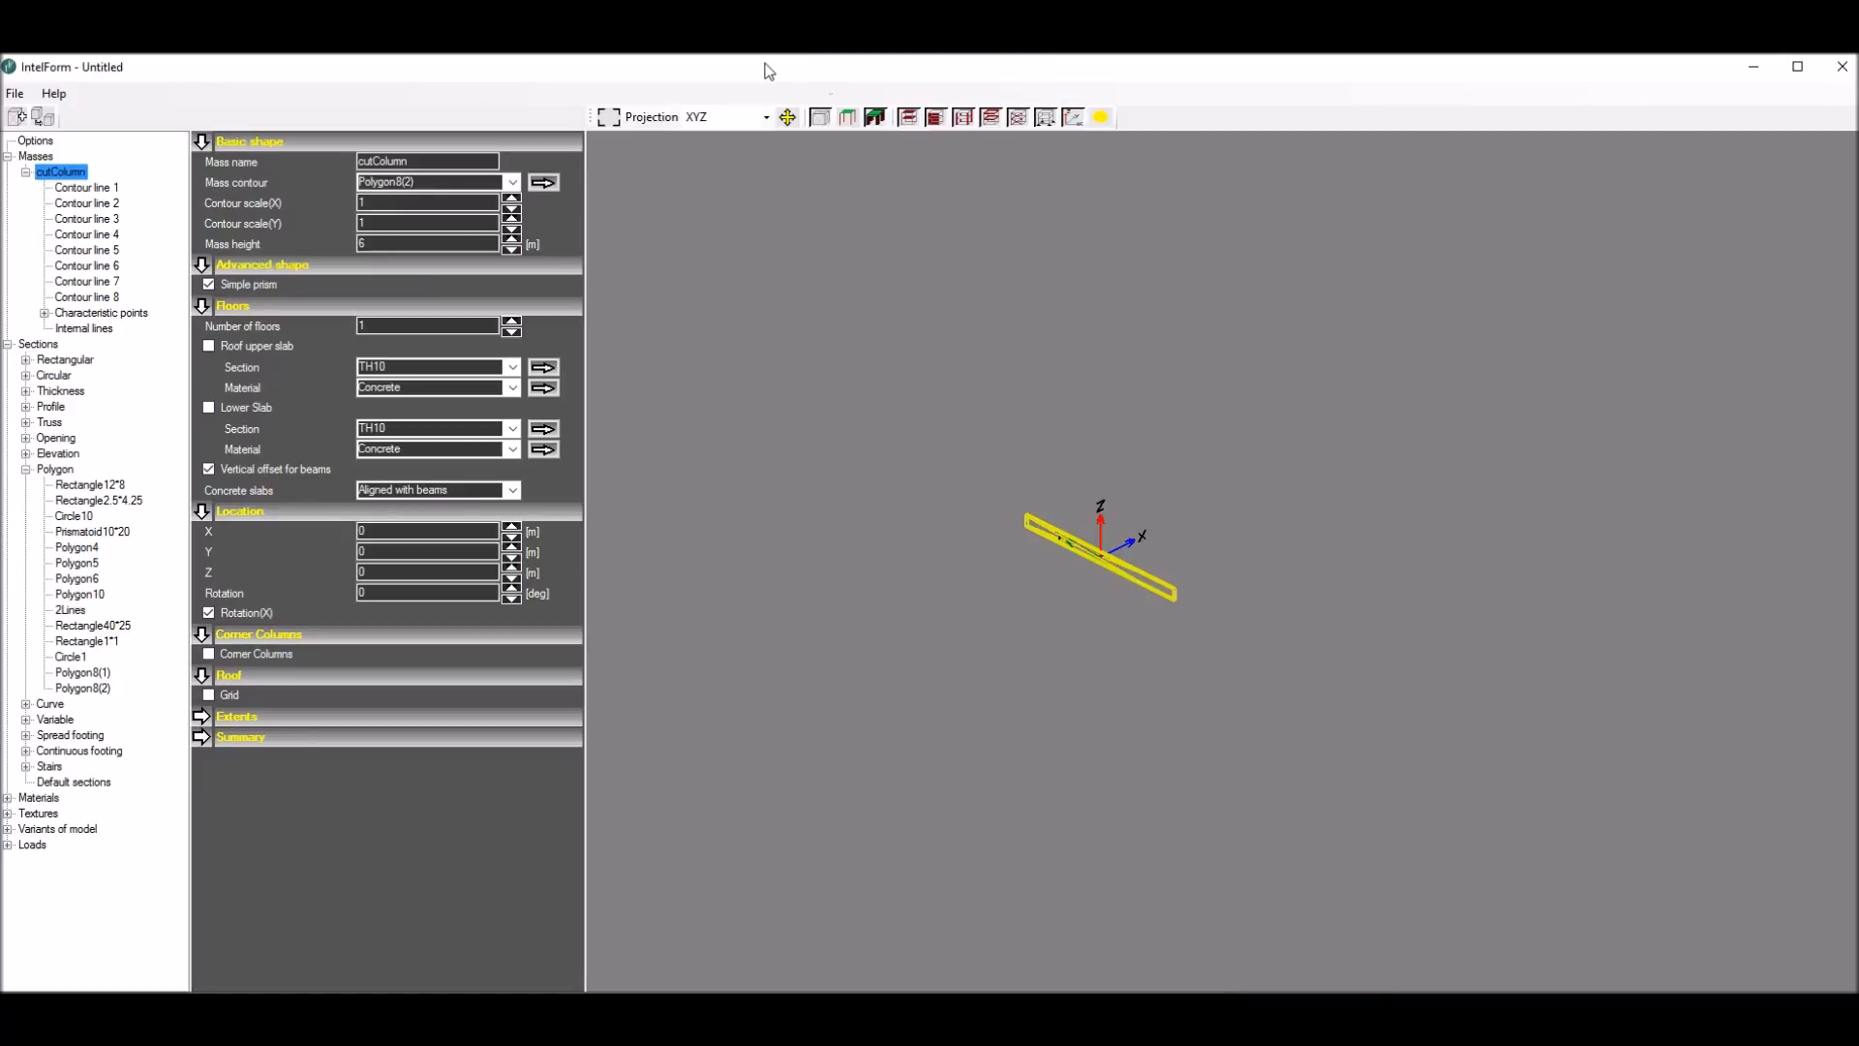
left_click(765, 117)
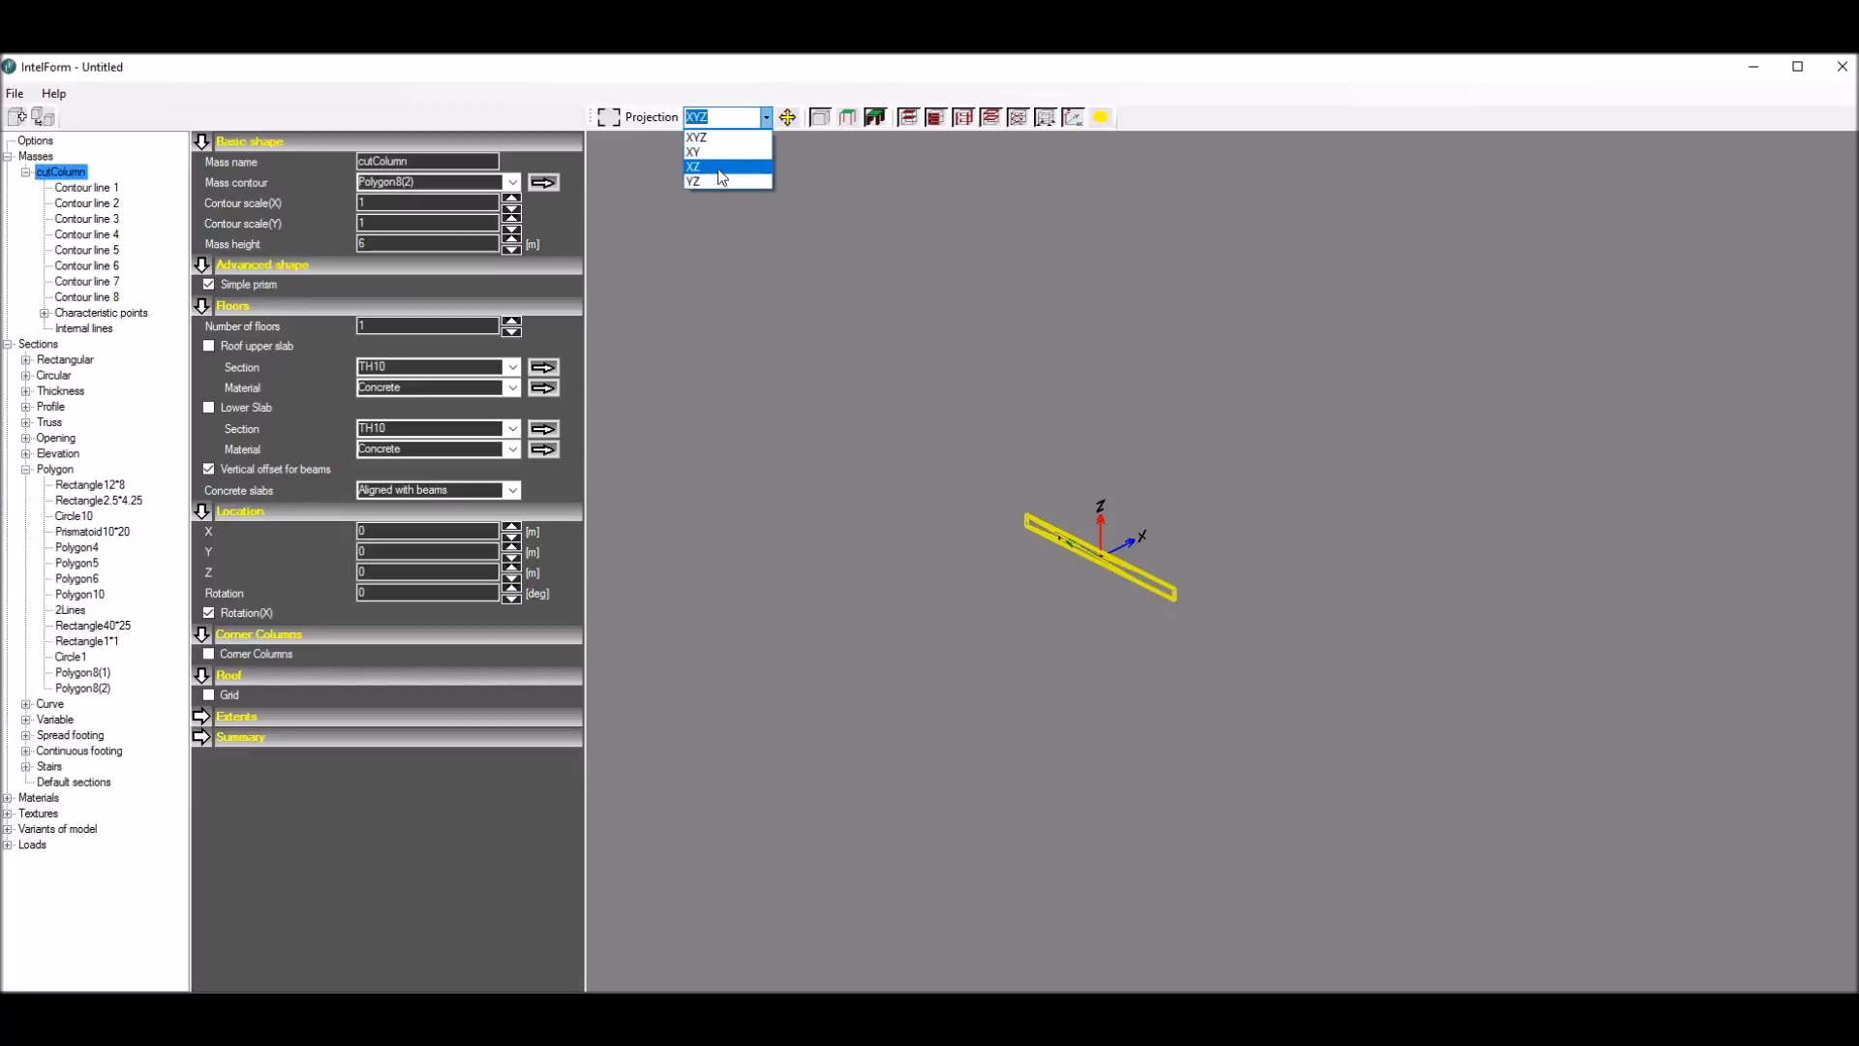
left_click(721, 165)
scroll(1169, 601, "up", 5)
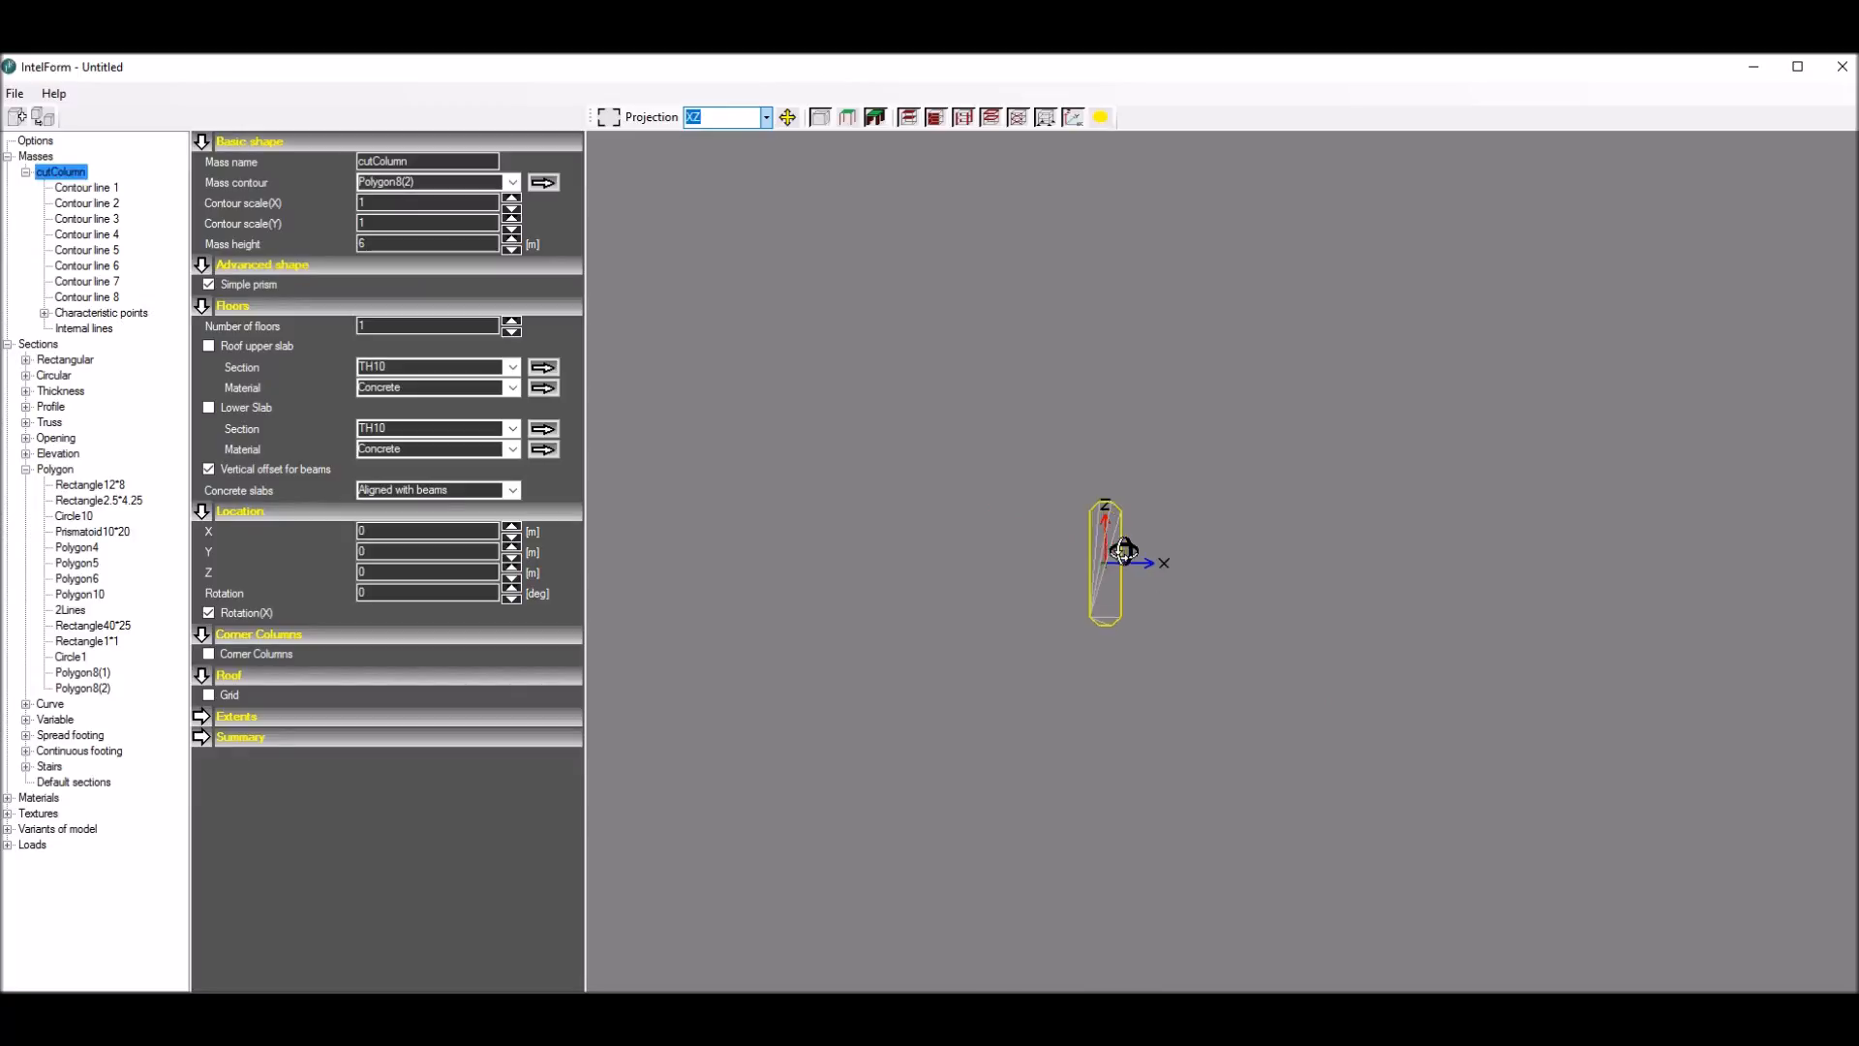
scroll(1124, 552, "down", 5)
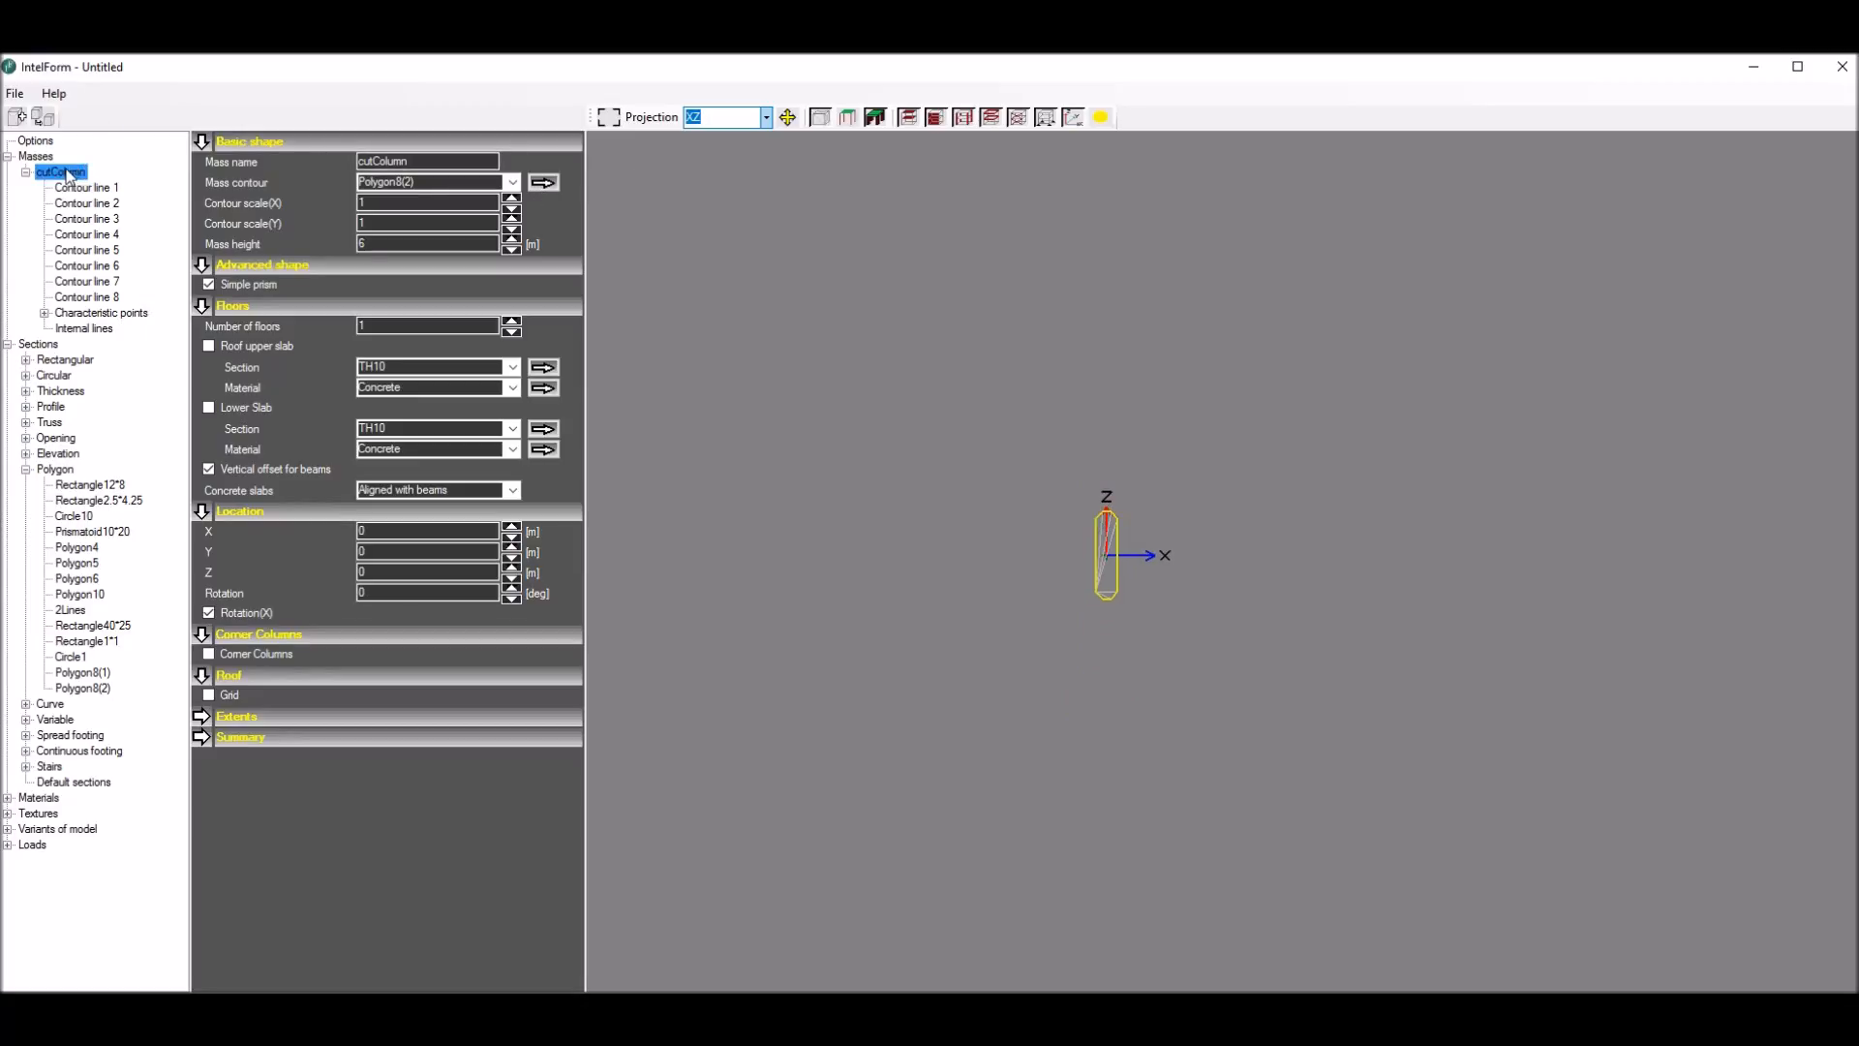
Step: Add a second mass and set its contour to Circle1
left_click(16, 120)
scroll(910, 342, "down", 3)
scroll(910, 342, "up", 3)
left_click(512, 202)
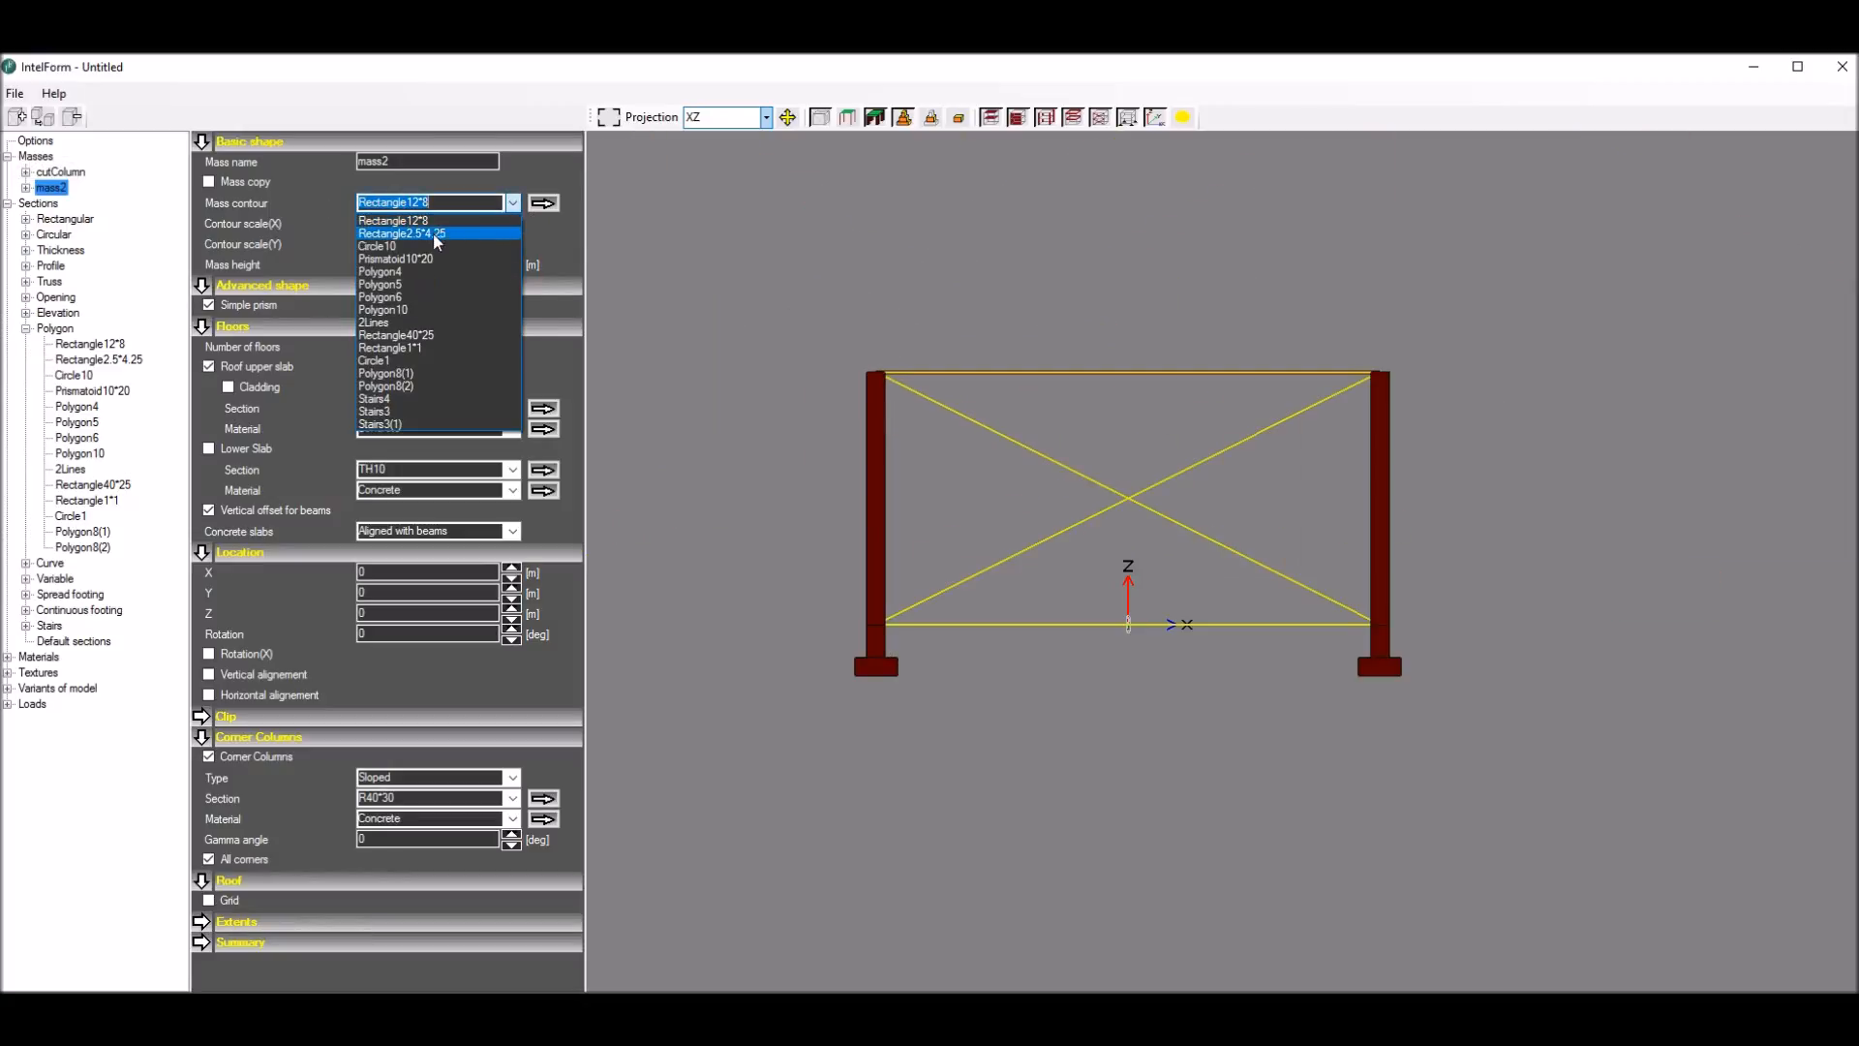
left_click(392, 361)
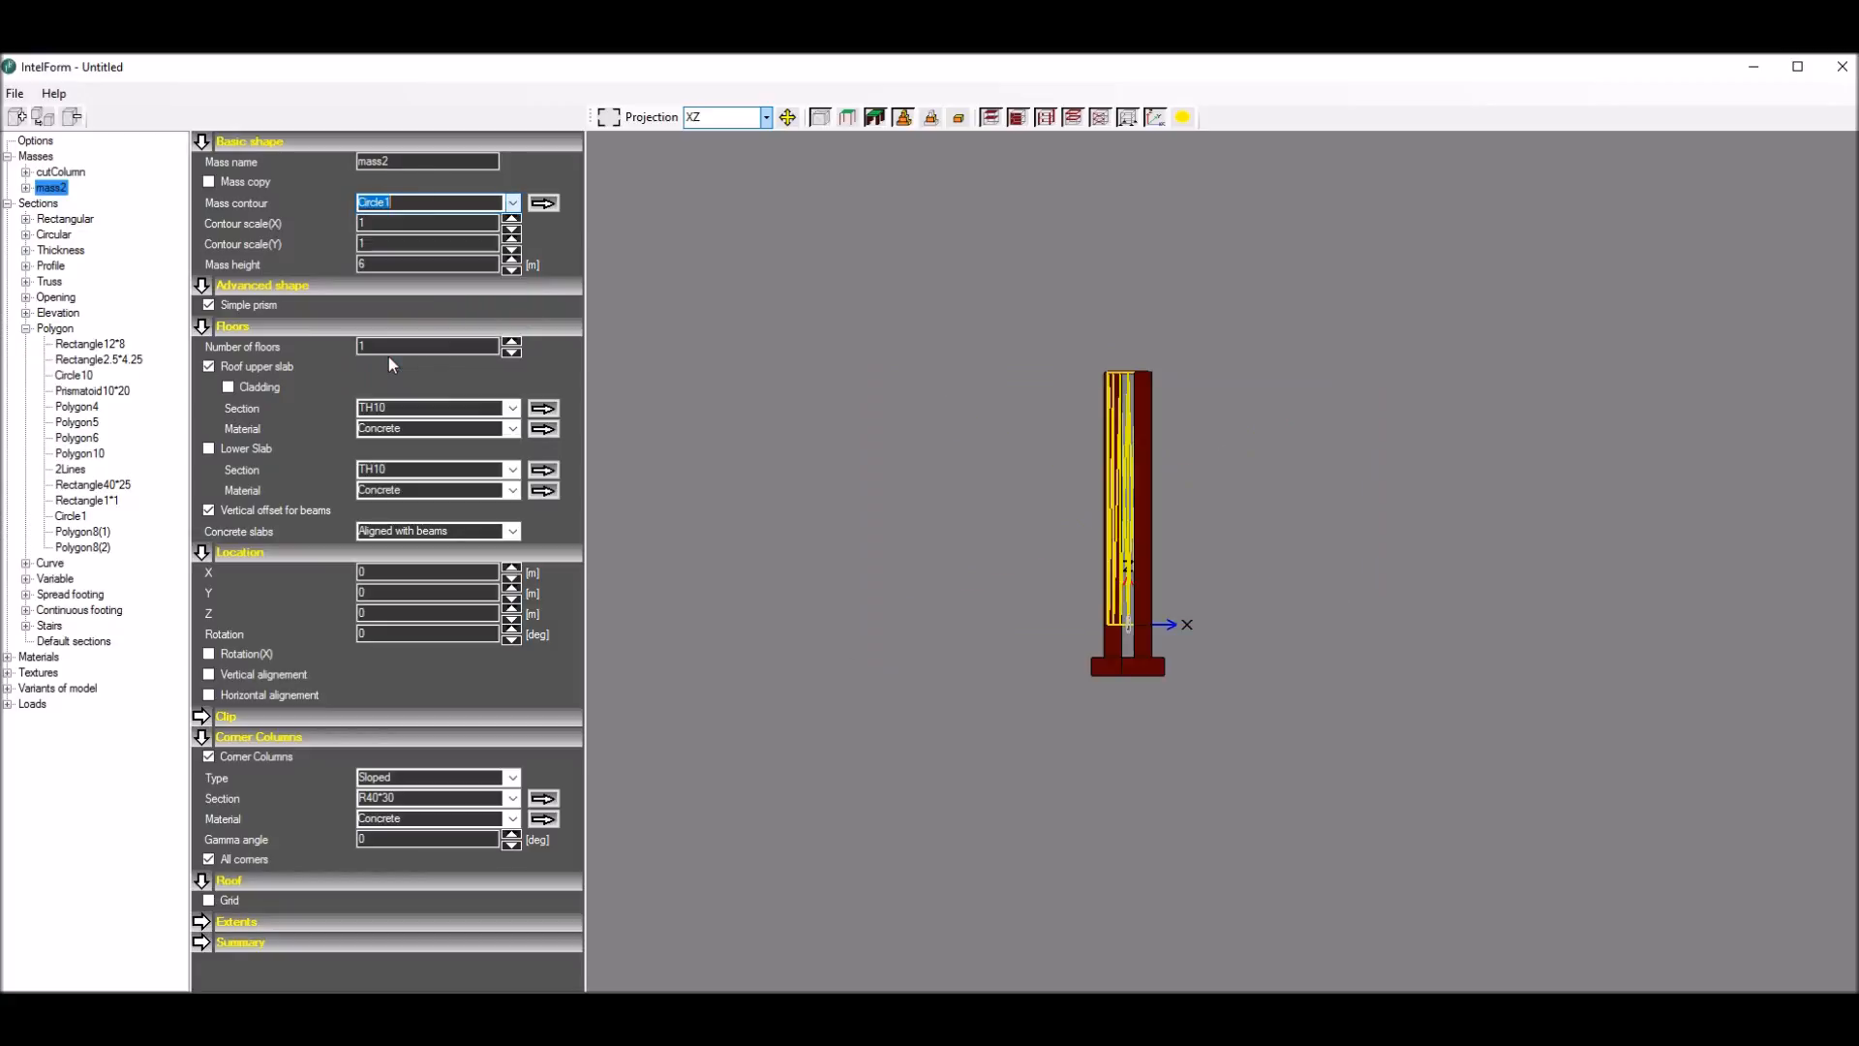
Step: Set the diameter of the new mass's circular contour section to 0.6 m and return to the mass's settings
left_click(545, 204)
left_click(371, 201)
type("0,6")
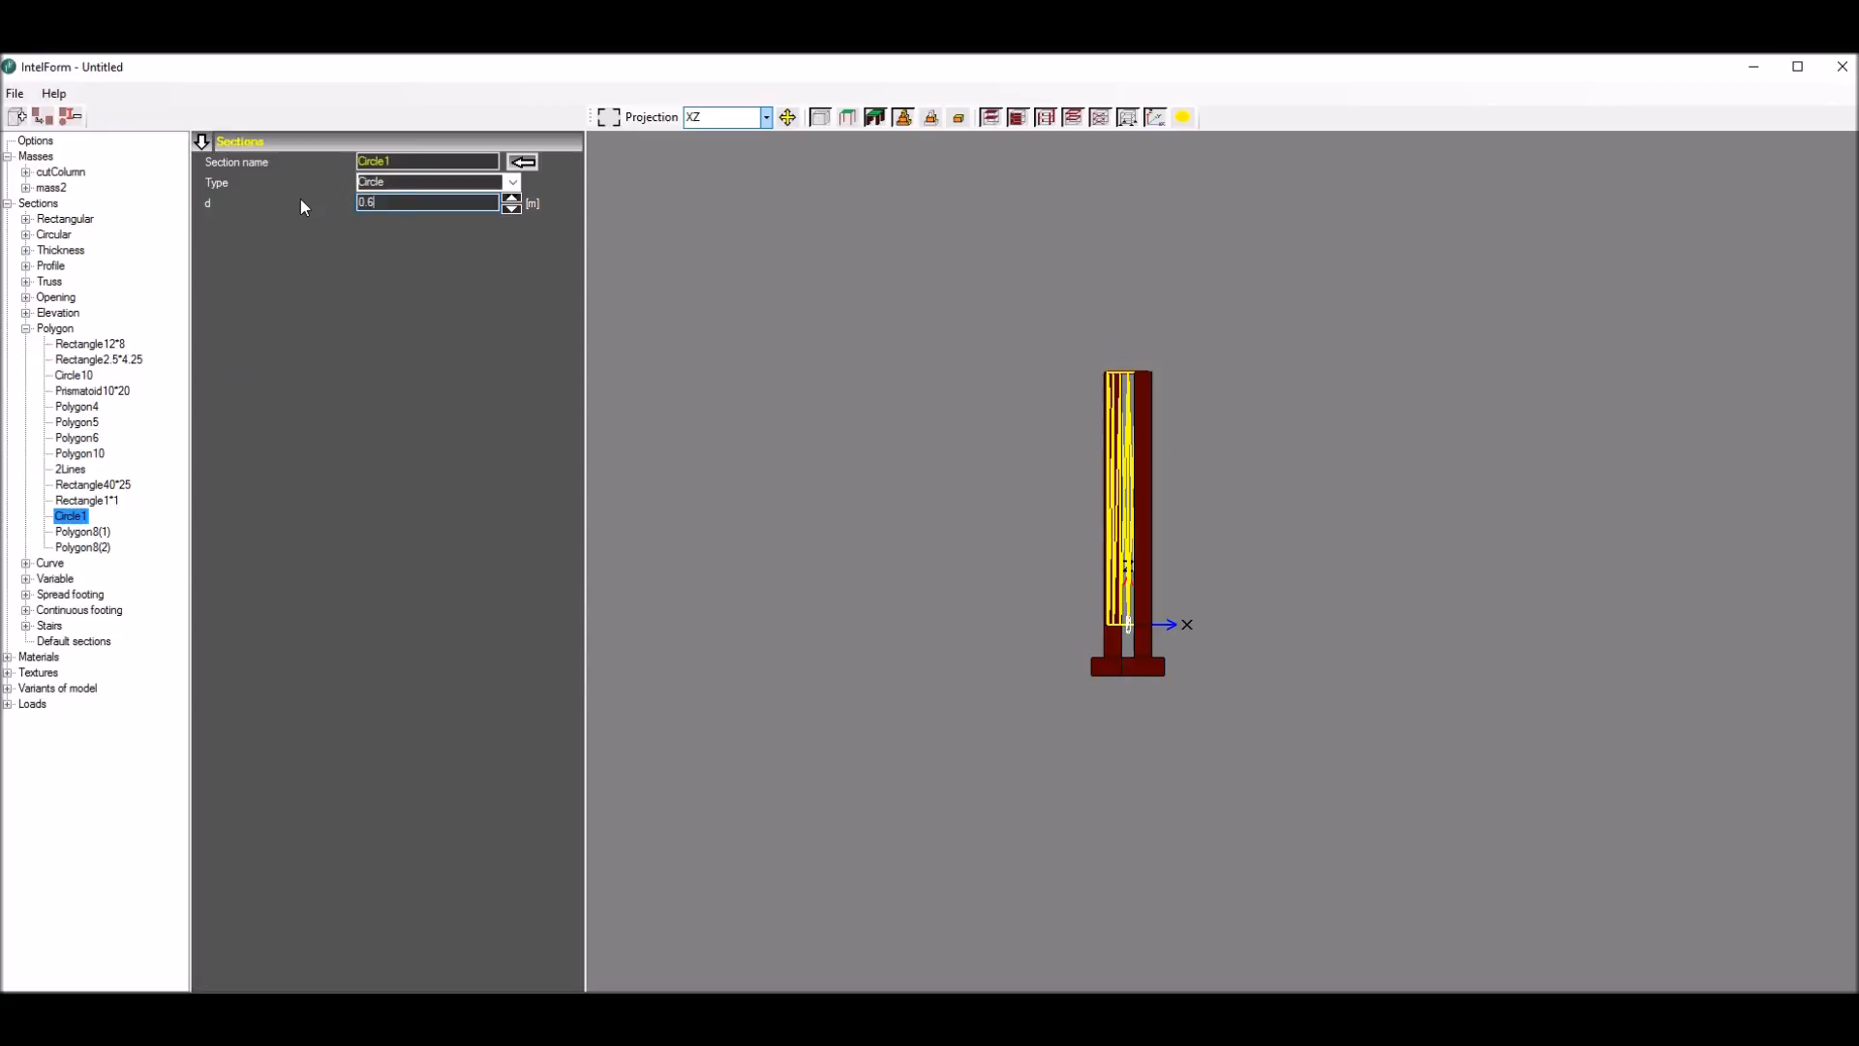
left_click(522, 161)
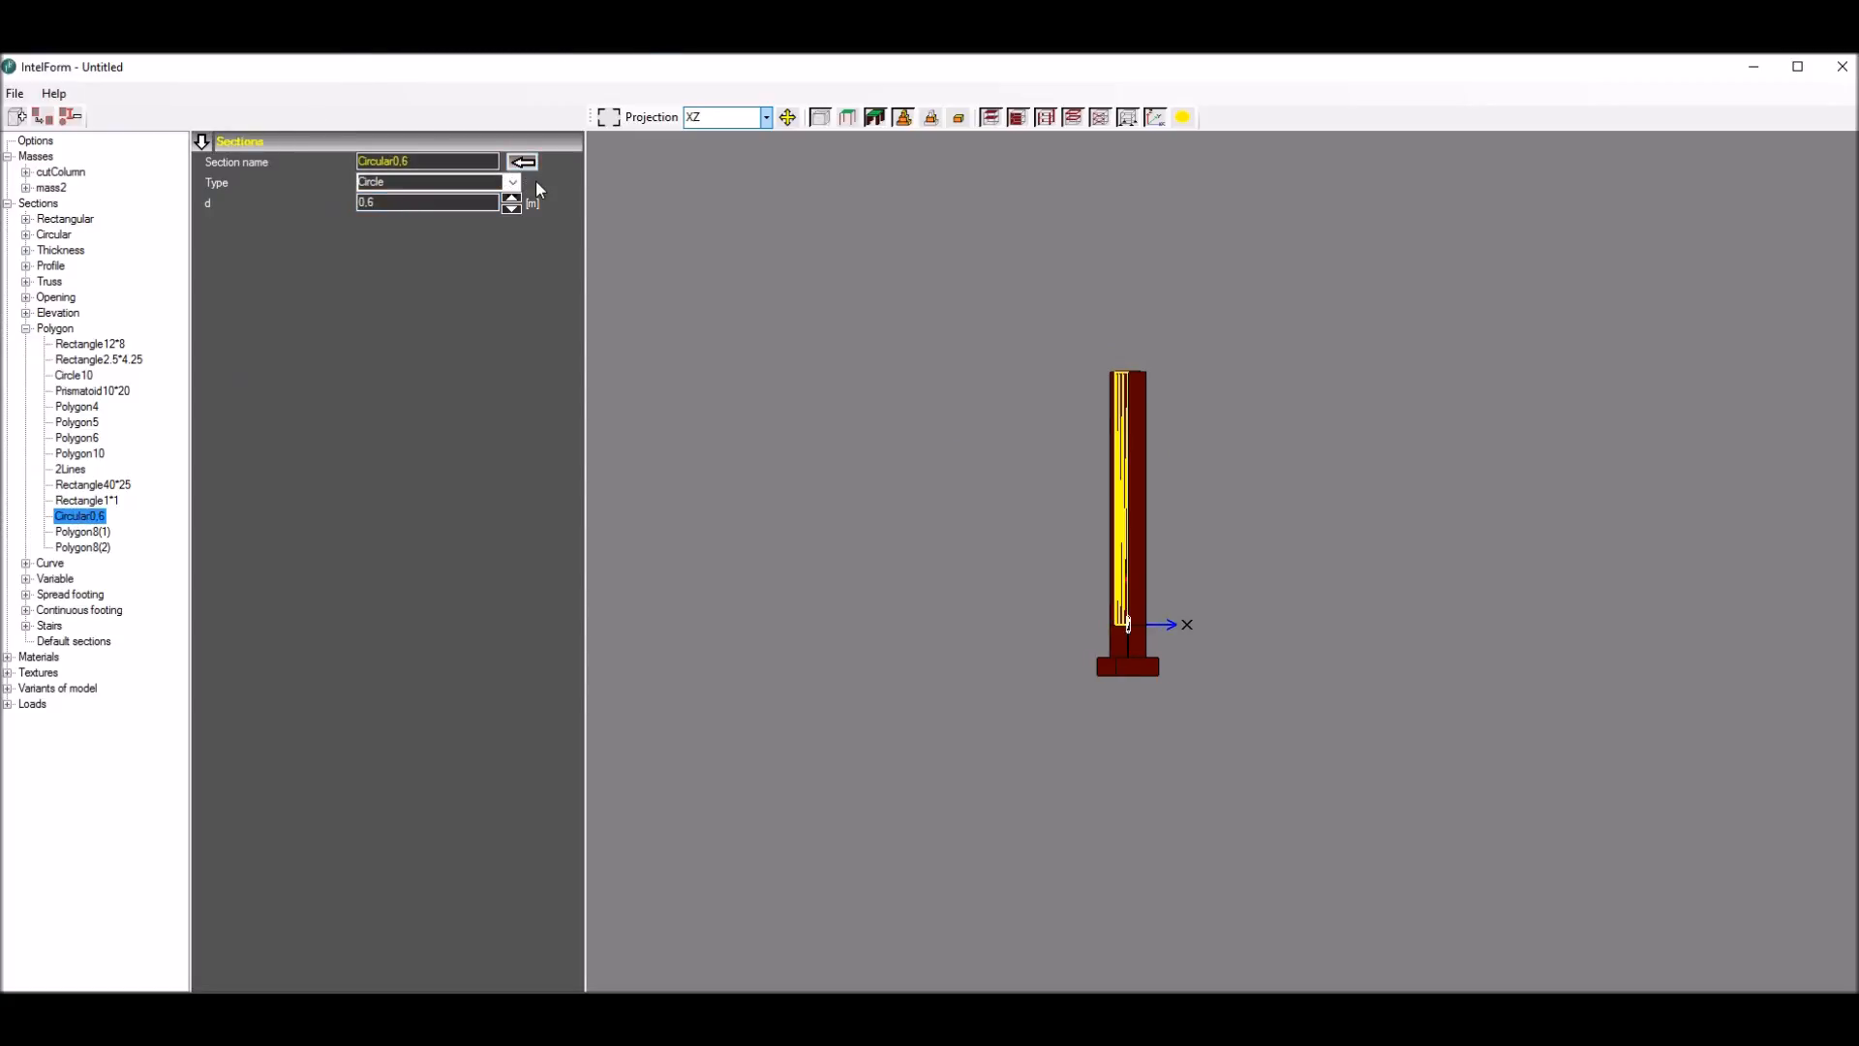
left_click(523, 161)
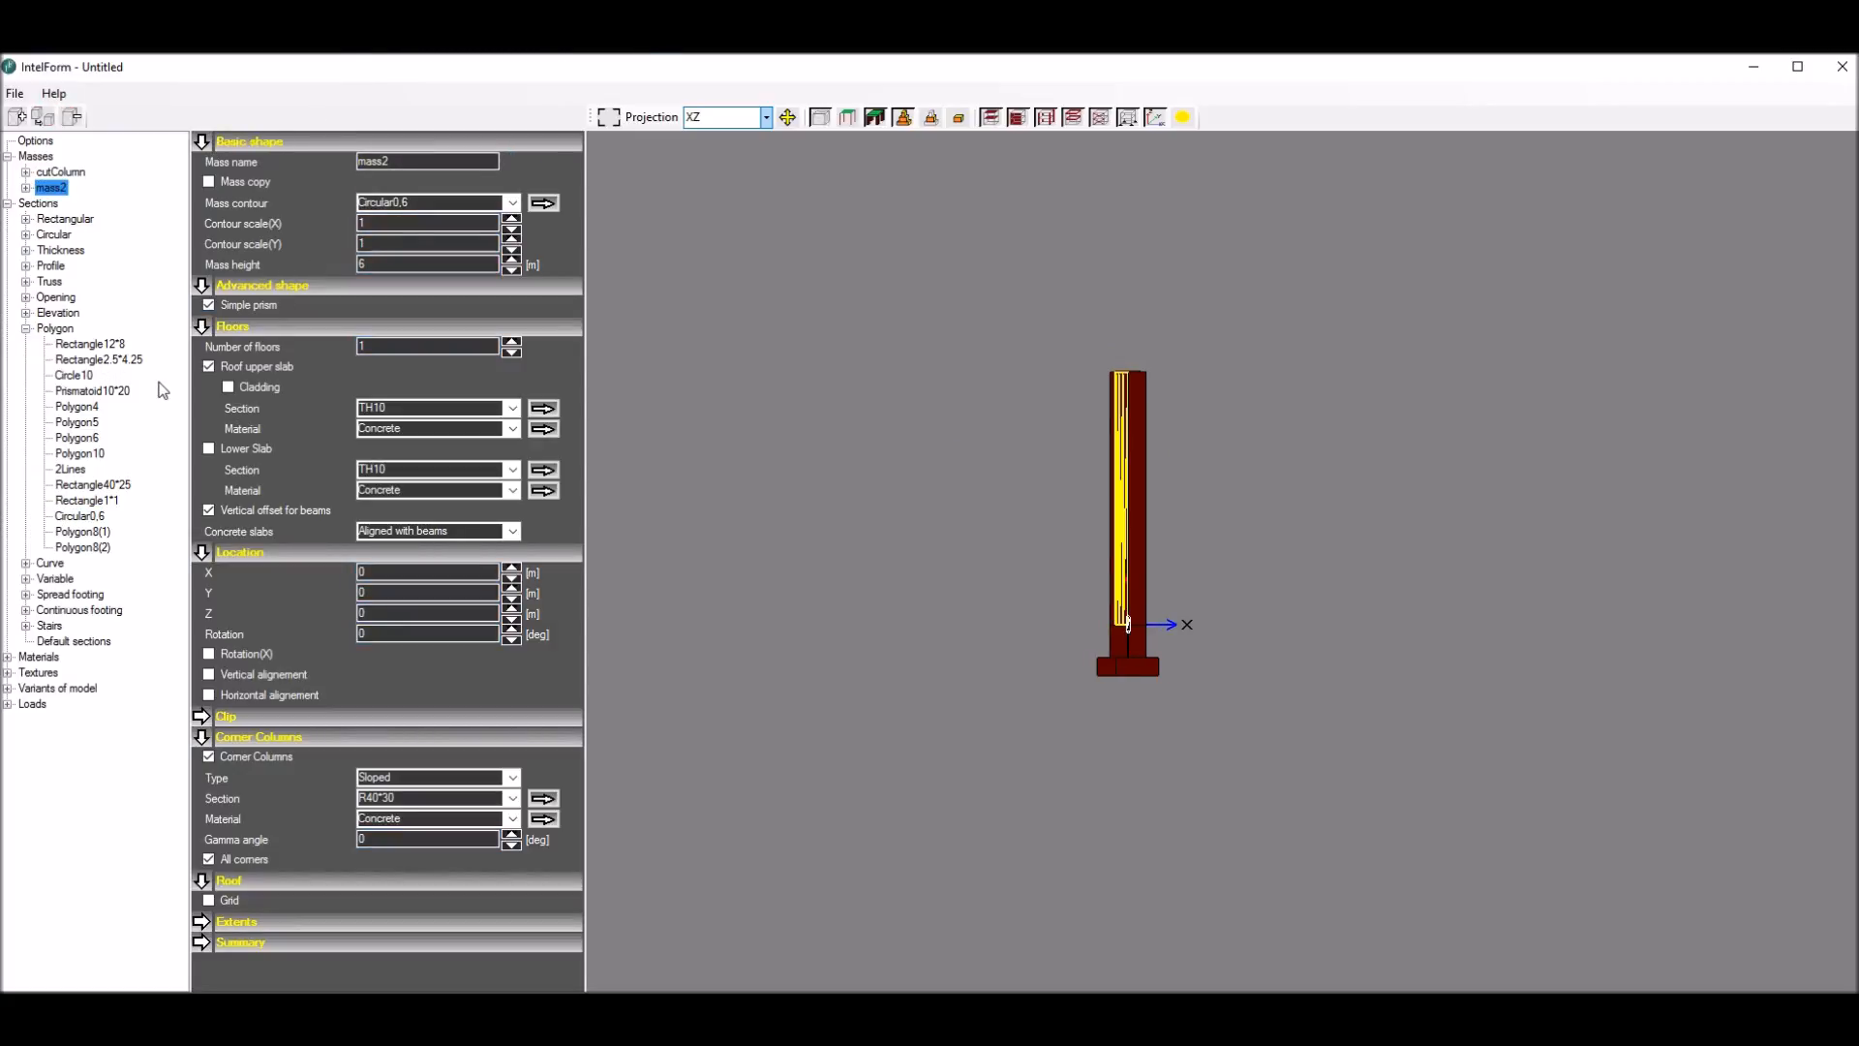
Step: Increase the second mass's number of floors to 6
left_click(513, 344)
left_click(512, 344)
left_click(512, 344)
left_click(512, 344)
left_click(513, 345)
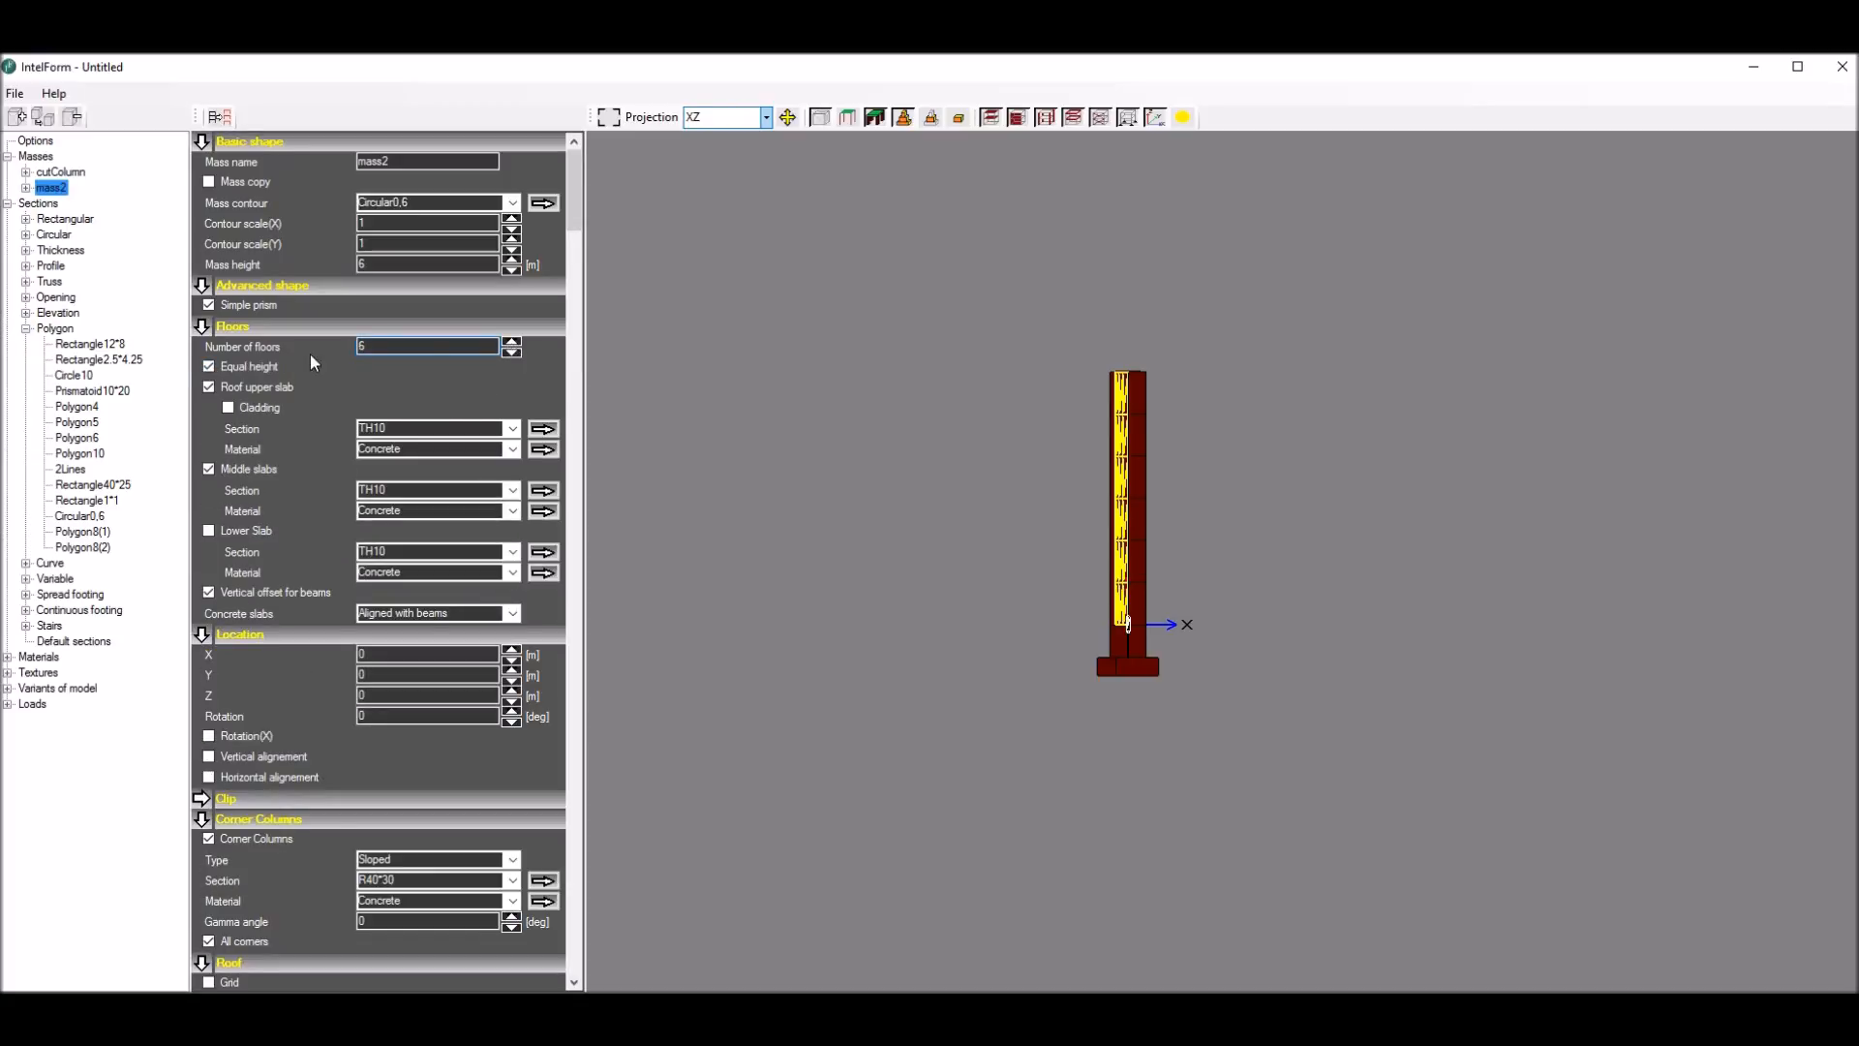
Step: Turn off the roof upper slab, middle slabs and corner columns of the second mass
left_click(208, 387)
left_click(209, 449)
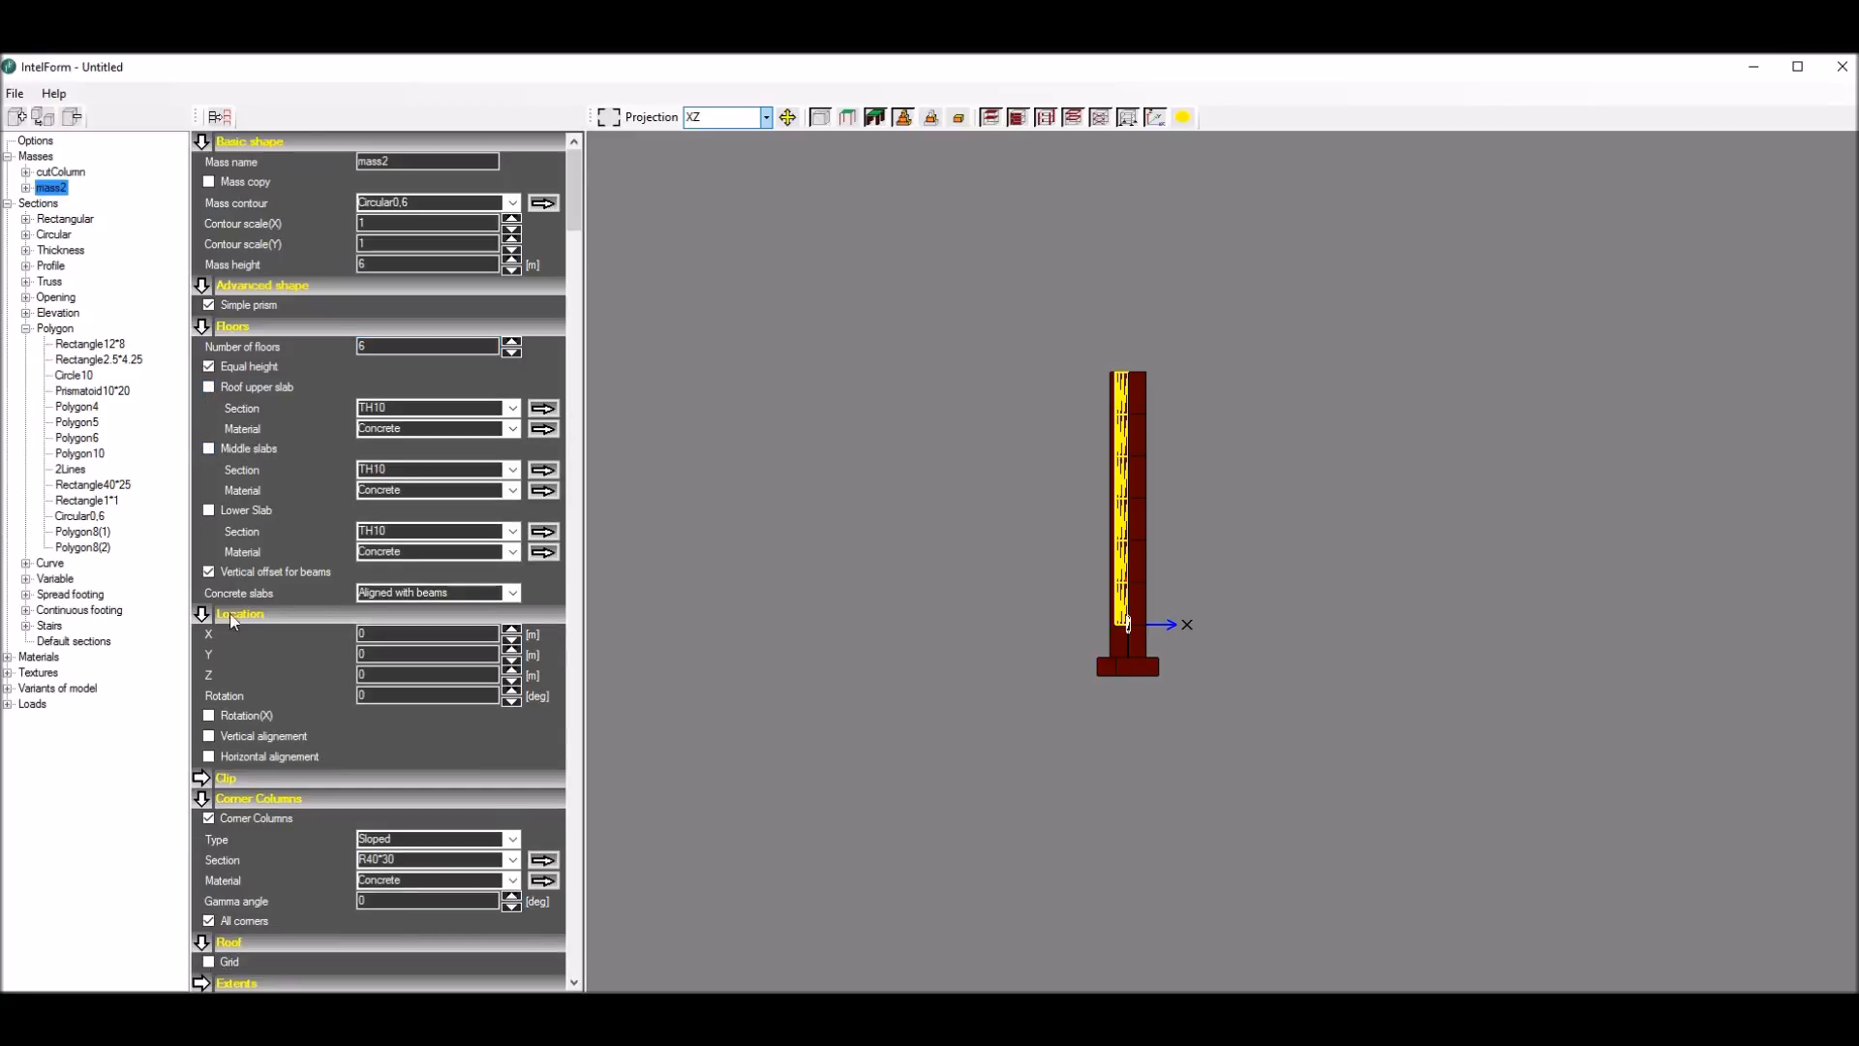
left_click(209, 819)
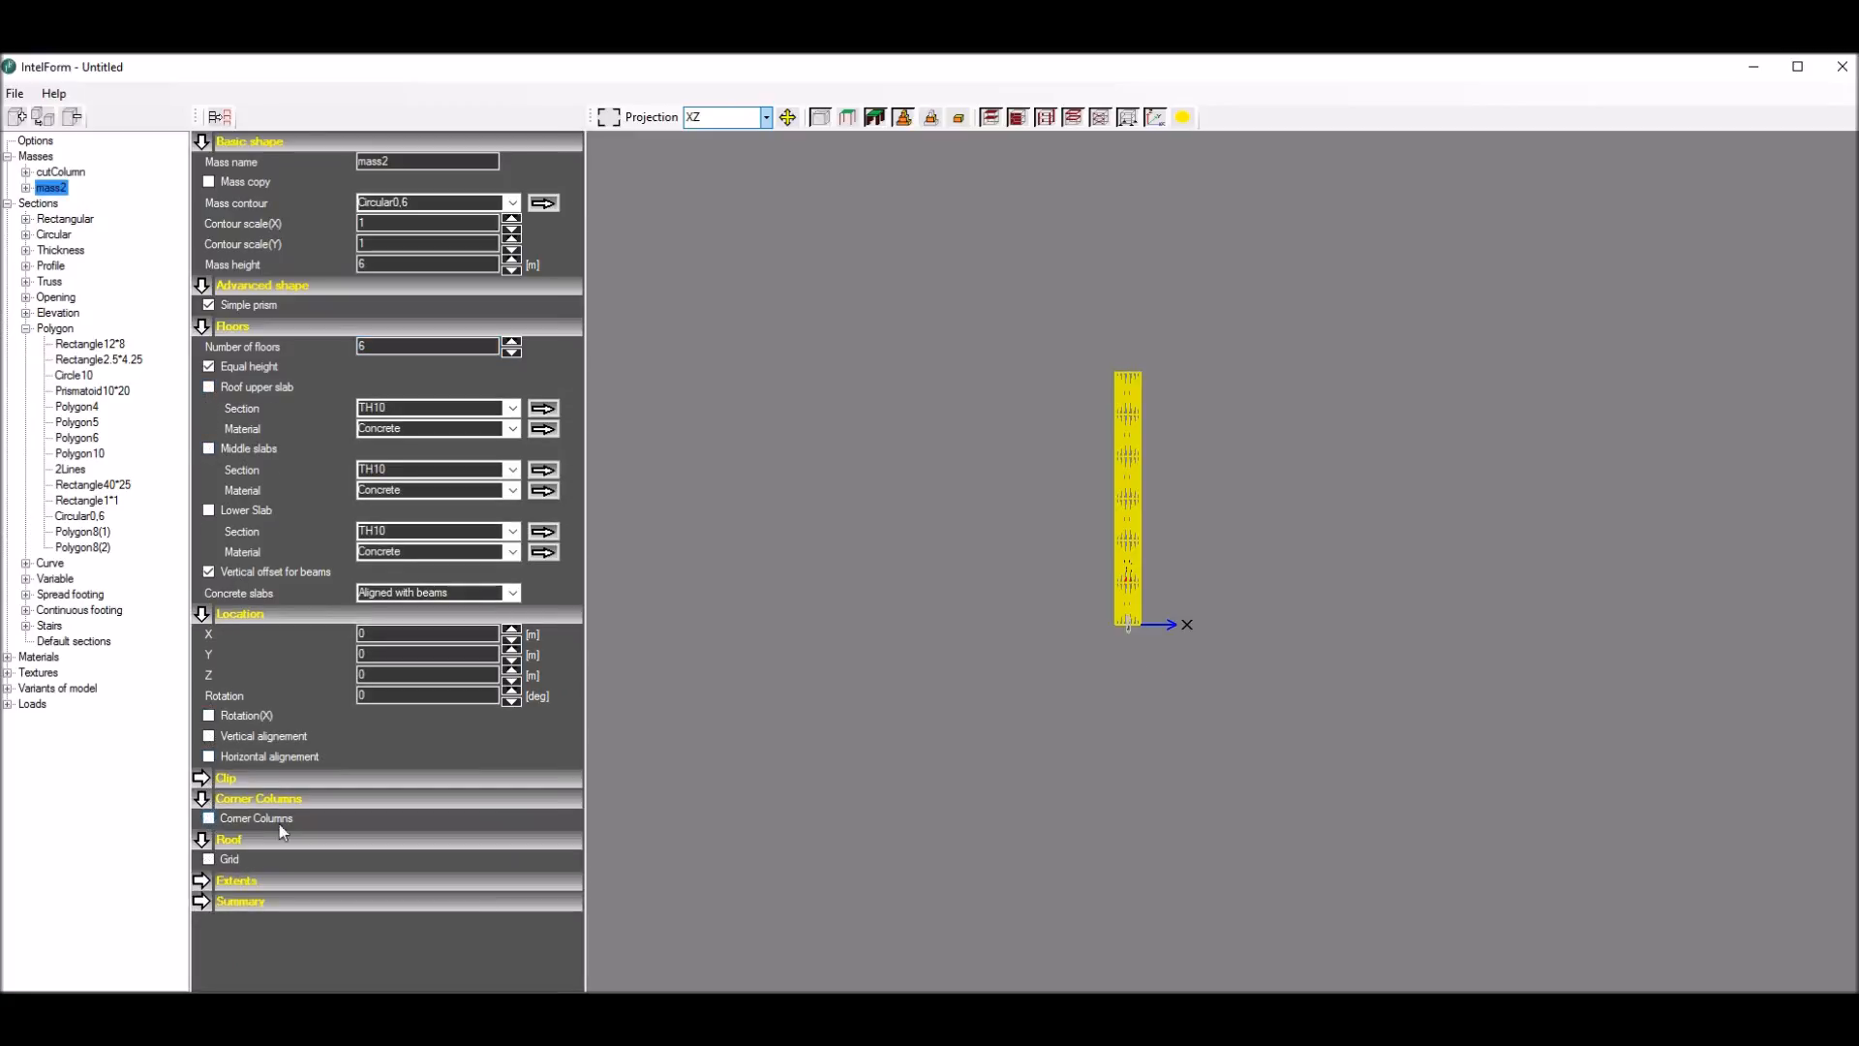
mouse_move(1005, 449)
left_mouse_down()
mouse_move(962, 448)
mouse_move(1000, 449)
left_mouse_up()
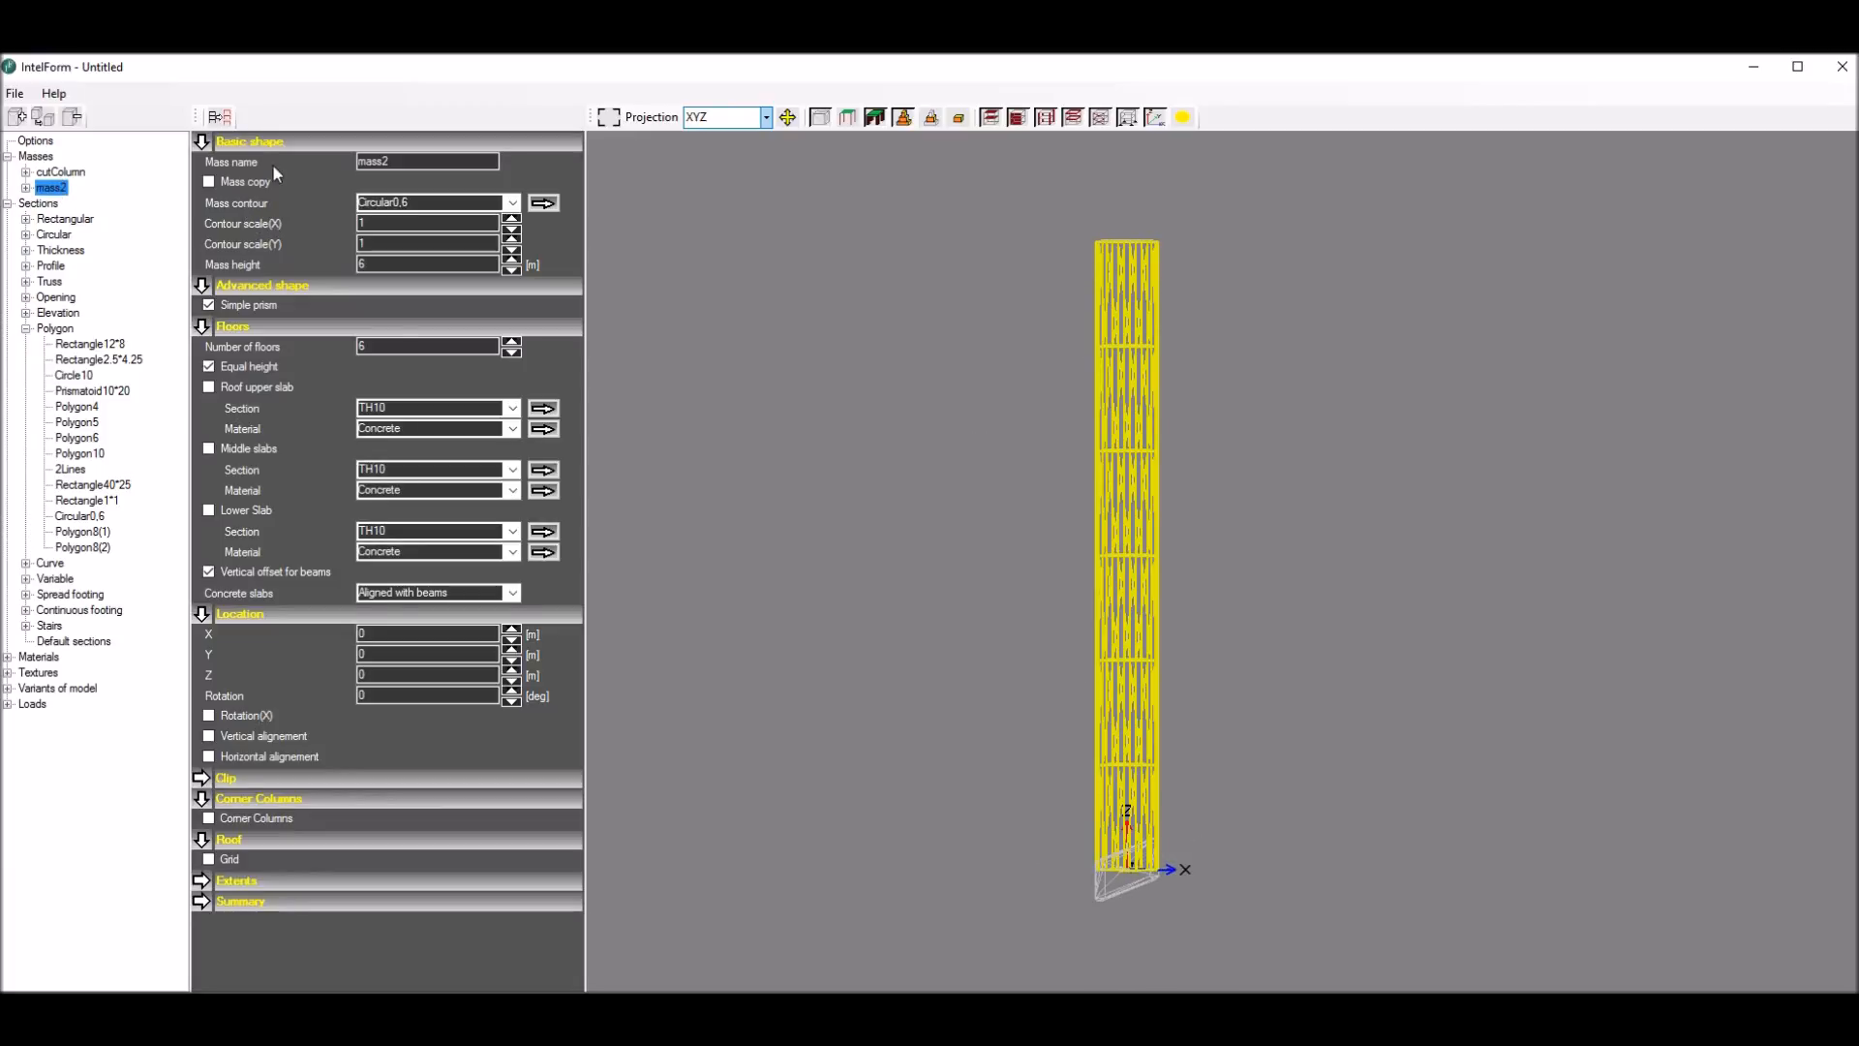
Step: Rename the second mass to steelColumn
double_click(469, 165)
type("ste")
key("Return")
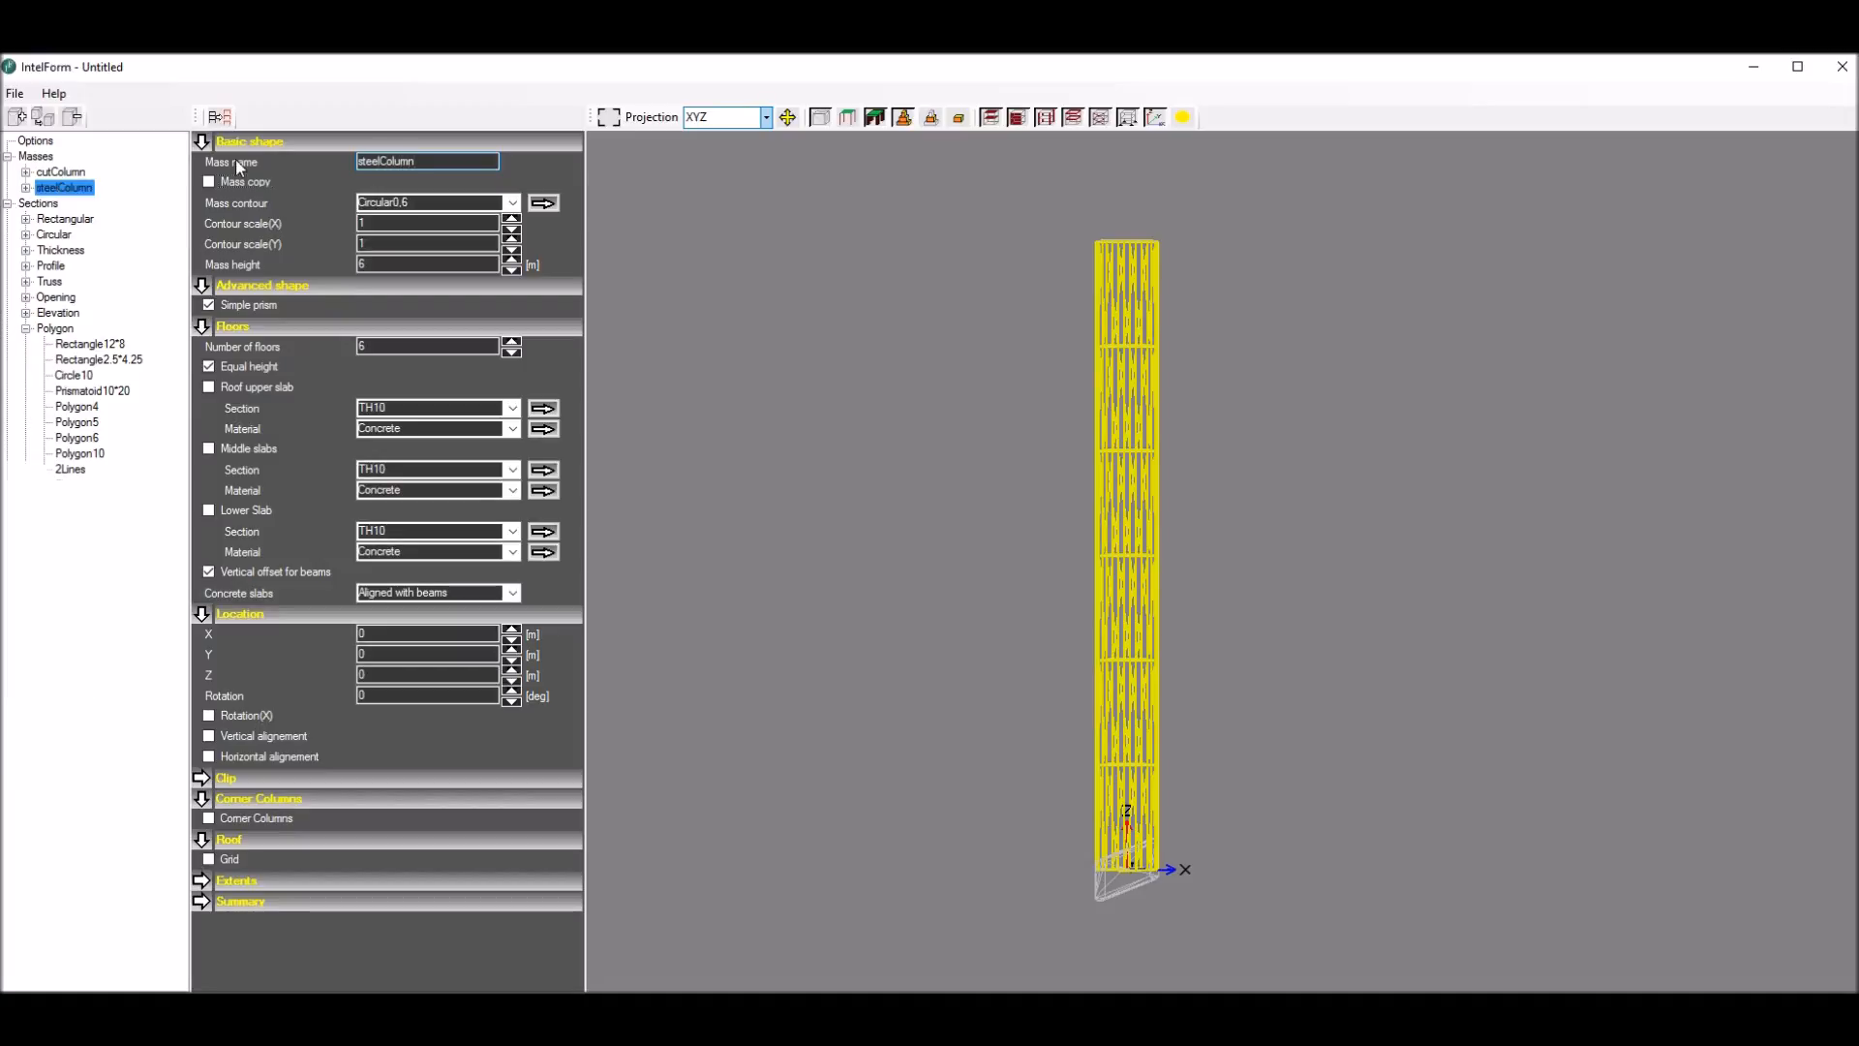
Step: Add walls along both contour lines of steelColumn and set their material to Steel
left_click(26, 188)
left_click(96, 204)
left_click(94, 218, "ctrl")
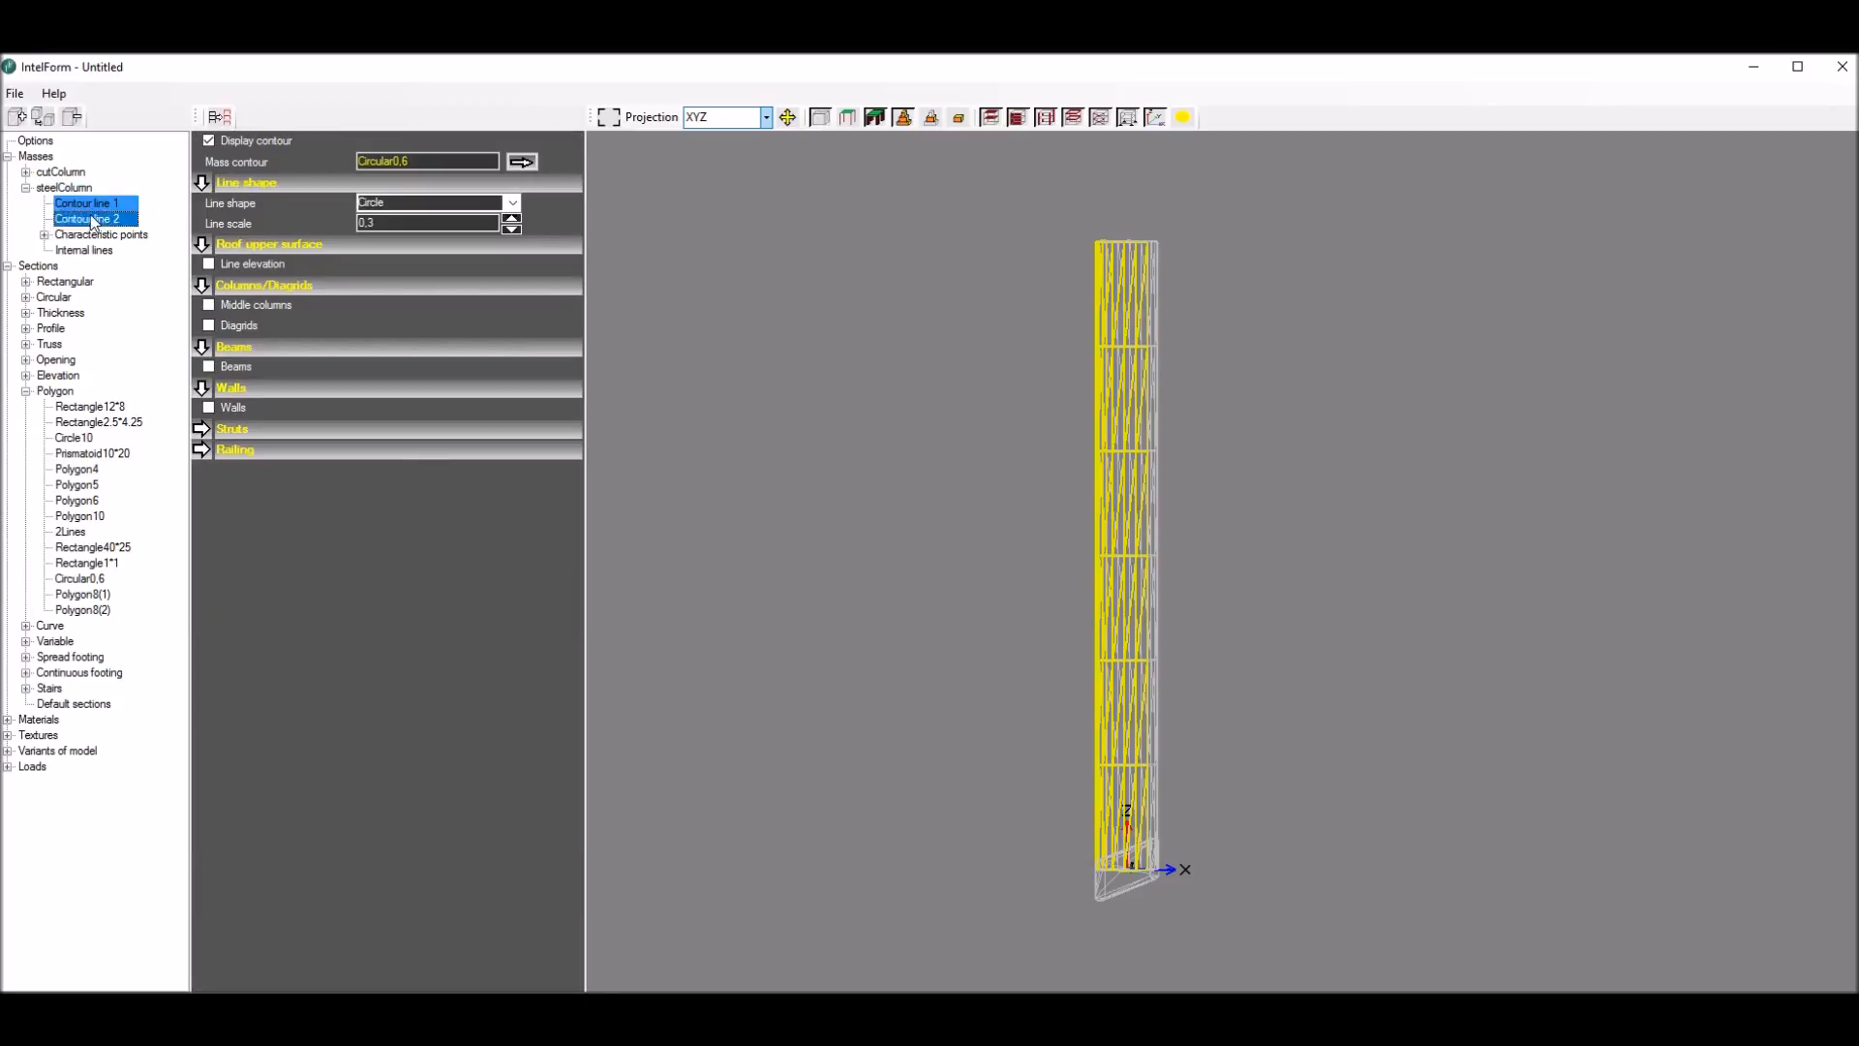
left_click(210, 410)
left_click(513, 511)
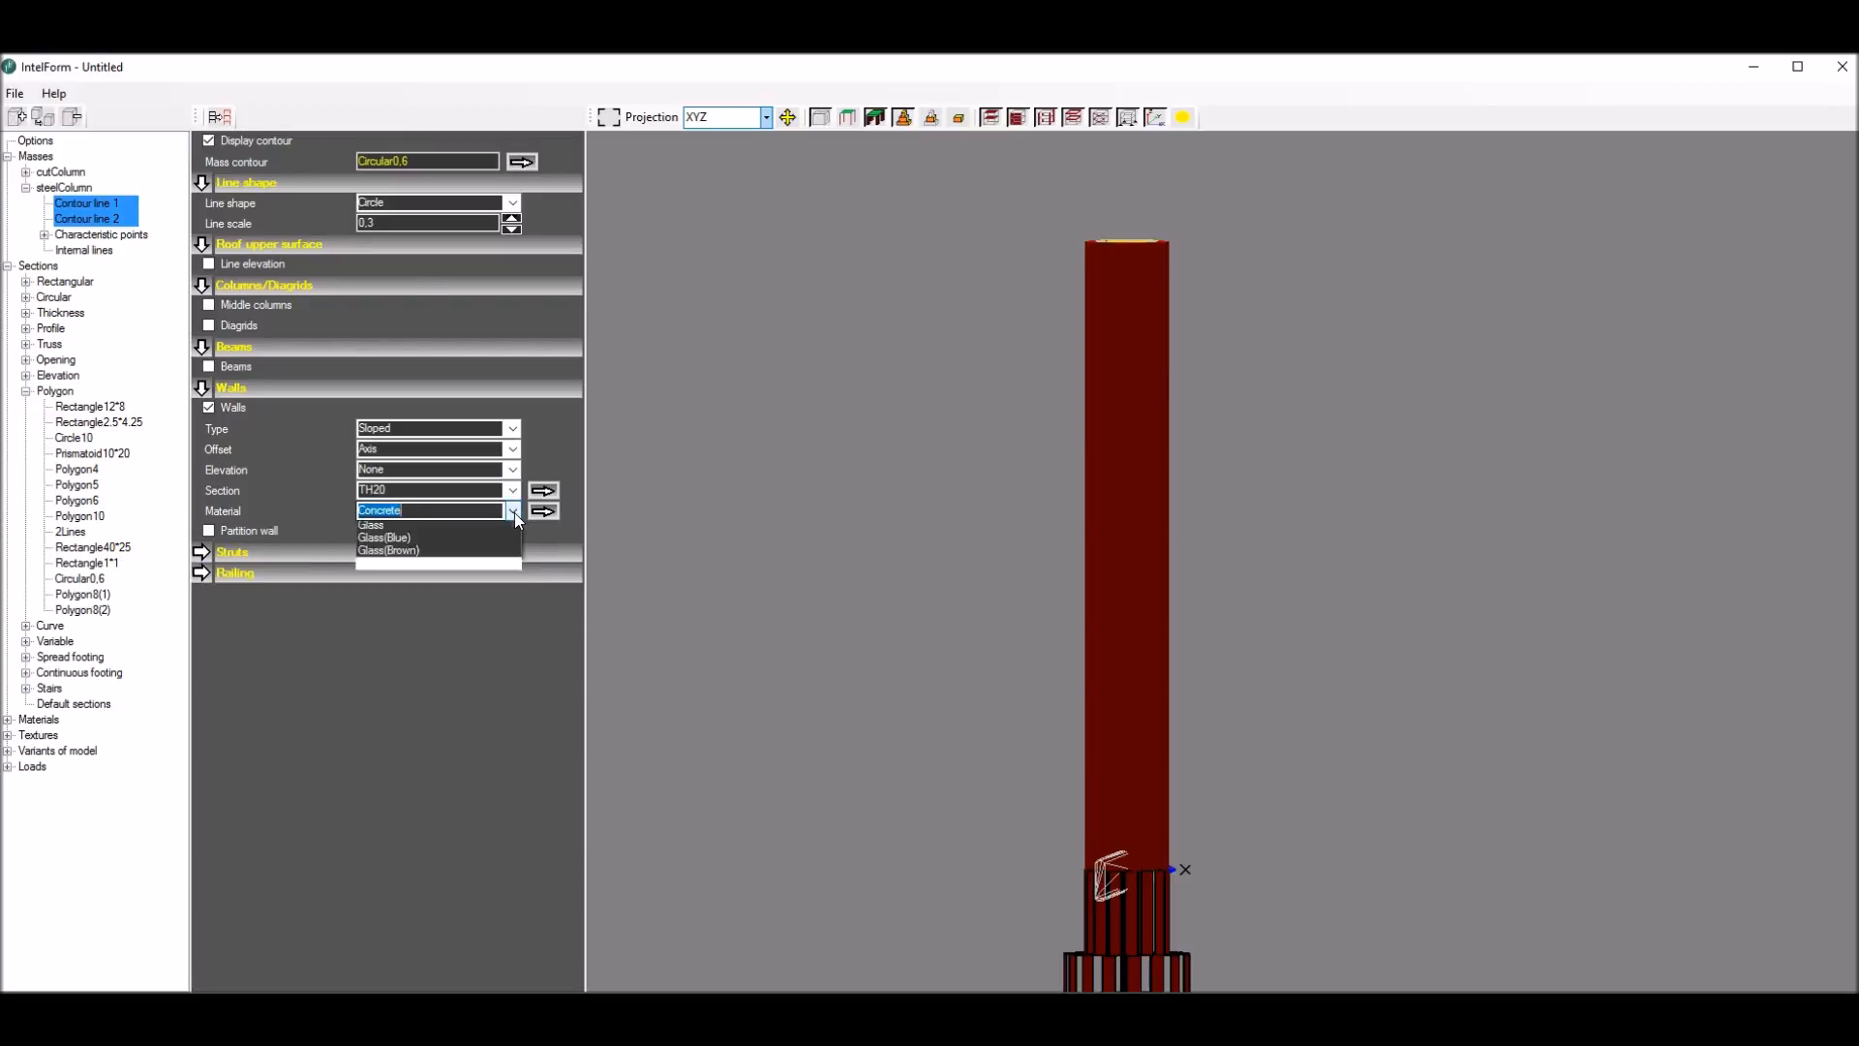
left_click(397, 567)
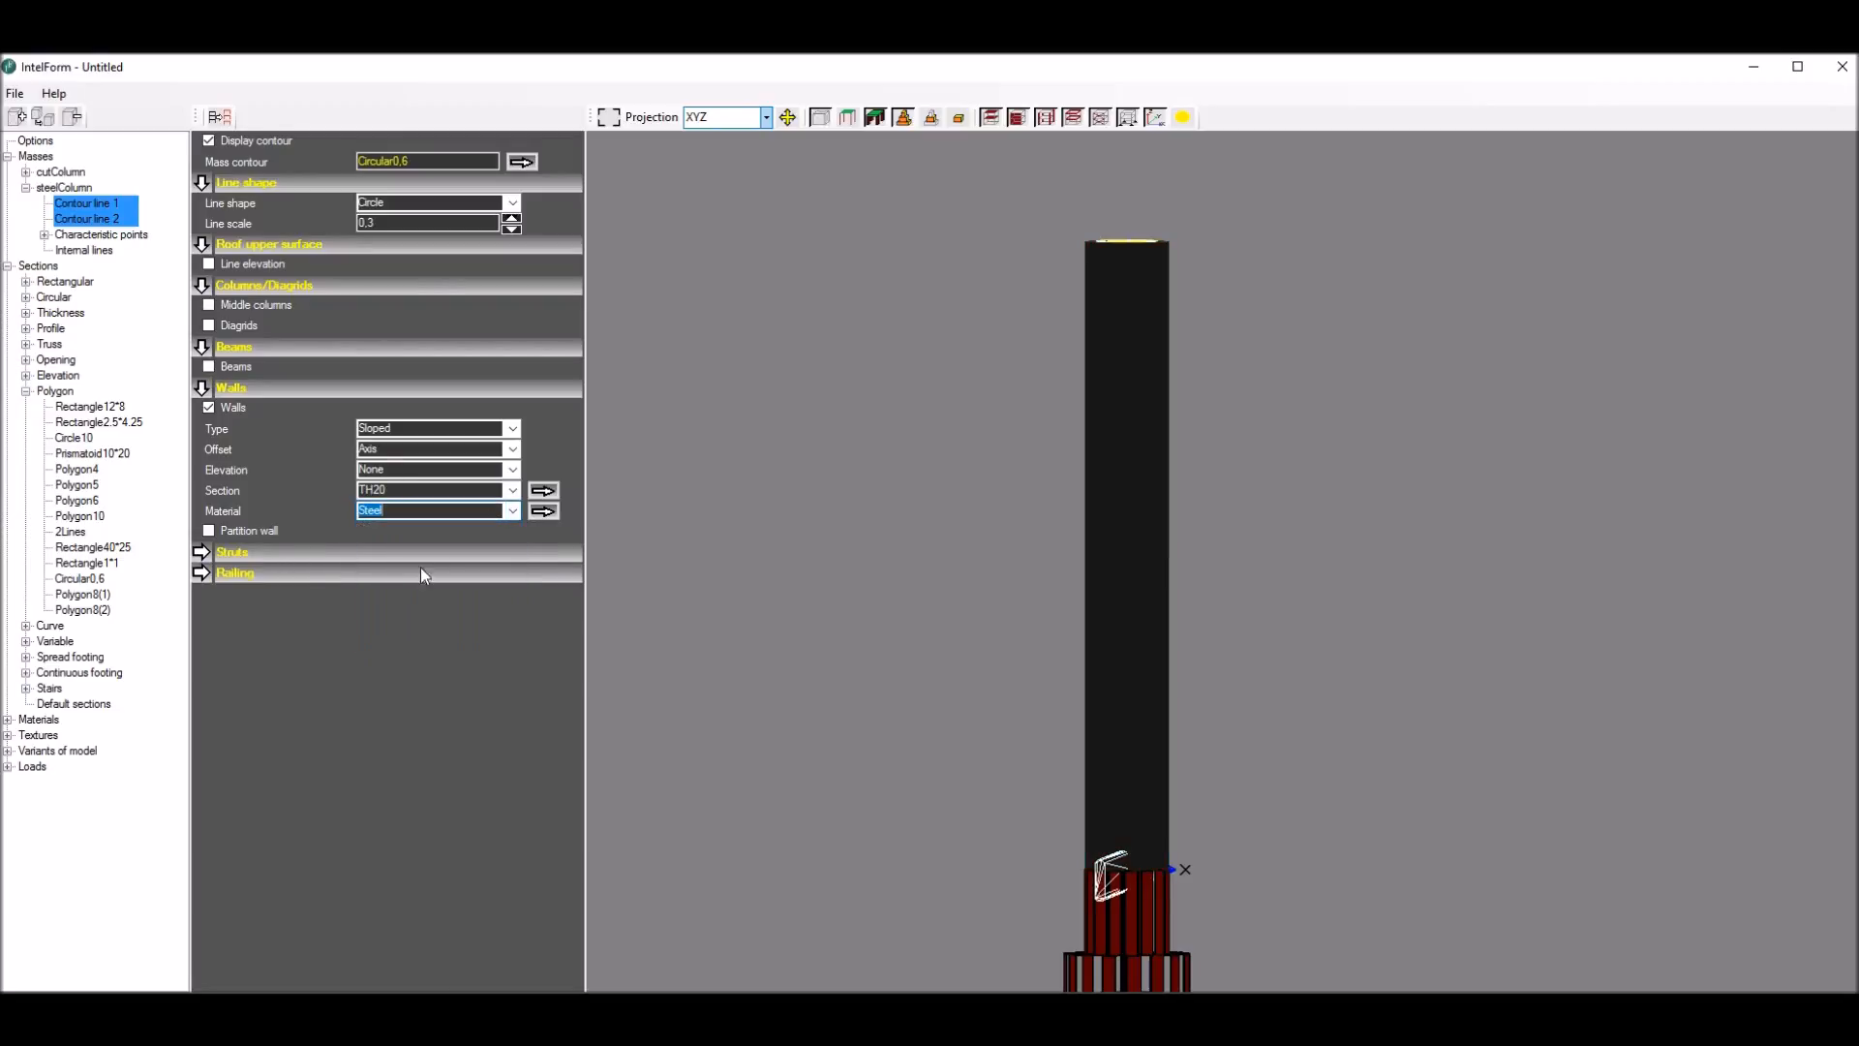
Step: Set the wall section of steelColumn's contour lines to TH0.4, keeping the elevation at None
left_click(474, 471)
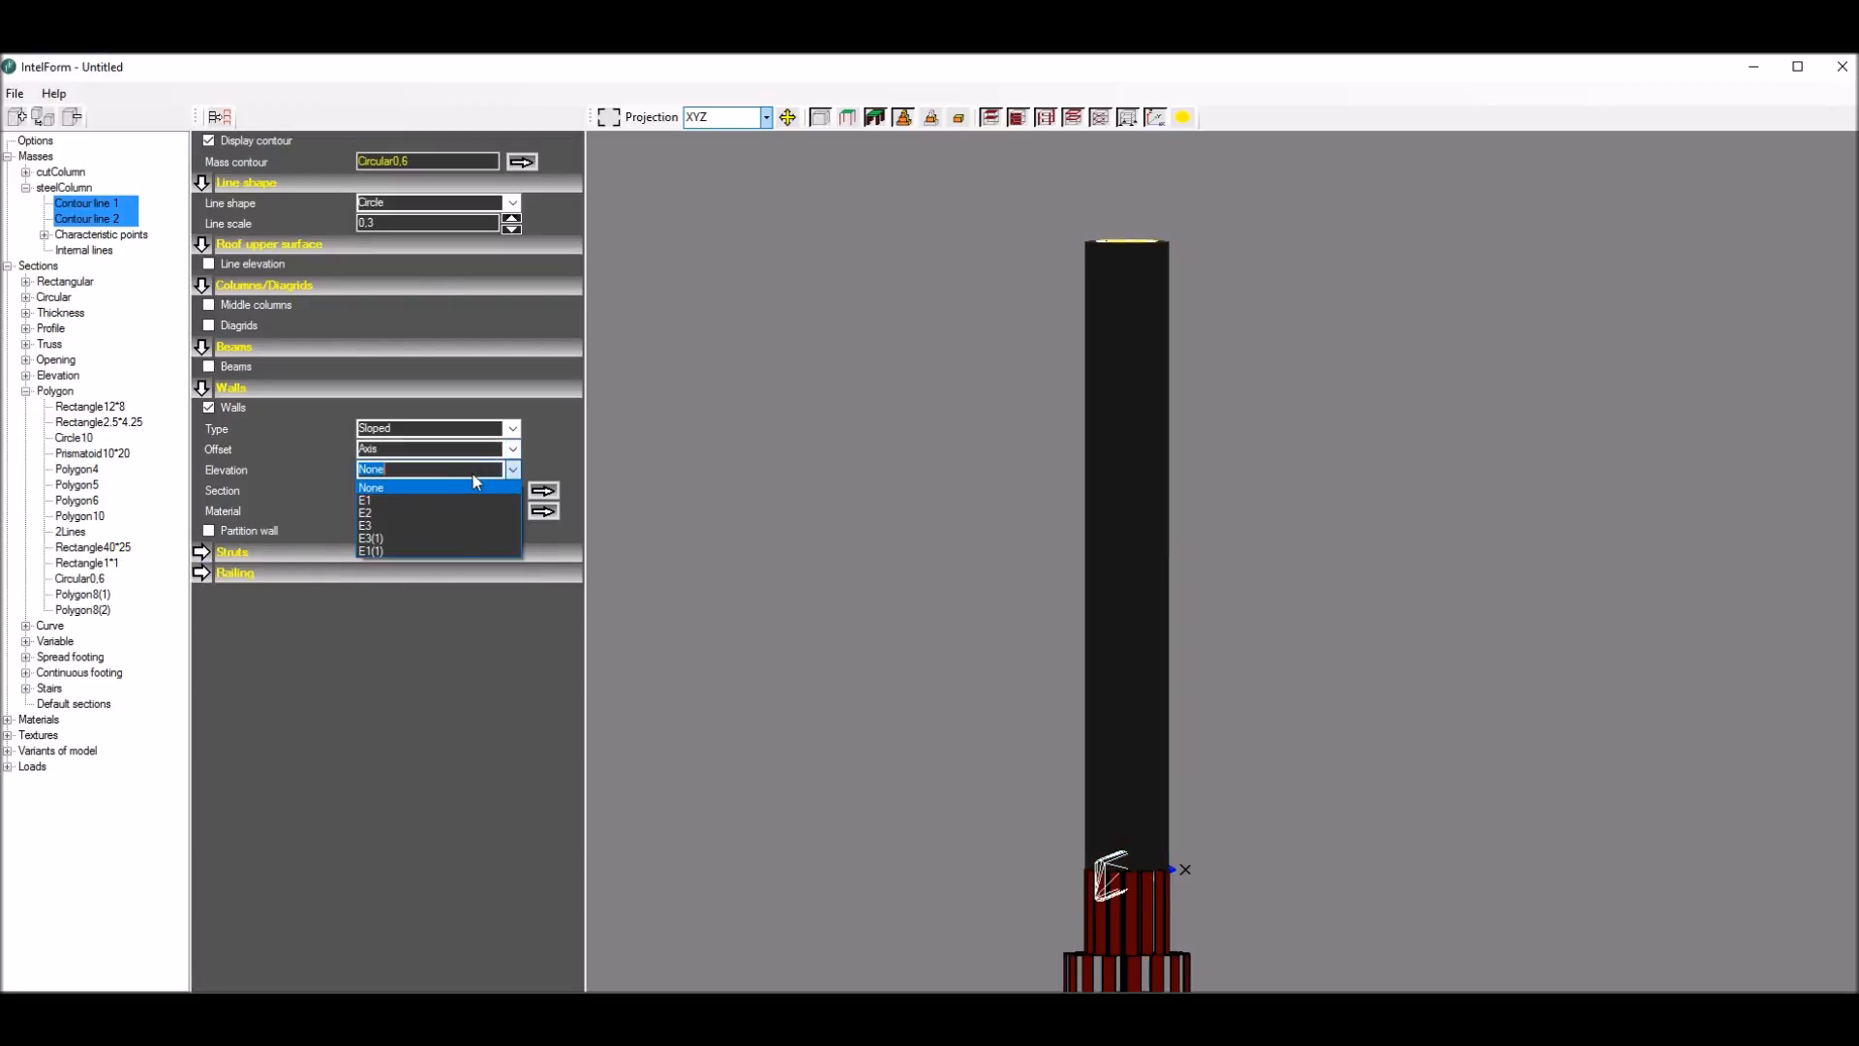
left_click(501, 473)
left_click(486, 491)
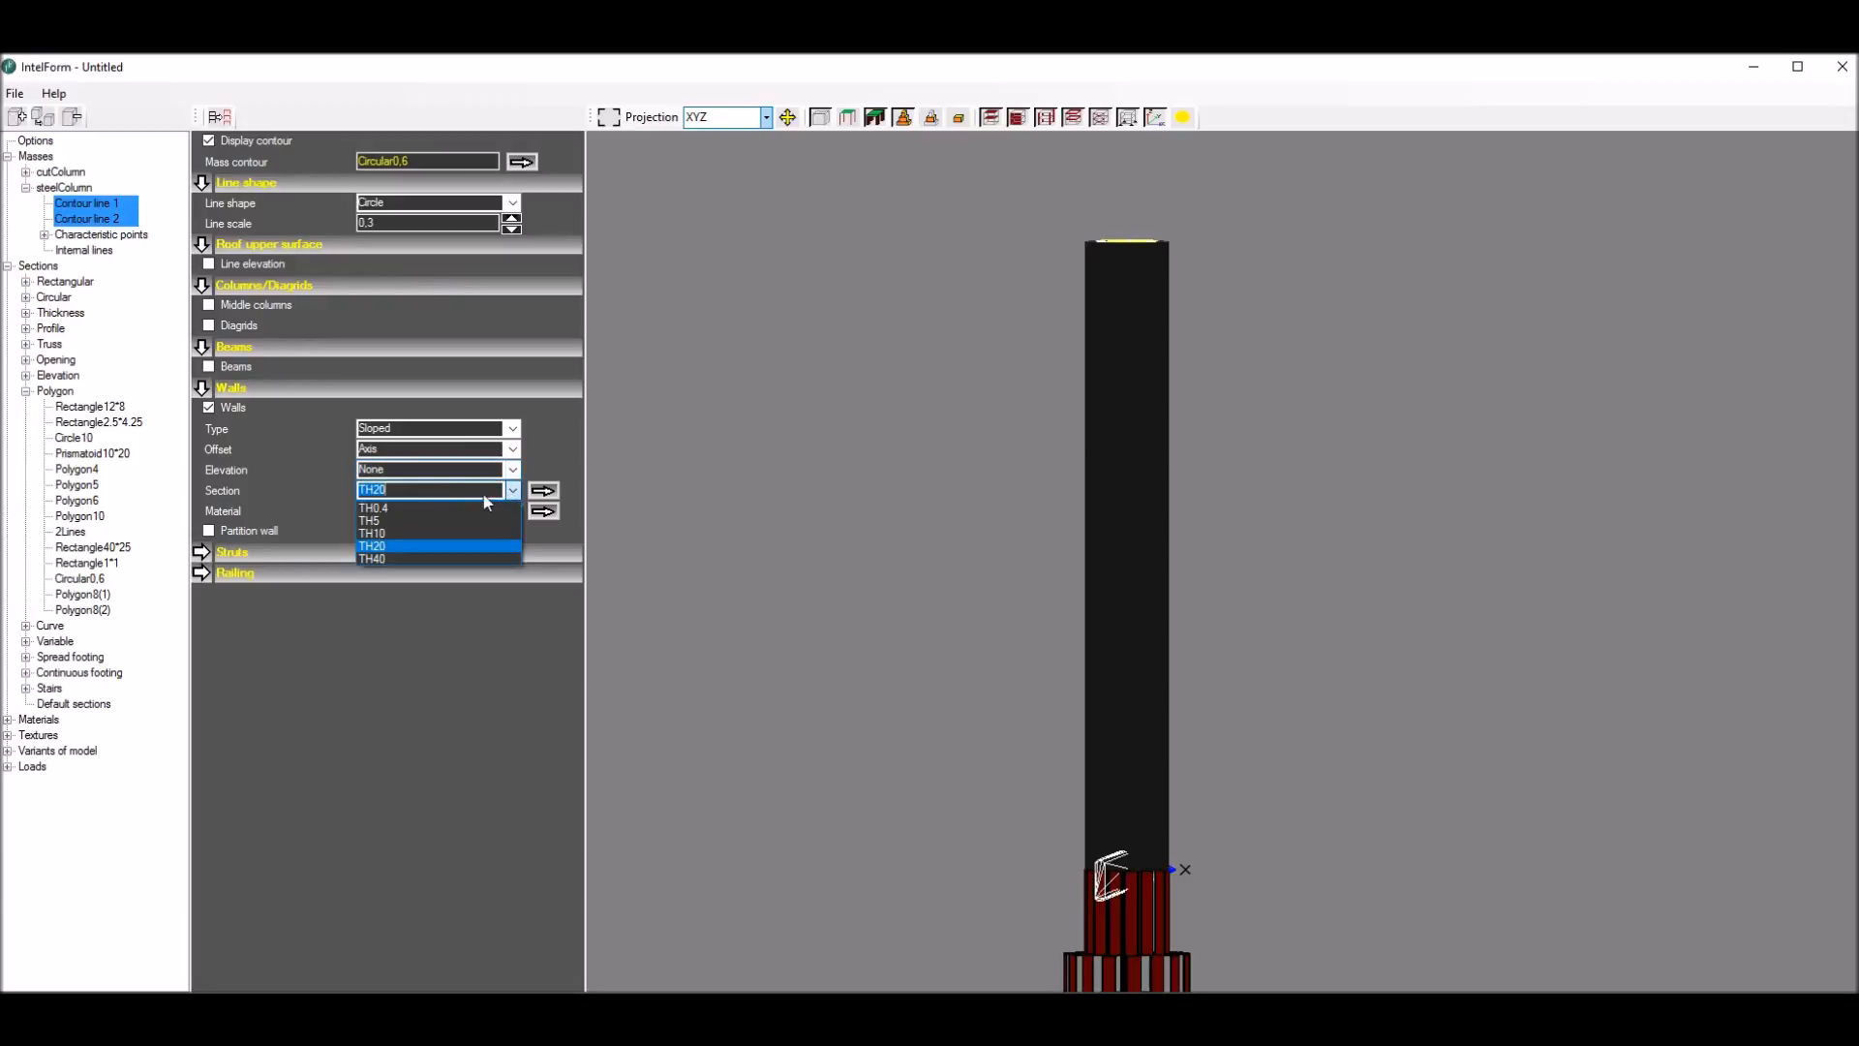
left_click(399, 506)
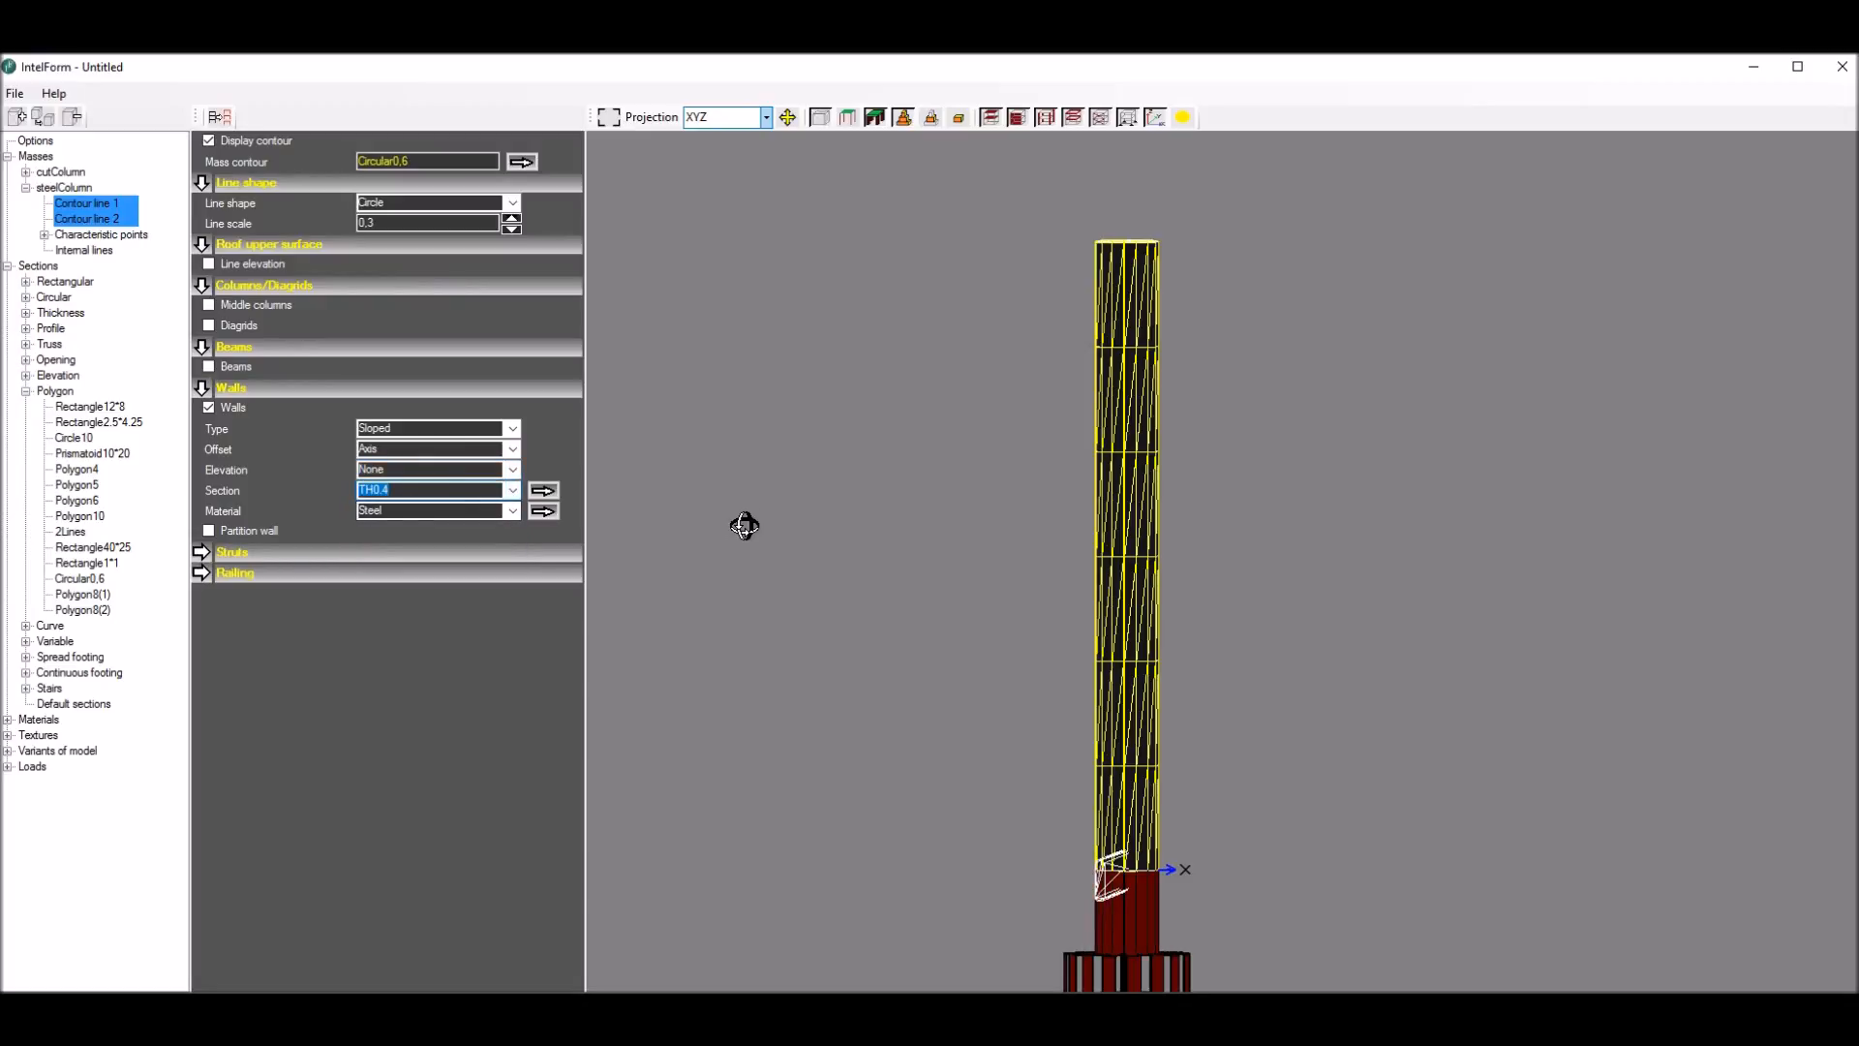
Step: Hide the footings and show the model in the XZ projection
scroll(749, 522, "down", 3)
left_click_drag(855, 485, 817, 464)
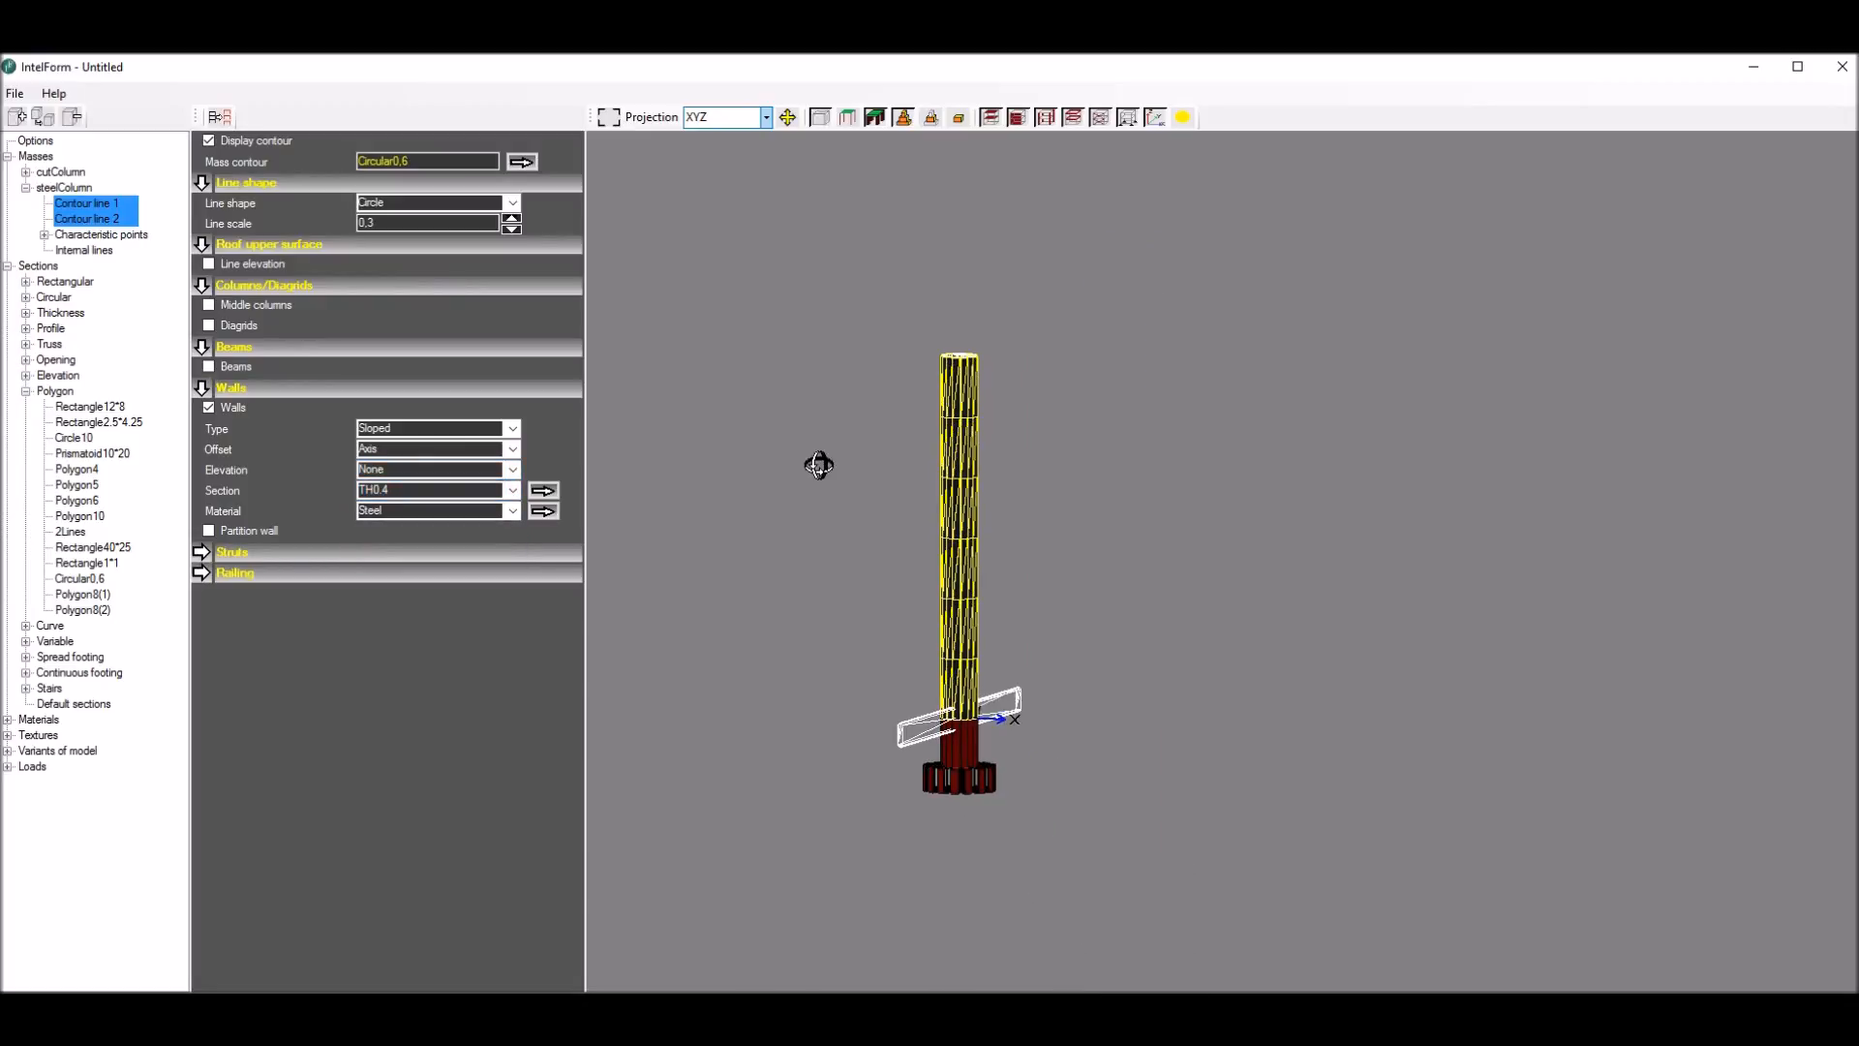
left_click(1127, 117)
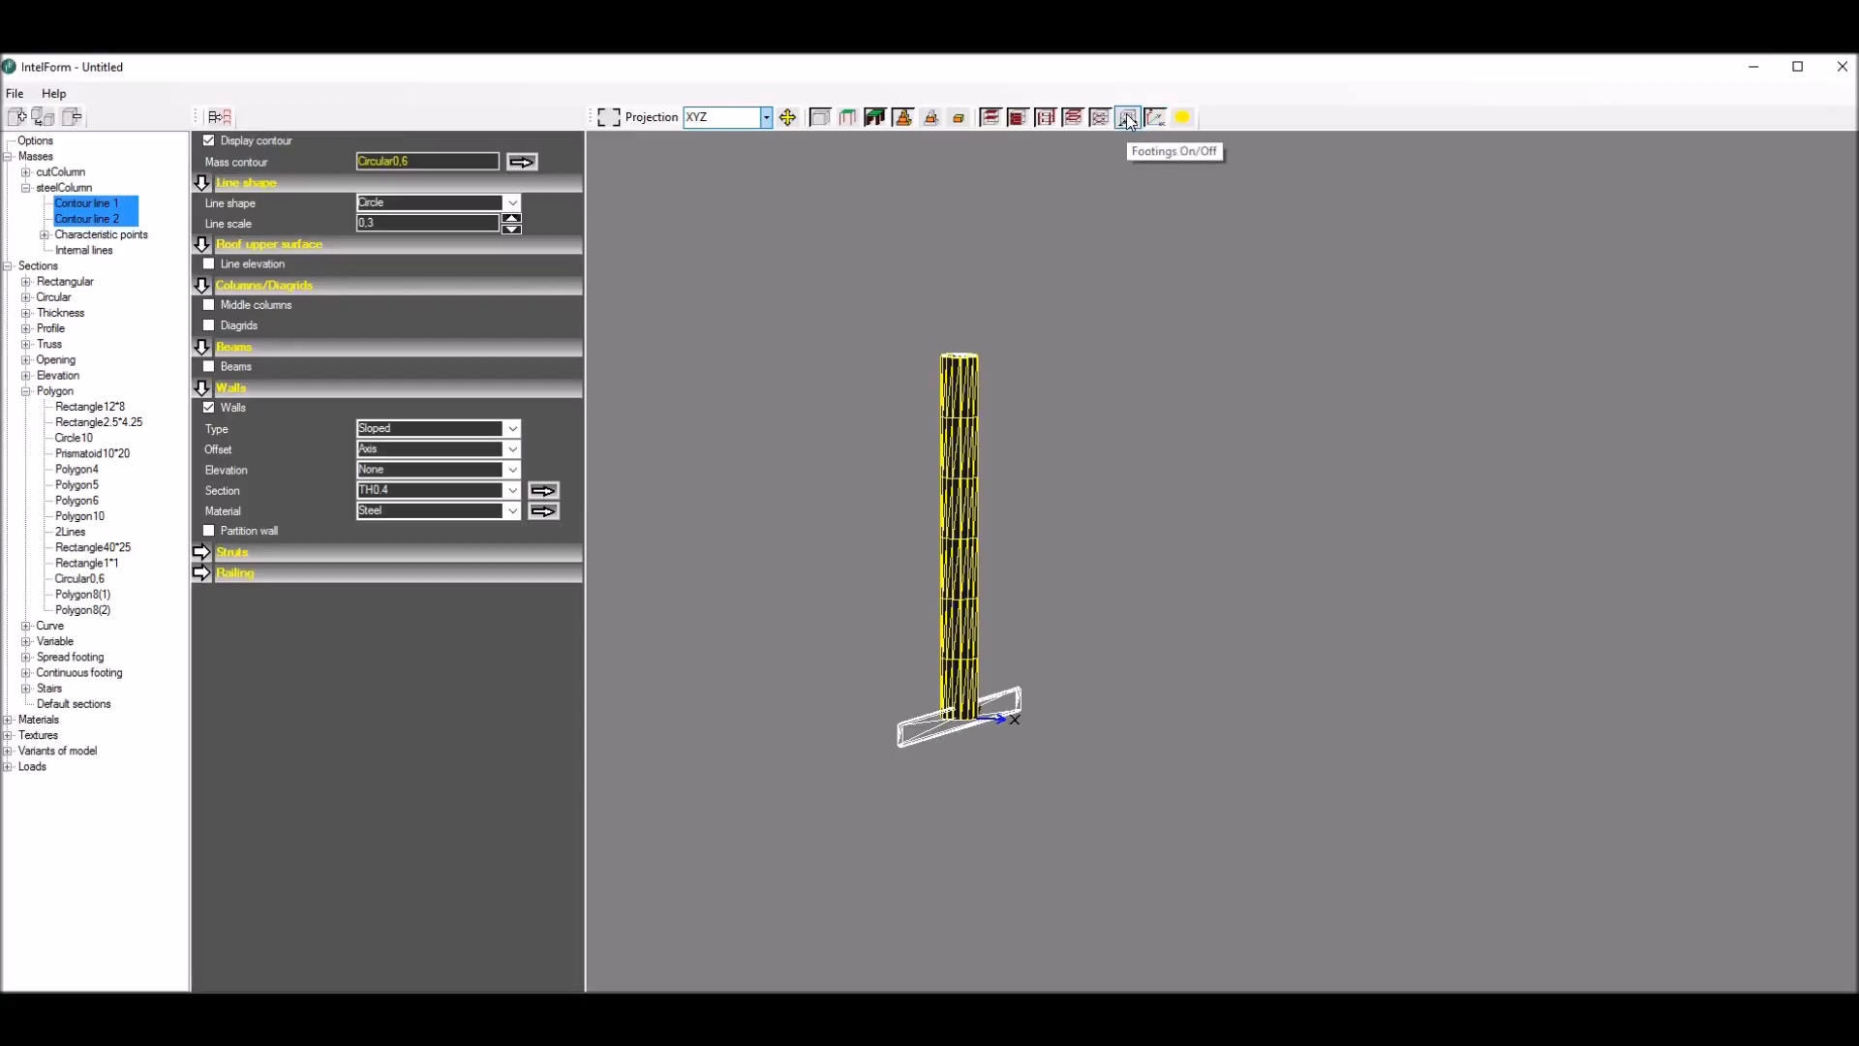
scroll(855, 548, "up", 3)
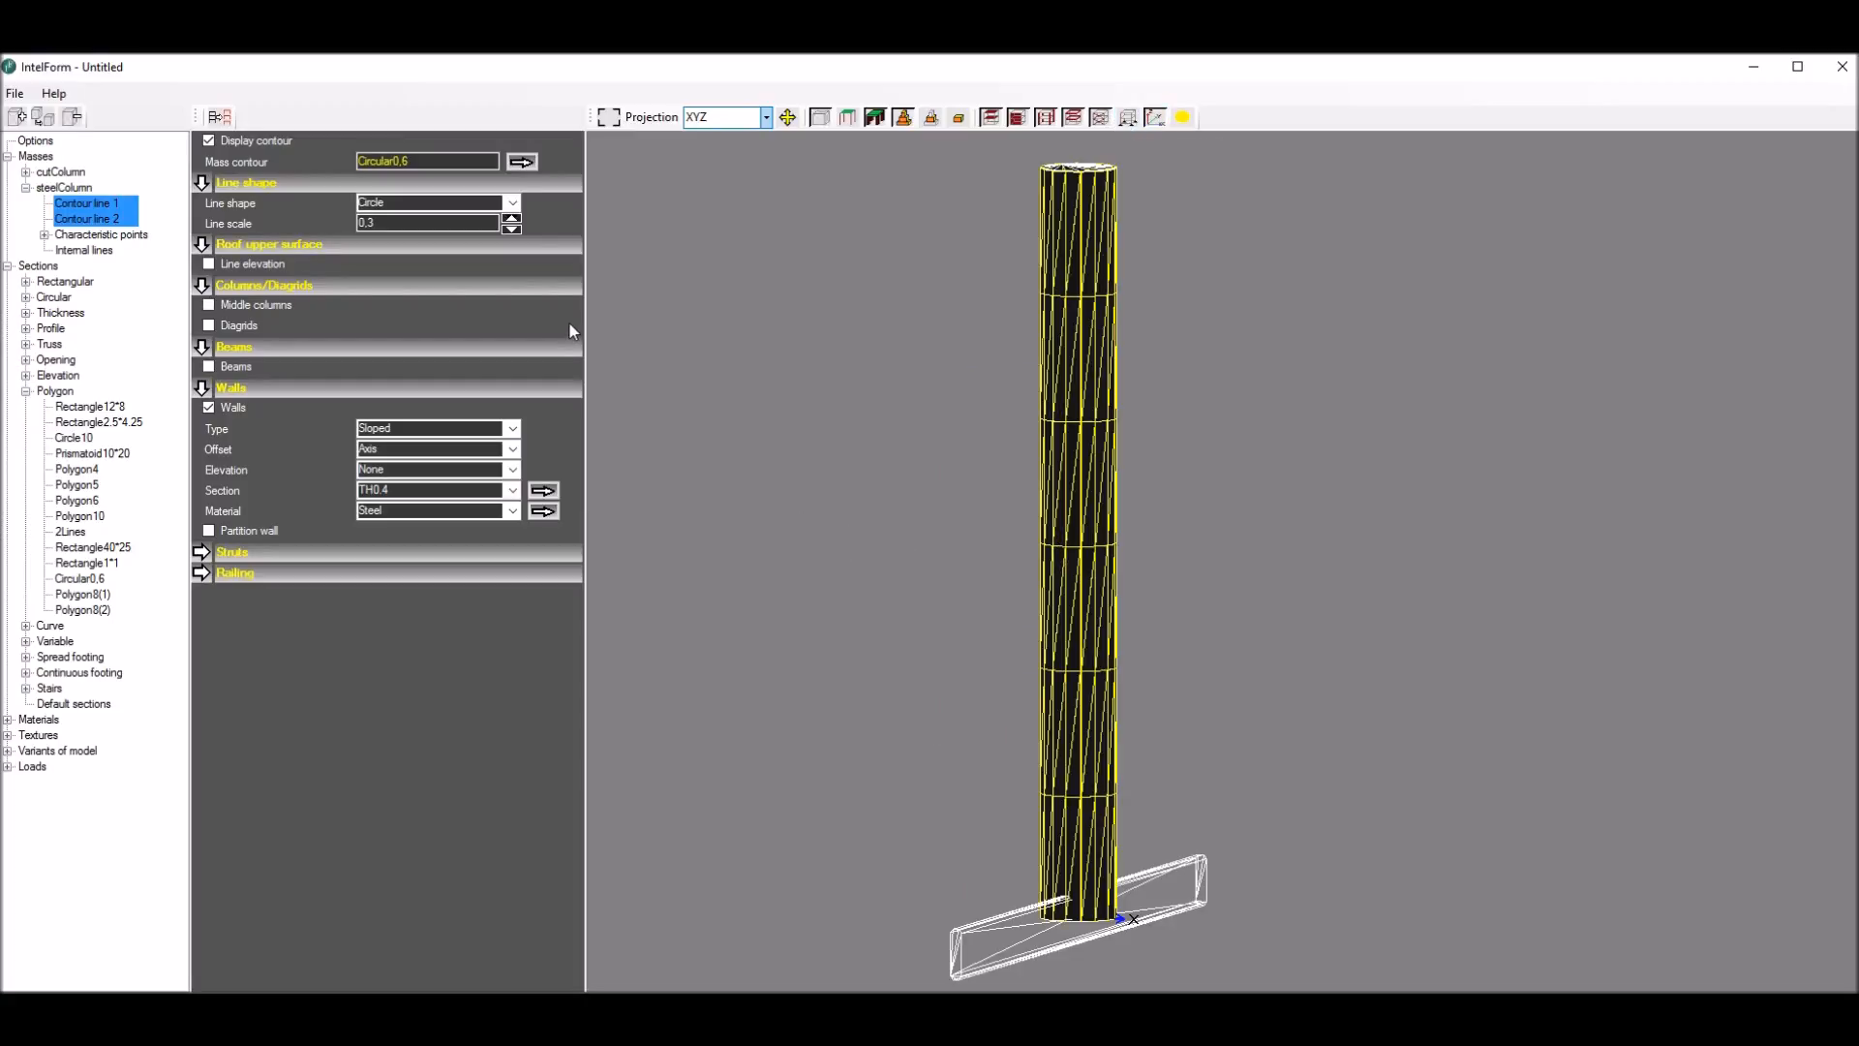
left_click(767, 117)
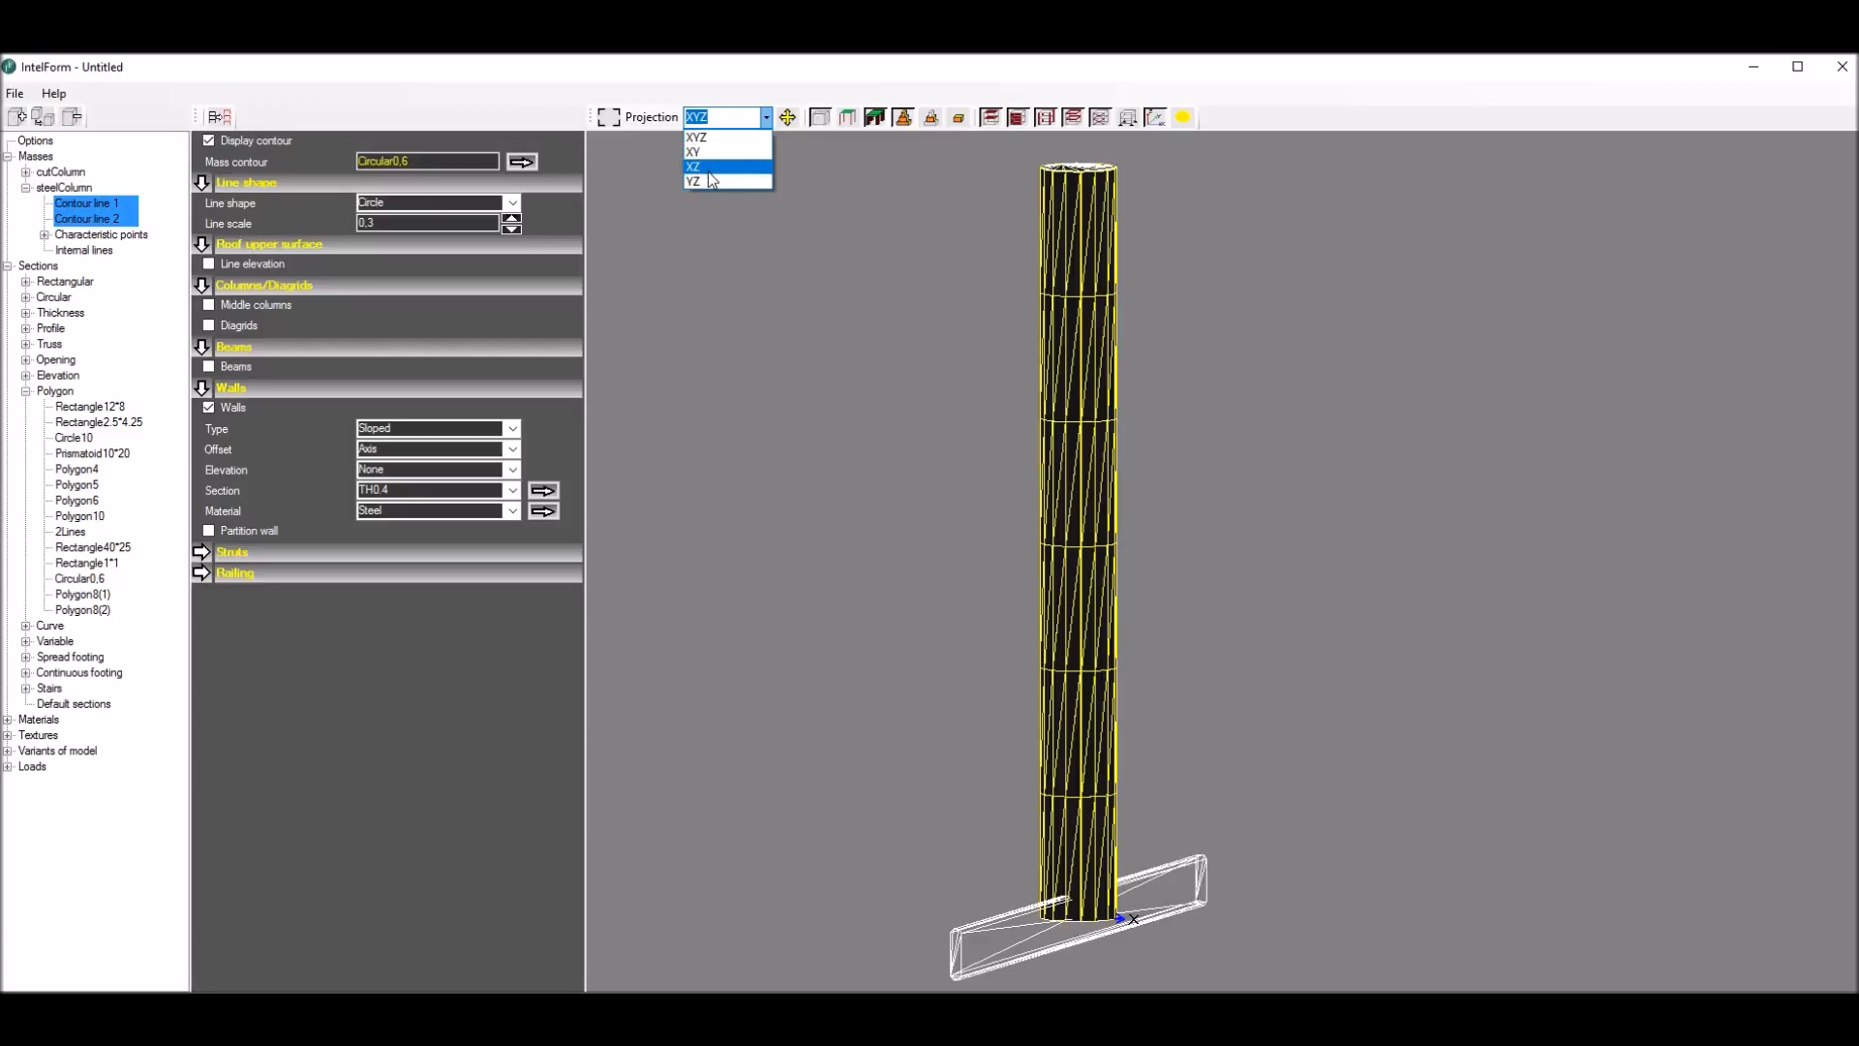
left_click(721, 155)
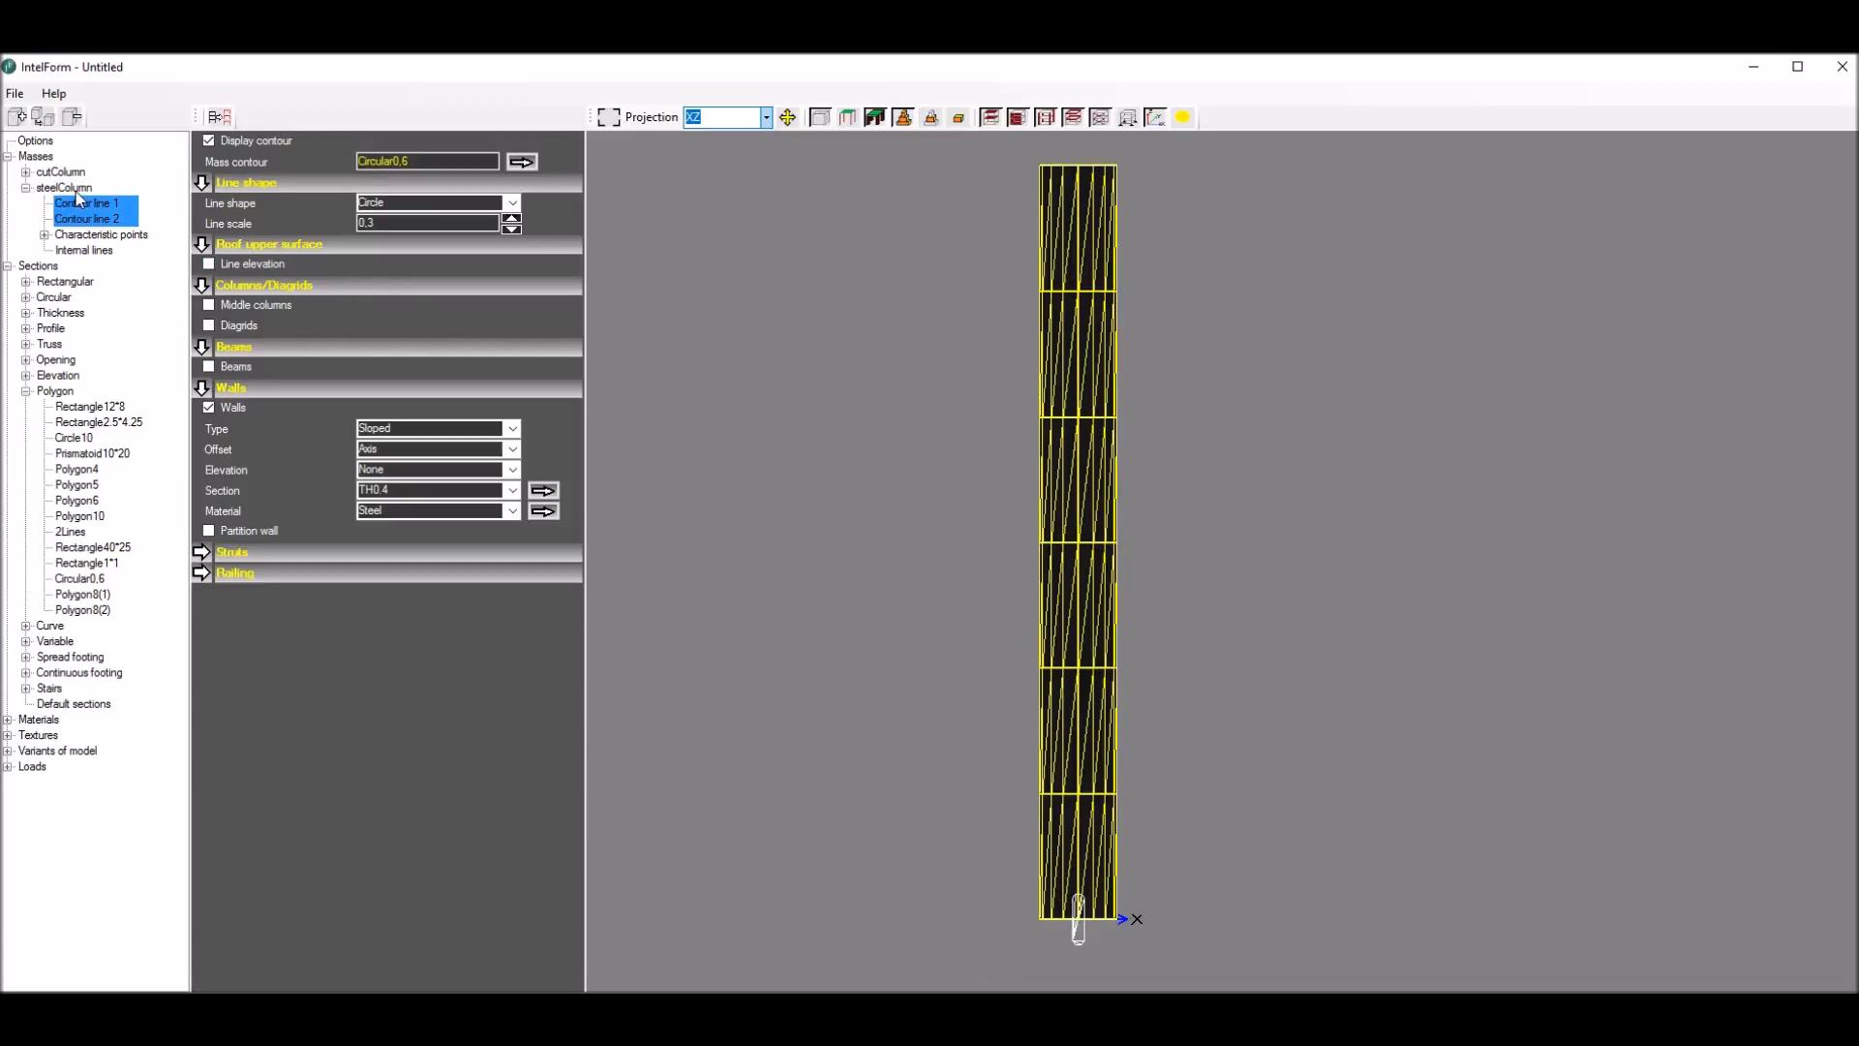
Step: Set the Z location of the cutColumn mass to 2 m
left_click(64, 172)
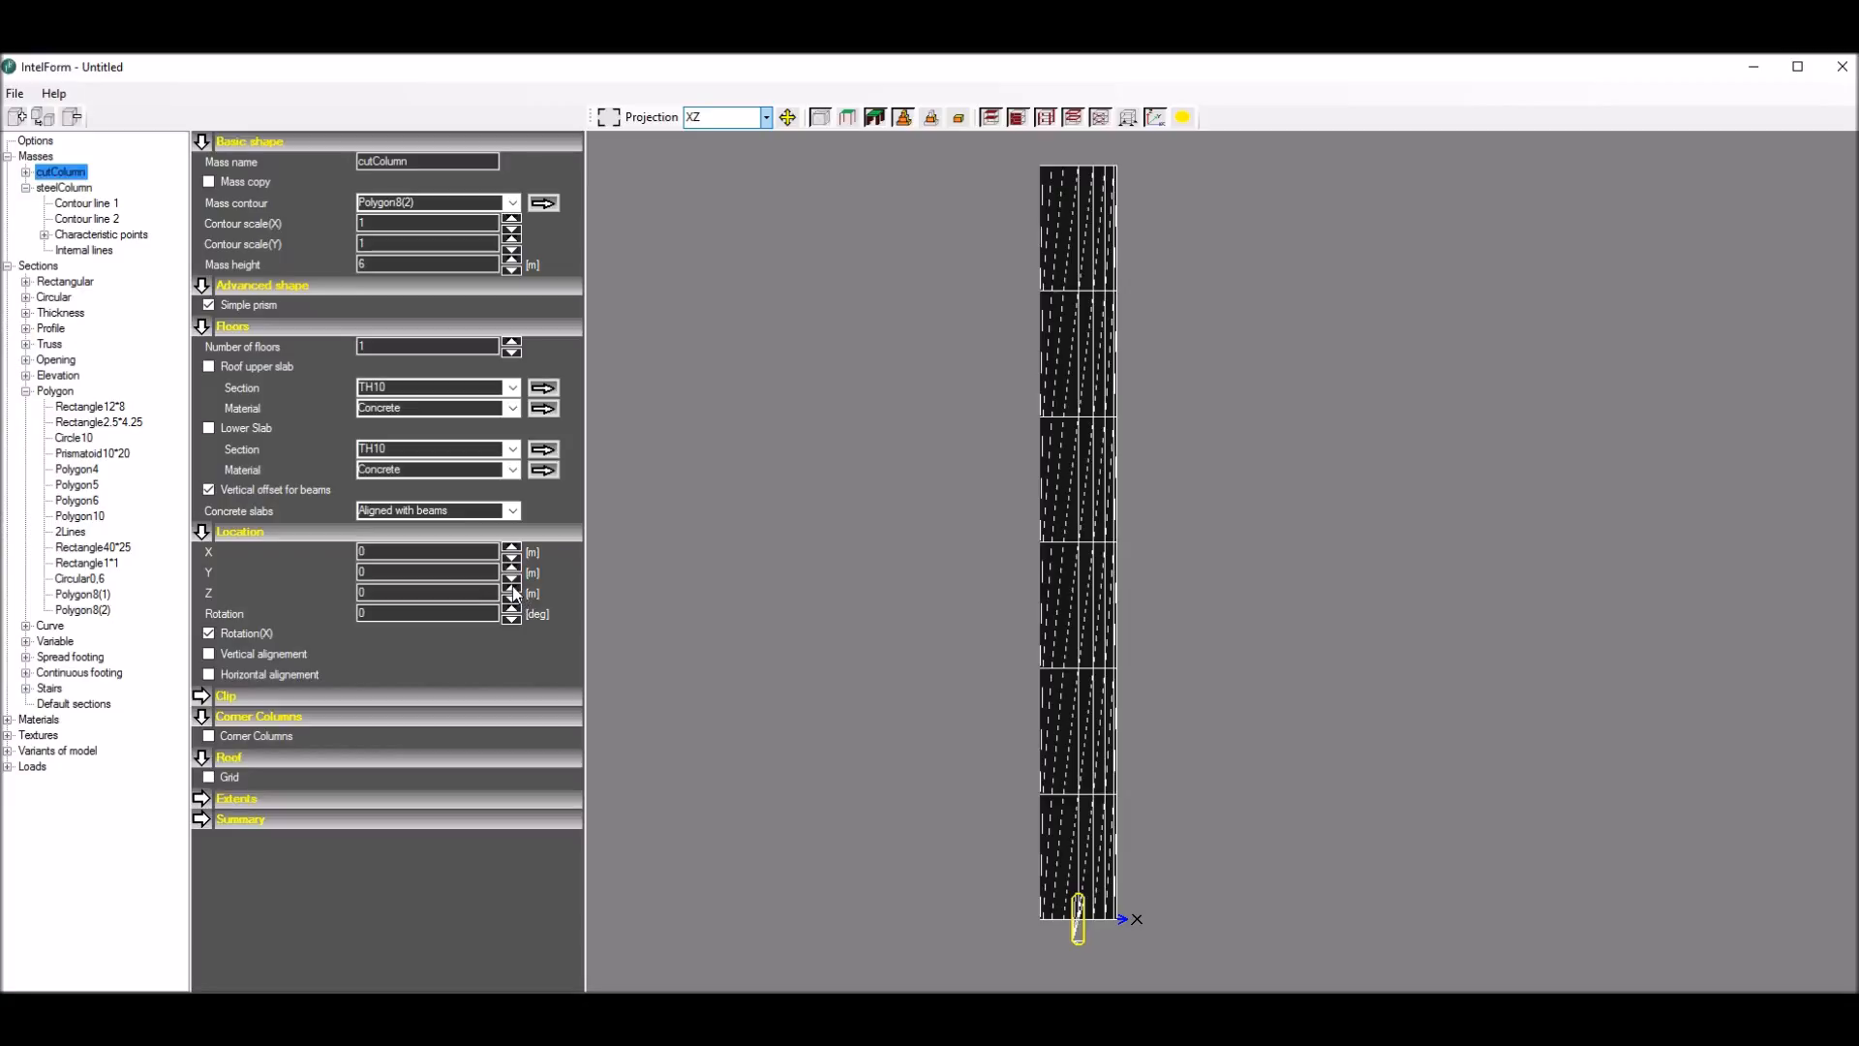
left_click(513, 589)
left_click(513, 589)
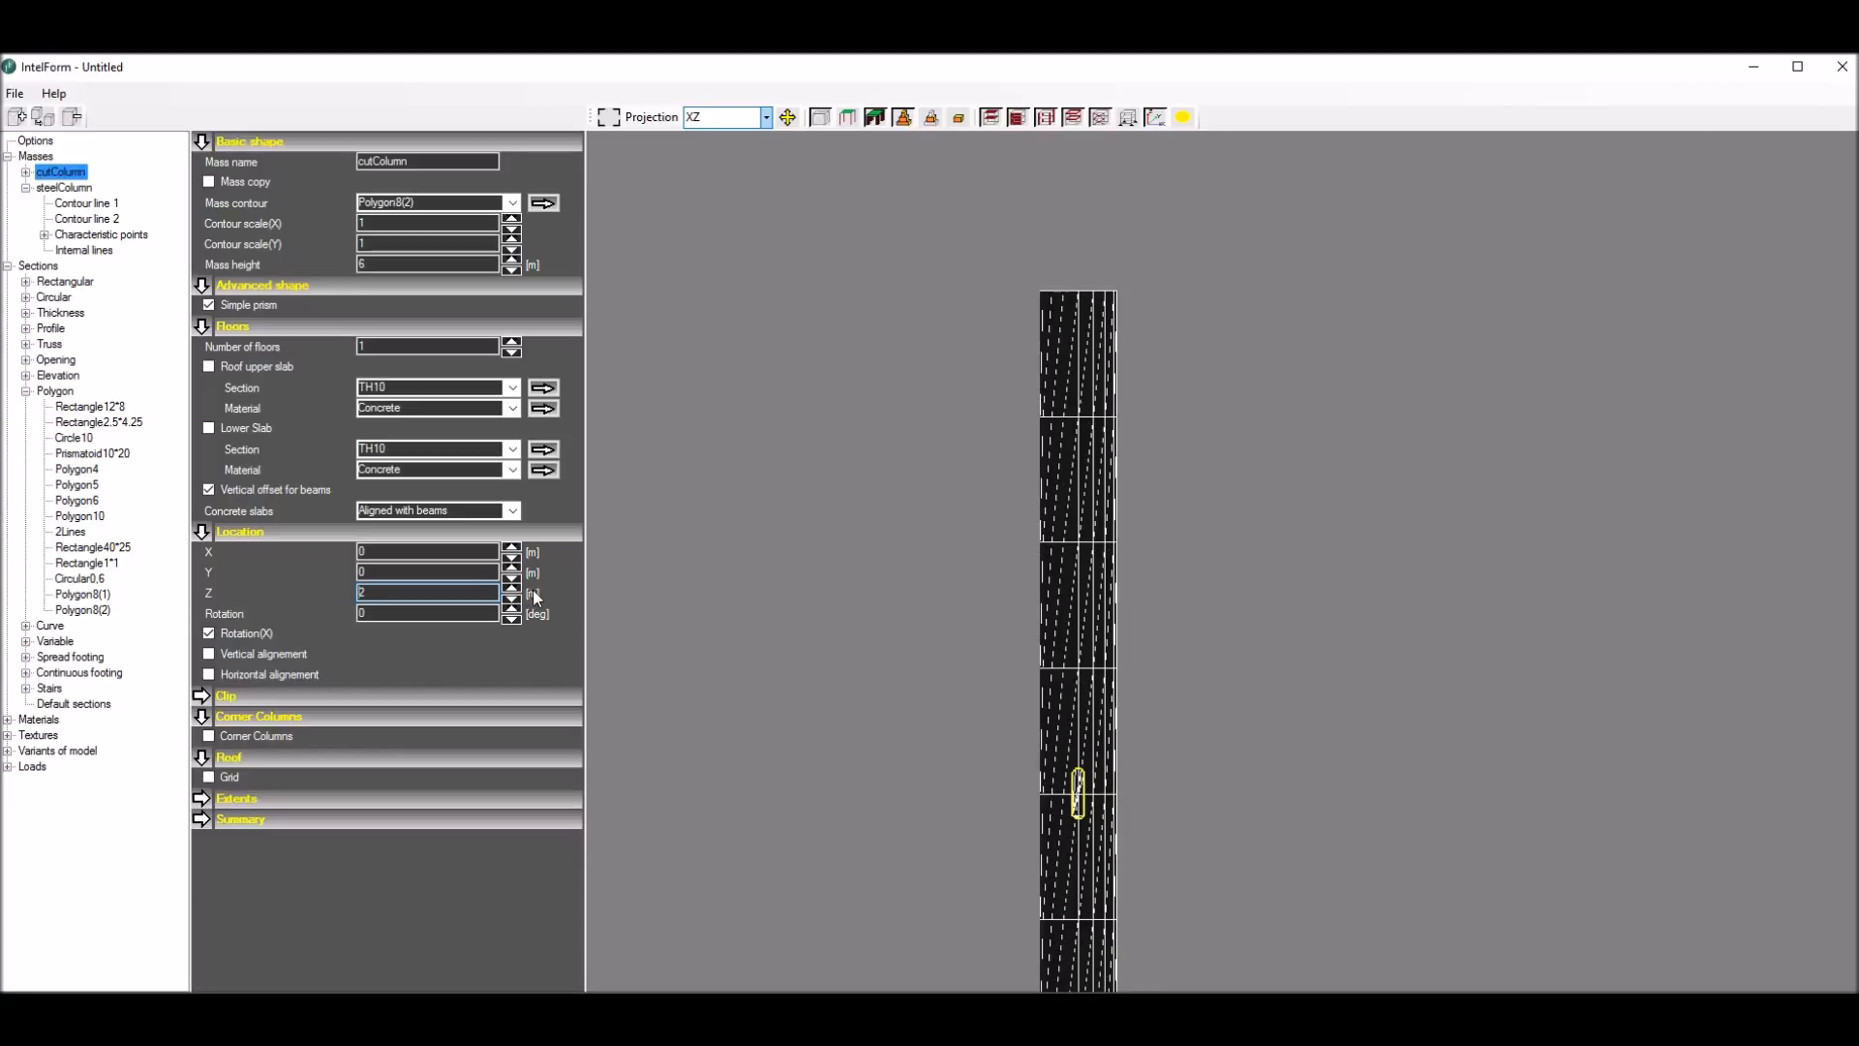
Step: Clip the steelColumn mass with cutColumn as its single cutting mass, deleting internal elements, and inspect the opening
left_click(58, 188)
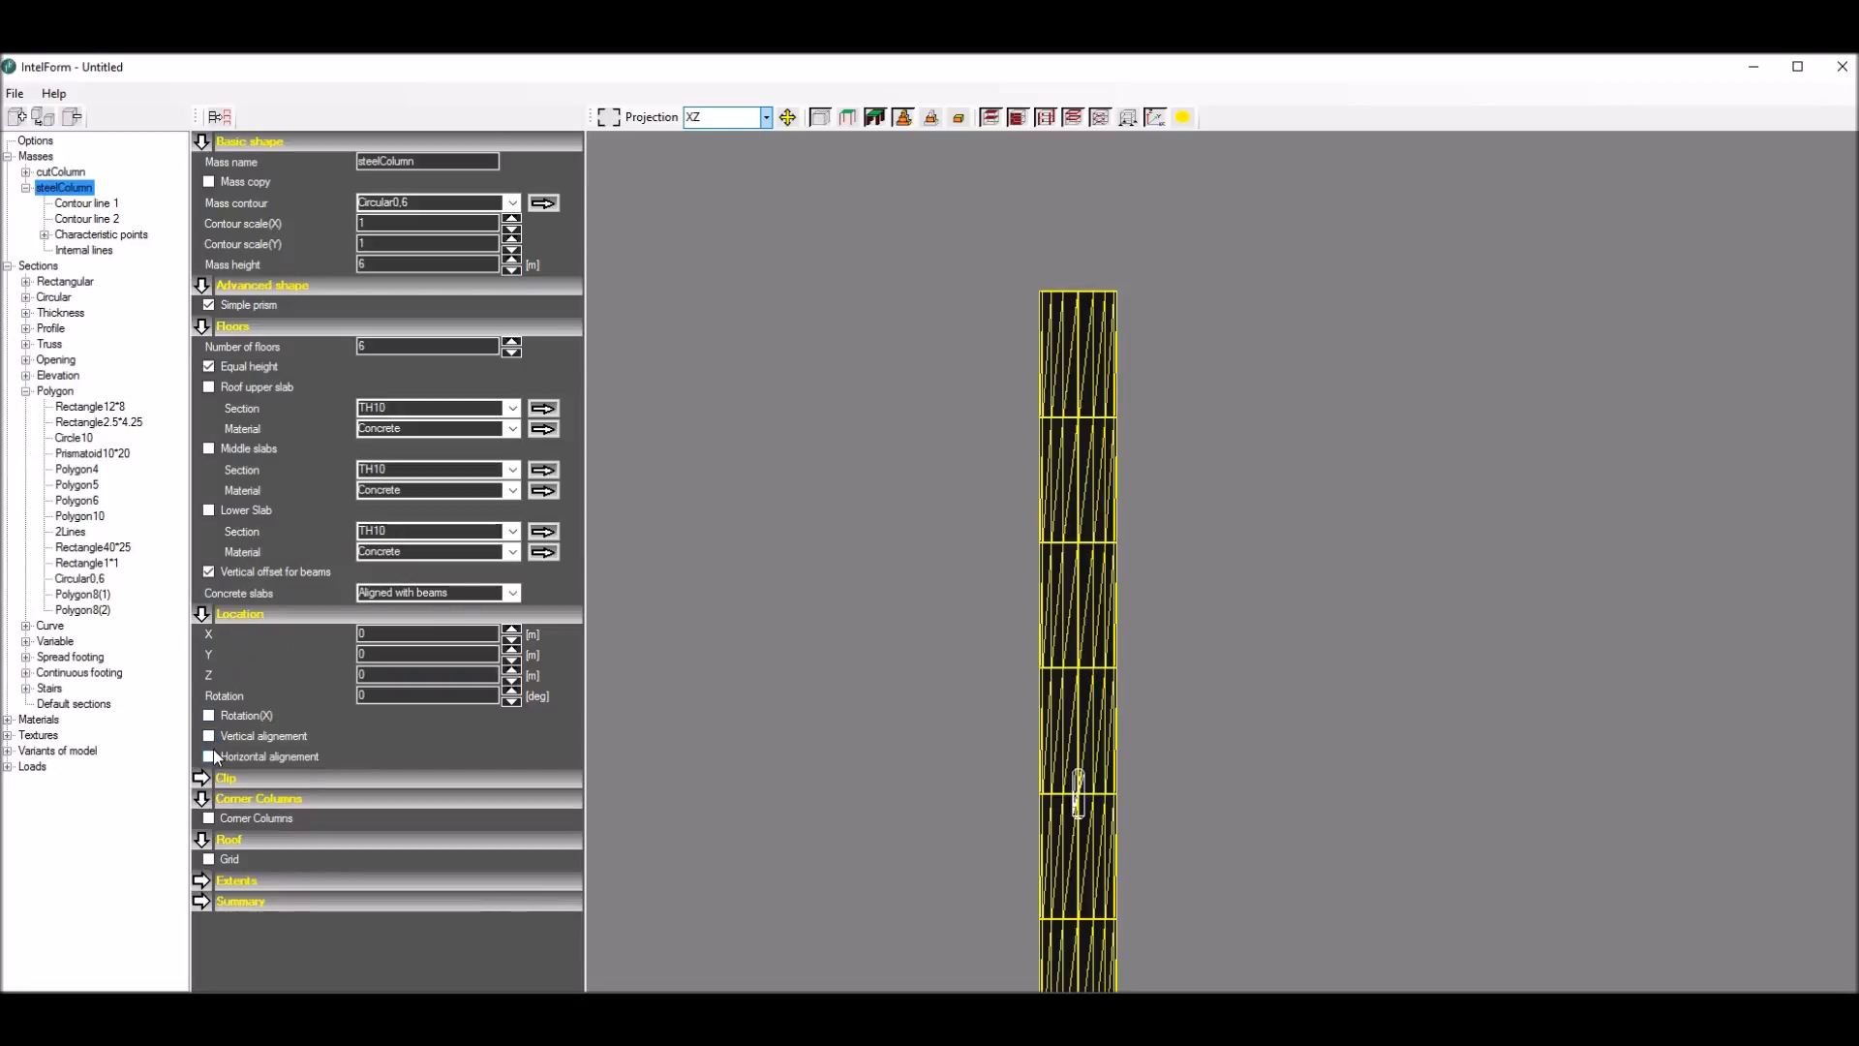
left_click(202, 778)
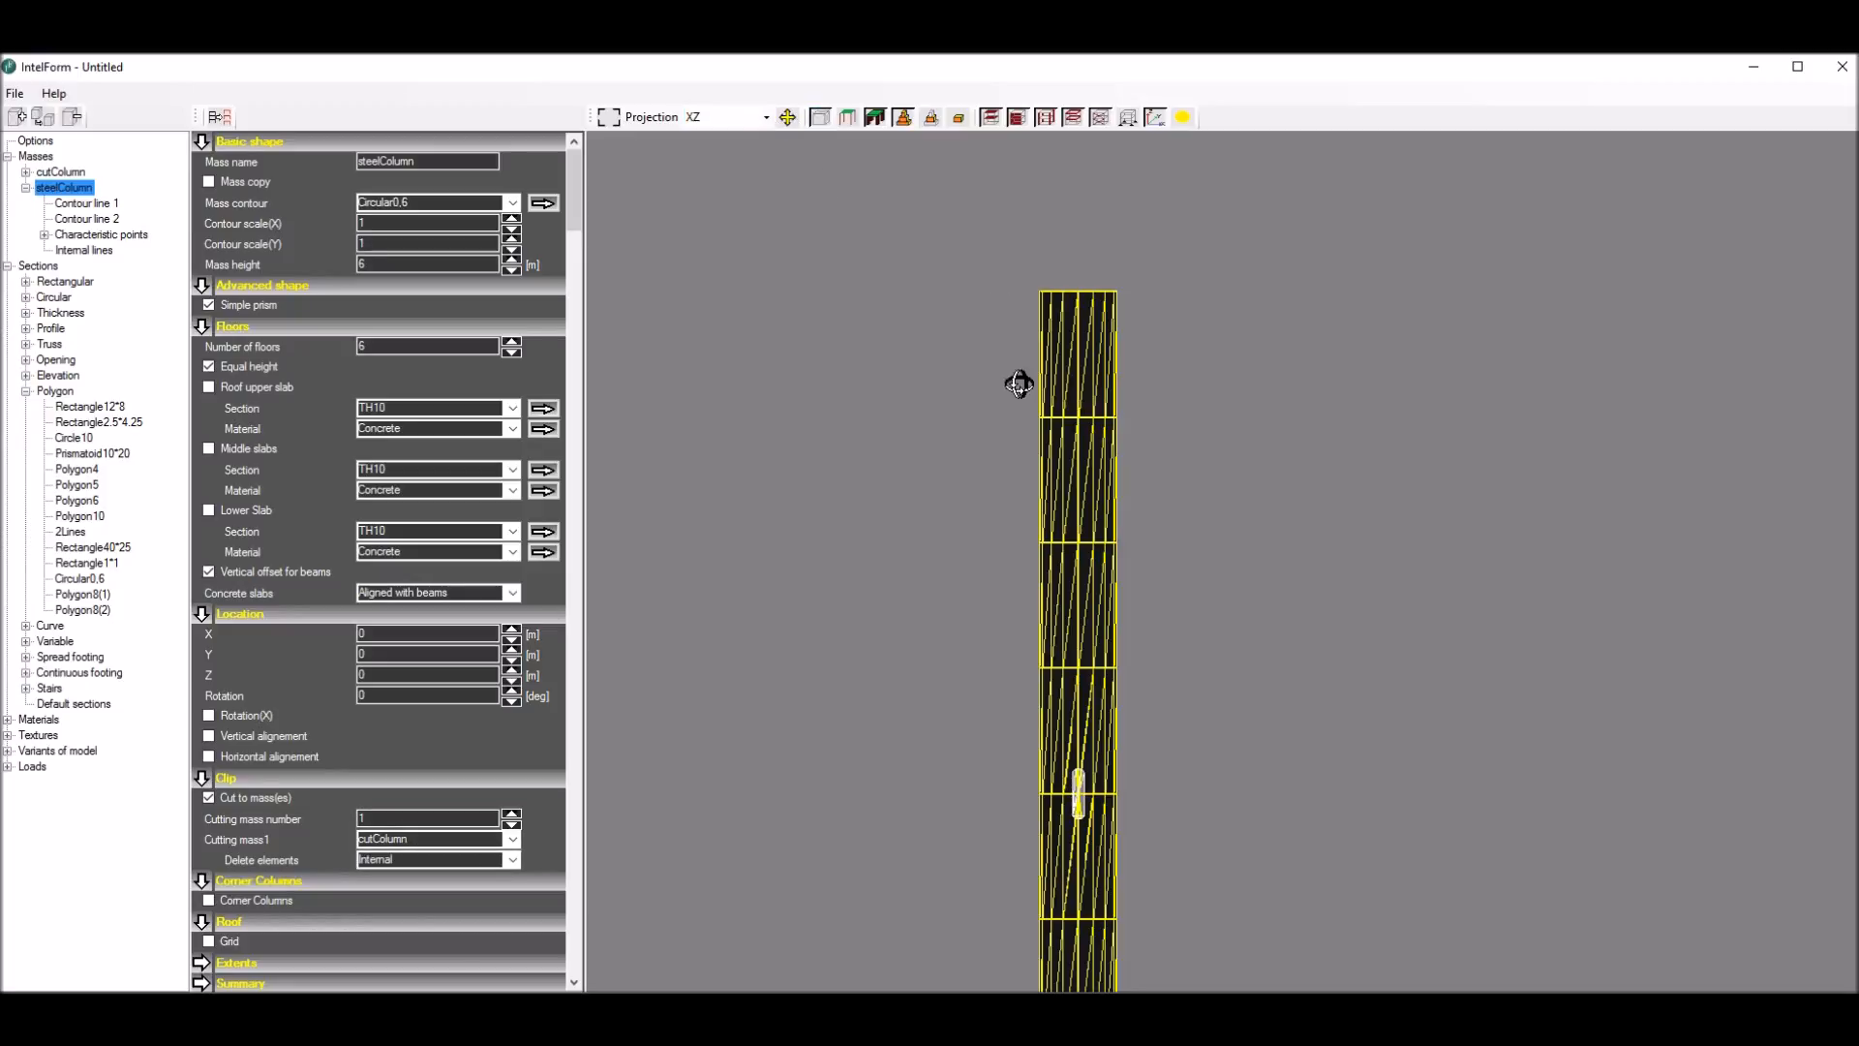
scroll(1027, 746, "up", 5)
scroll(1031, 741, "down", 2)
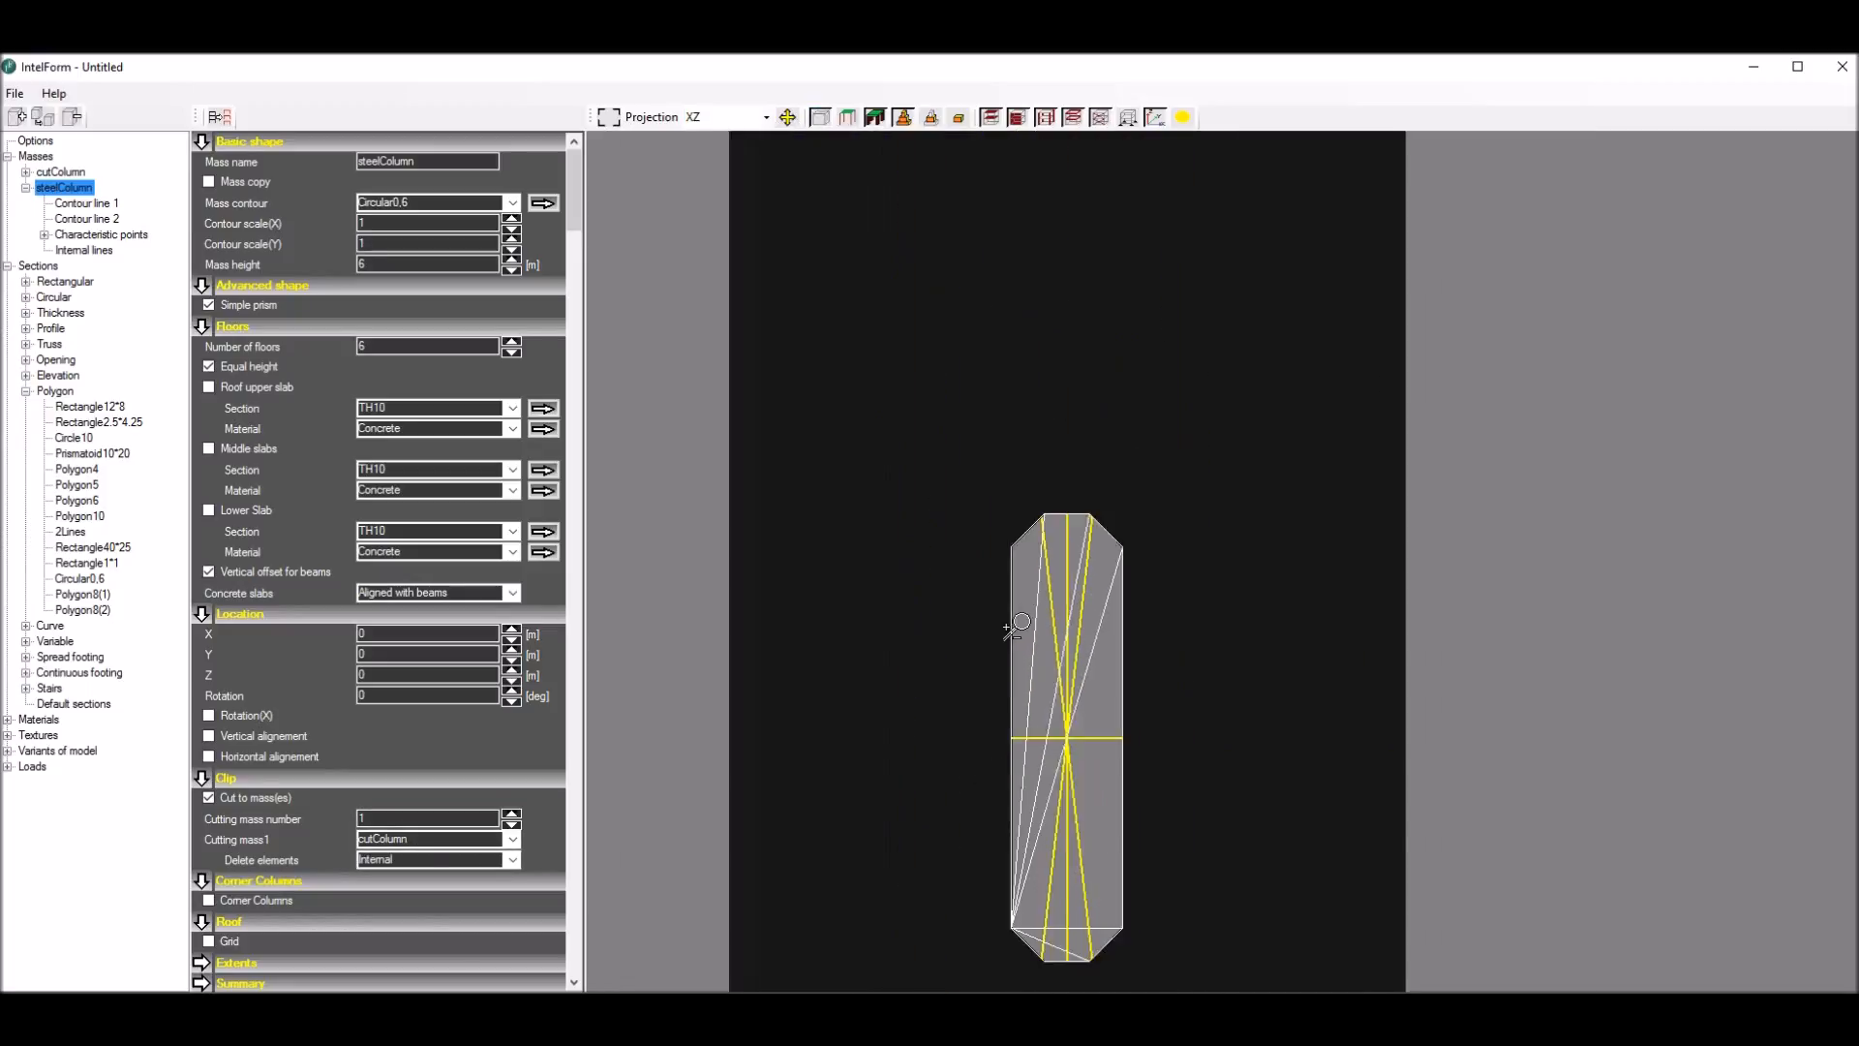
Step: Change the line shape of cutColumn's four diagonal corner contour lines to Fillet
left_click(27, 172)
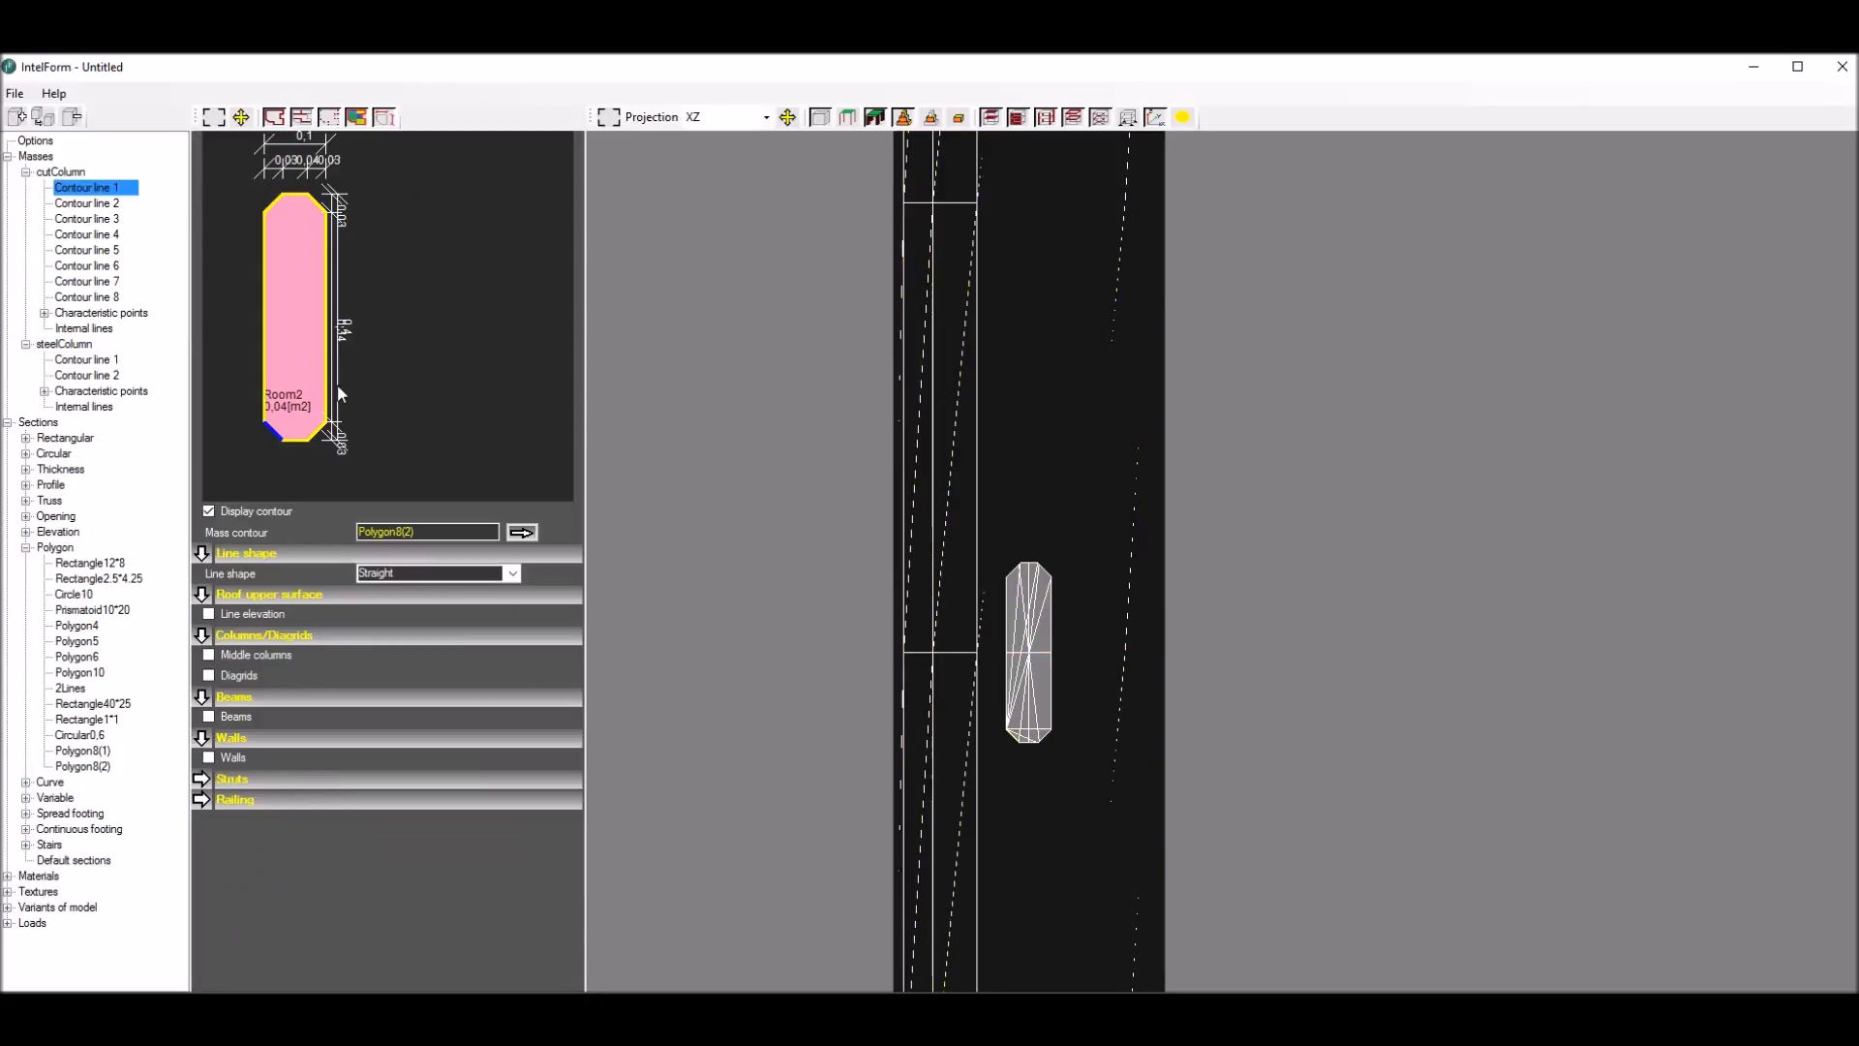
left_click(321, 435, "ctrl")
left_click(318, 205, "ctrl")
left_click(281, 210, "ctrl")
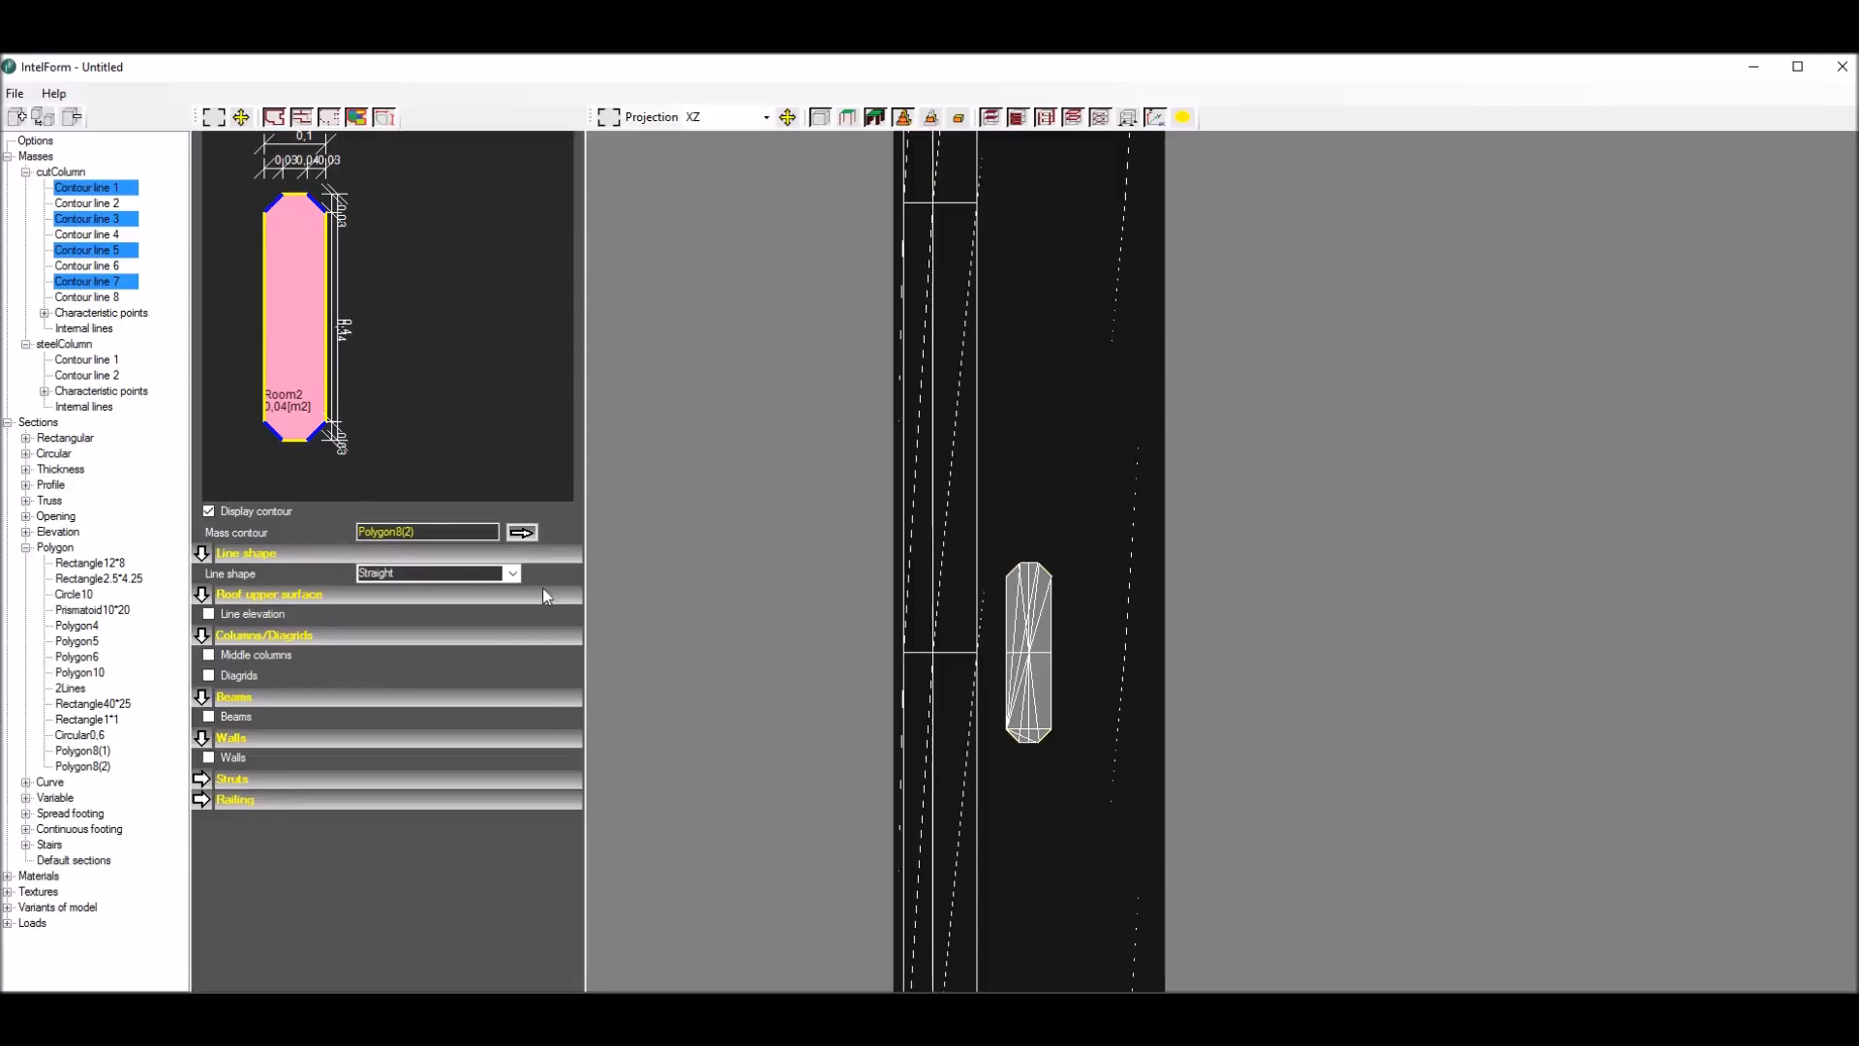
left_click(513, 572)
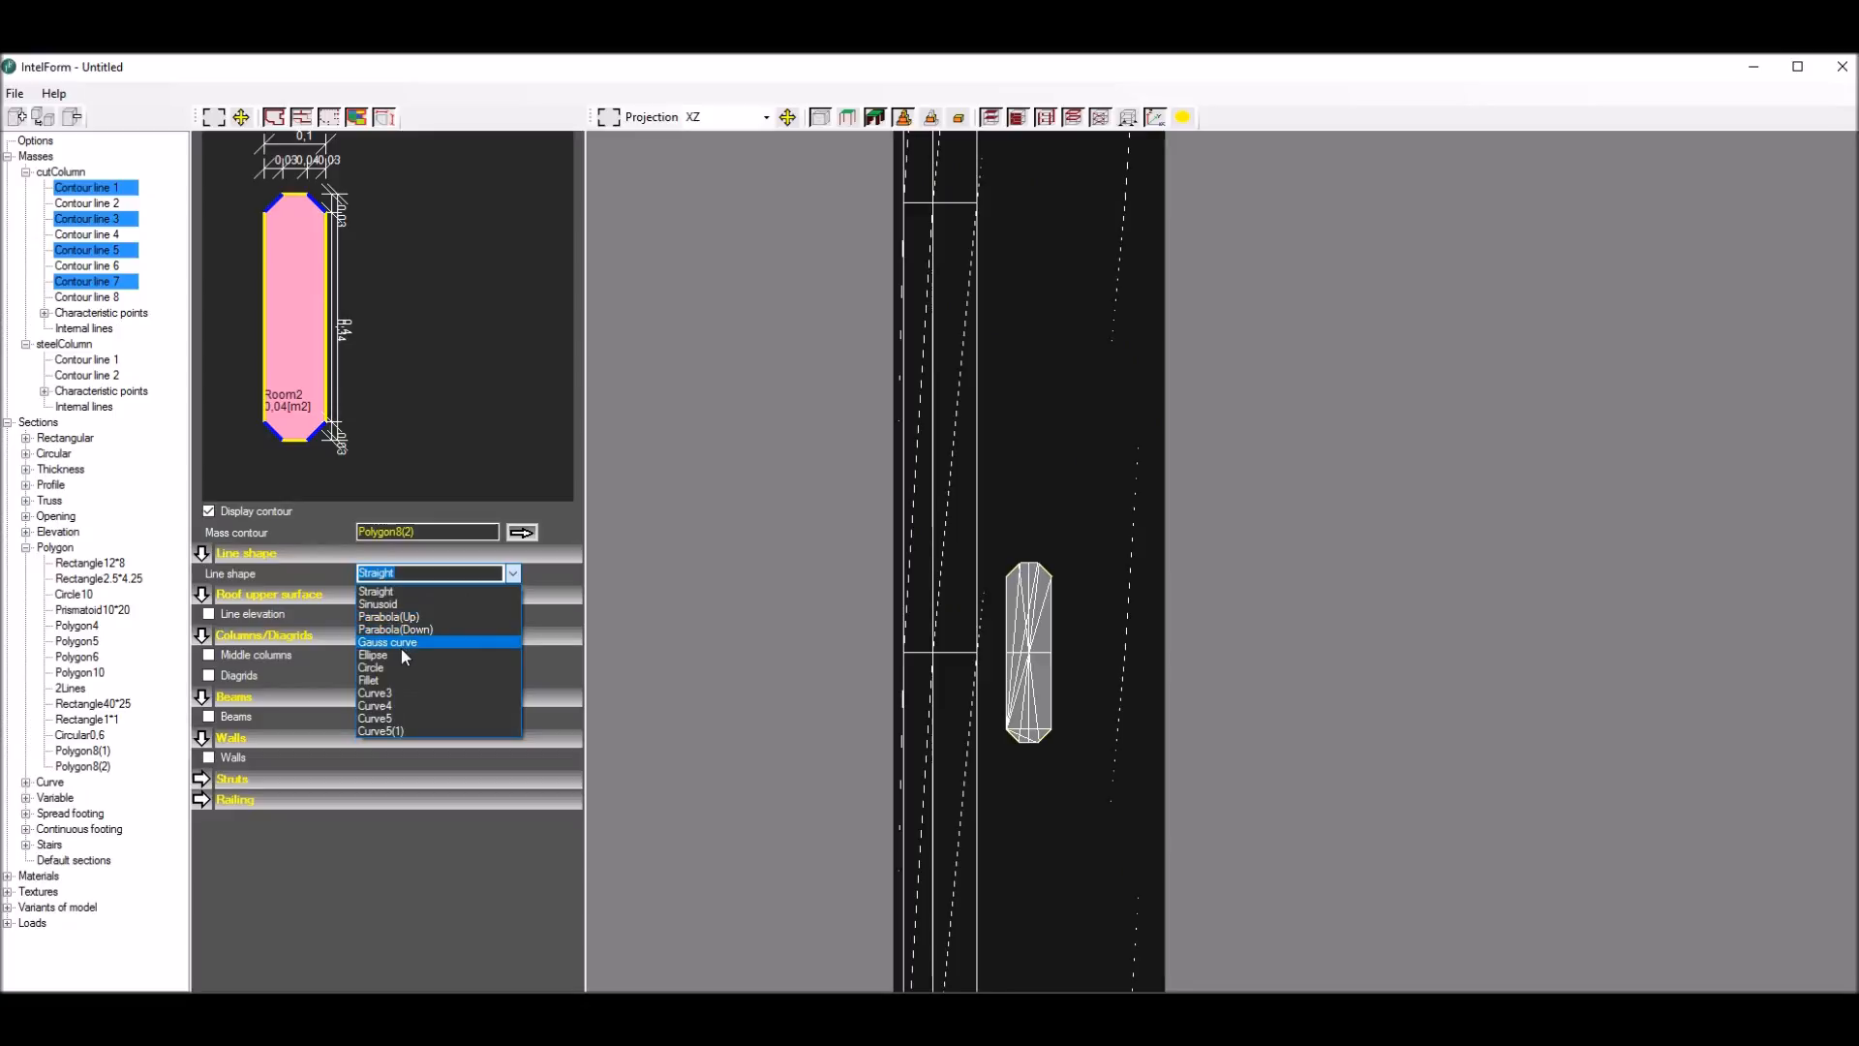
left_click(383, 679)
scroll(1036, 586, "up", 9)
scroll(1037, 585, "down", 10)
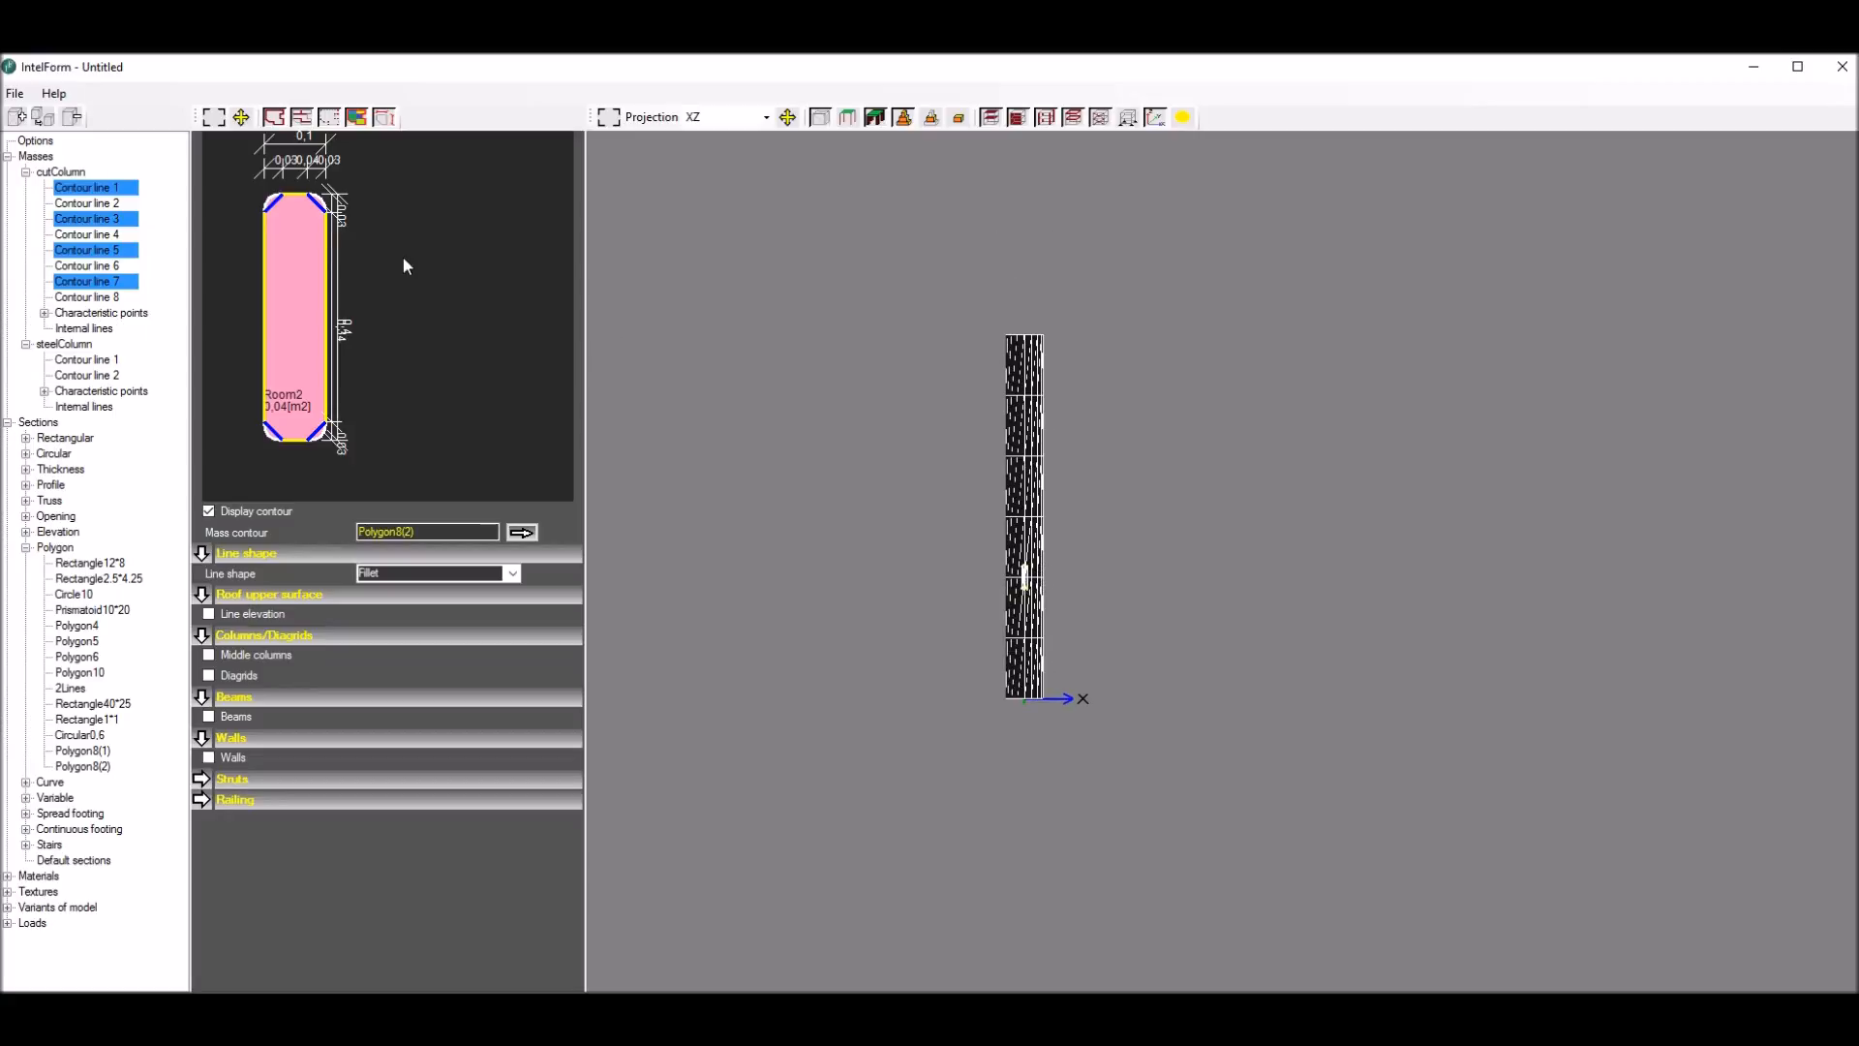
left_click(26, 172)
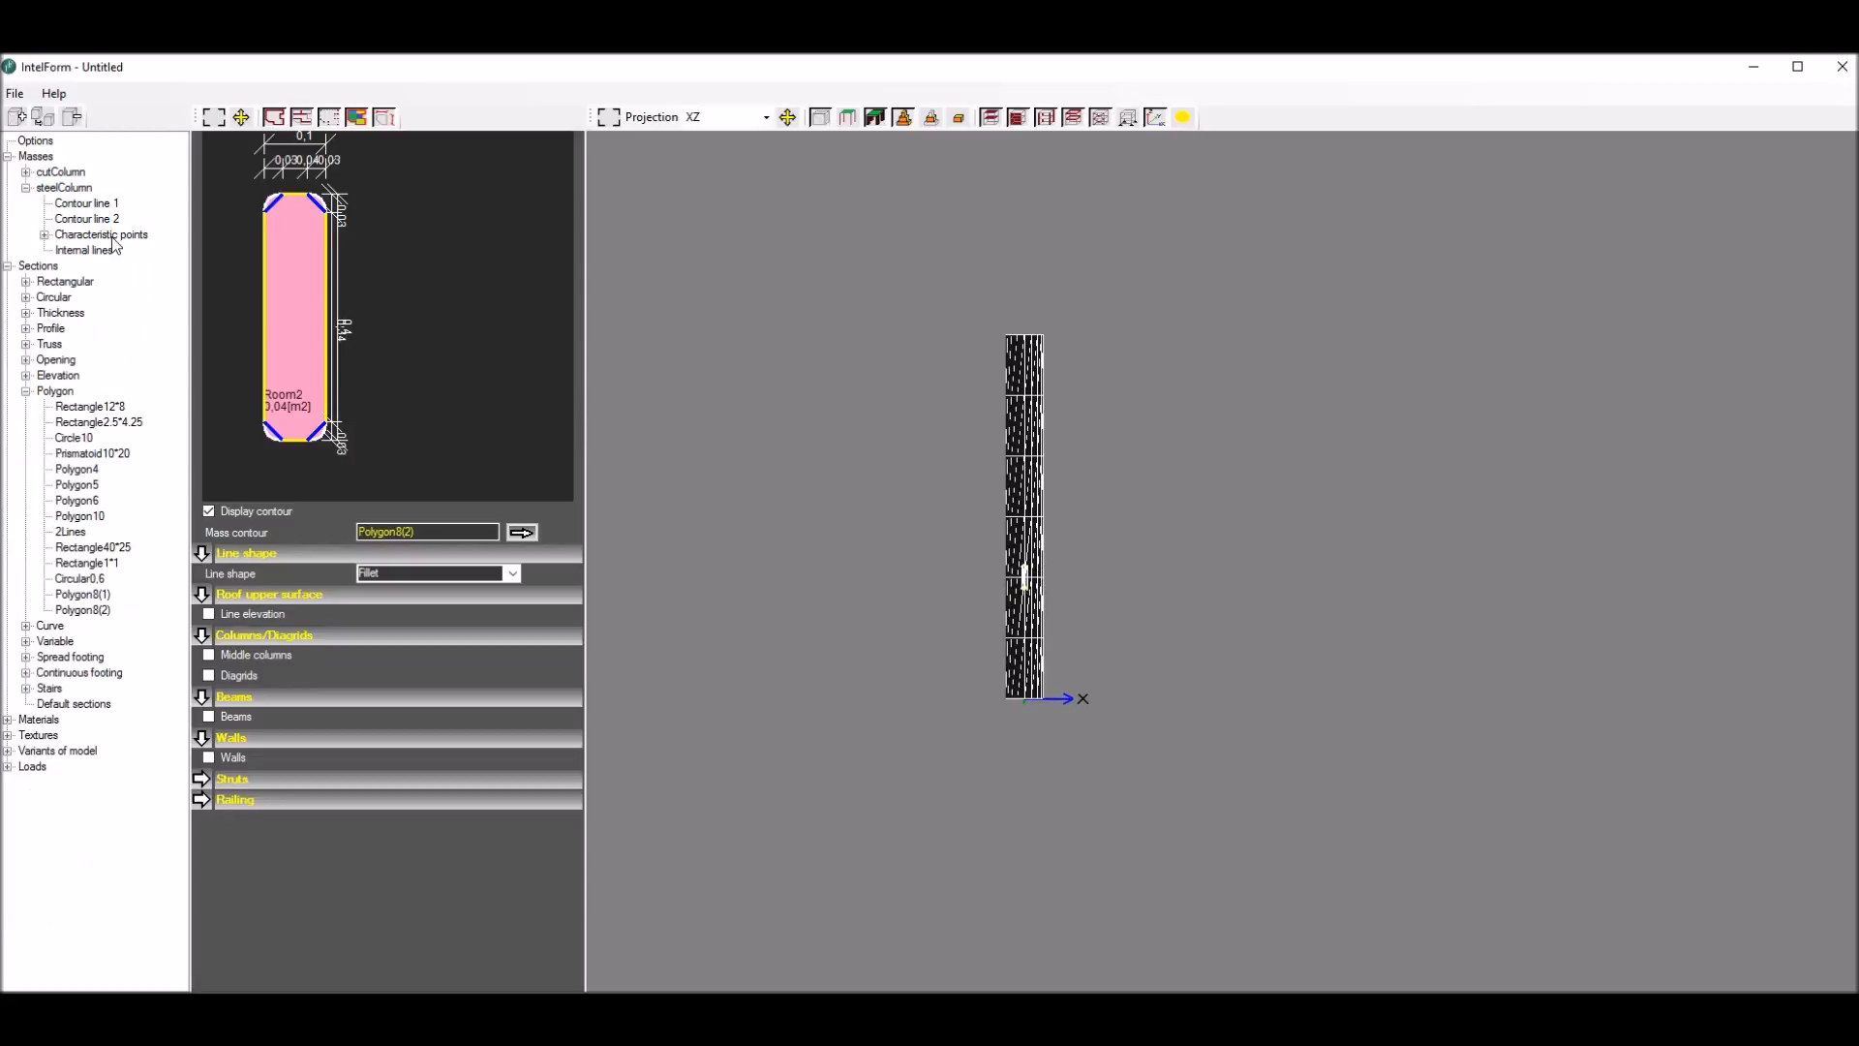
Step: Add a third mass with Polygon8(1) as its contour and review that section's axes coordinates
left_click(17, 118)
scroll(1026, 487, "down", 5)
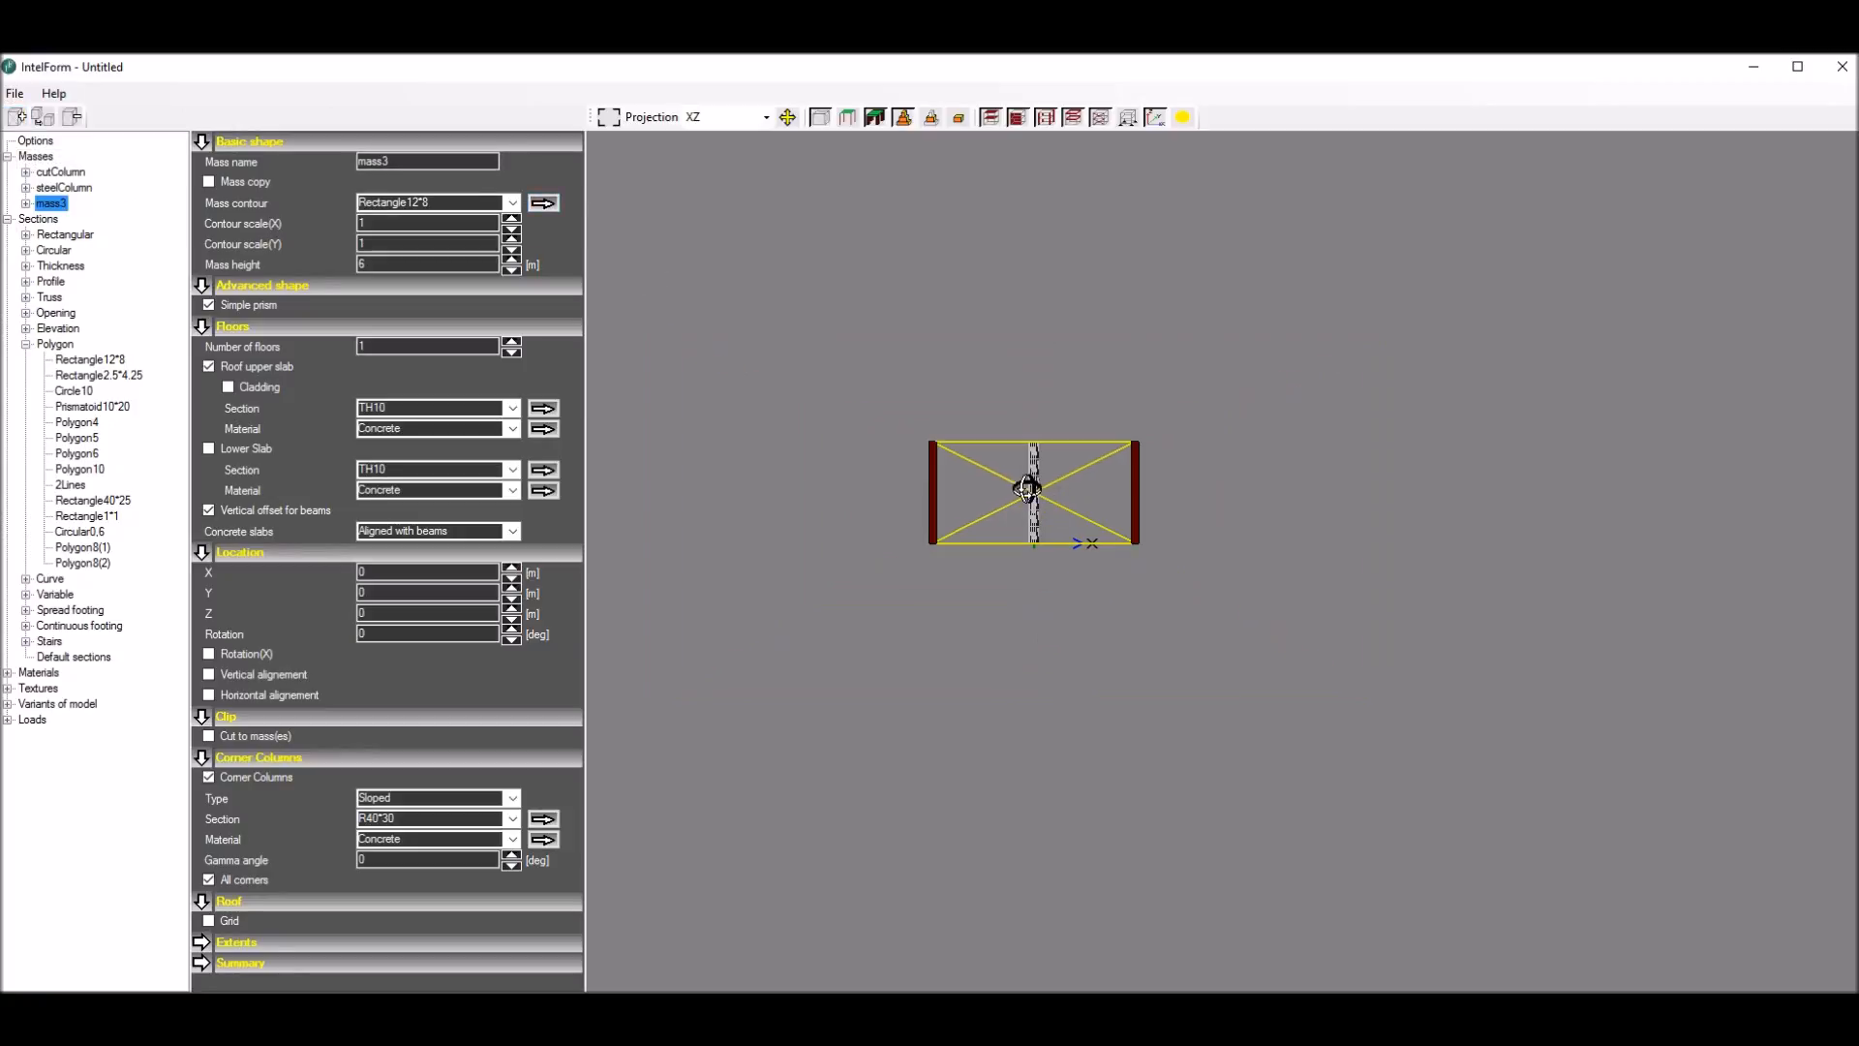
scroll(789, 405, "up", 5)
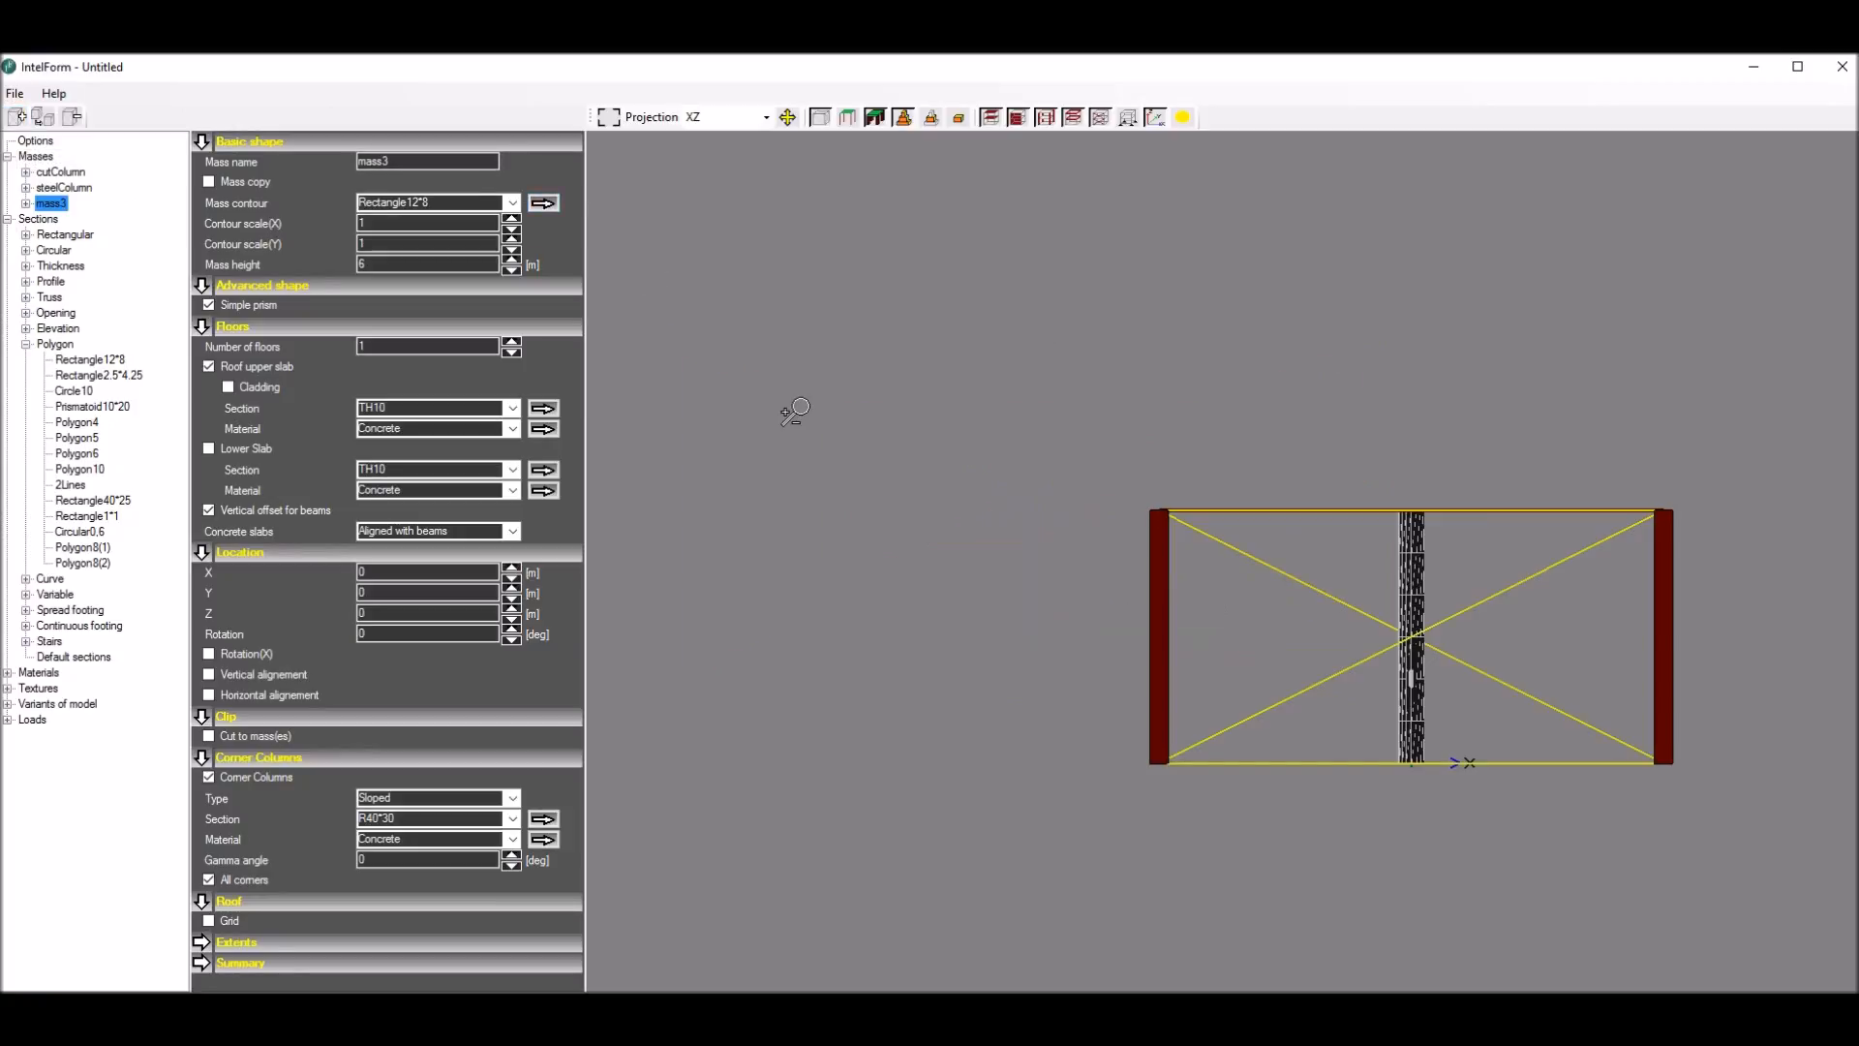
left_click(514, 203)
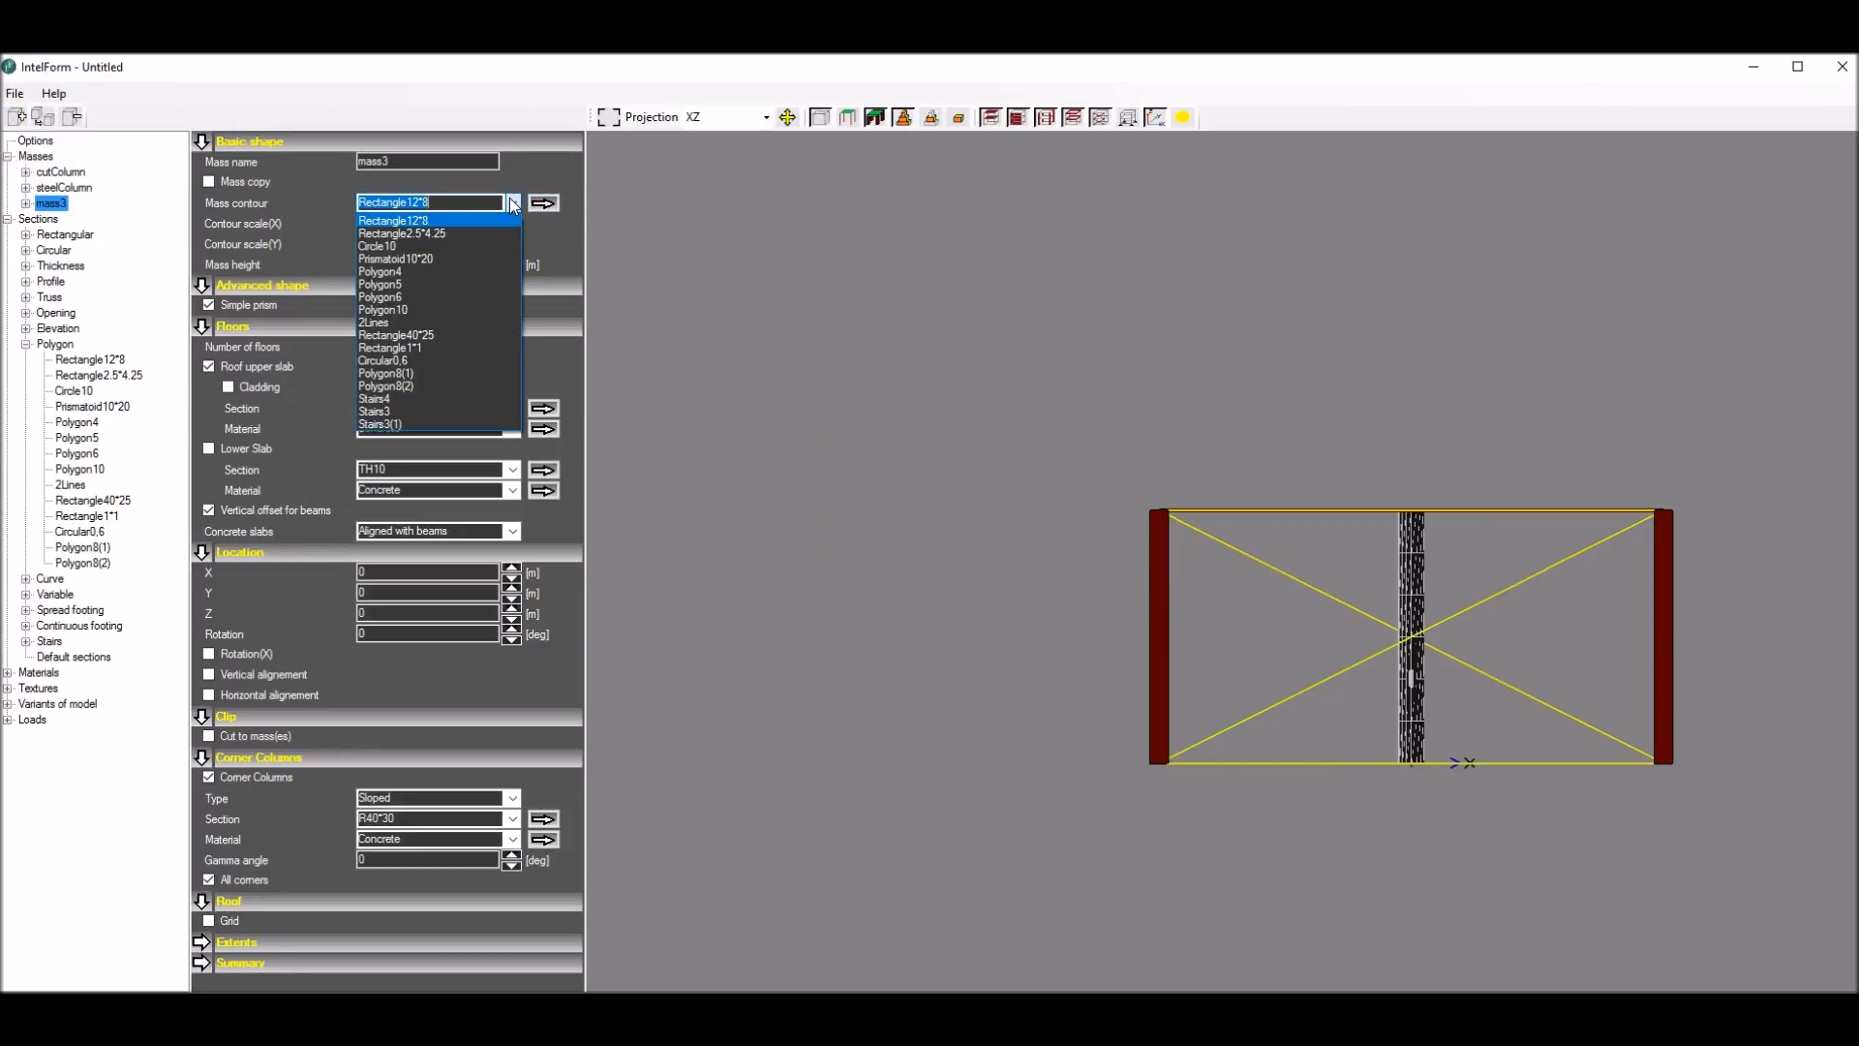
left_click(397, 373)
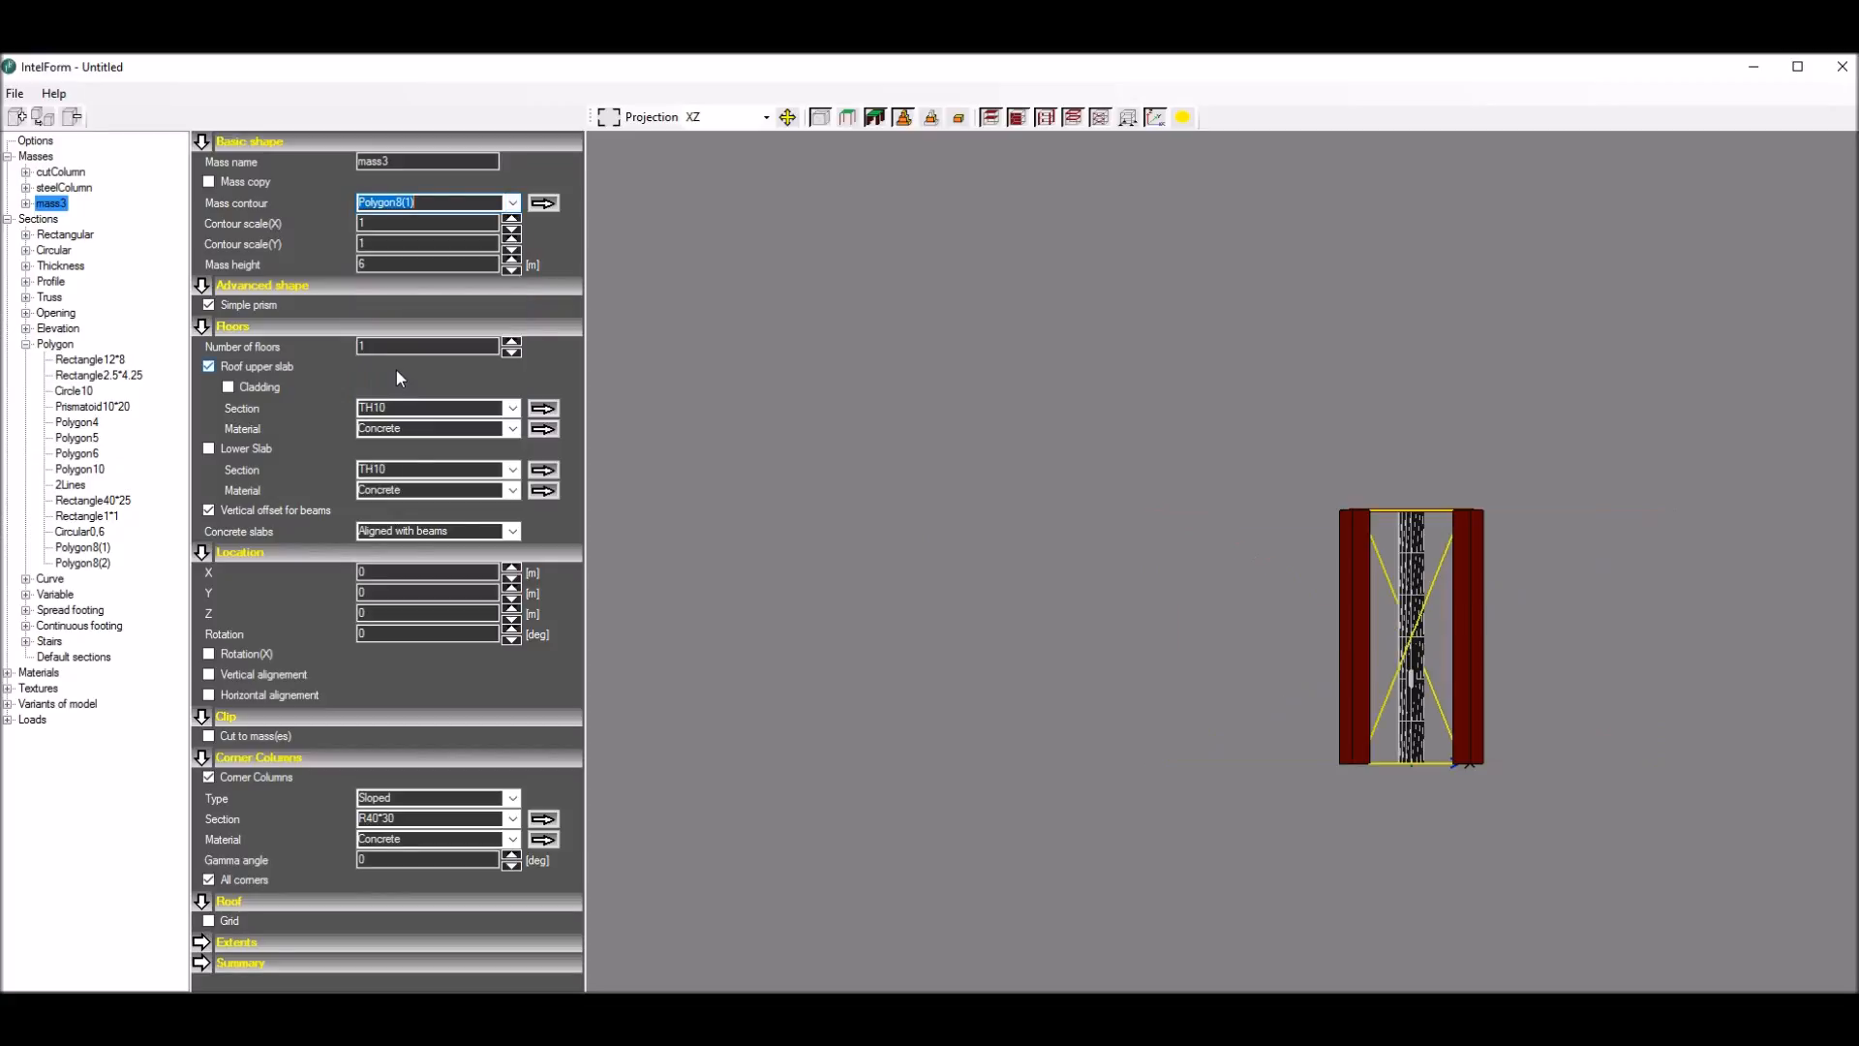
left_click(543, 203)
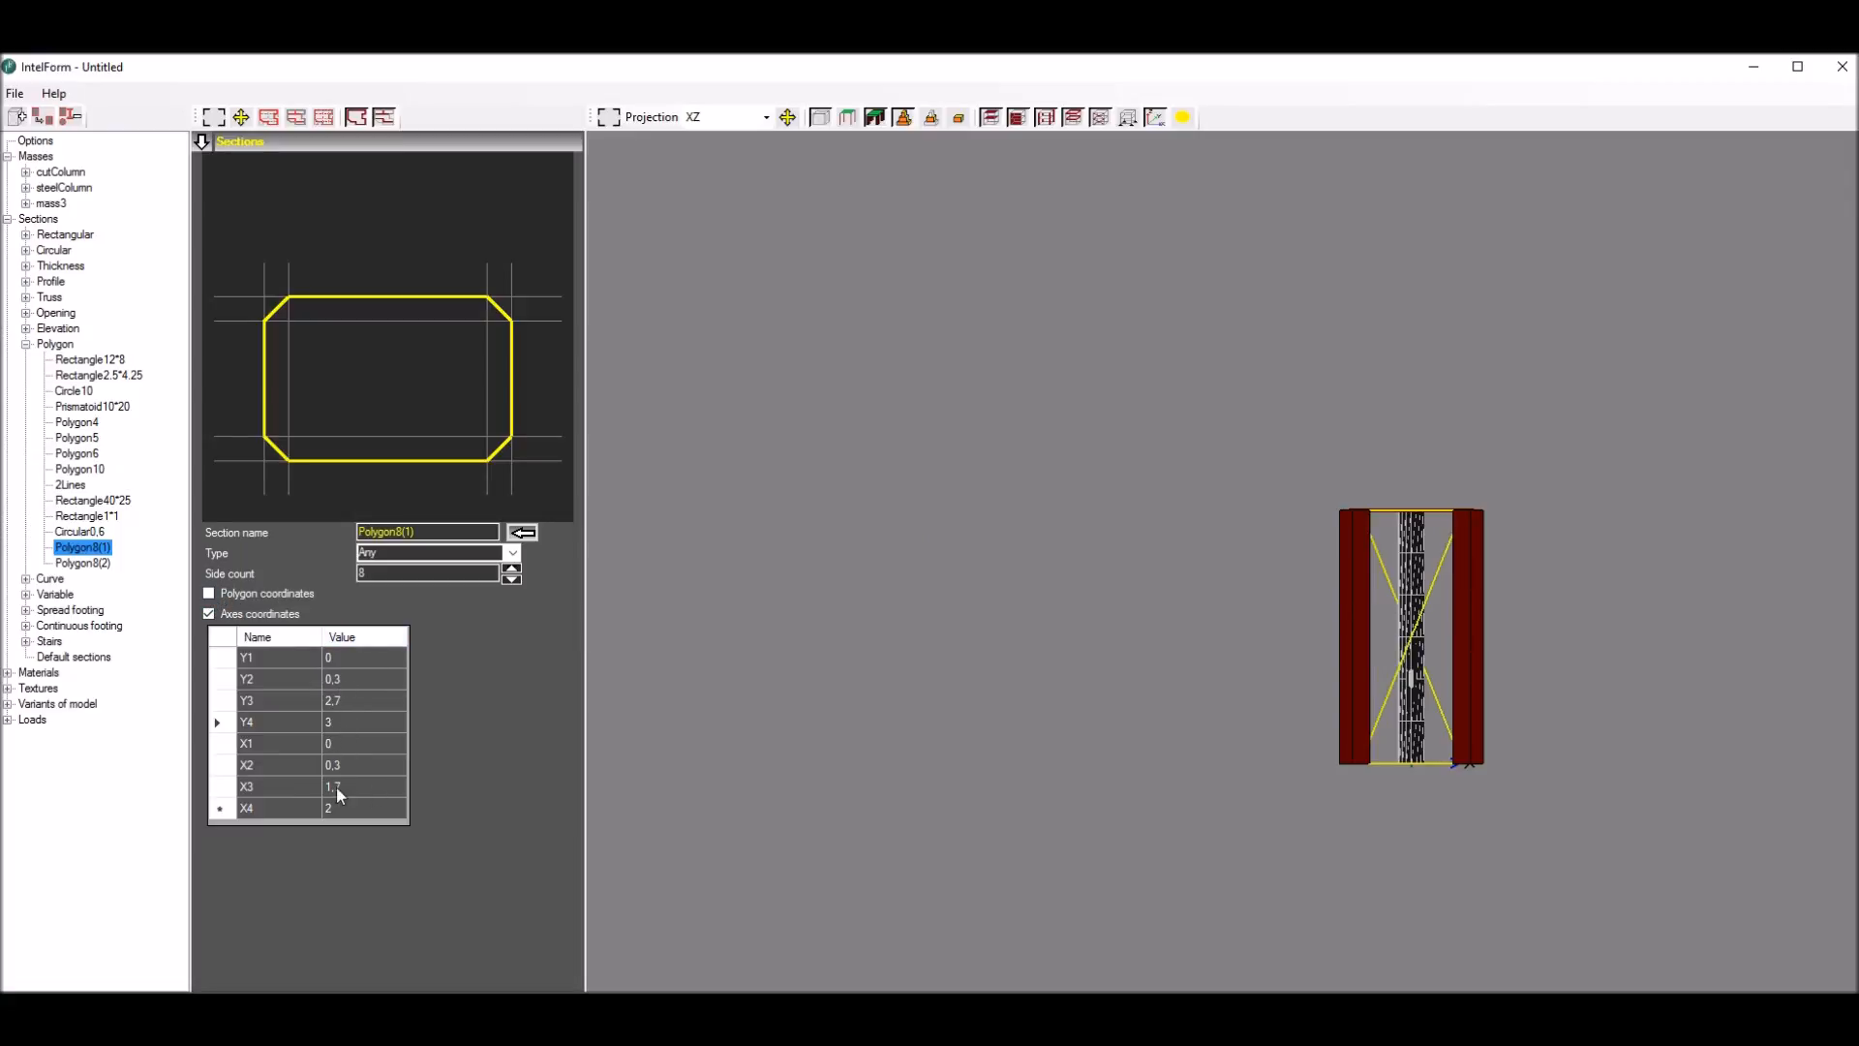
left_click(522, 533)
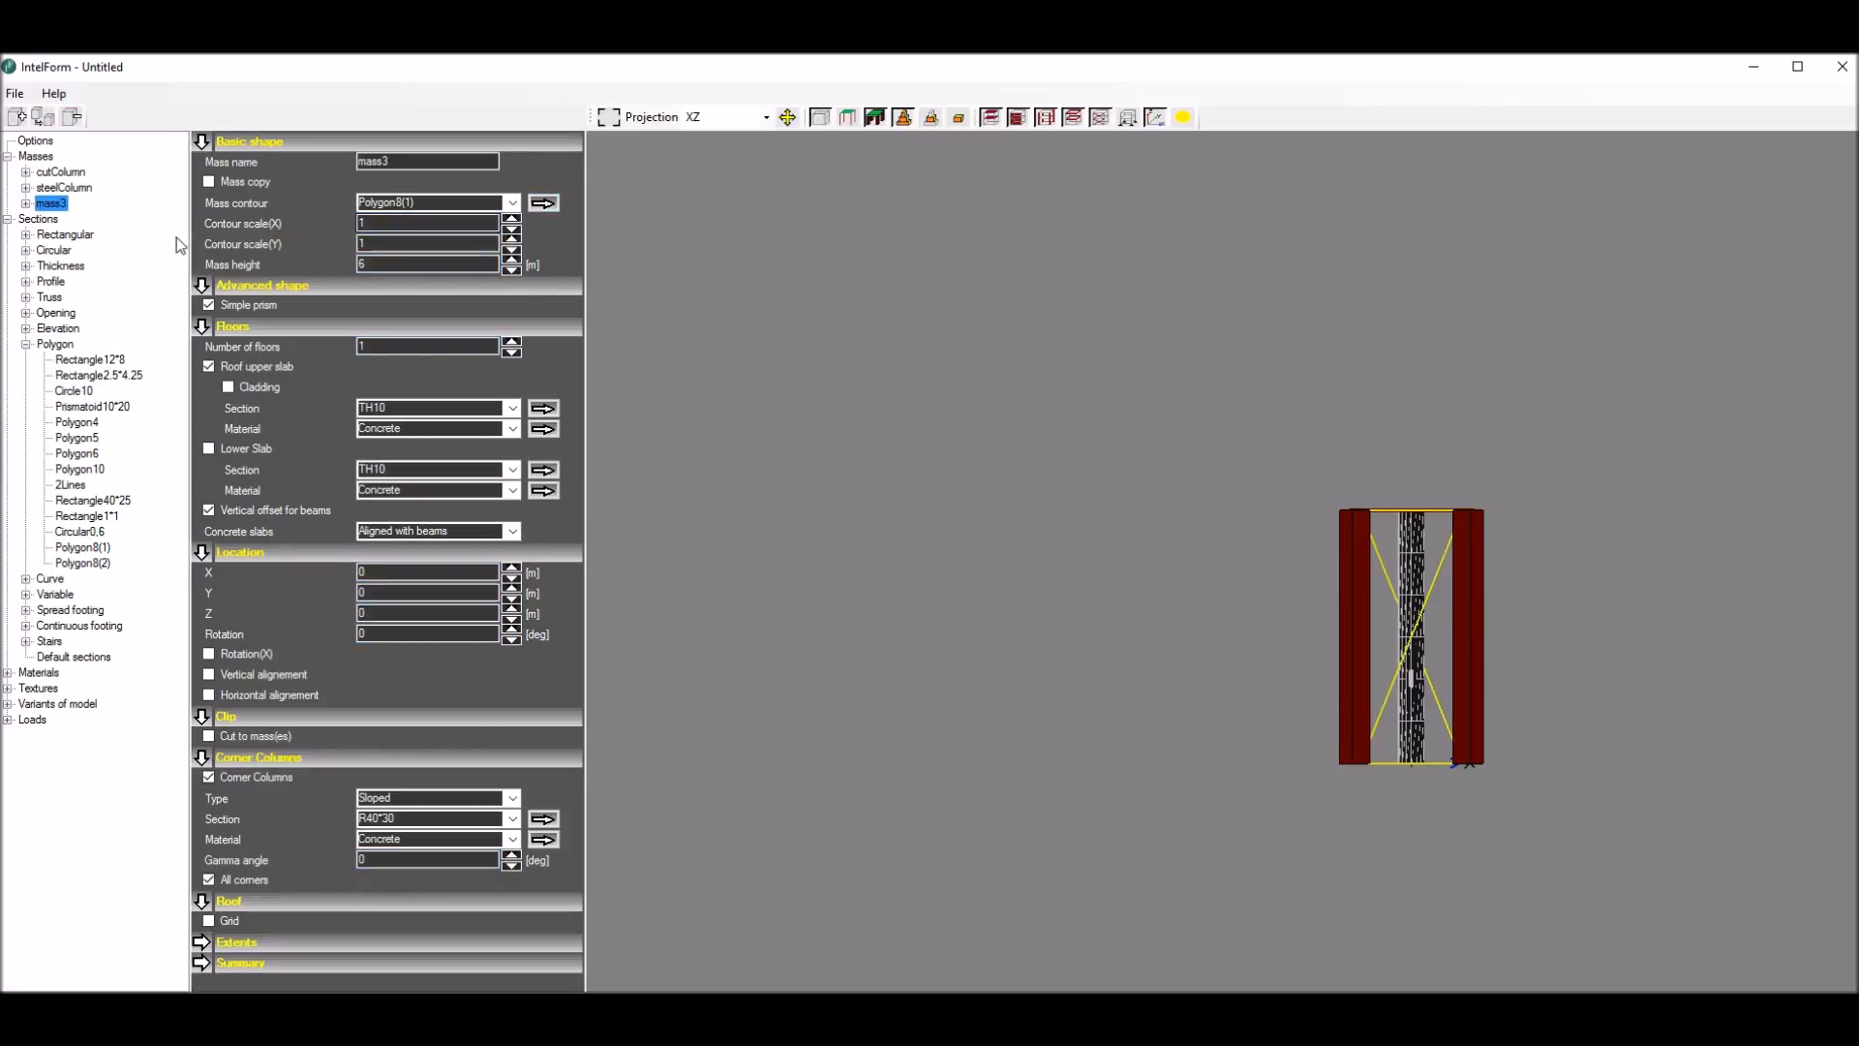
Step: Turn off the third mass's roof upper slab and corner columns, and turn on Rotation(X)
left_click(208, 365)
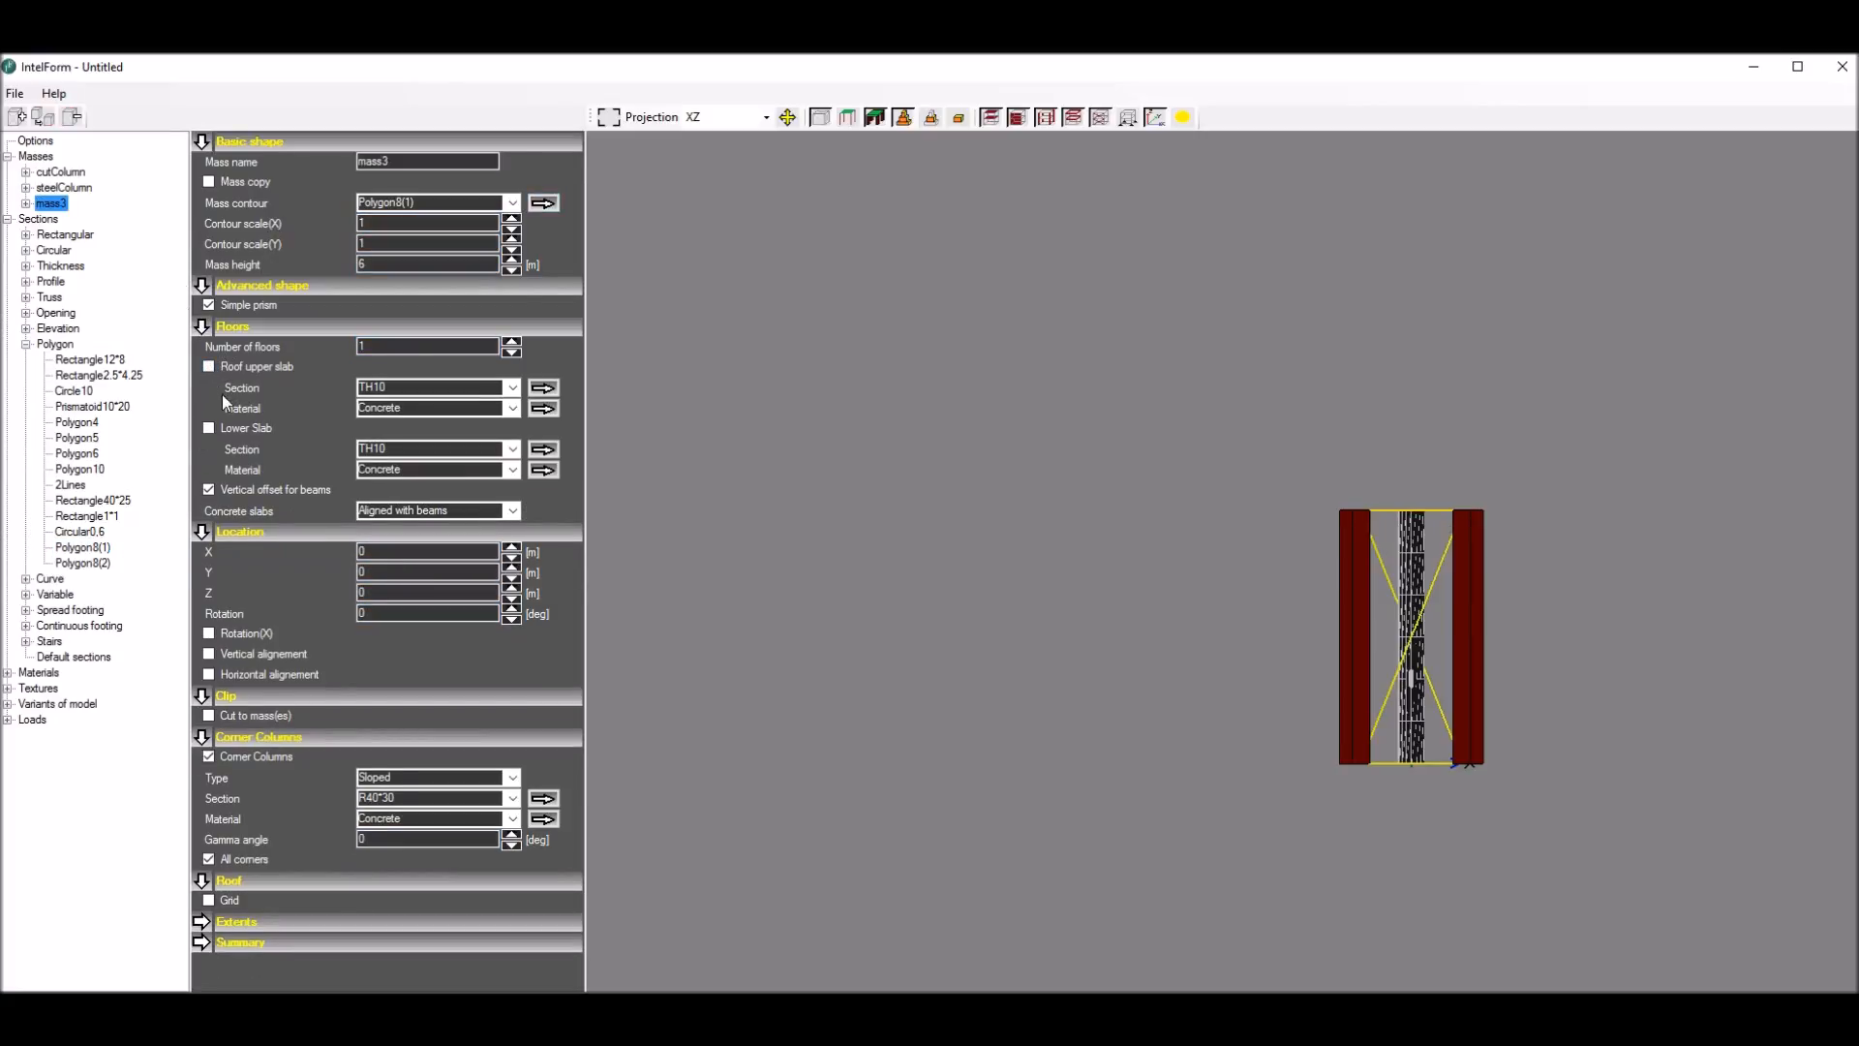
left_click(208, 756)
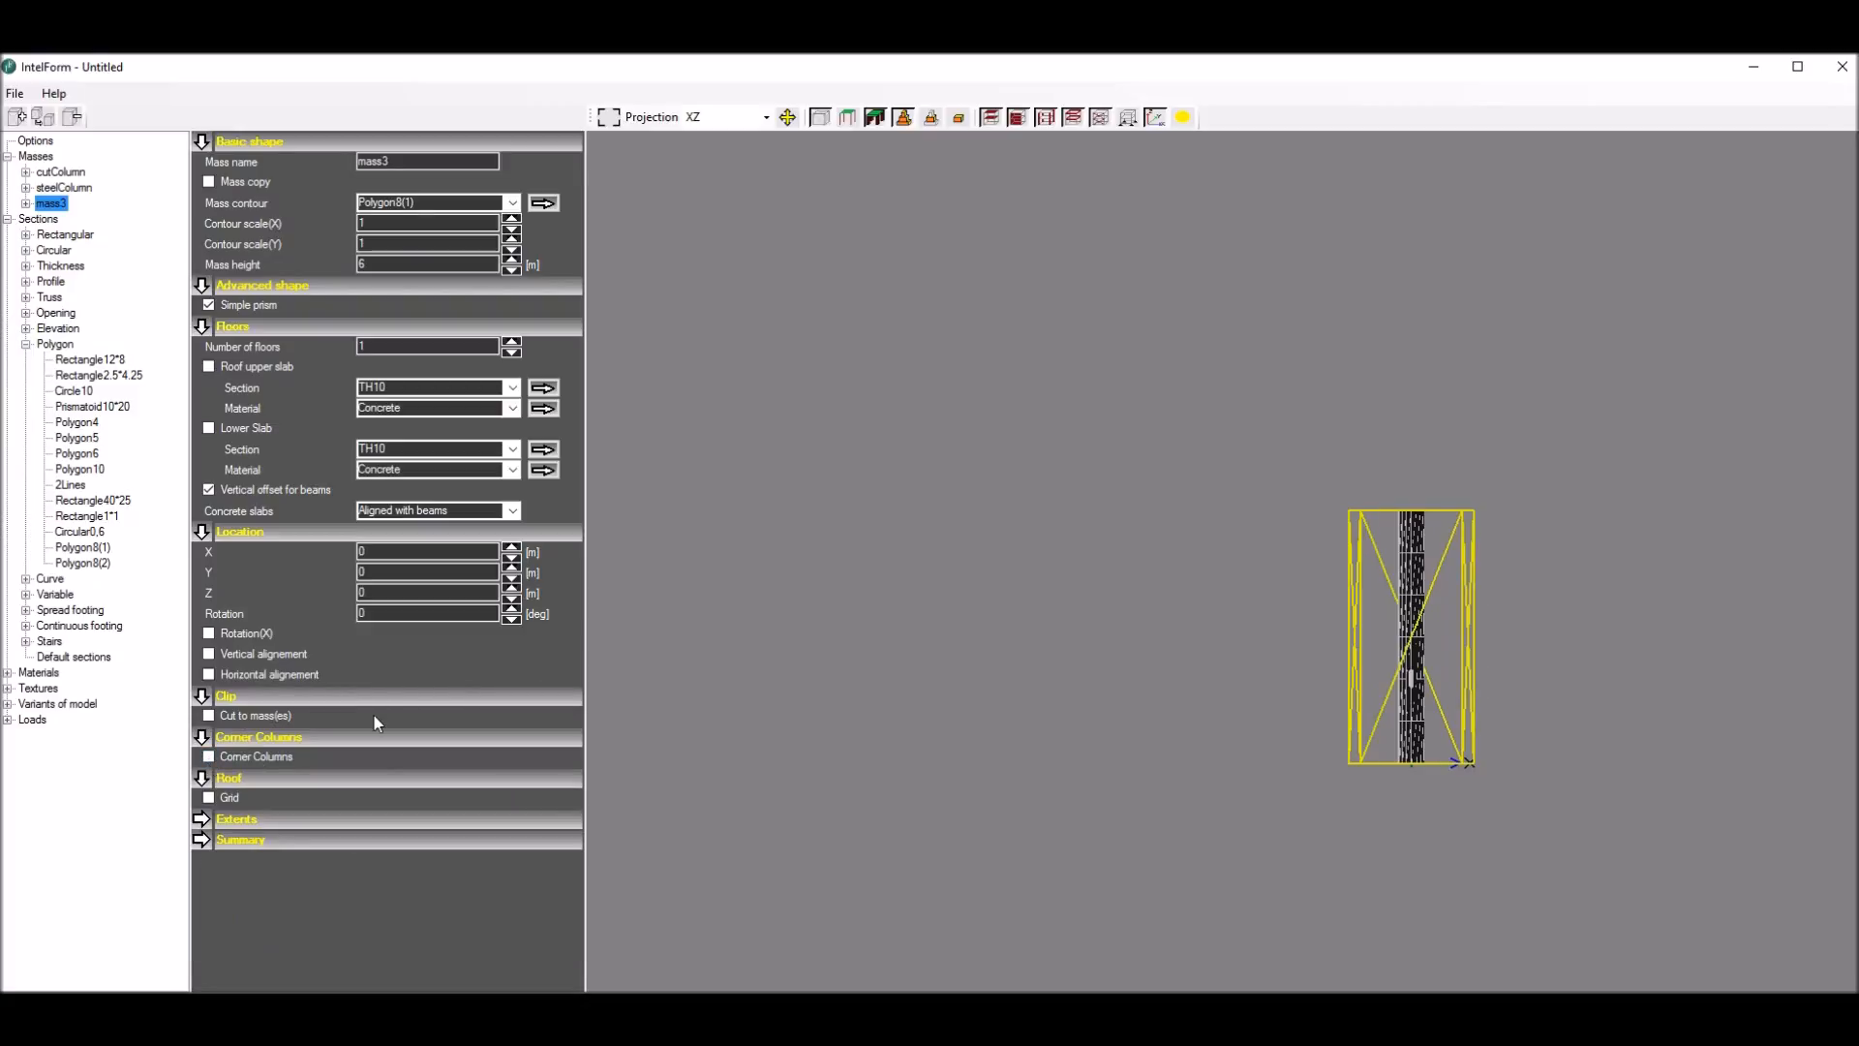
mouse_move(1092, 412)
left_mouse_down()
mouse_move(1050, 403)
mouse_move(1058, 427)
left_mouse_up()
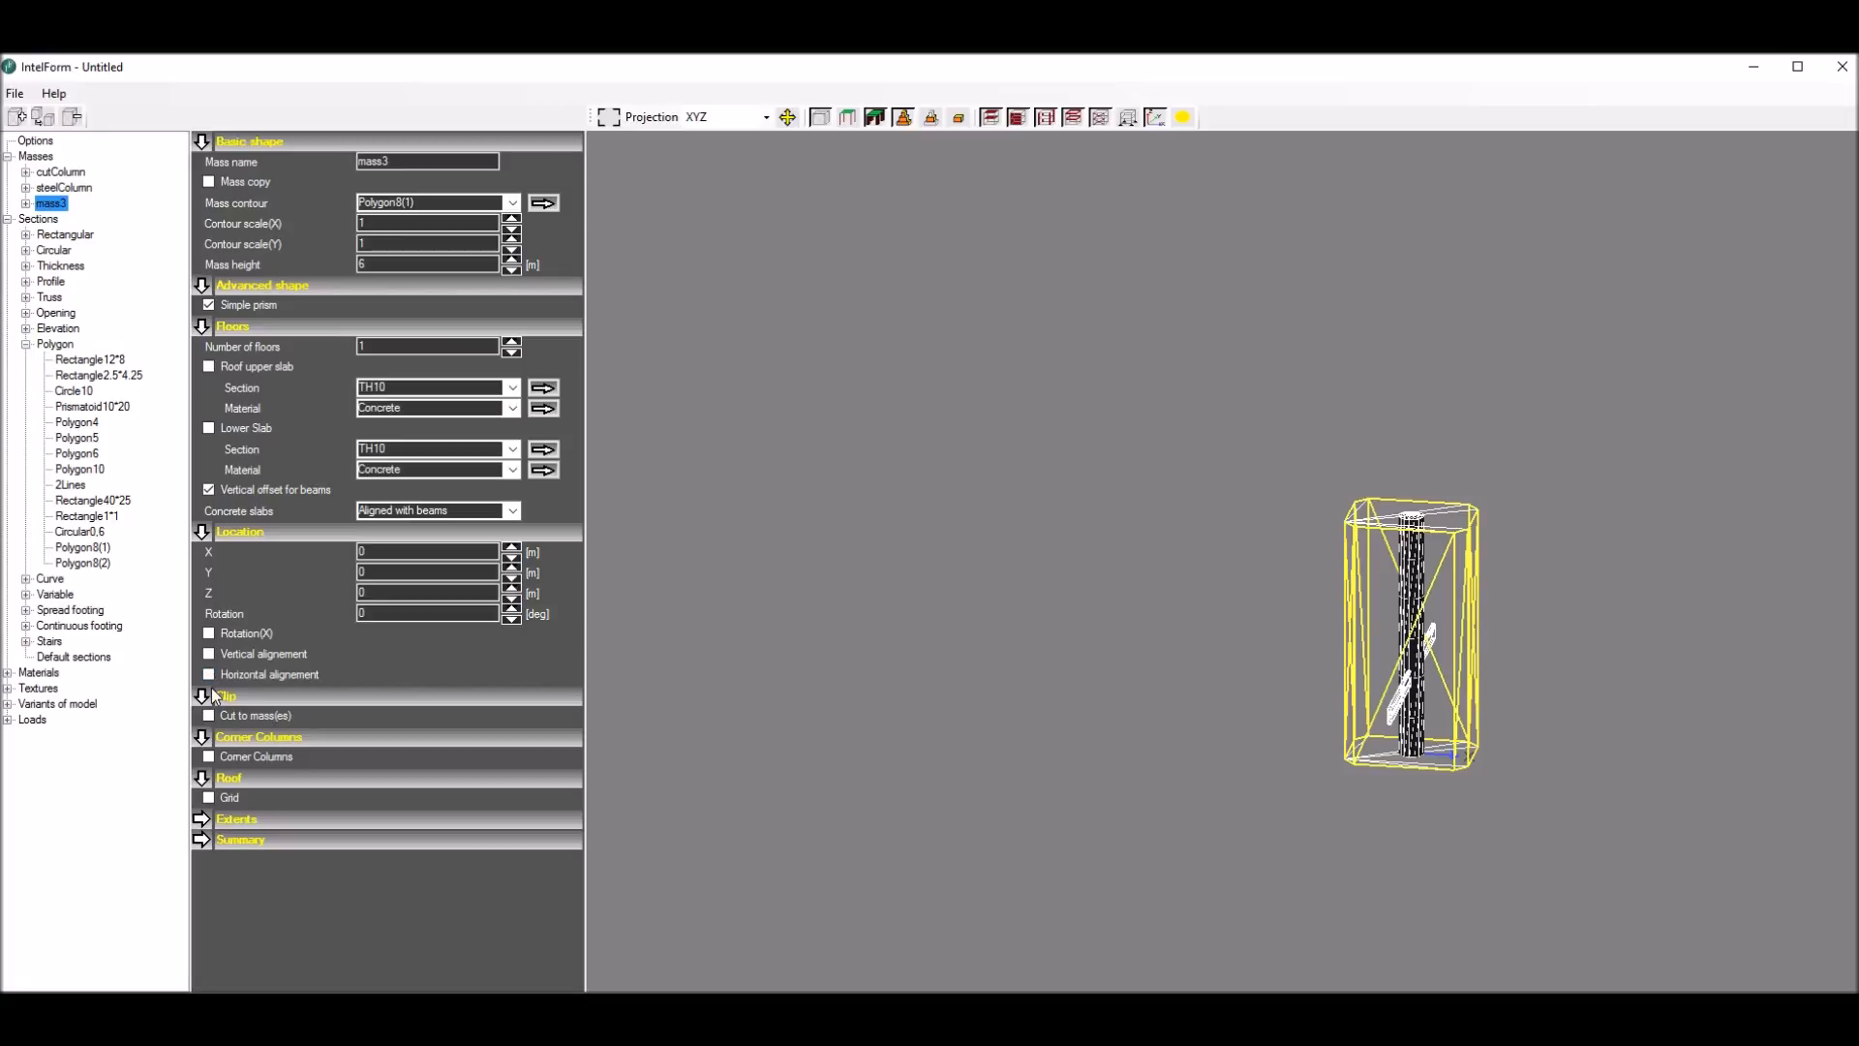
left_click(212, 635)
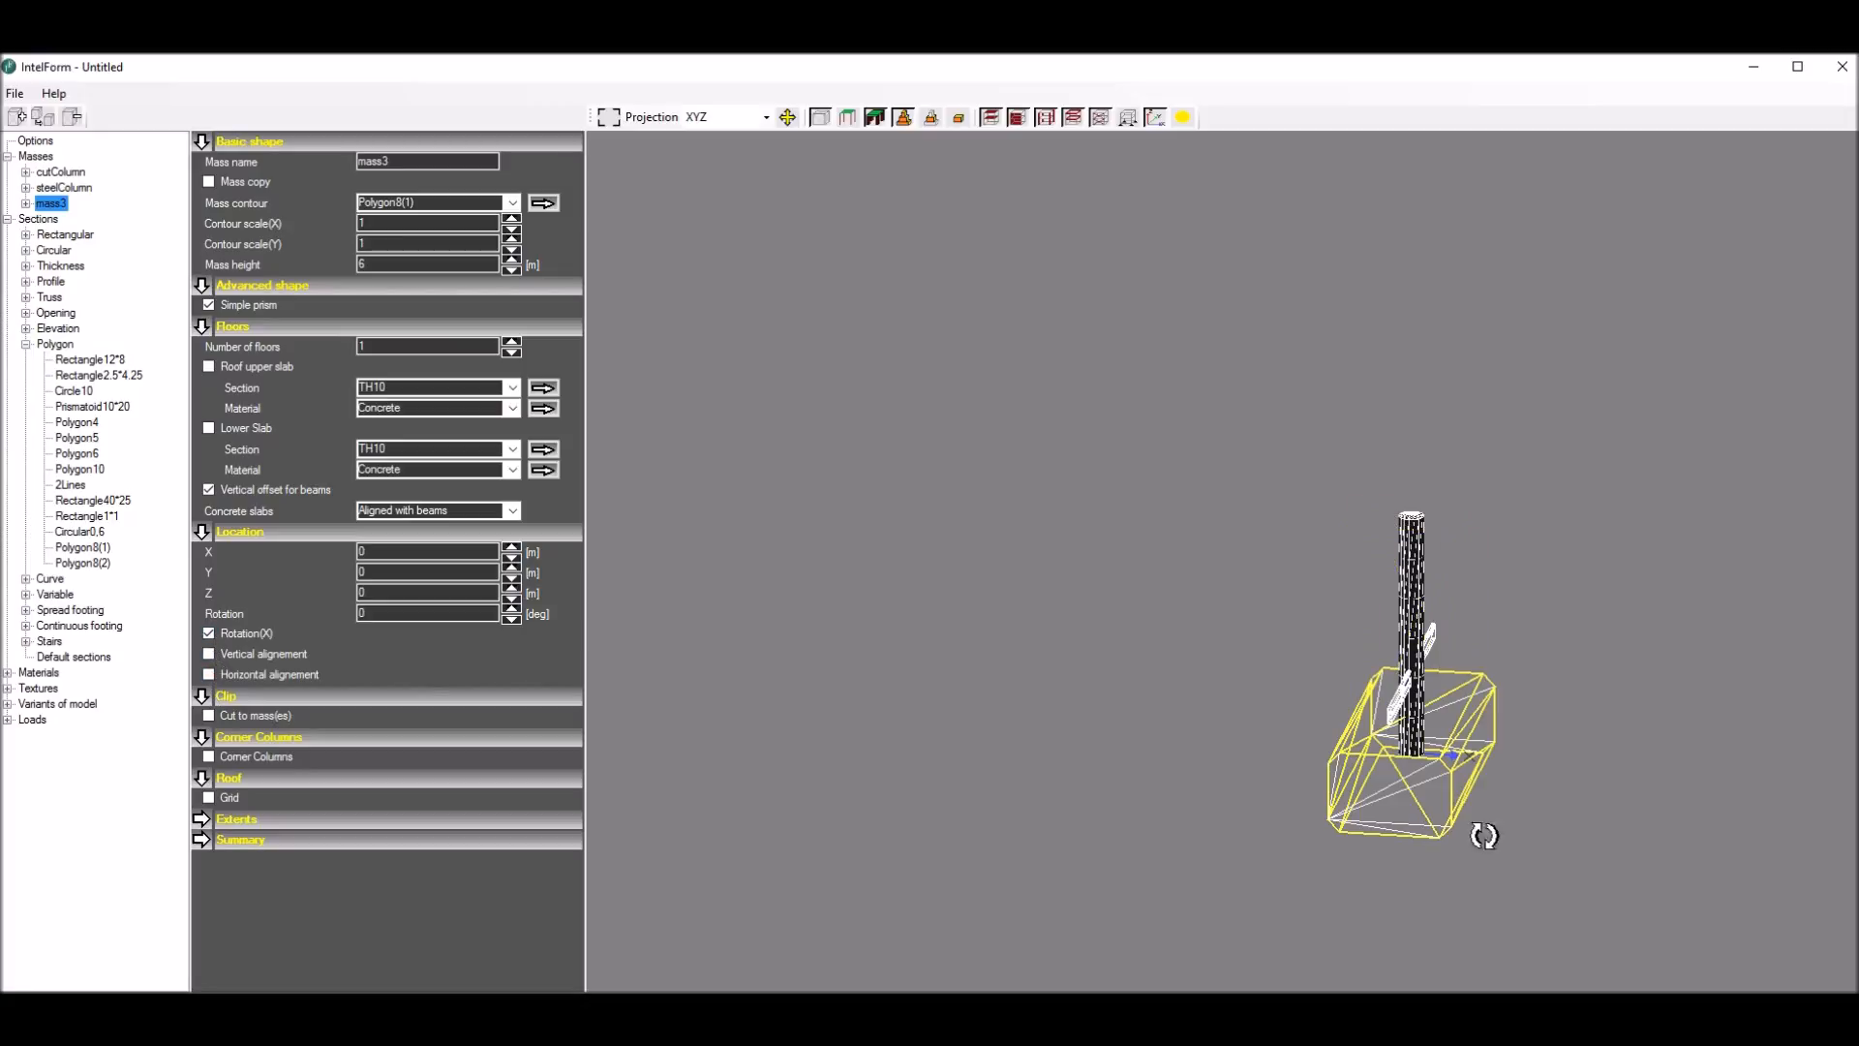
Step: Rename the third mass, the rotated Polygon8(1) prism, as cutWall
scroll(1540, 825, "up", 5)
scroll(1240, 633, "down", 2)
middle_click_drag(1068, 480, 1085, 475)
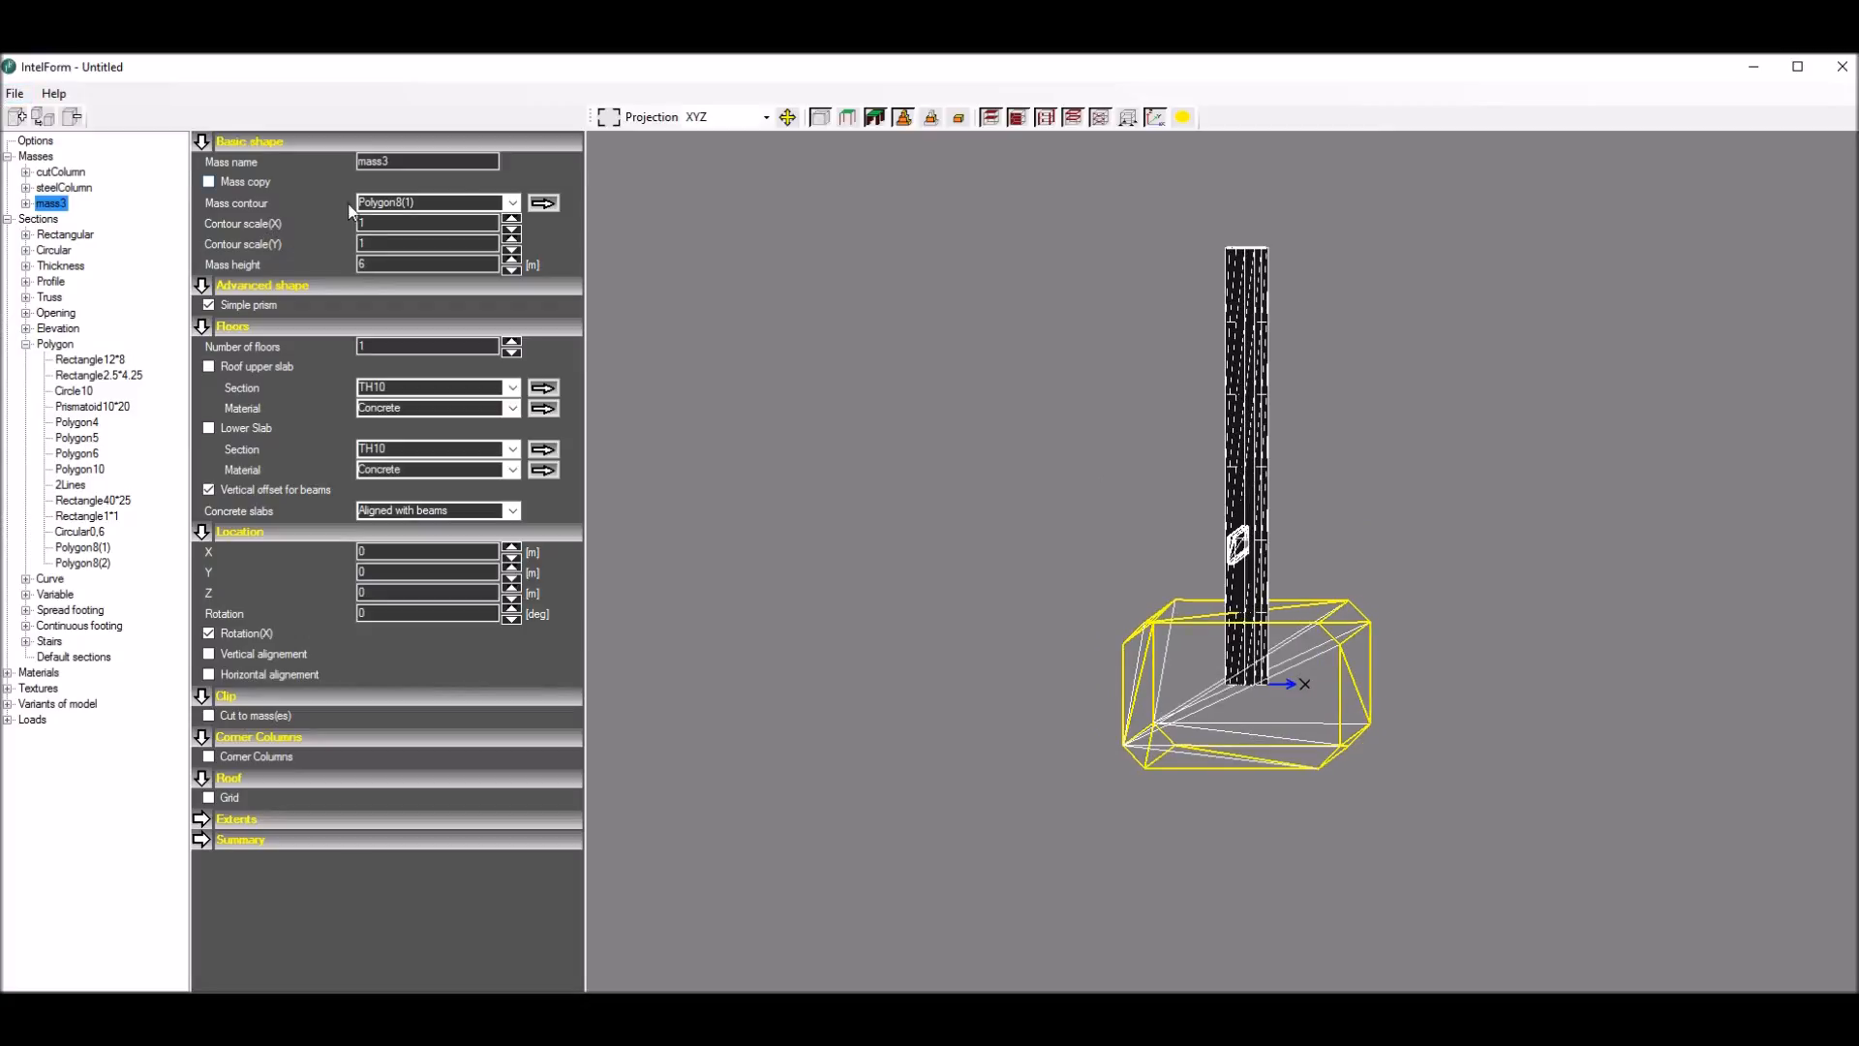
left_click_drag(390, 162, 302, 152)
type("cutWall")
key("Return")
Step: Add a fourth mass named wall and set its number of floors to 5
left_click(15, 117)
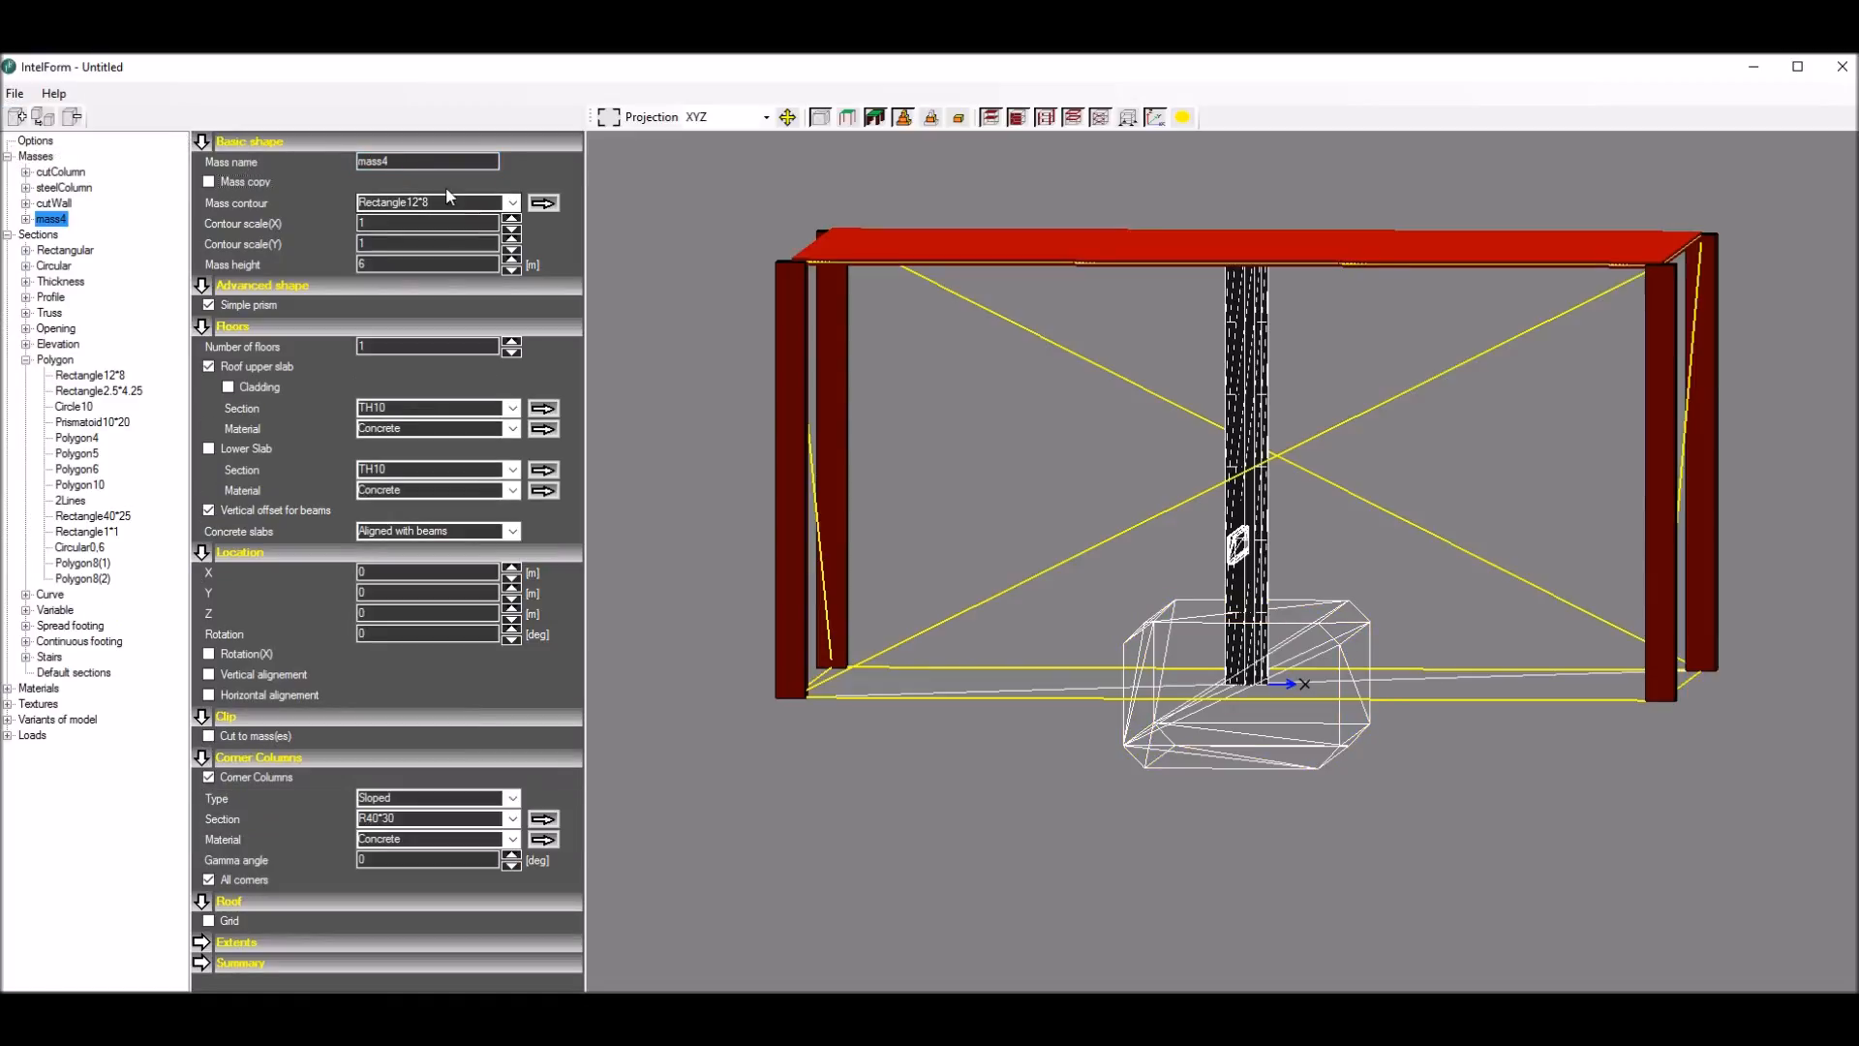
double_click(423, 162)
type("wall")
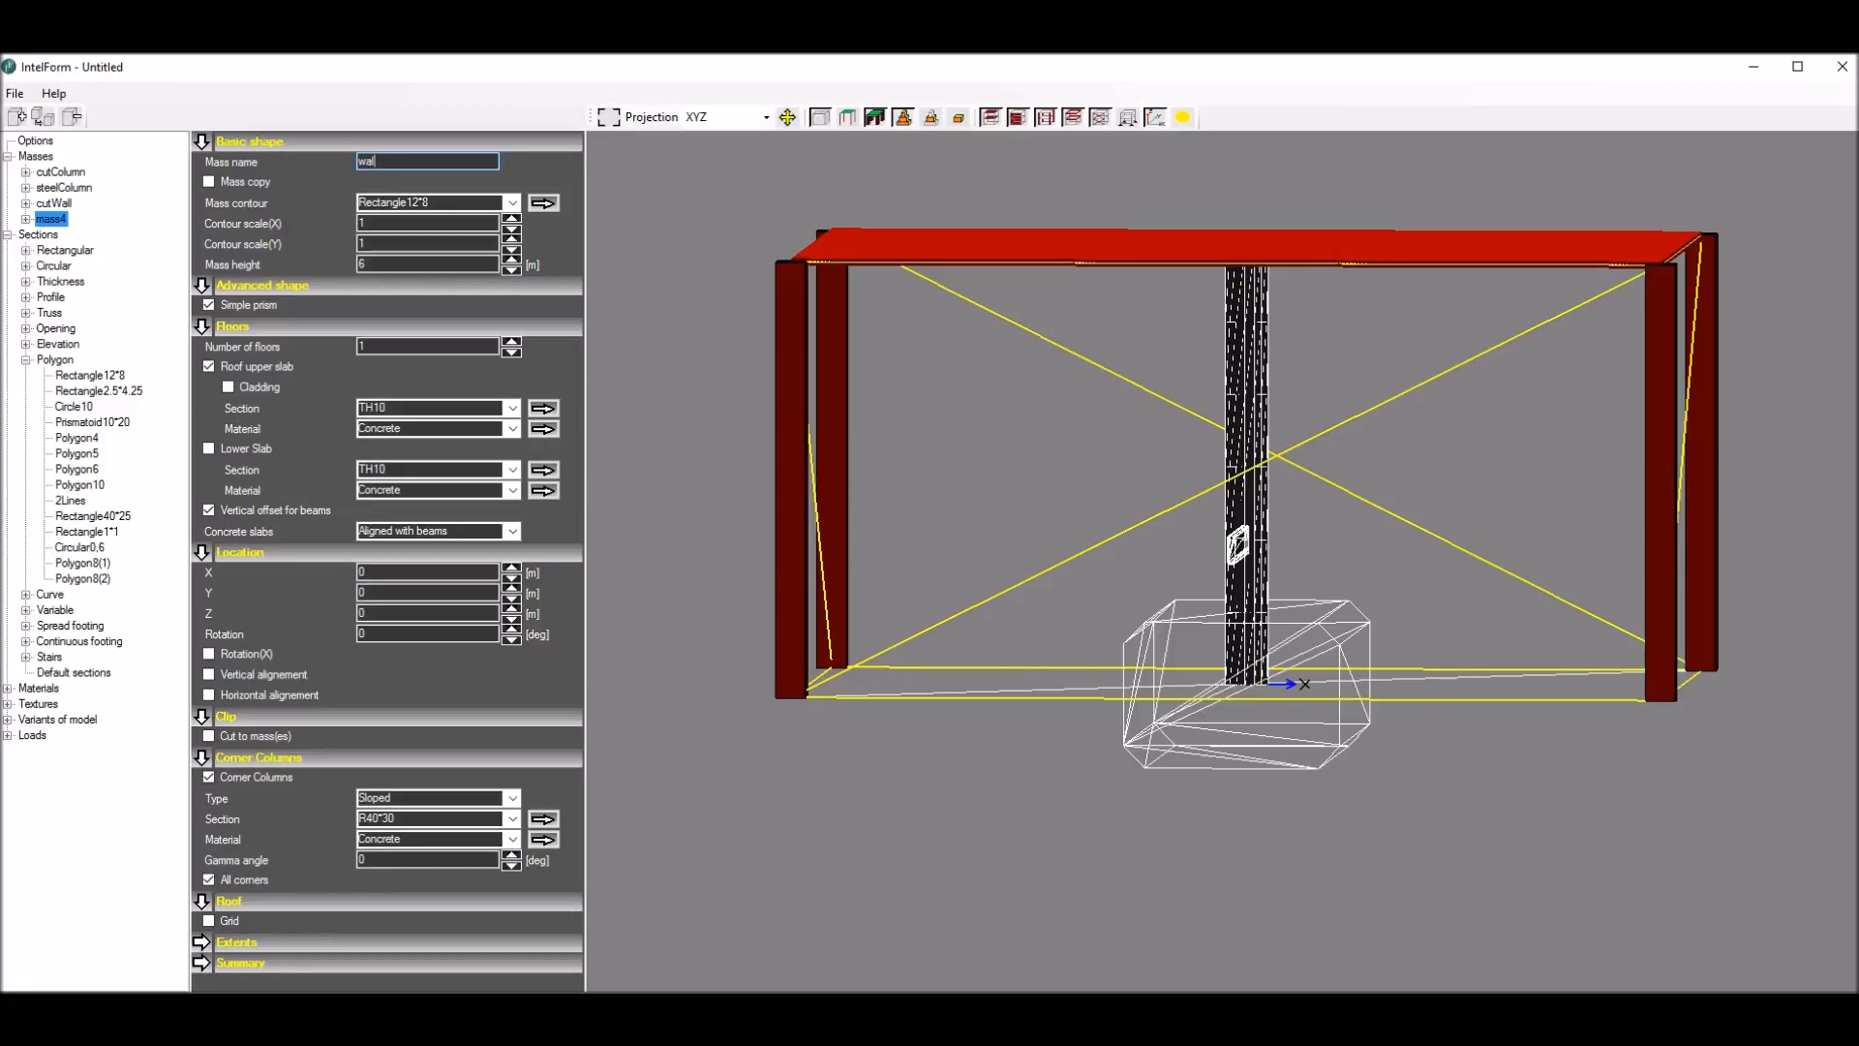
key("Return")
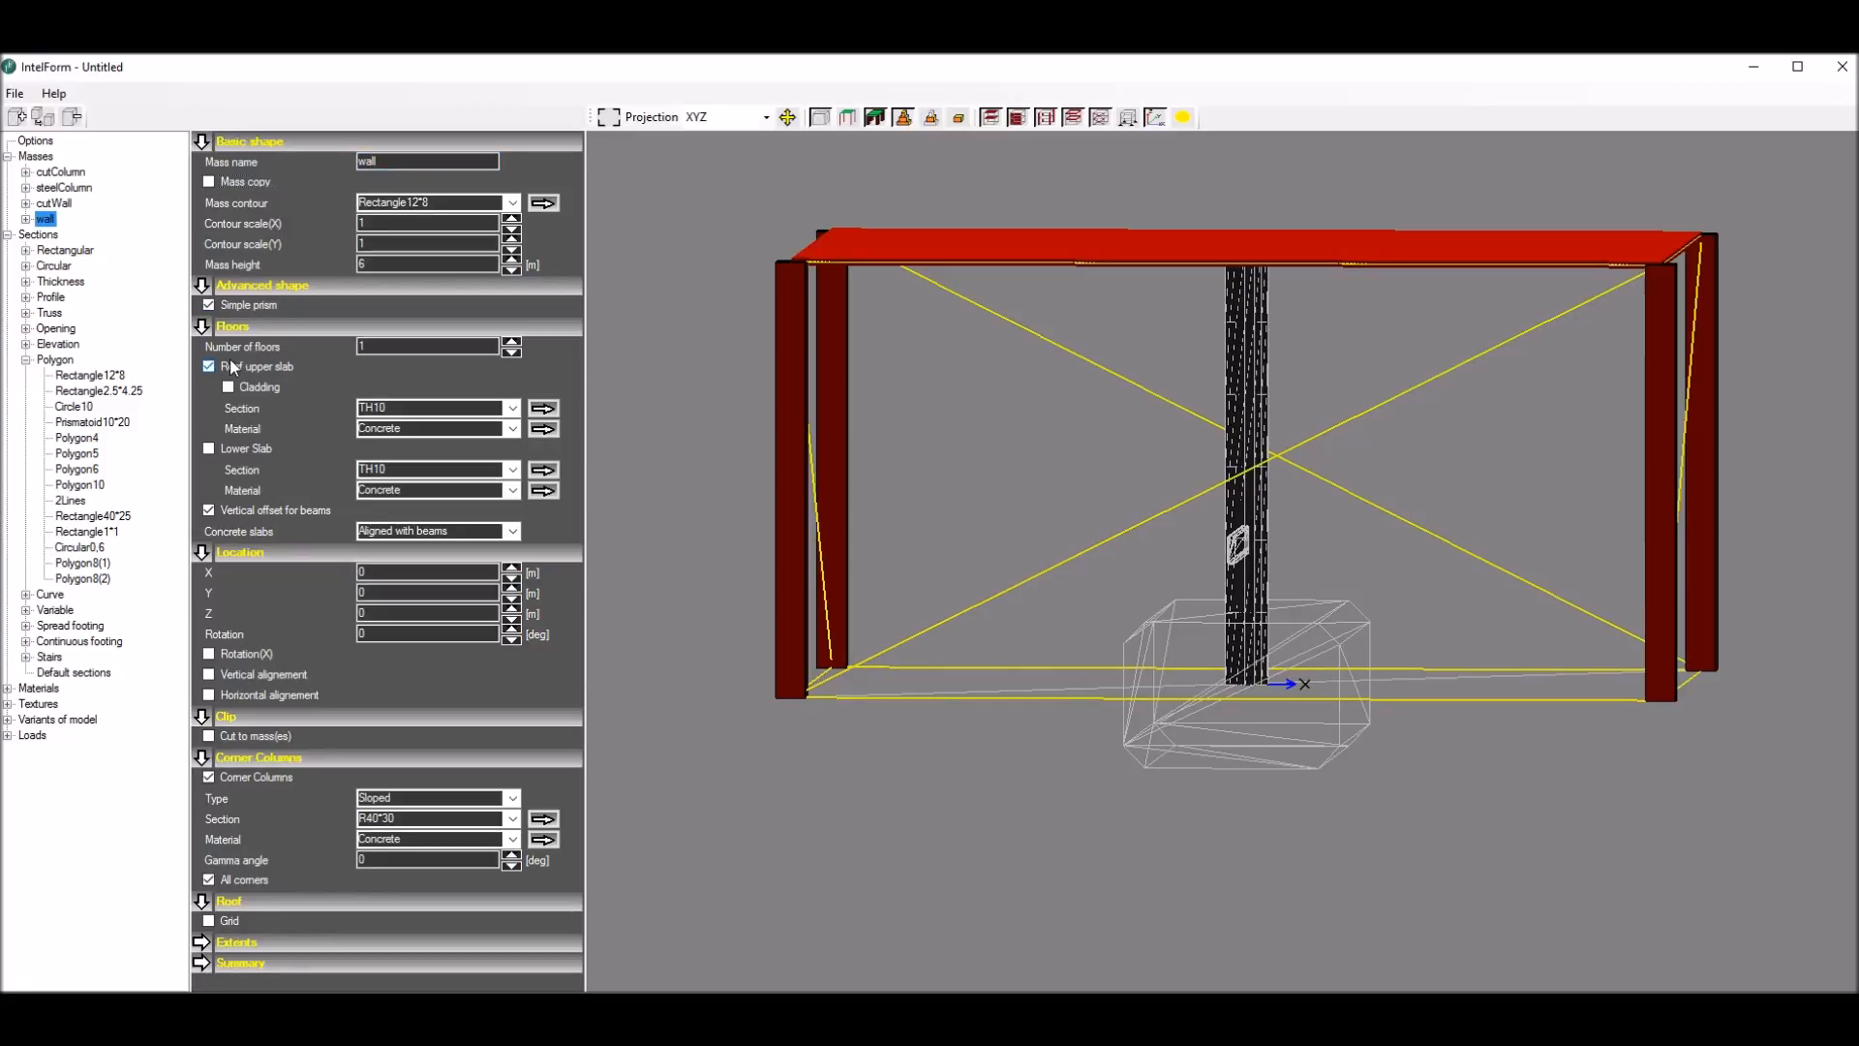
left_click(512, 343)
left_click(512, 343)
left_click(511, 343)
left_click(511, 343)
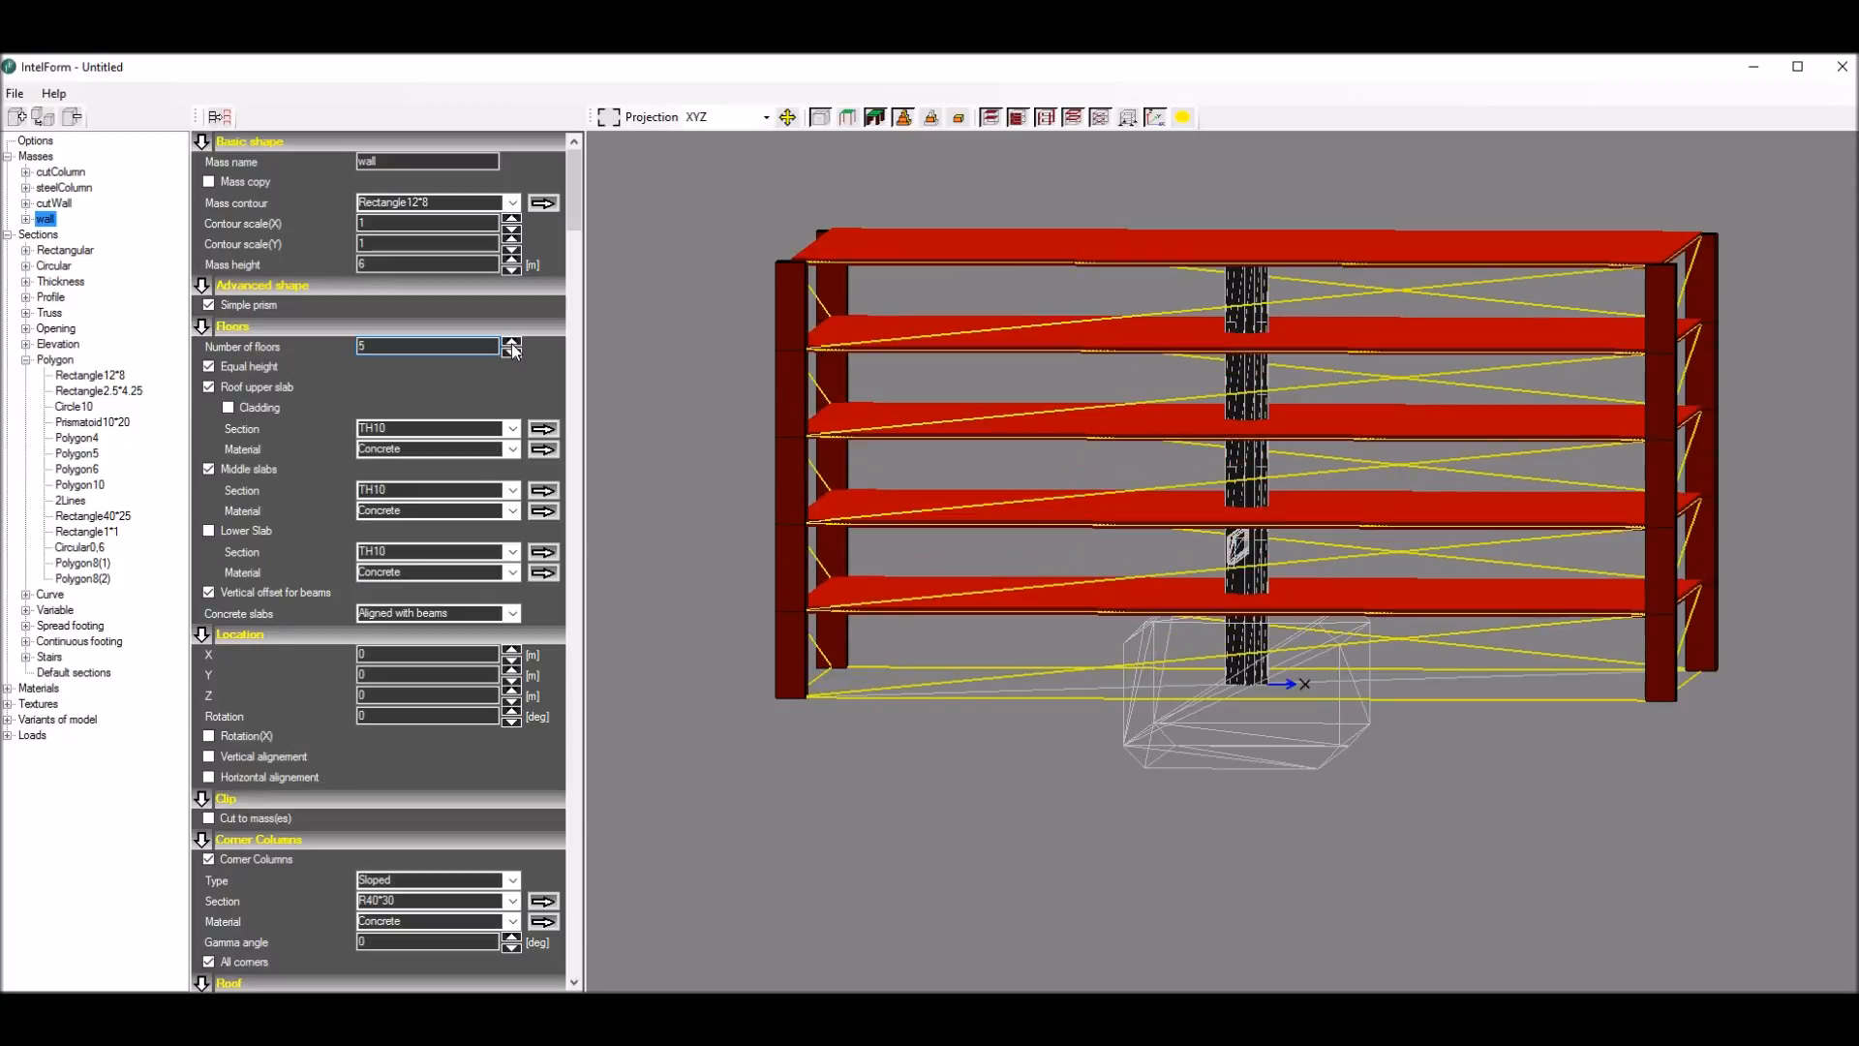
Step: Turn off the wall mass's roof upper slab, middle slabs and corner columns
left_click(208, 387)
left_click(208, 448)
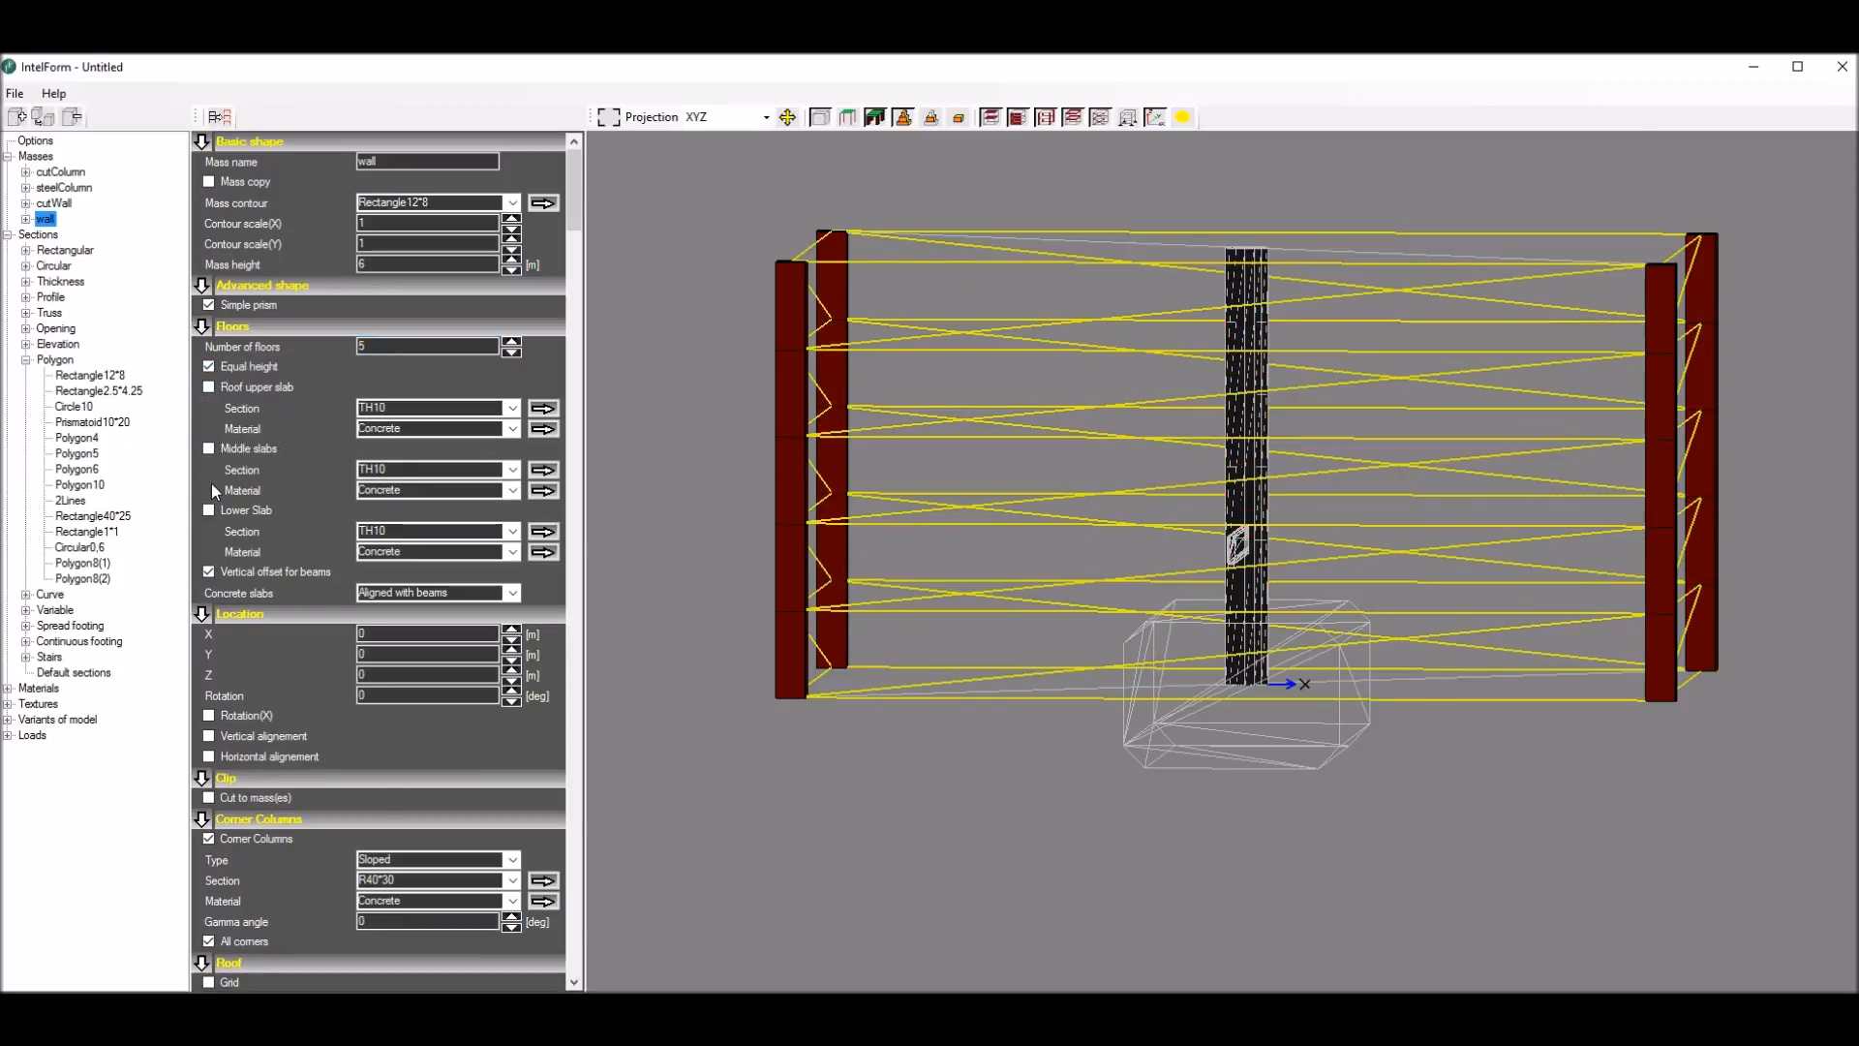
left_click(208, 838)
middle_click_drag(922, 356, 902, 374)
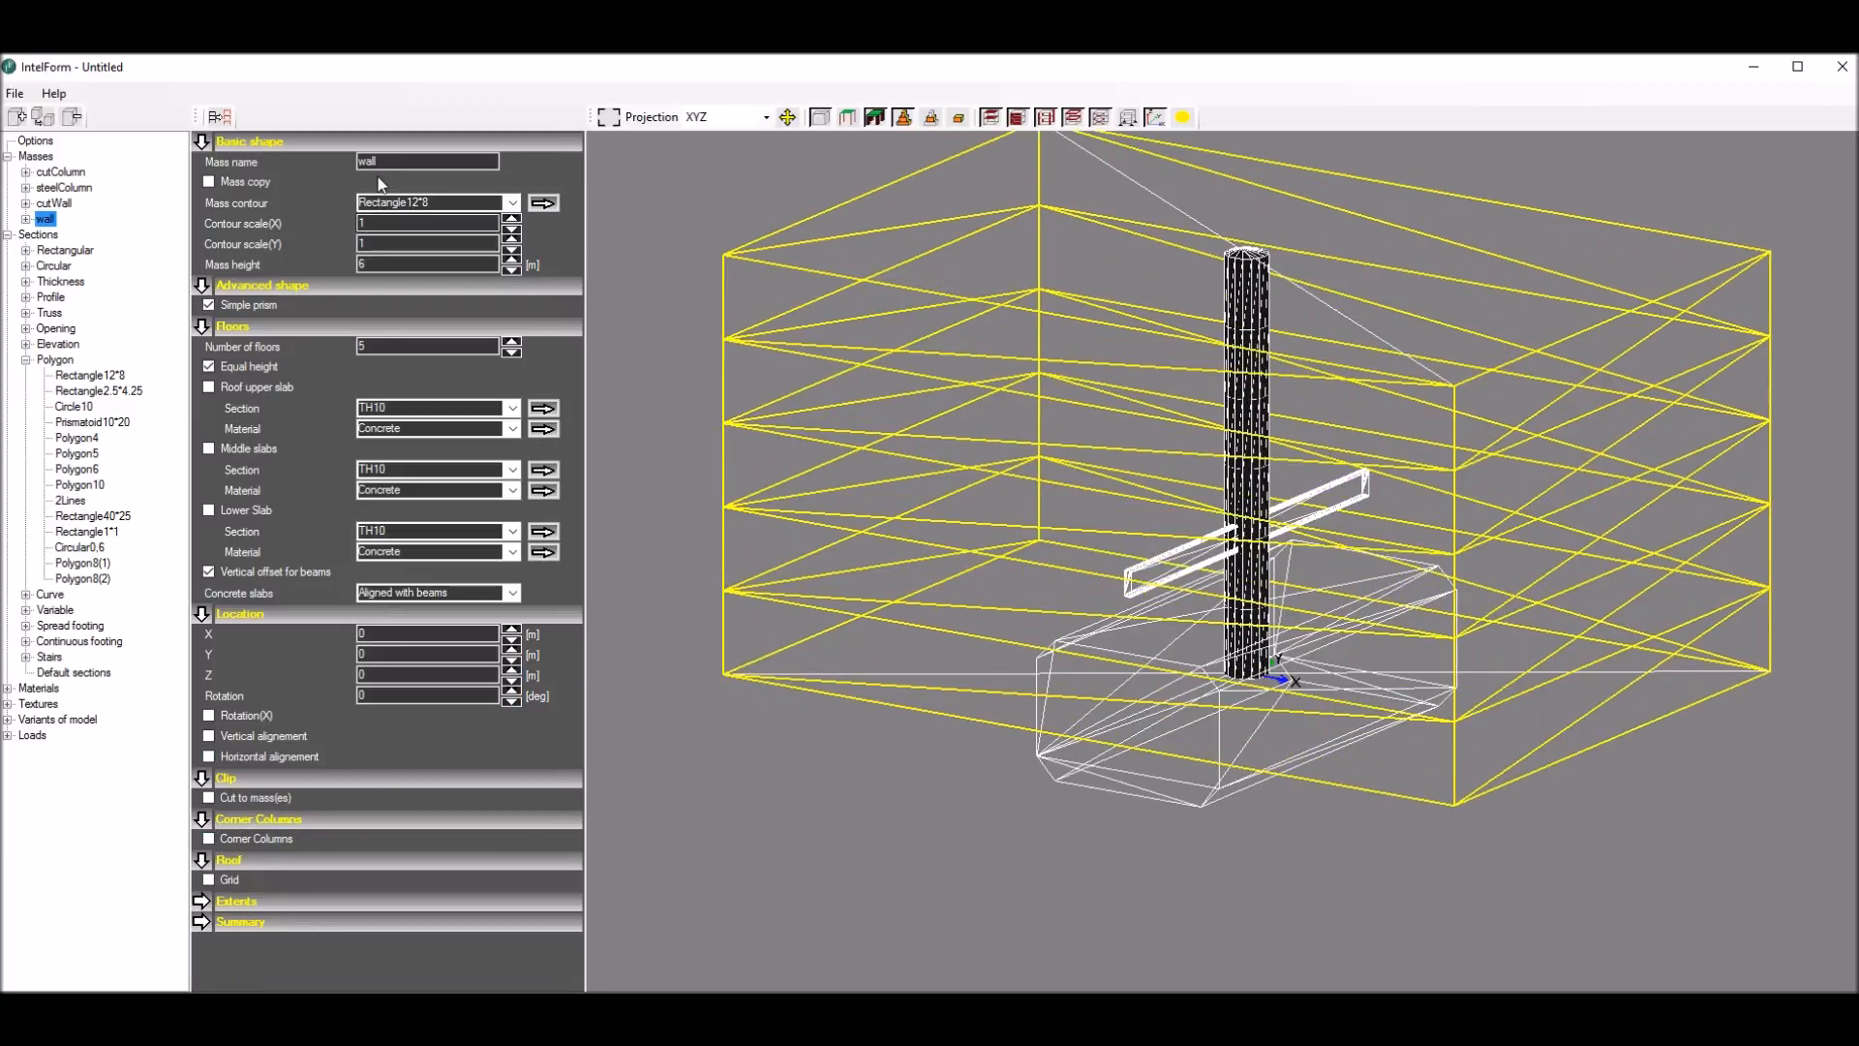
Step: Enable walls on contour line 1 of the wall mass
left_click(26, 219)
left_click(85, 235)
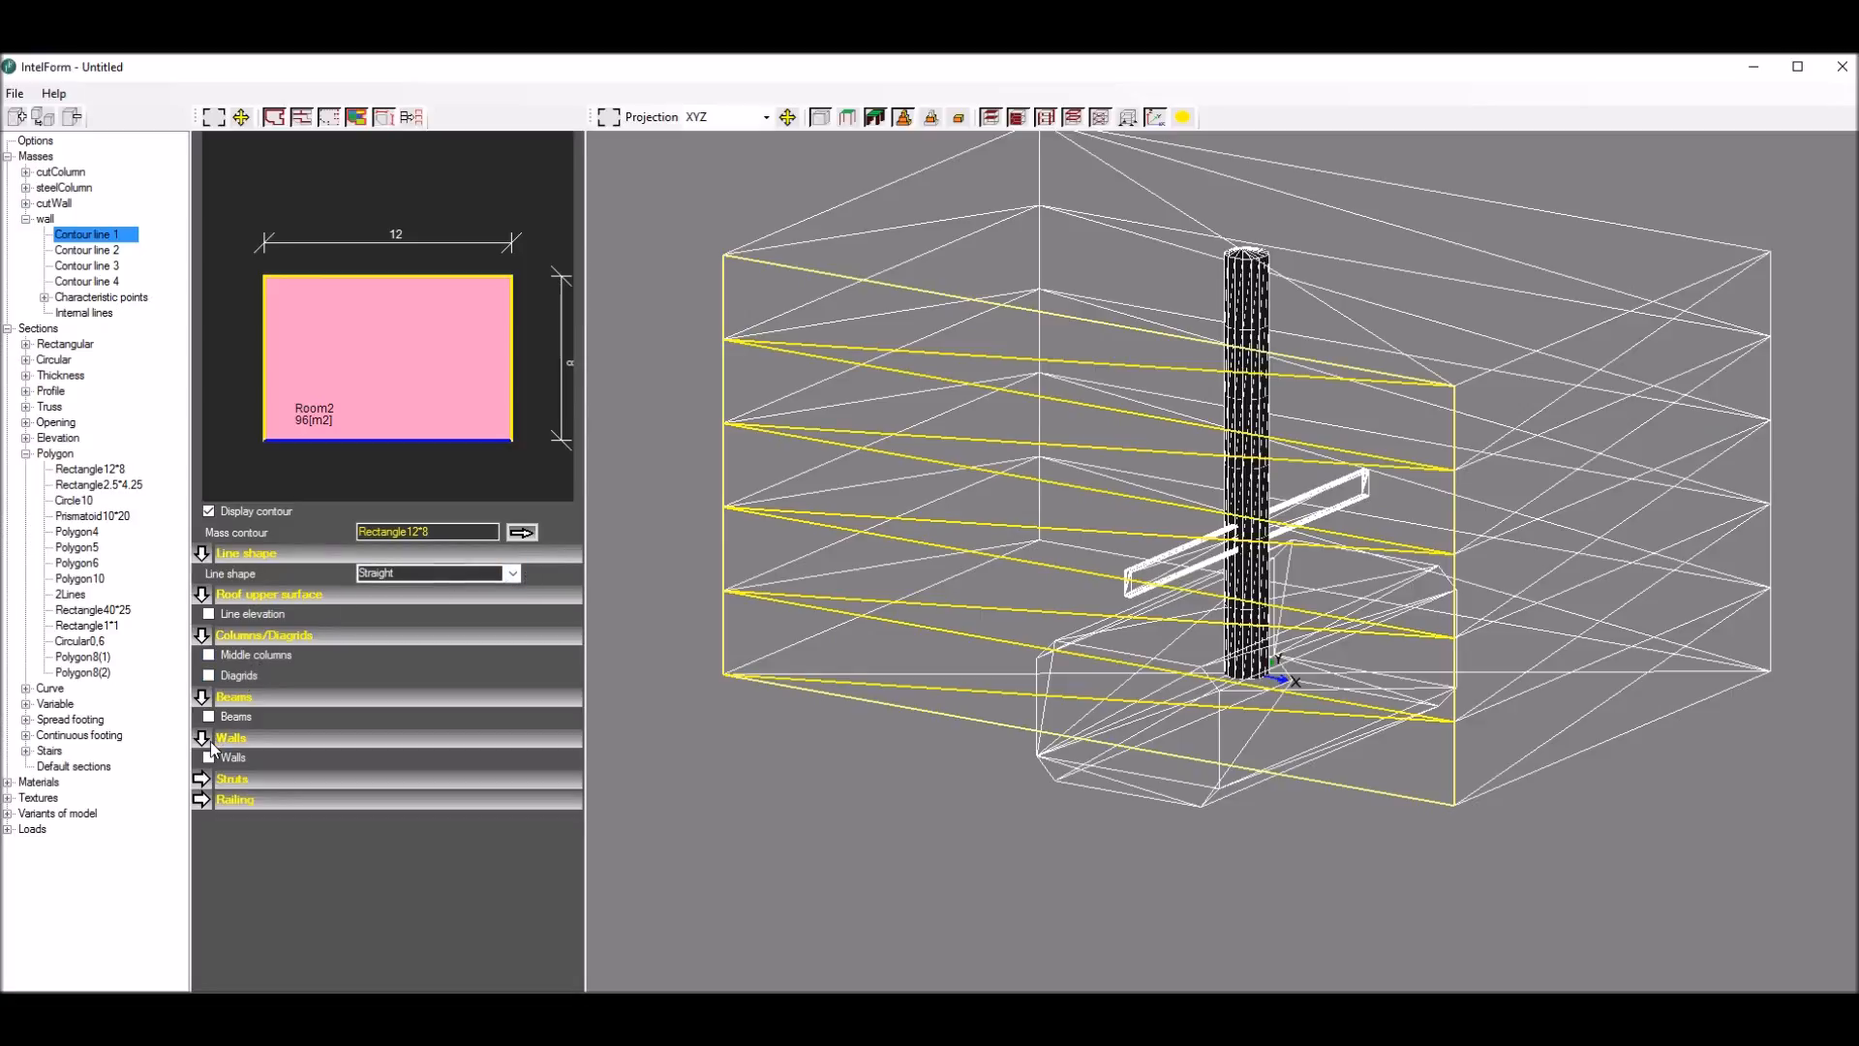
left_click(209, 757)
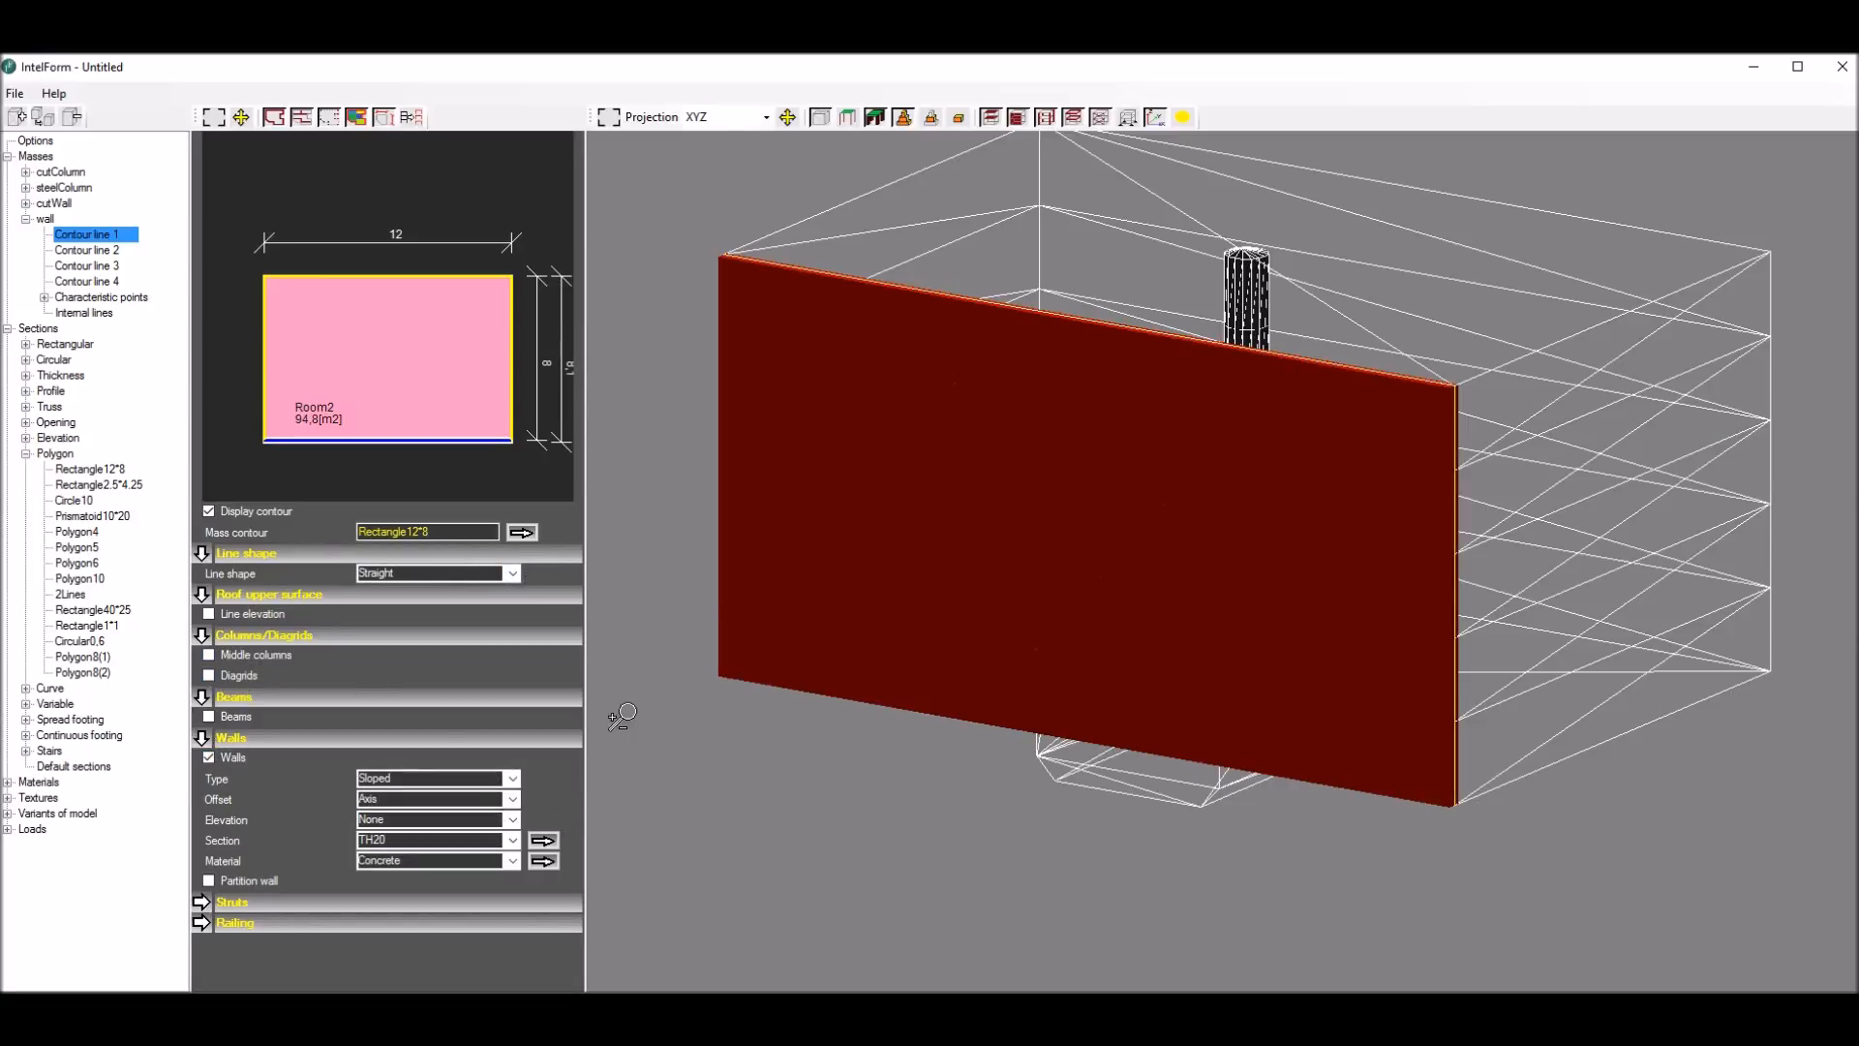
middle_click_drag(772, 450, 728, 453)
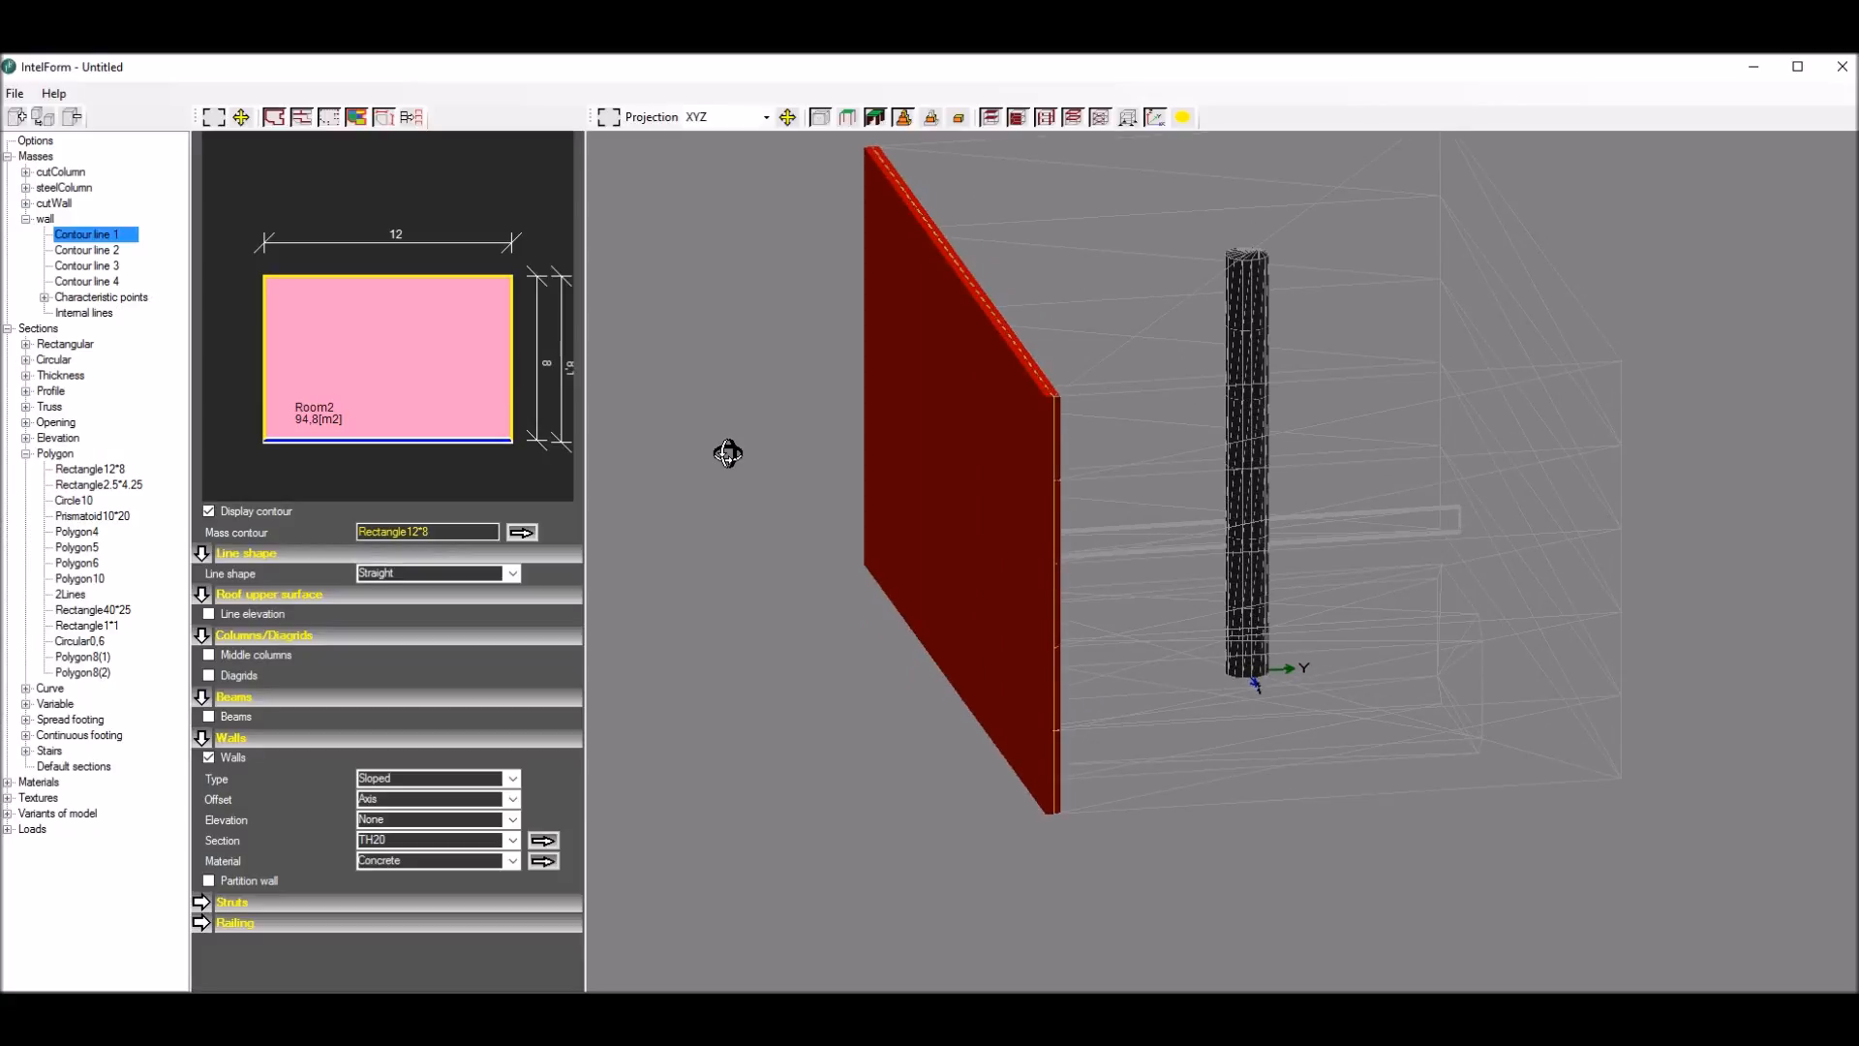
Step: Set the cutWall mass's Z location to 3 m and its mass height to 14 m
left_click(55, 203)
left_click(513, 588)
left_click(513, 589)
left_click(514, 589)
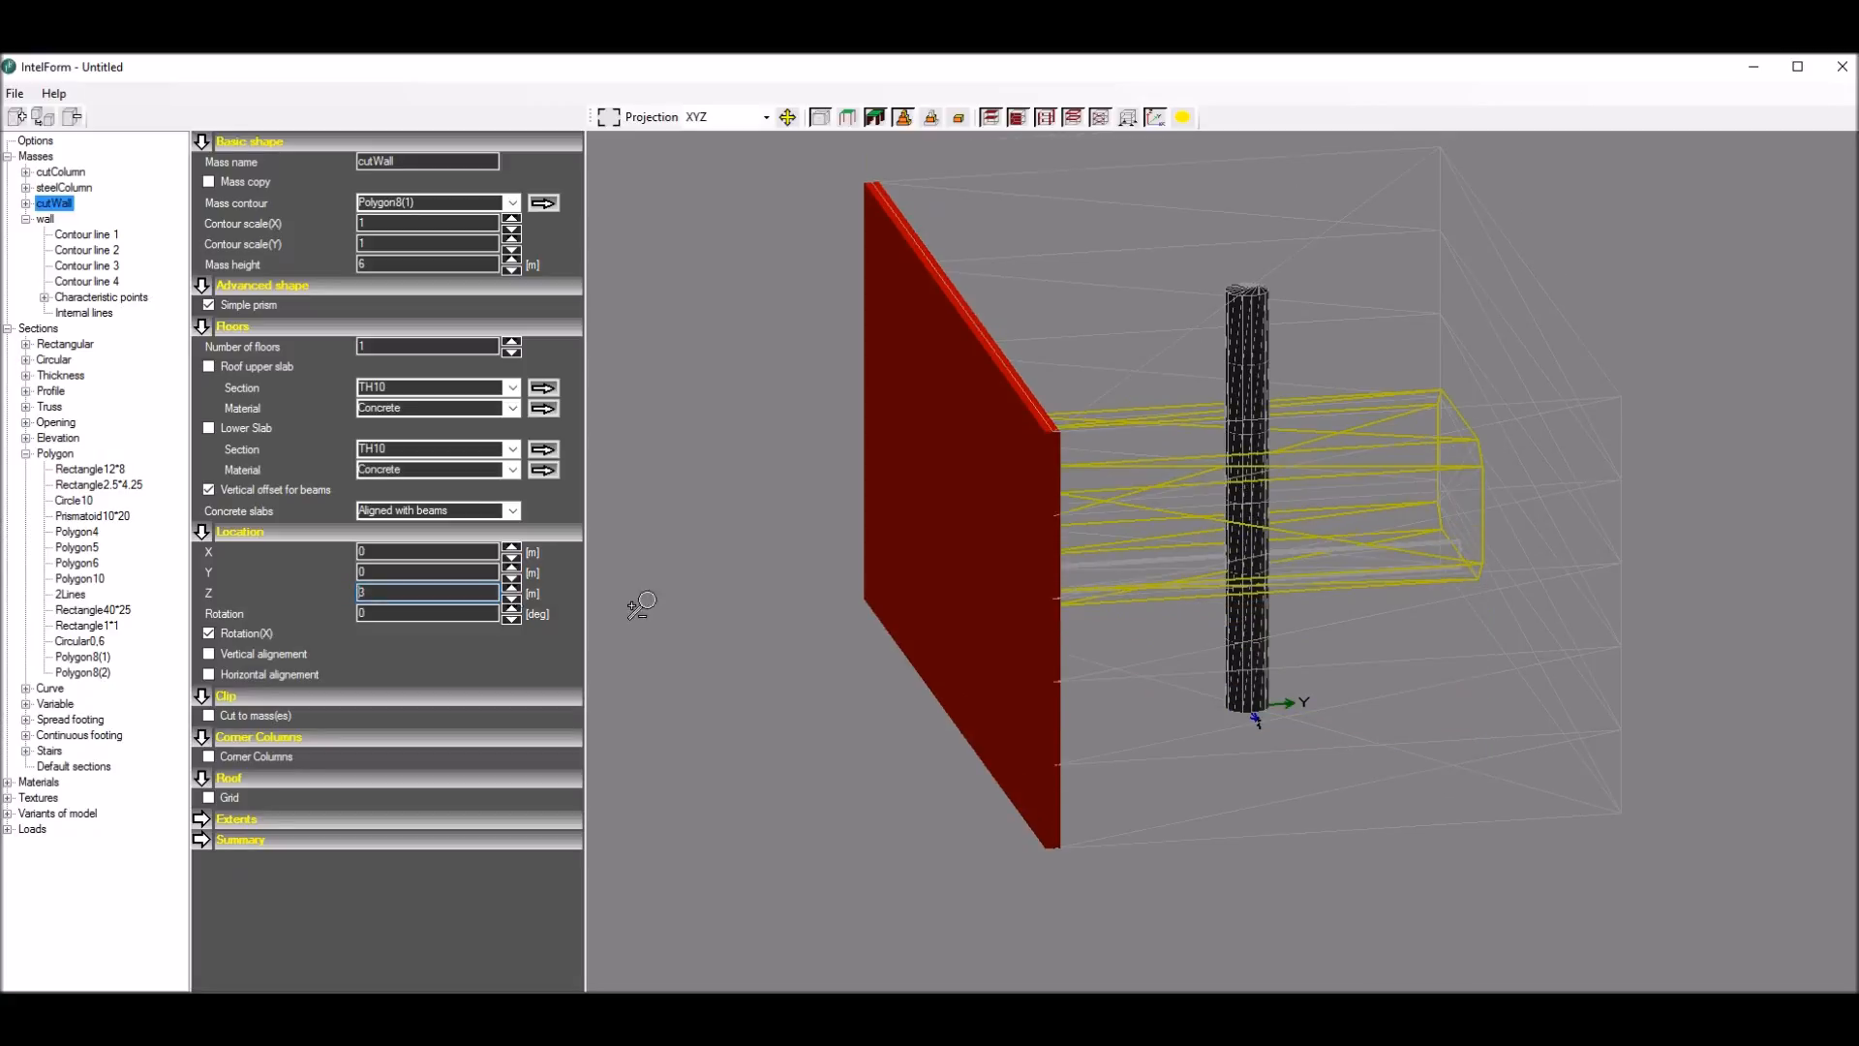
left_click(512, 259)
left_click(511, 259)
left_click(511, 259)
left_click(511, 258)
left_click_drag(814, 365, 871, 356)
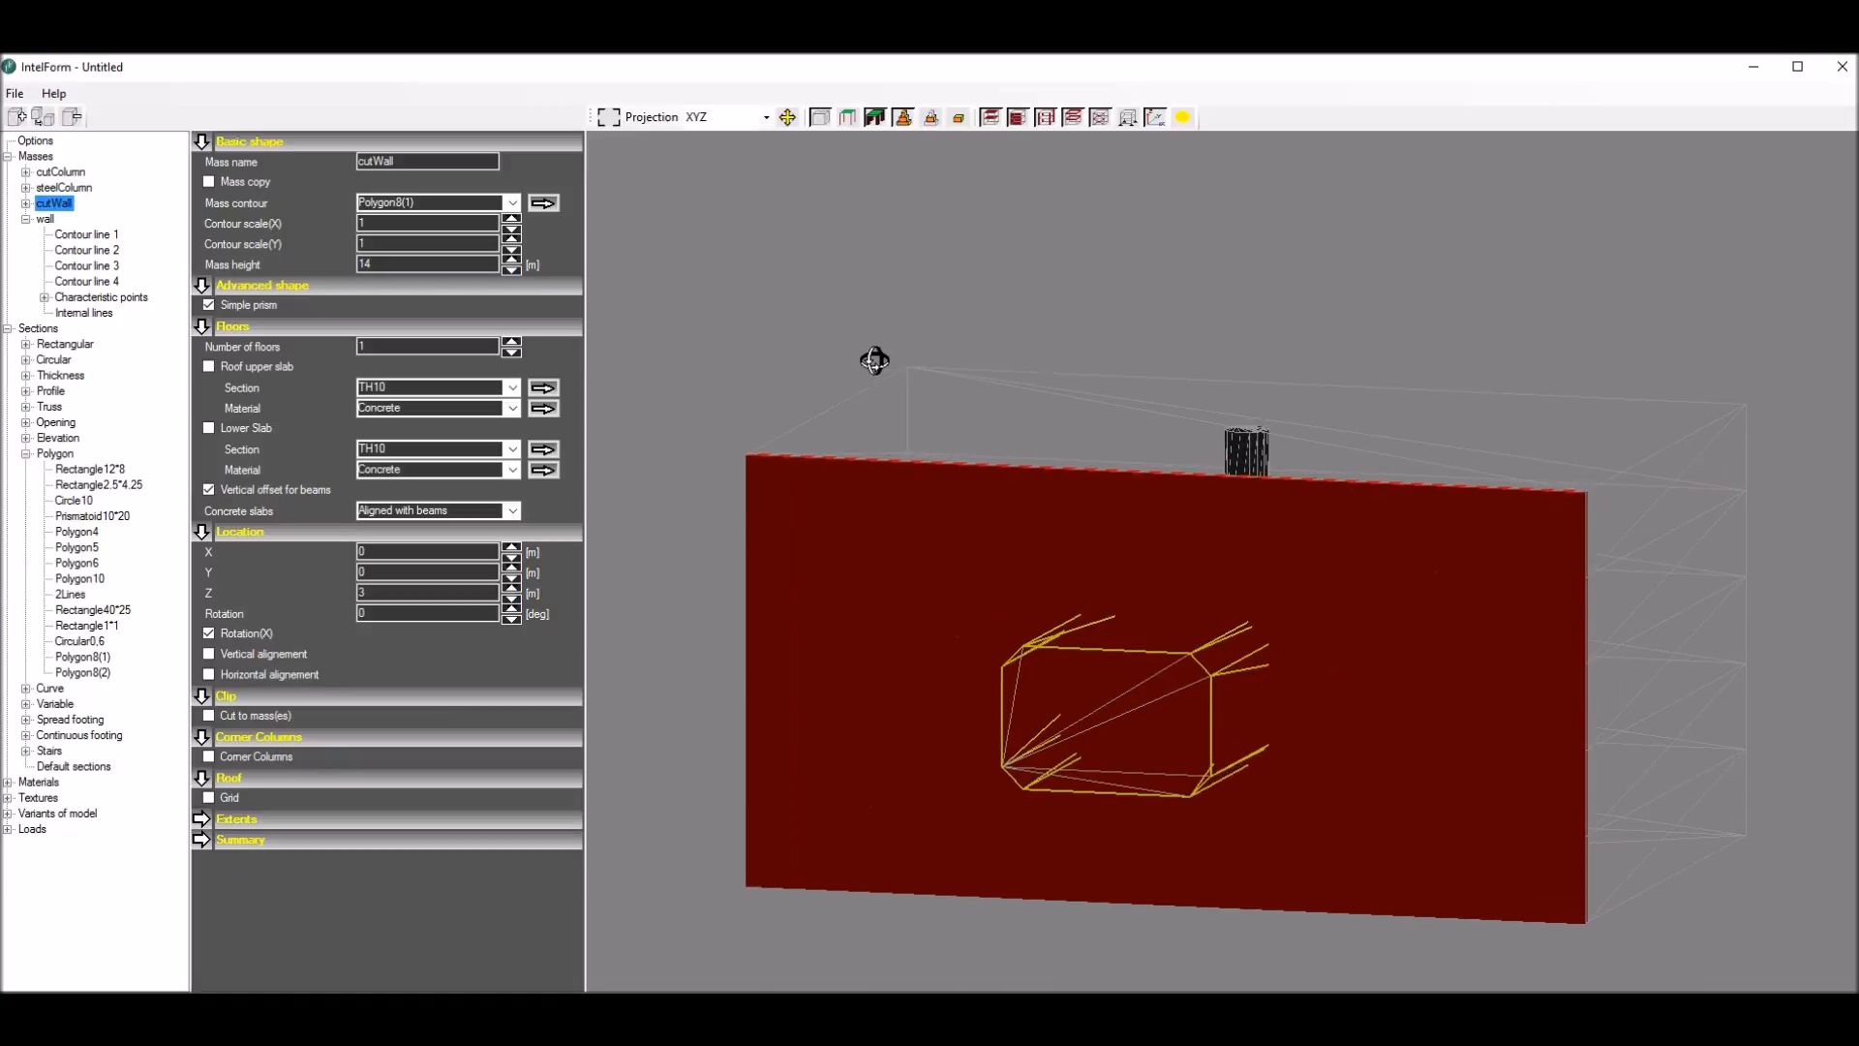
Step: Clip the wall mass with cutWall as its single cutting mass
left_click(45, 220)
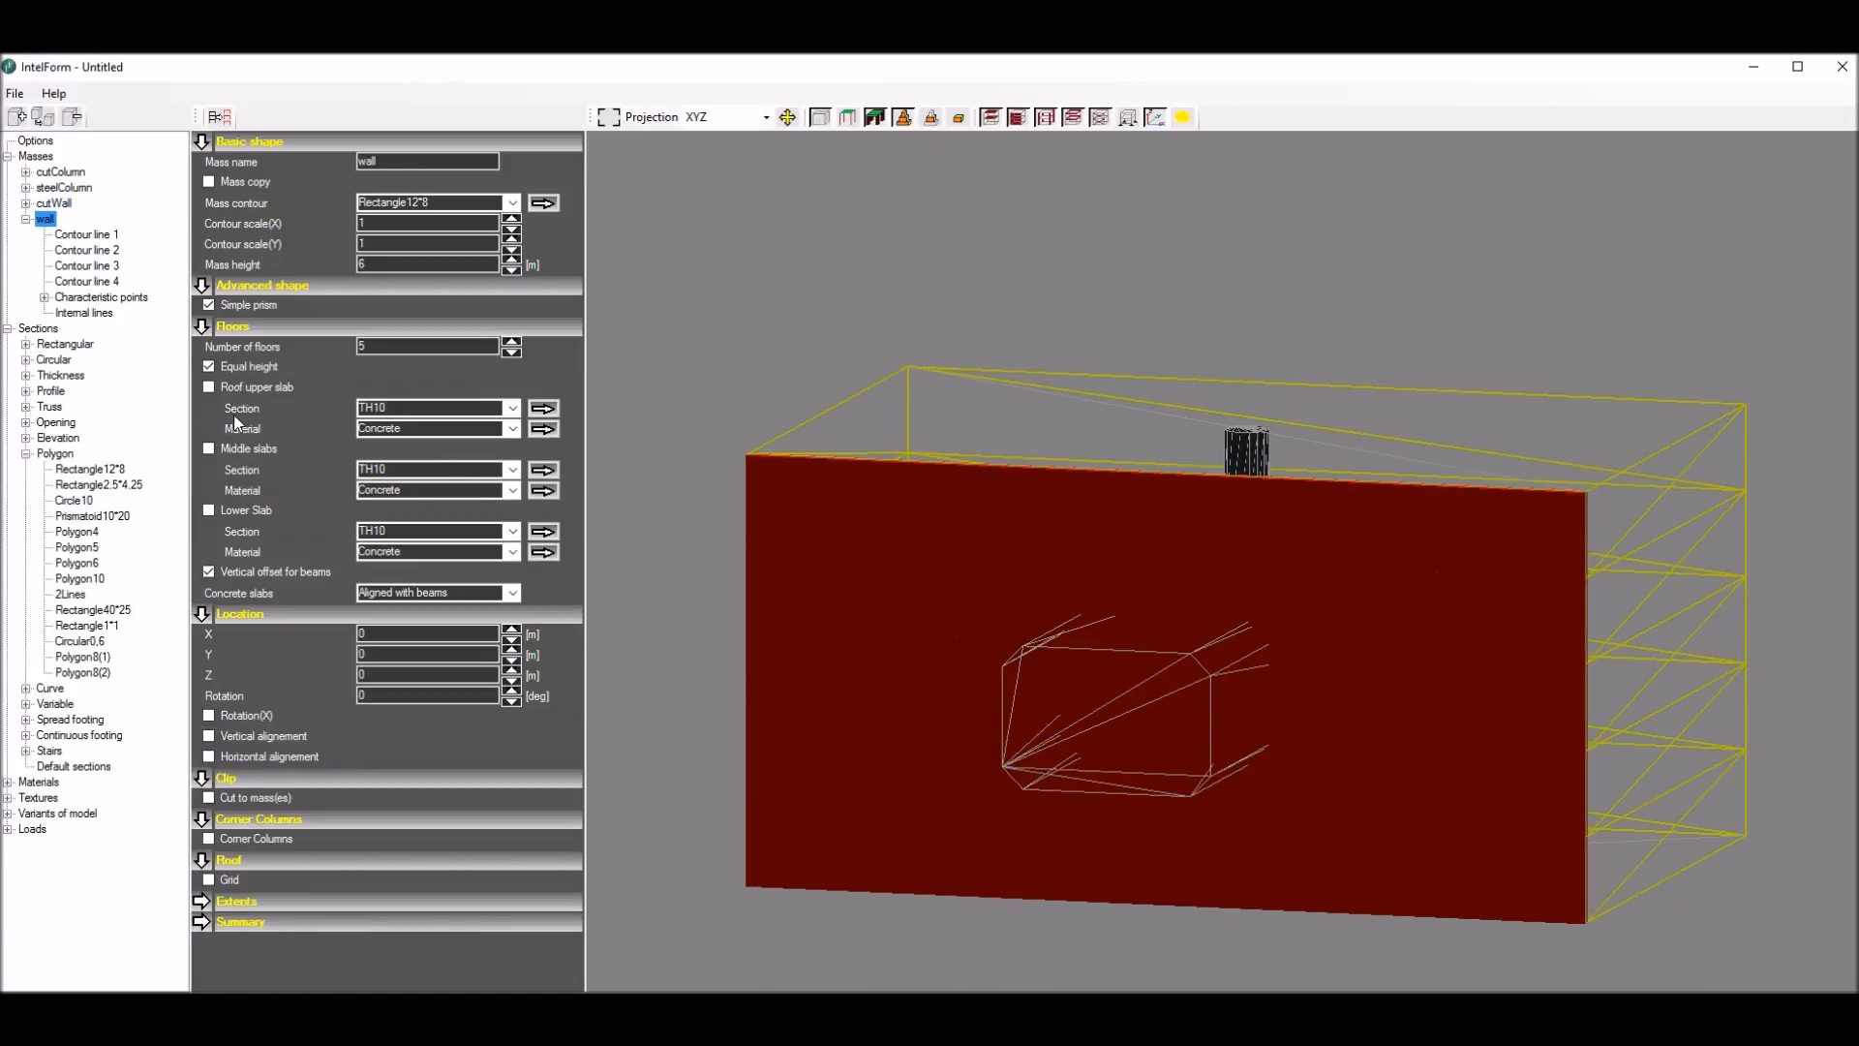
left_click(216, 800)
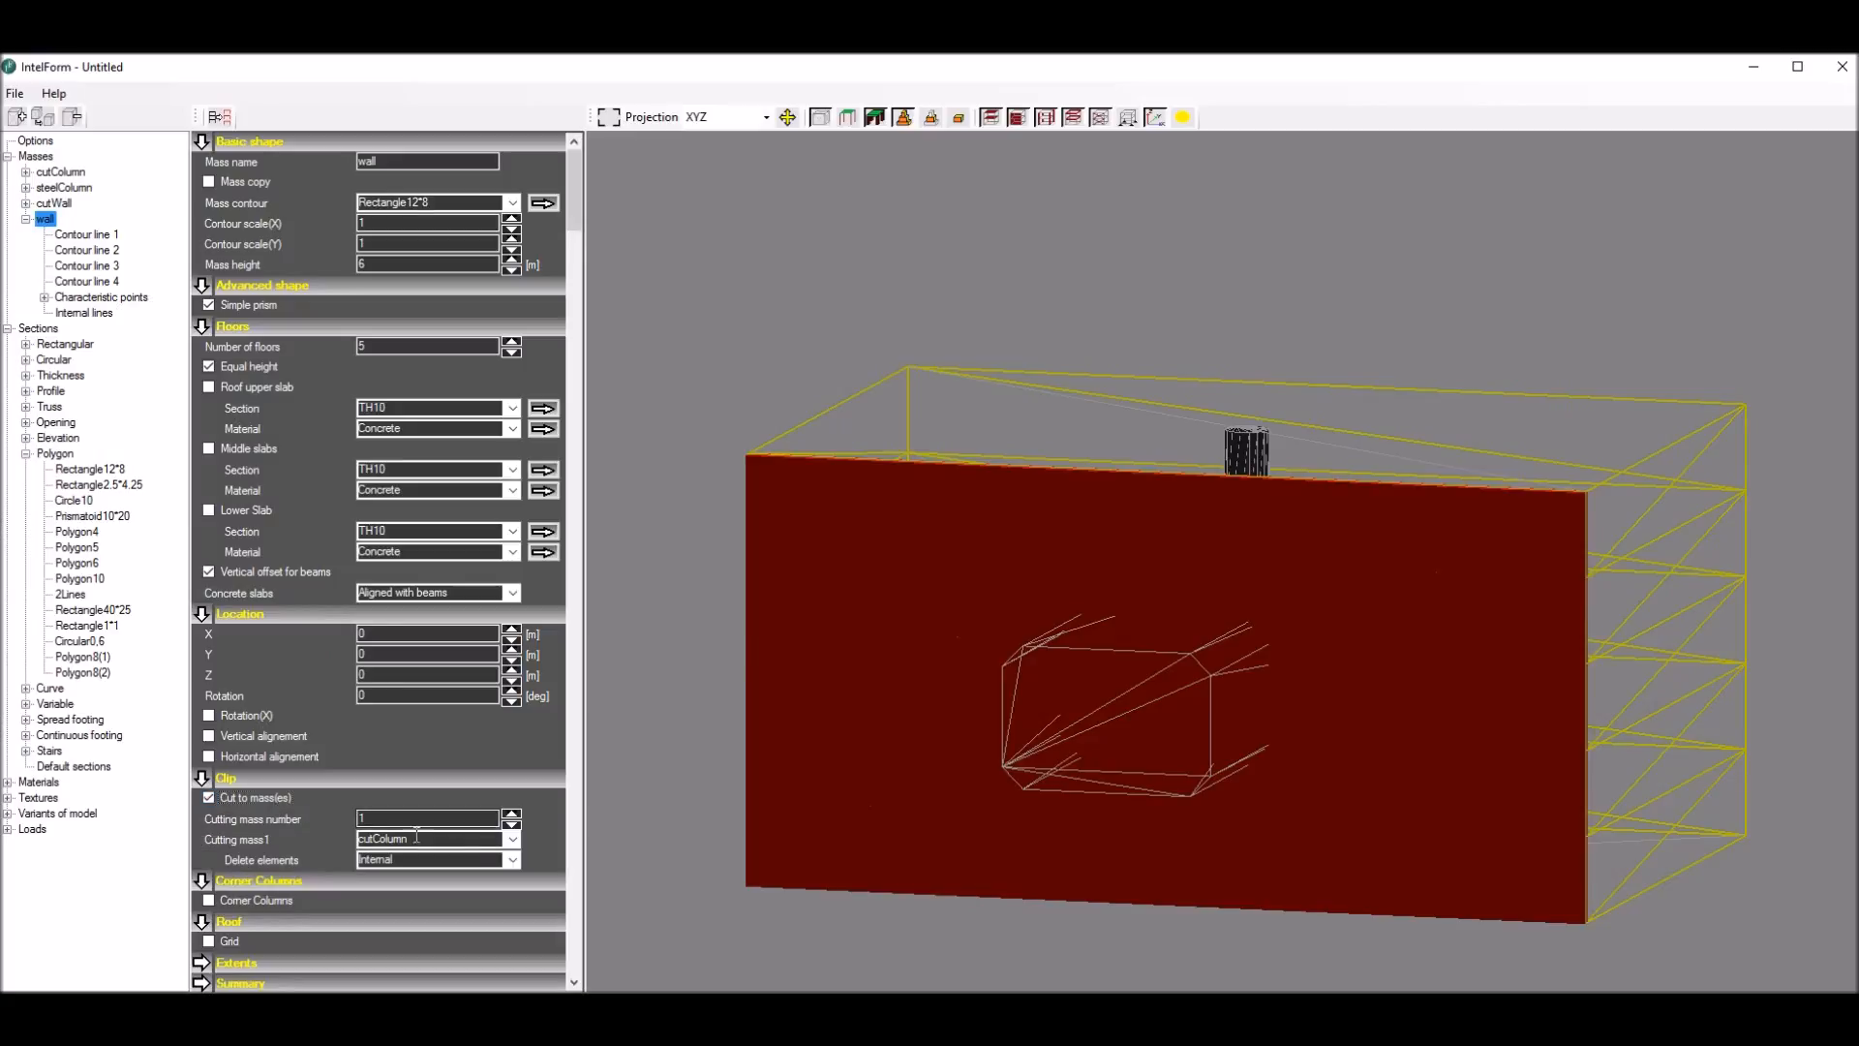
left_click(512, 840)
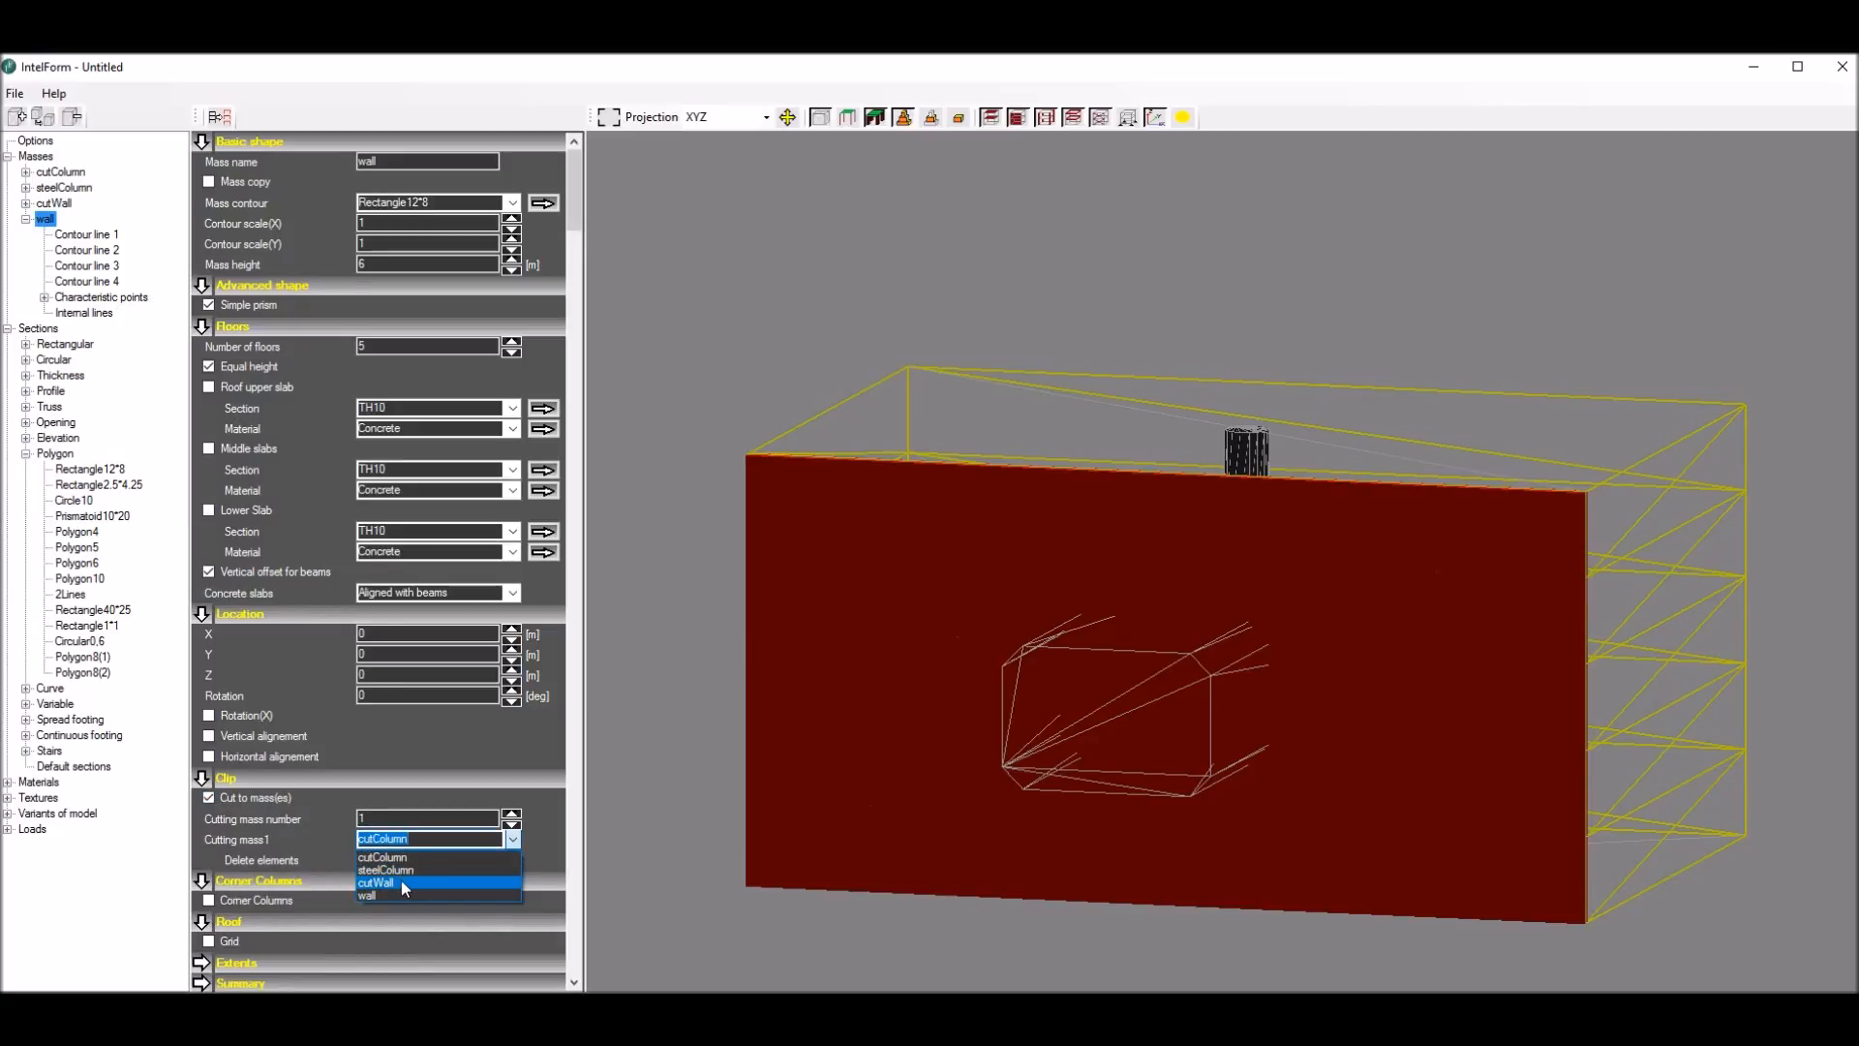
left_click(401, 880)
left_click_drag(802, 544, 813, 534)
Step: Scale the cutWall contour to 2.5 in X and 1.5 in Y
left_click(54, 202)
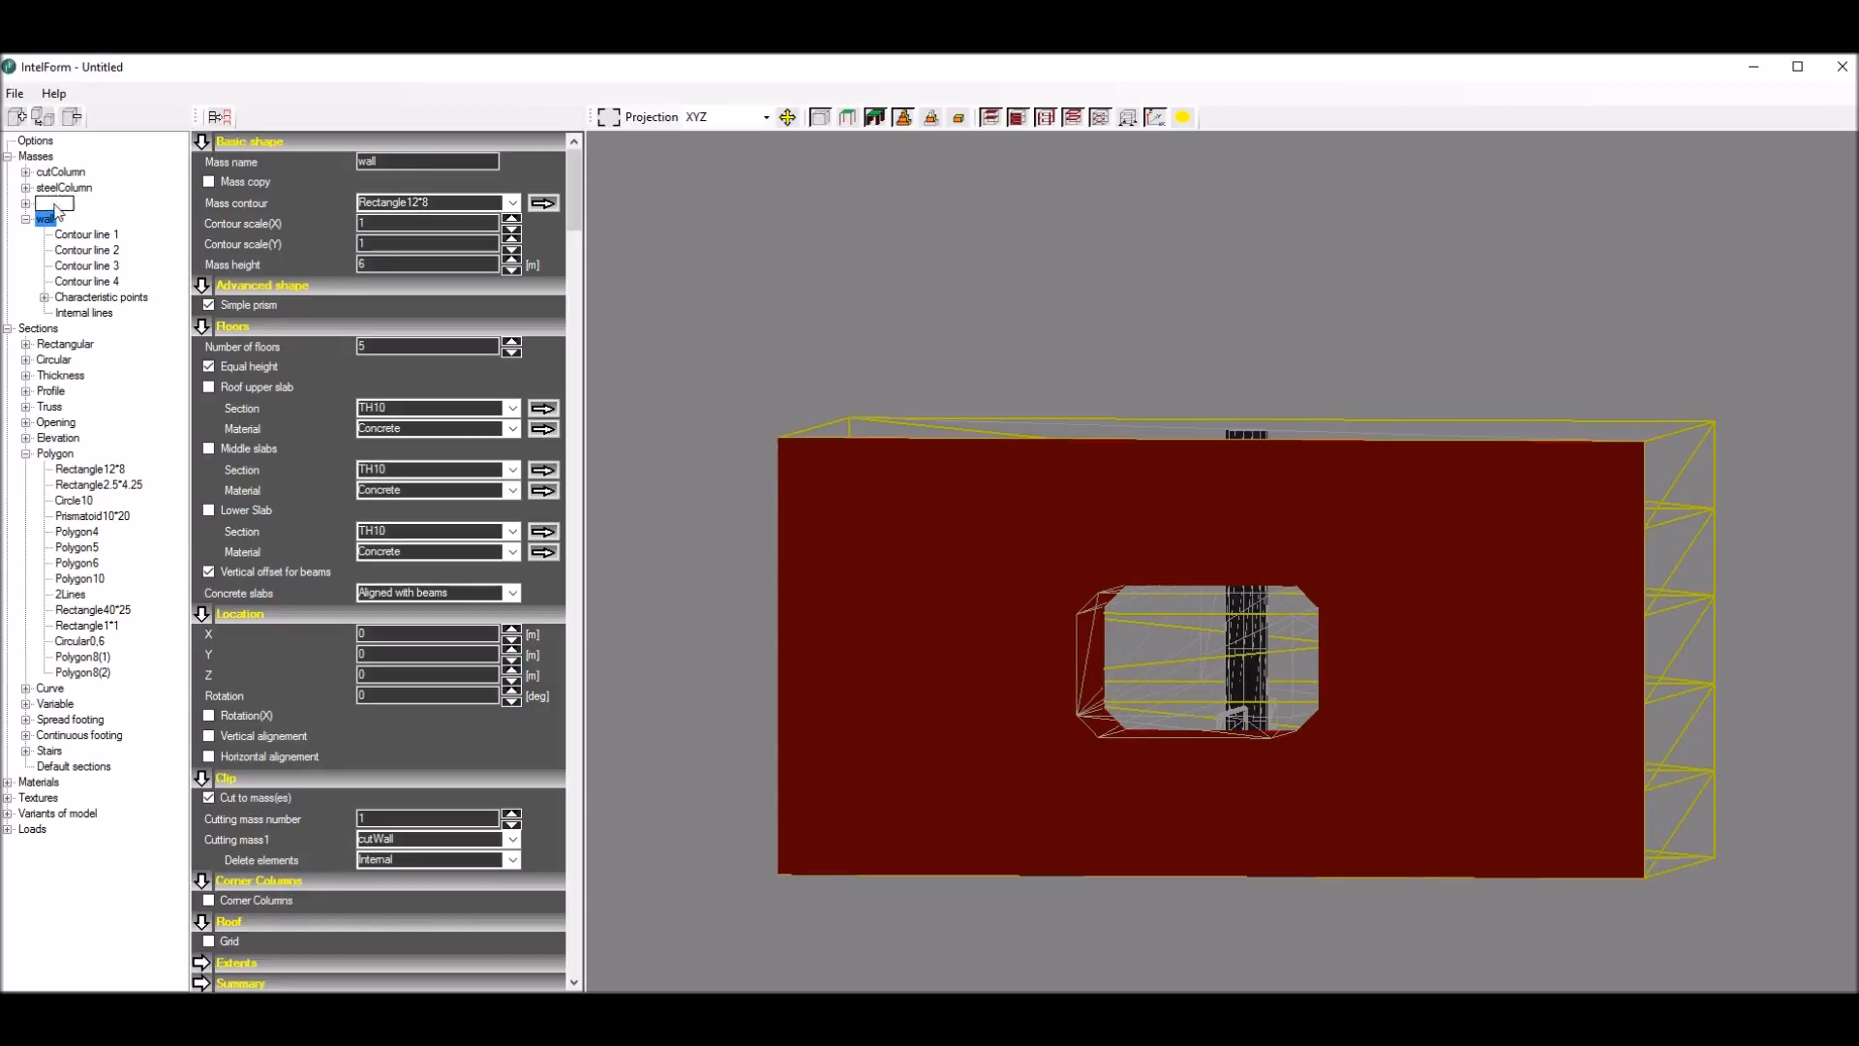
left_click(512, 238)
left_click(512, 239)
left_click(513, 238)
left_click(513, 237)
left_click(515, 236)
double_click(362, 224)
type("2")
left_click(513, 219)
left_click(513, 219)
left_click(513, 219)
left_click(513, 219)
left_click(513, 219)
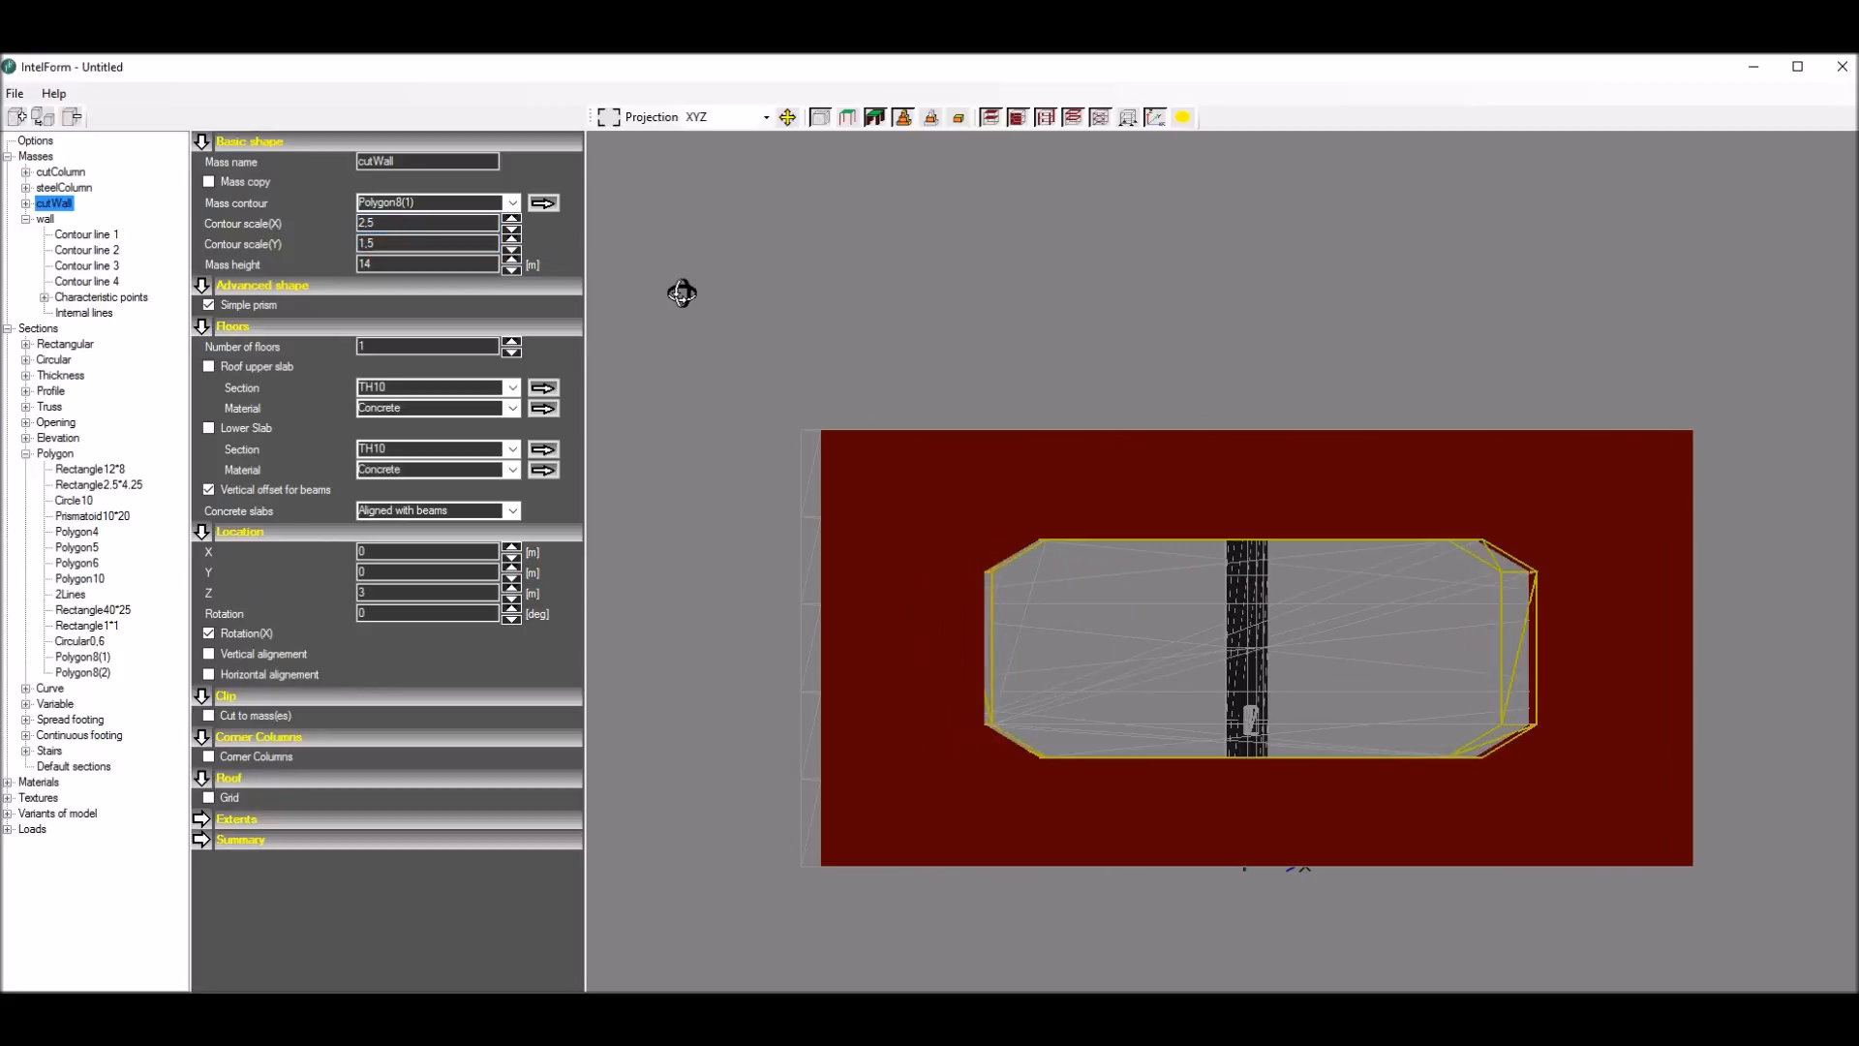
Step: Change the line shape of cutWall's four diagonal corner contour lines to Fillet, checking the opening in XZ projection
left_click(766, 117)
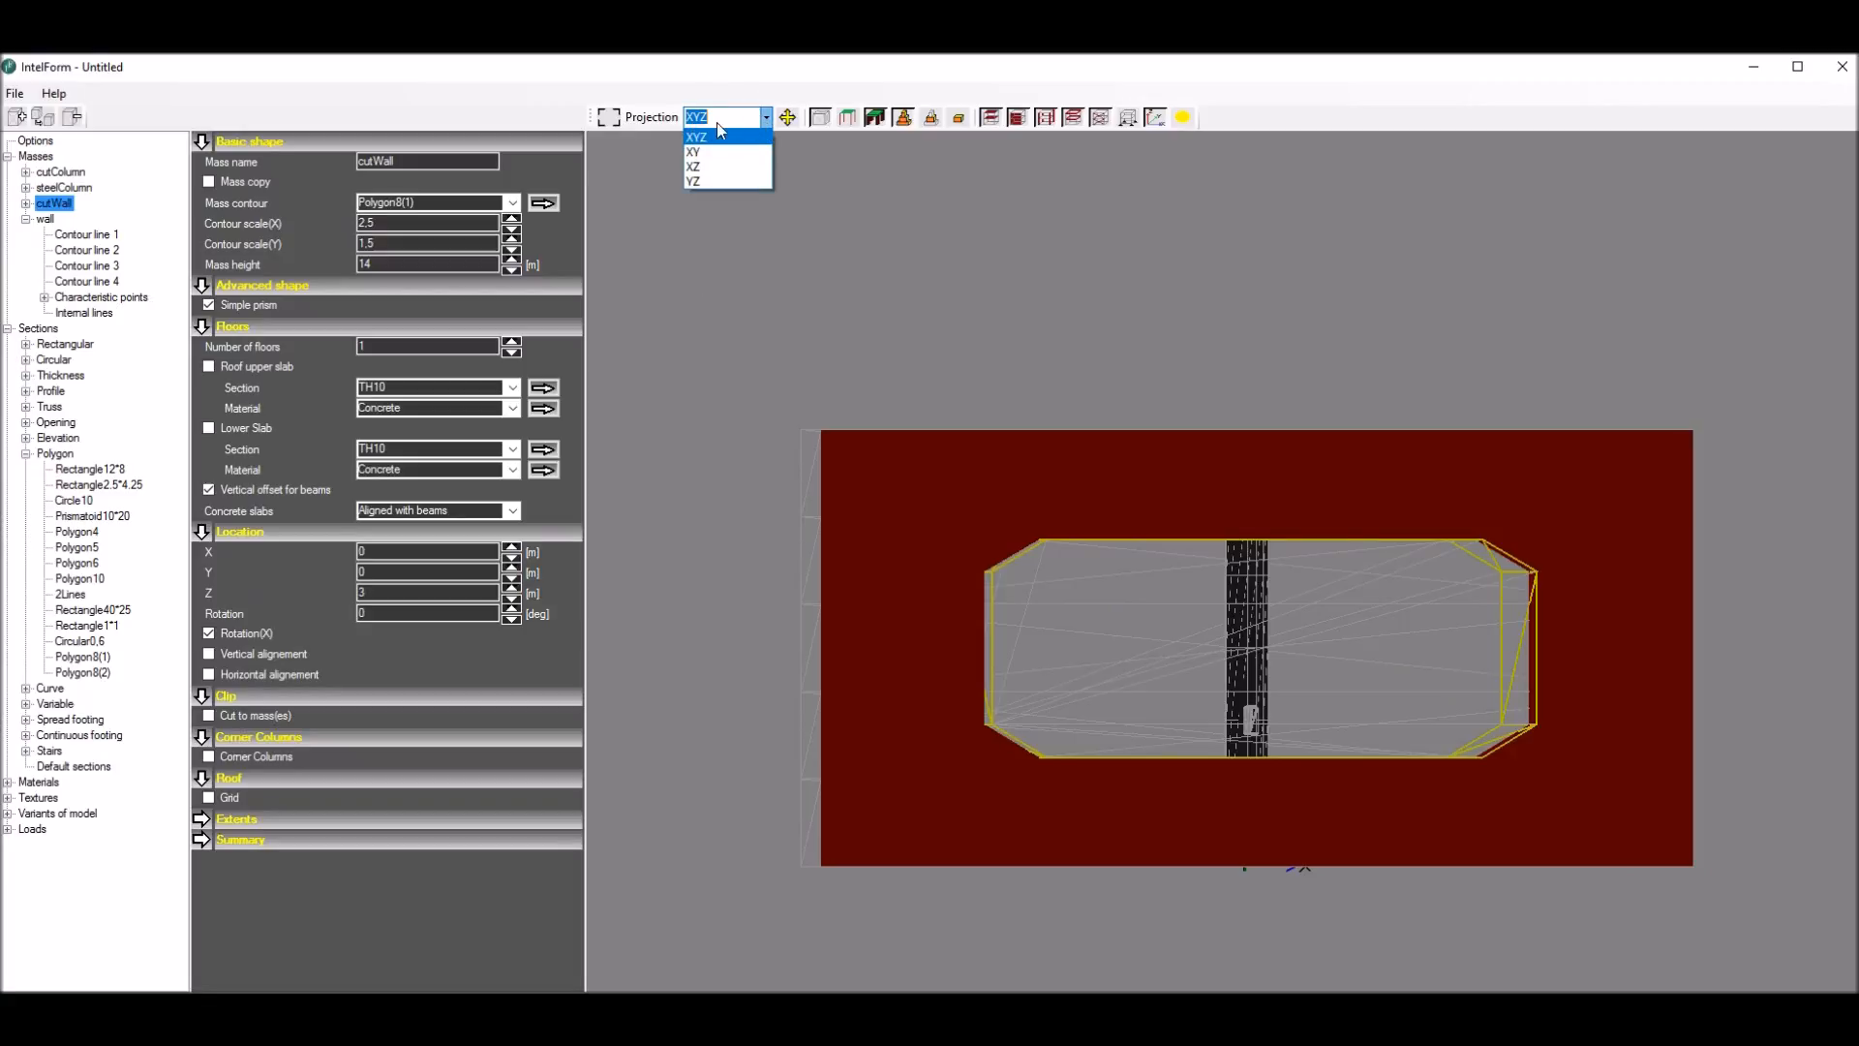
left_click(697, 167)
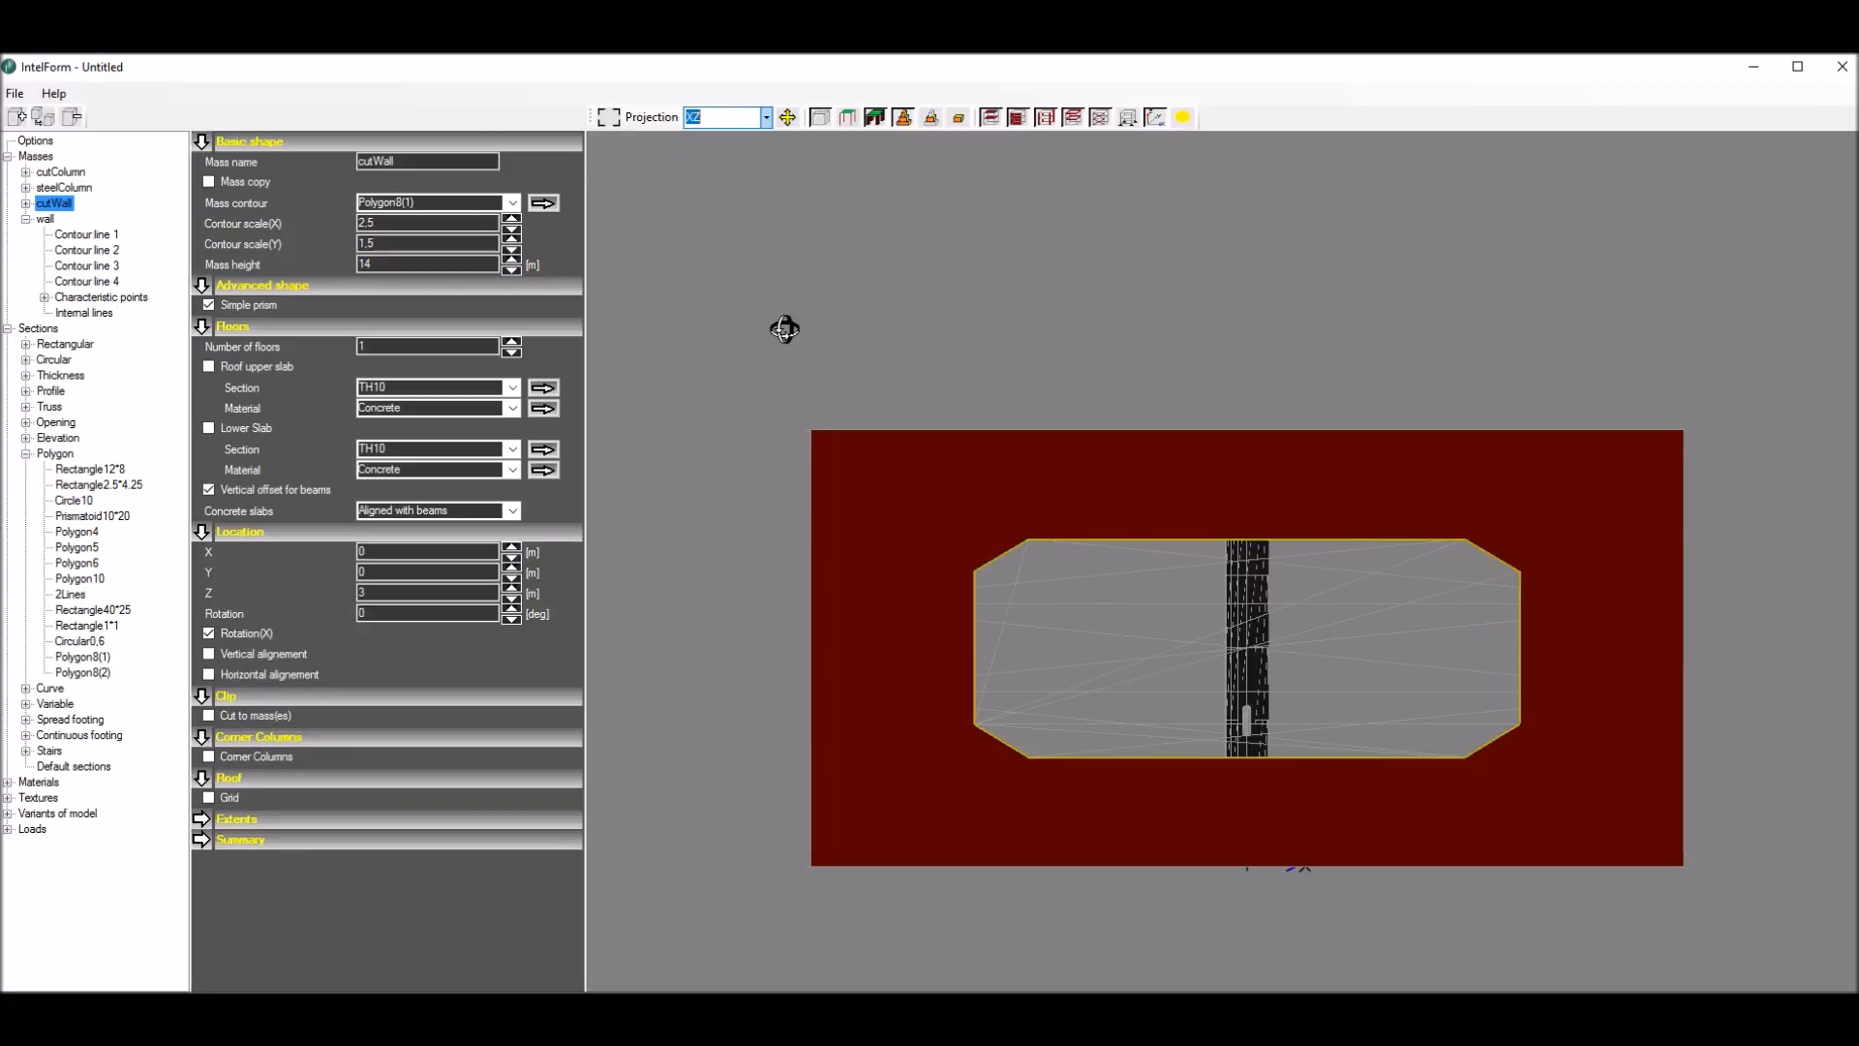
left_click(26, 203)
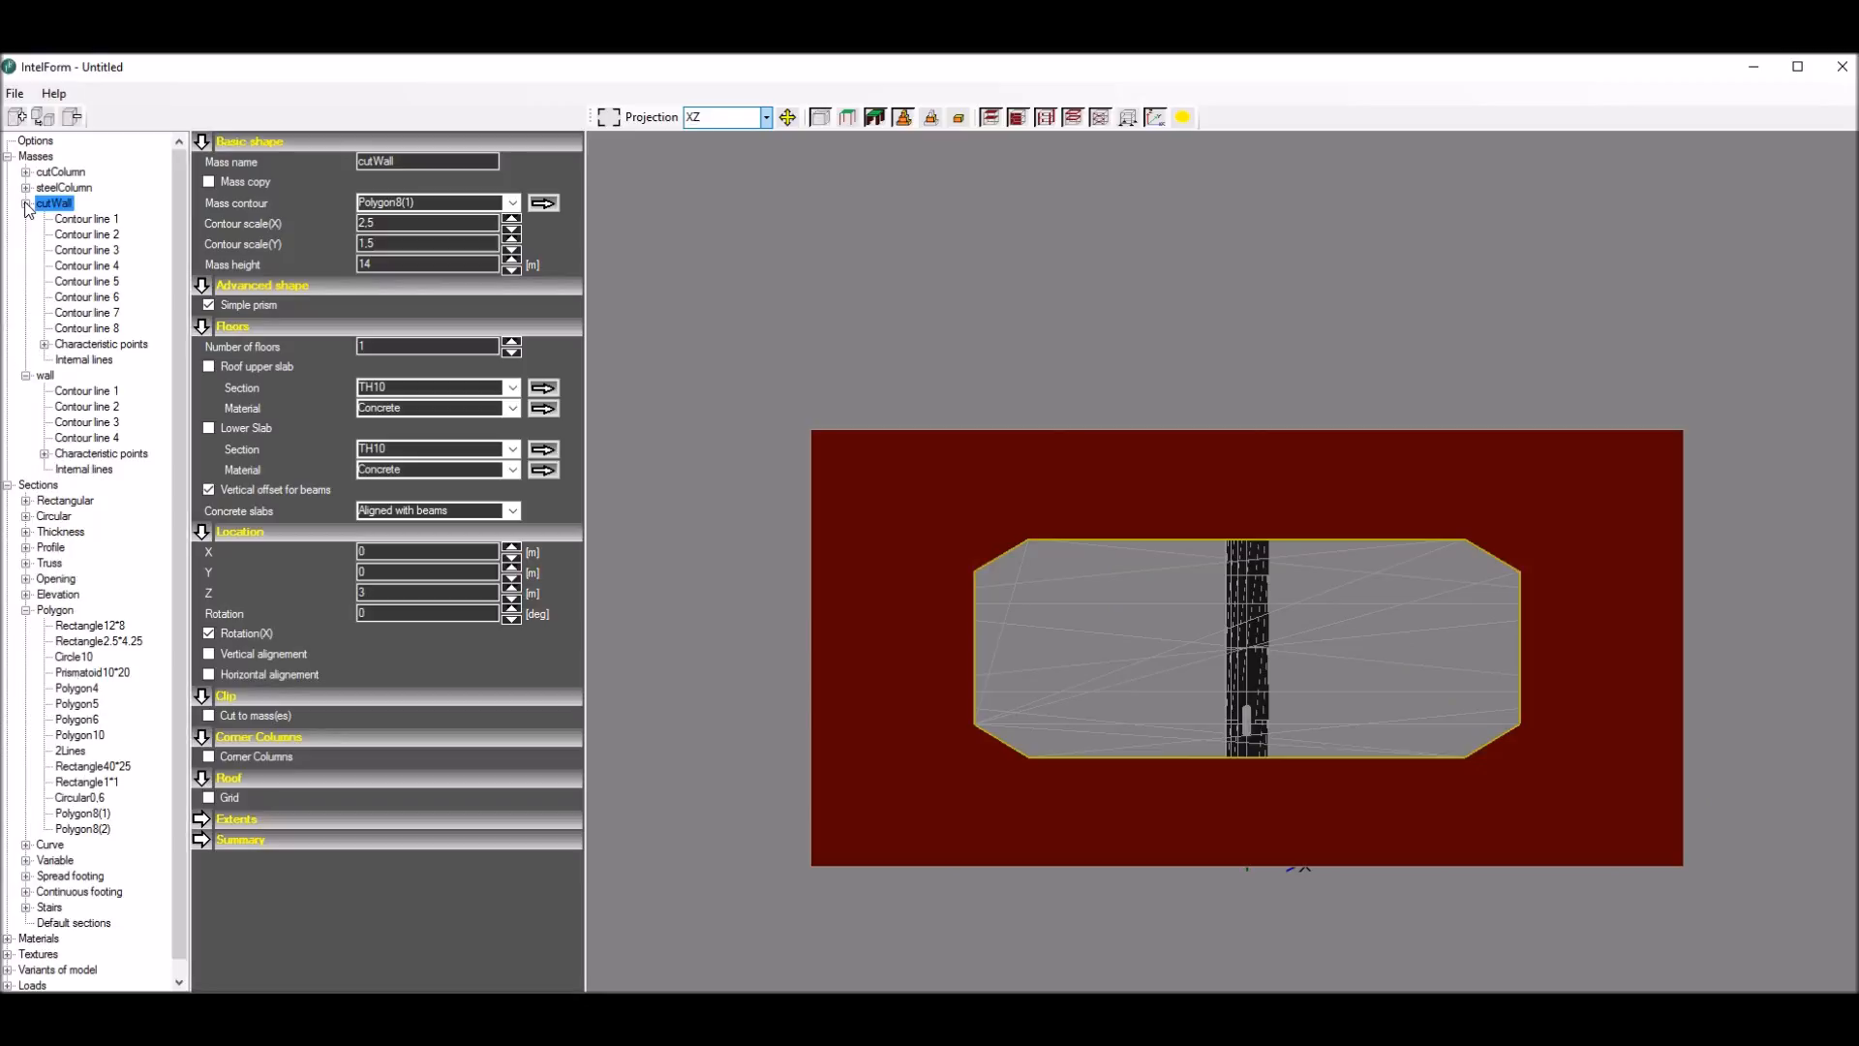
left_click(86, 219)
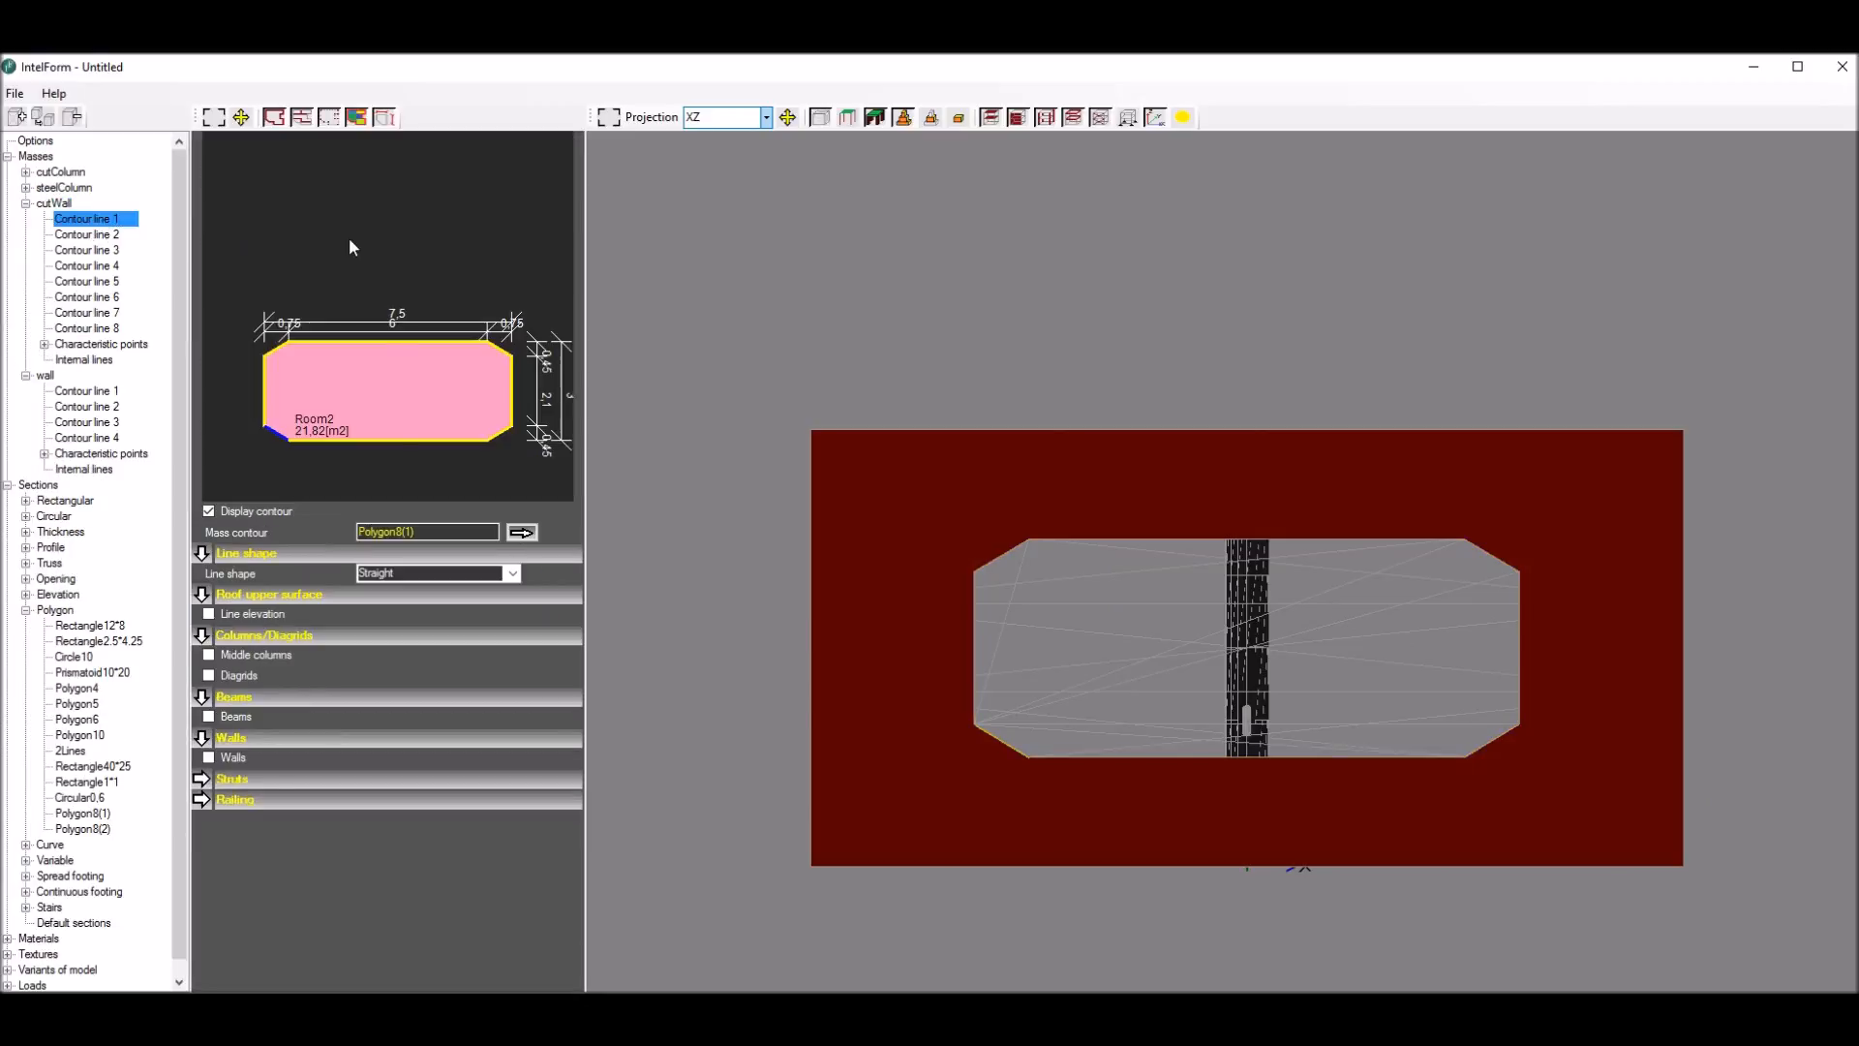
left_click(501, 434, "ctrl")
left_click(501, 349, "ctrl")
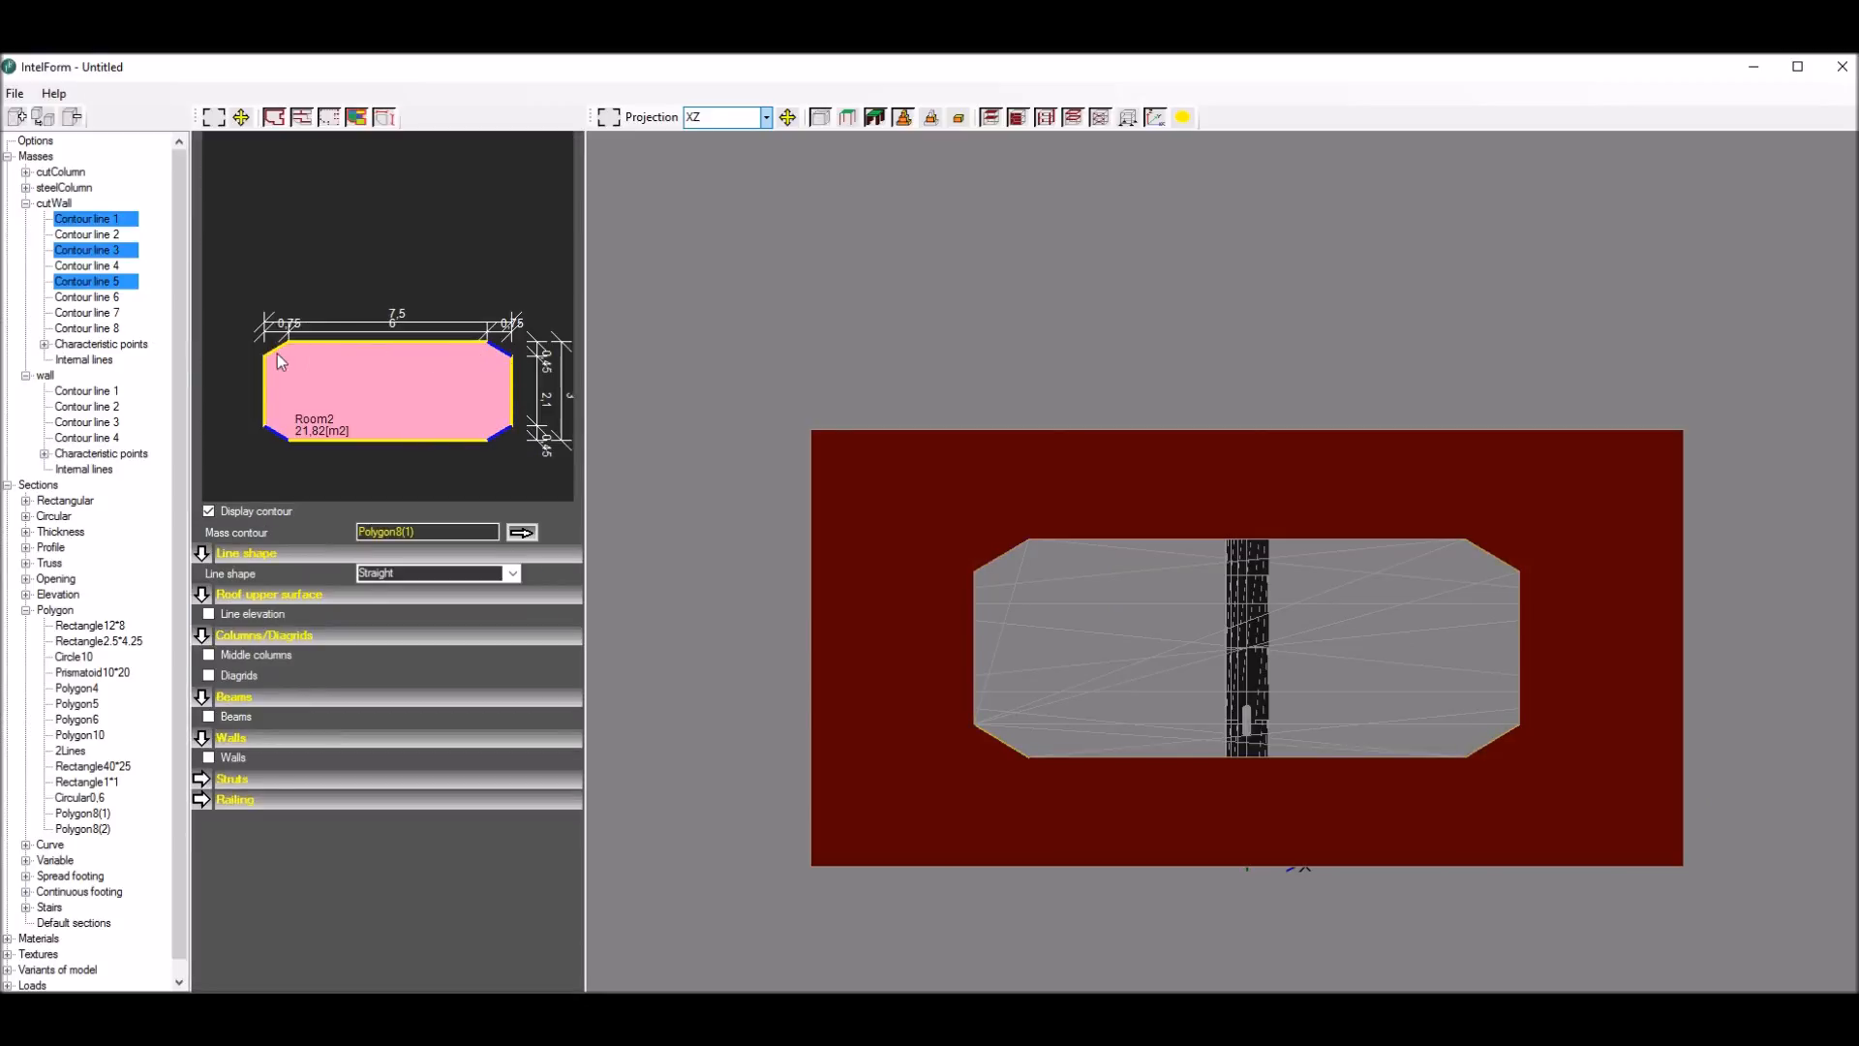
left_click(278, 357, "ctrl")
left_click(514, 574)
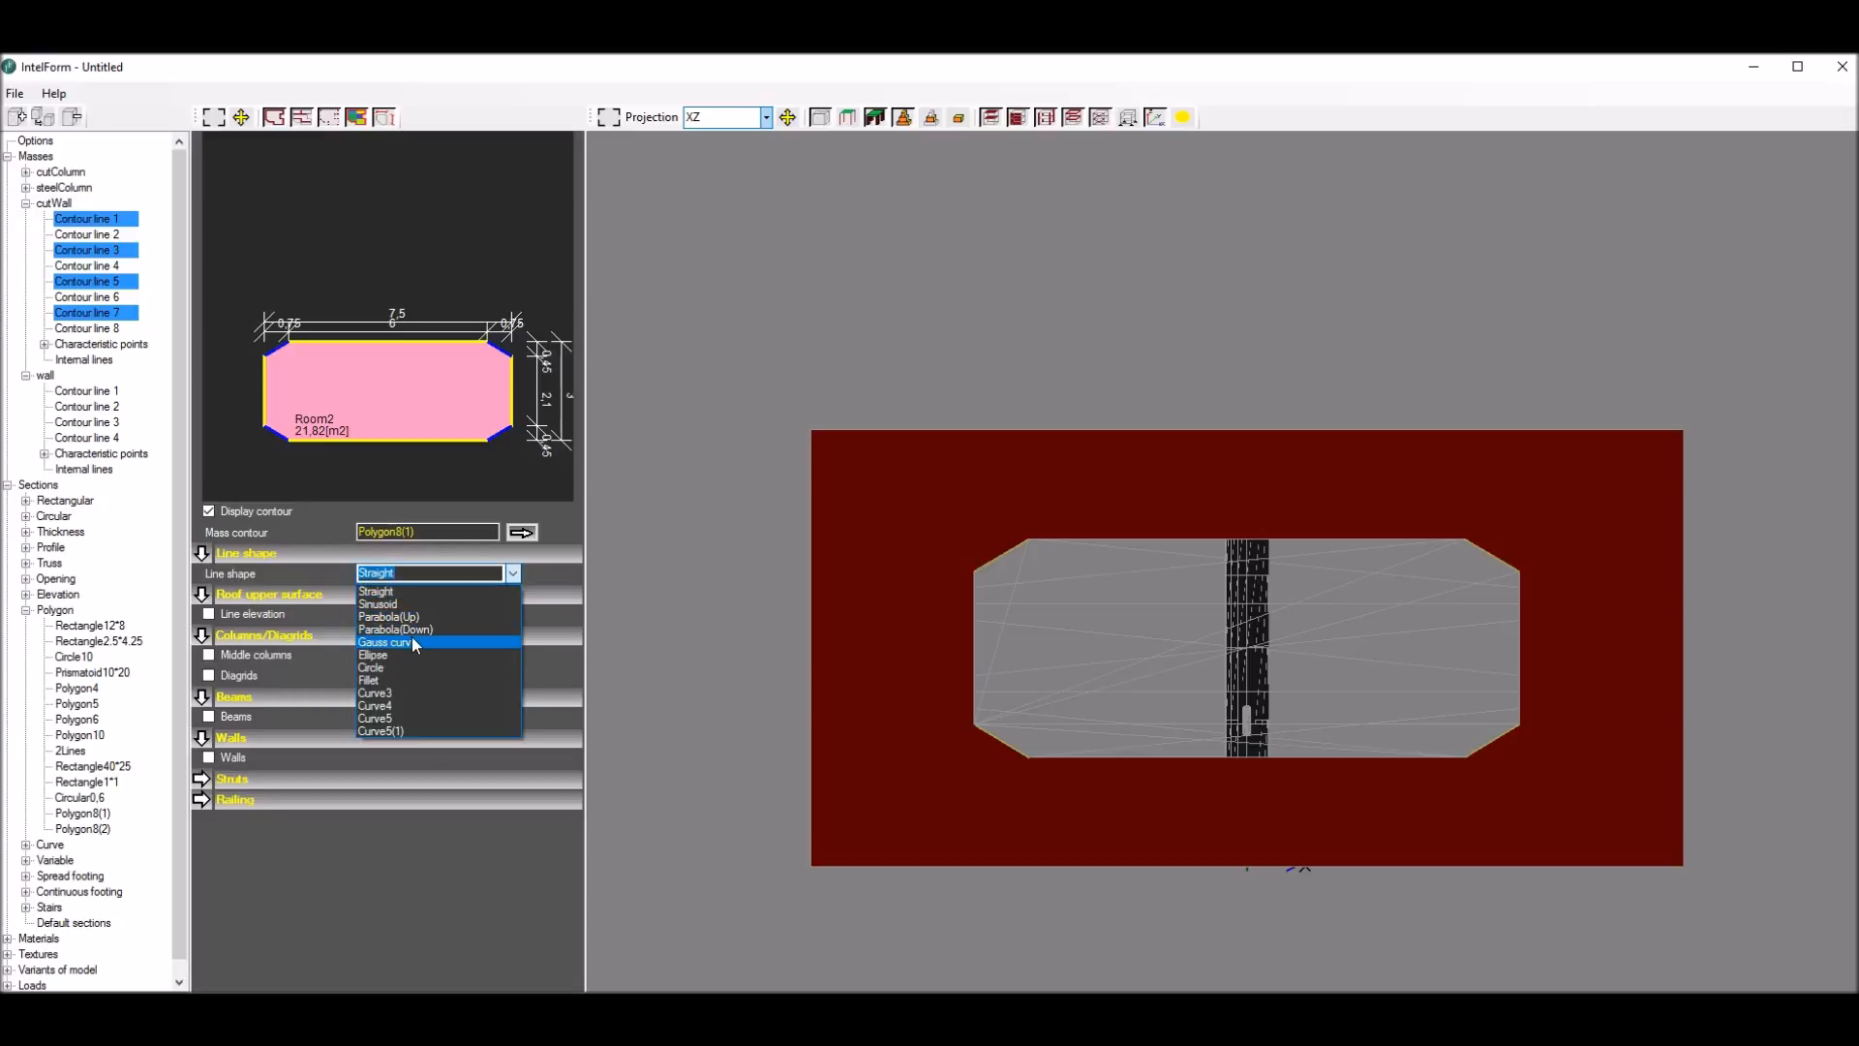
left_click(373, 680)
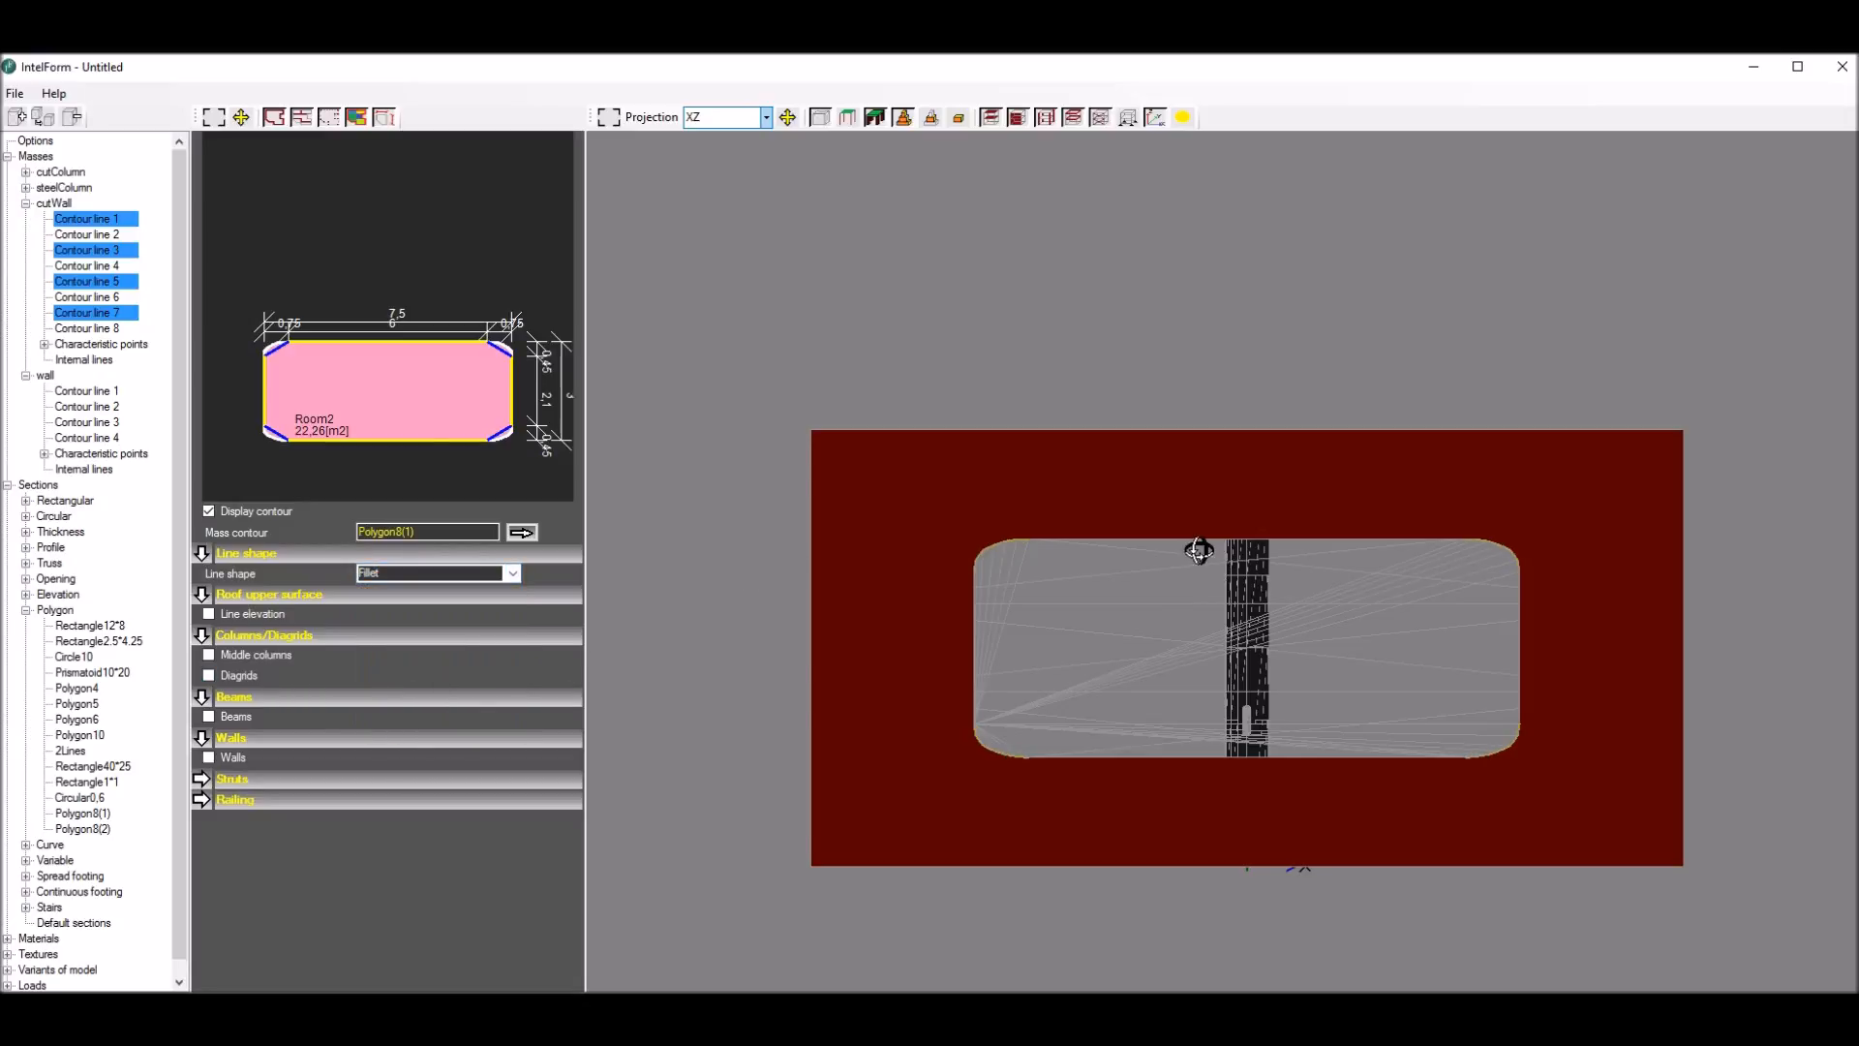
scroll(1200, 544, "up", 3)
scroll(1100, 510, "down", 3)
middle_click_drag(1116, 347, 1061, 368)
scroll(1153, 406, "down", 2)
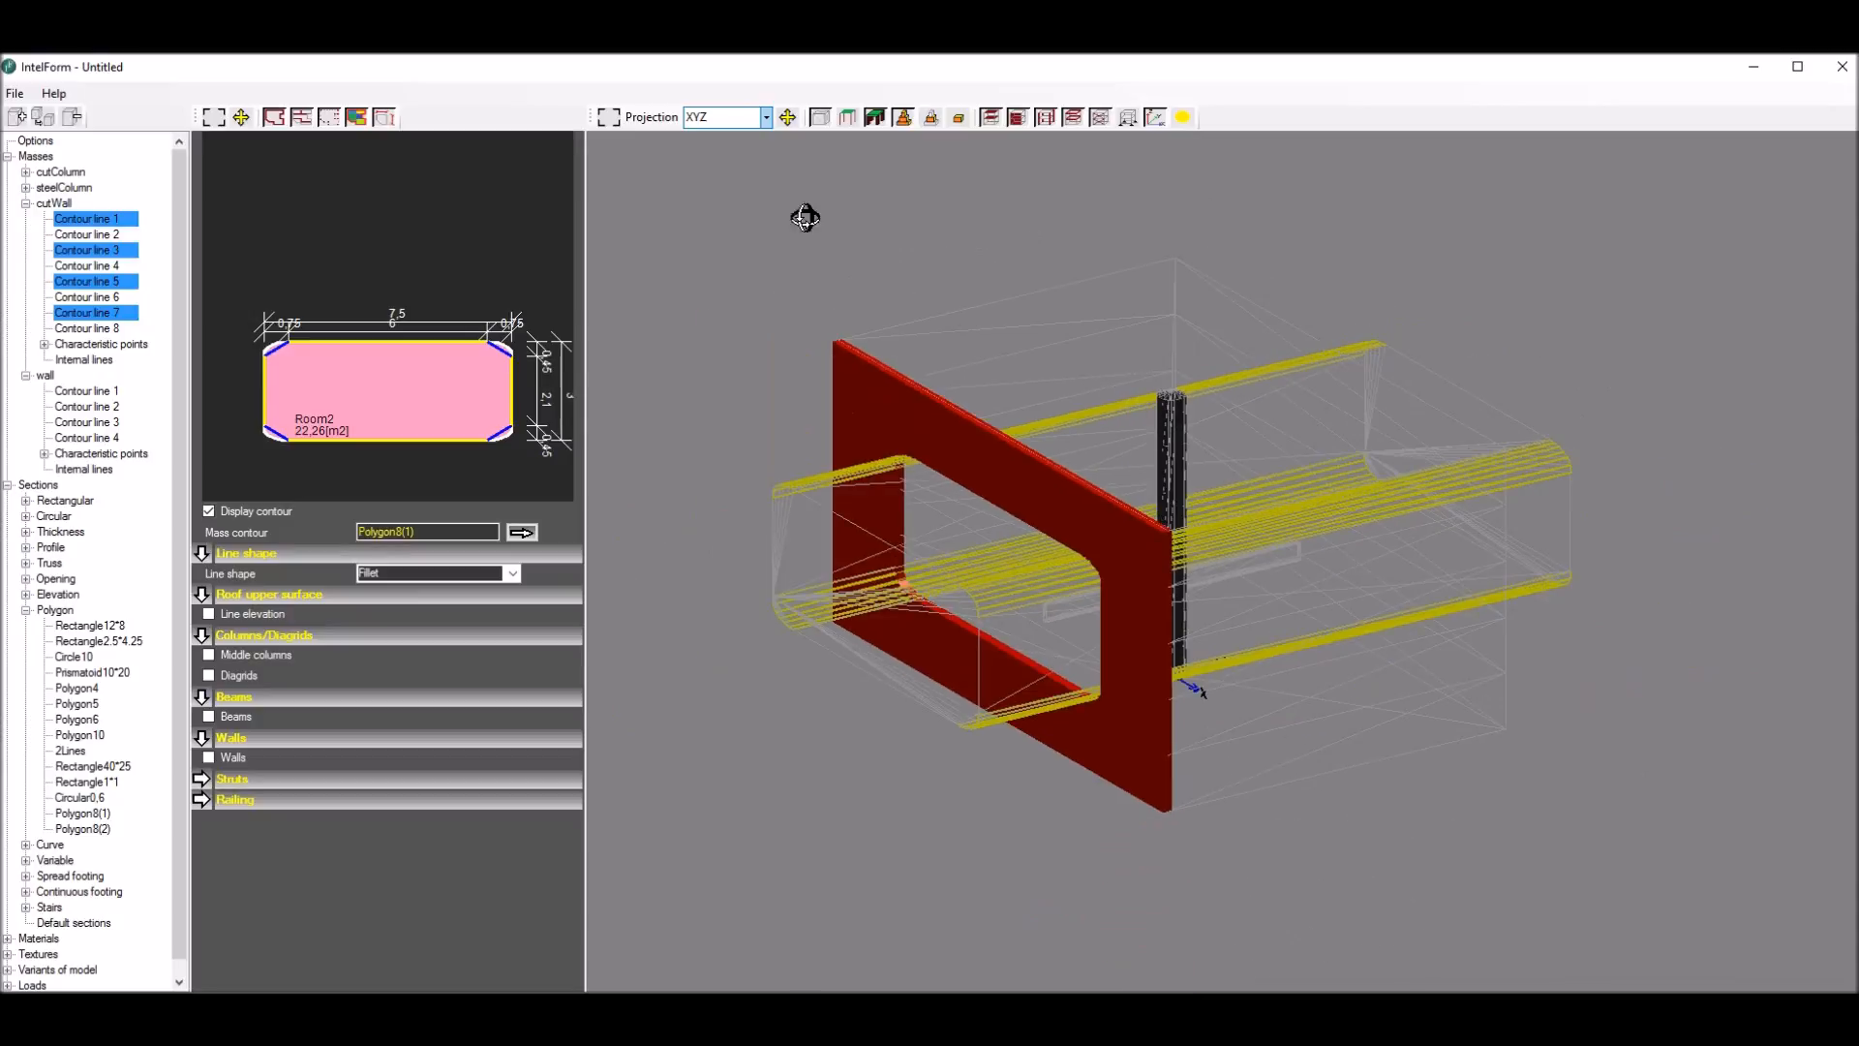
Step: Curve contour line 1 of the wall mass with the Parabola(Up) line shape at a line scale of 1.5
left_click(27, 204)
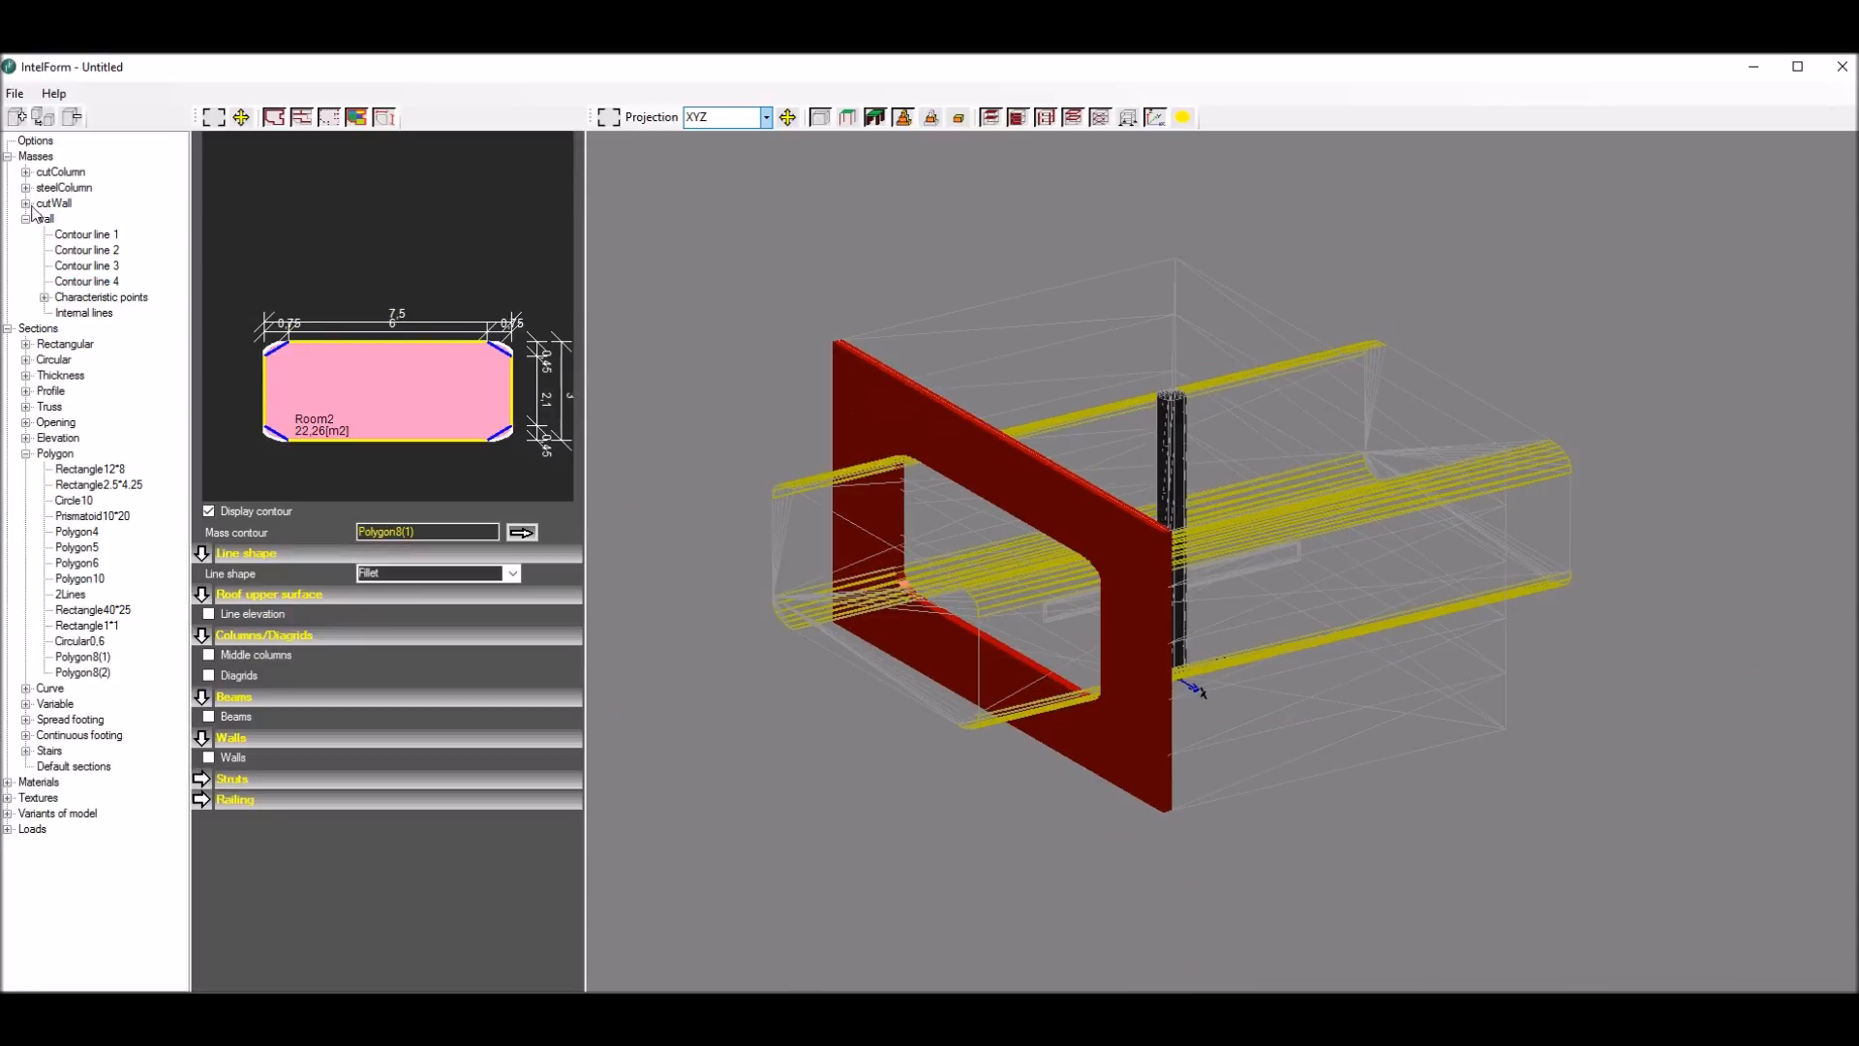
left_click(104, 235)
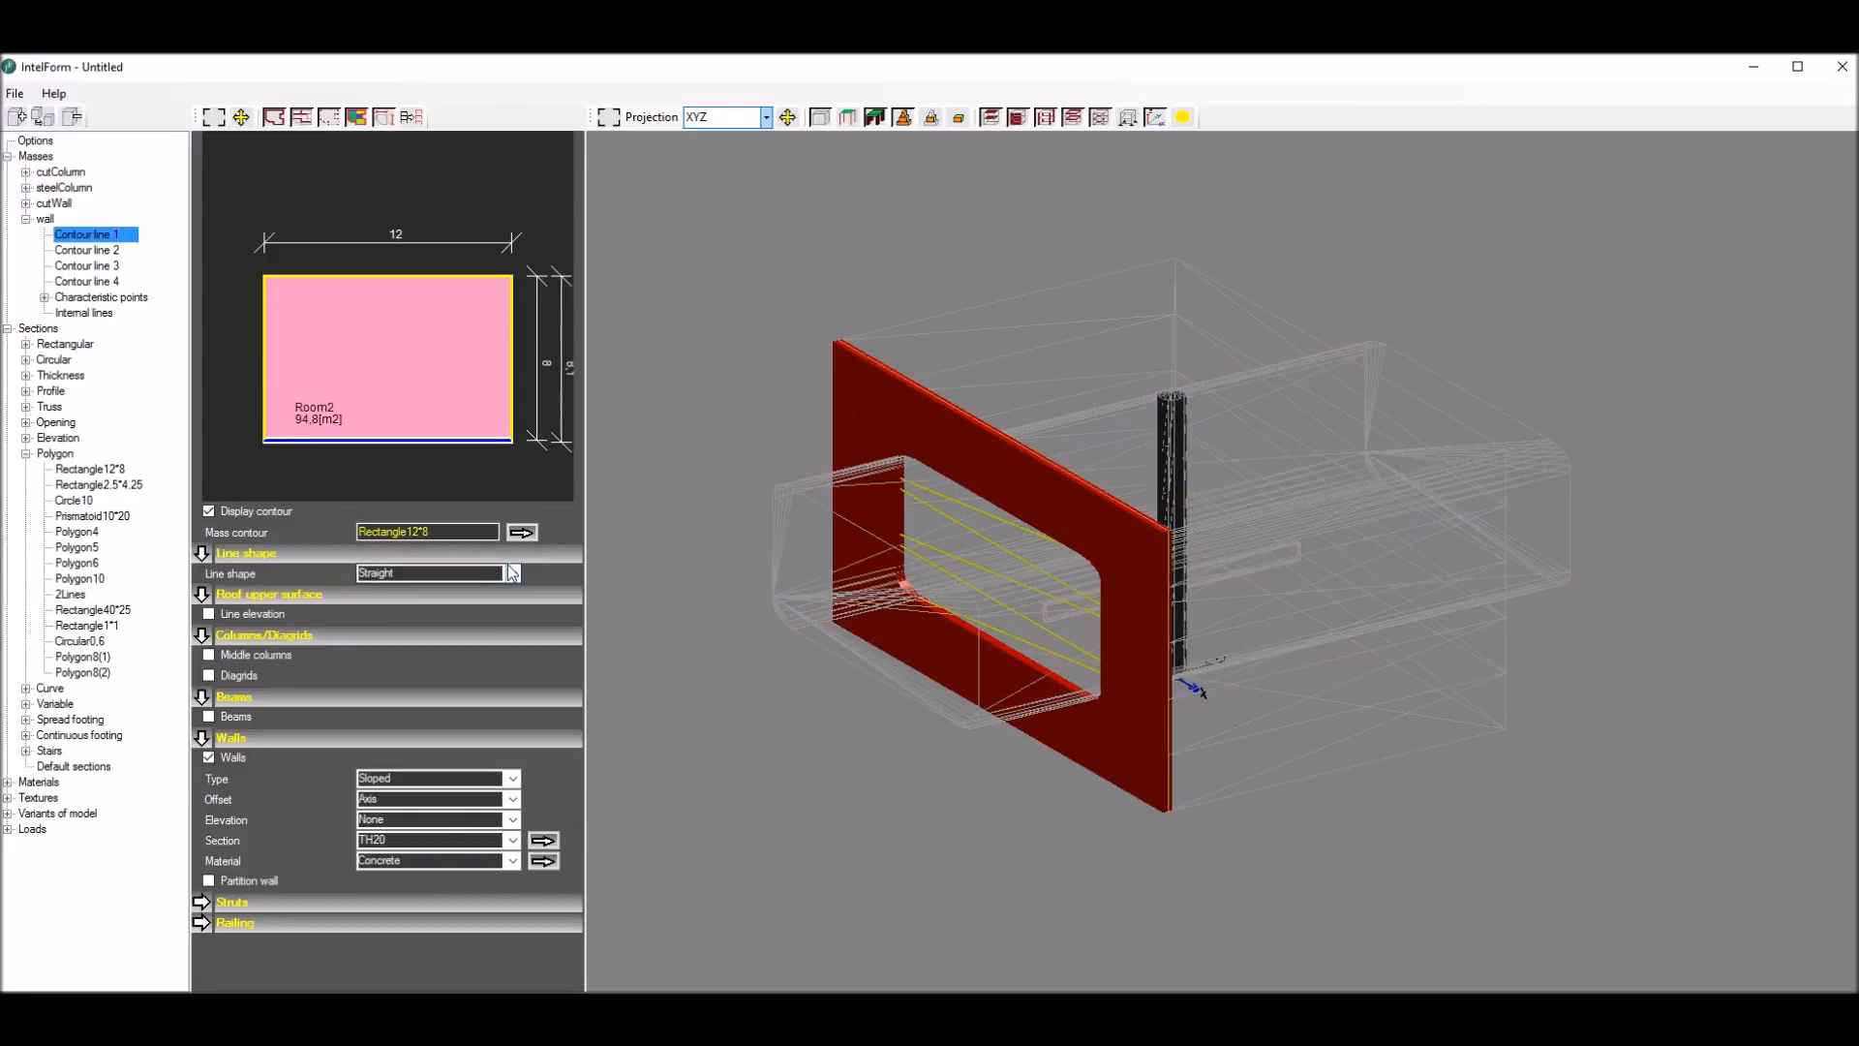
left_click(513, 574)
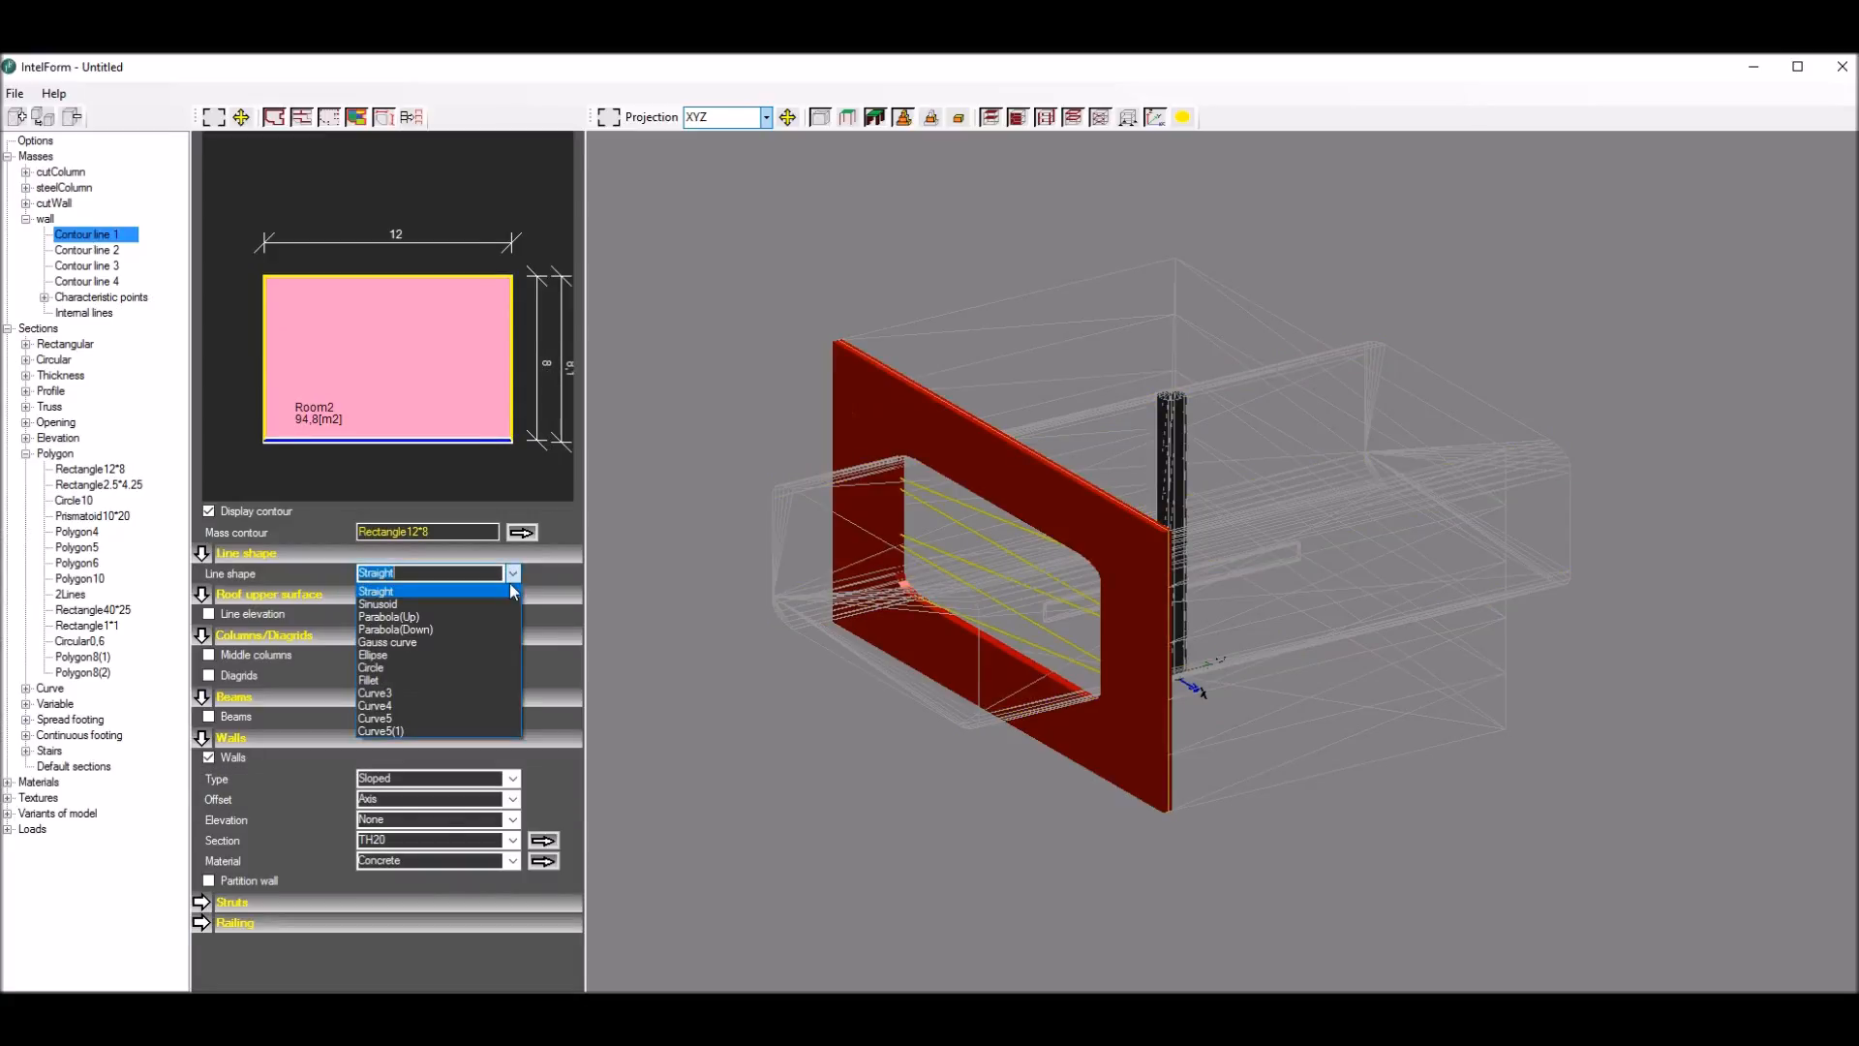
left_click(410, 615)
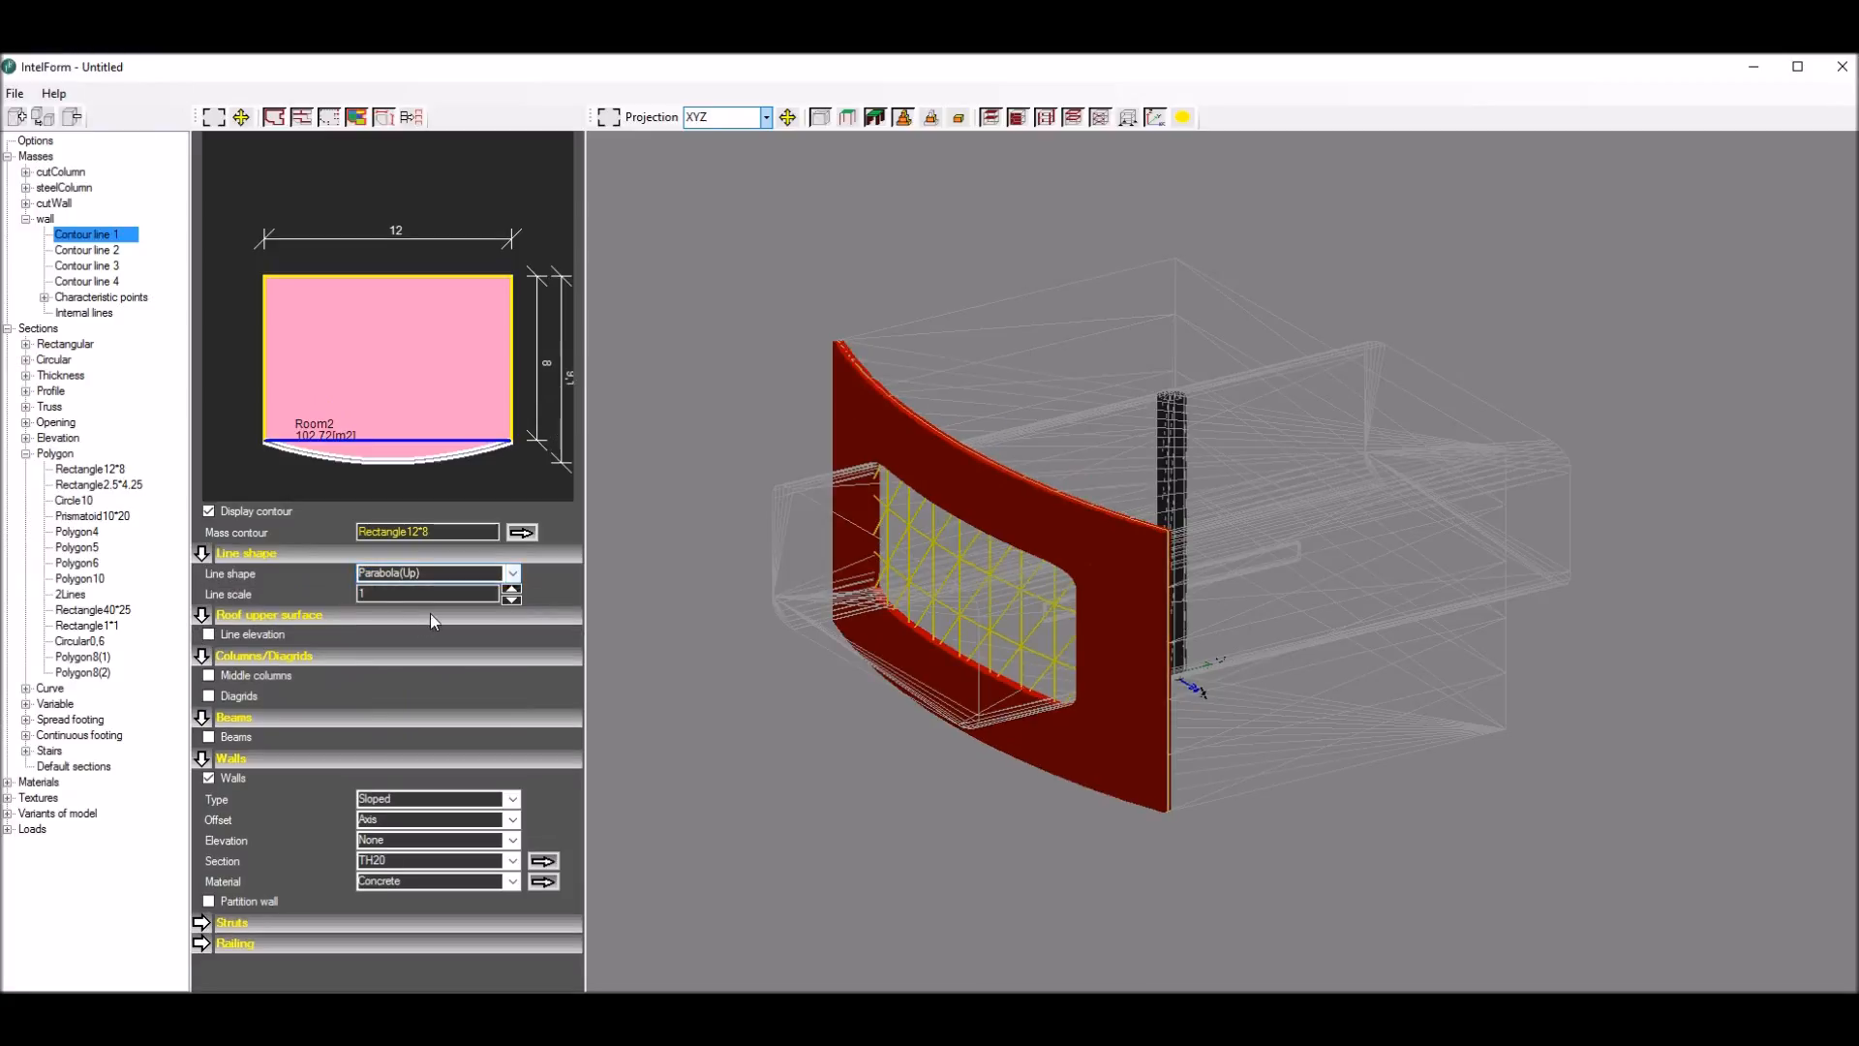
left_click(515, 600)
left_click(514, 592)
left_click(514, 591)
left_click(514, 591)
left_click(514, 592)
middle_click_drag(709, 540, 750, 460)
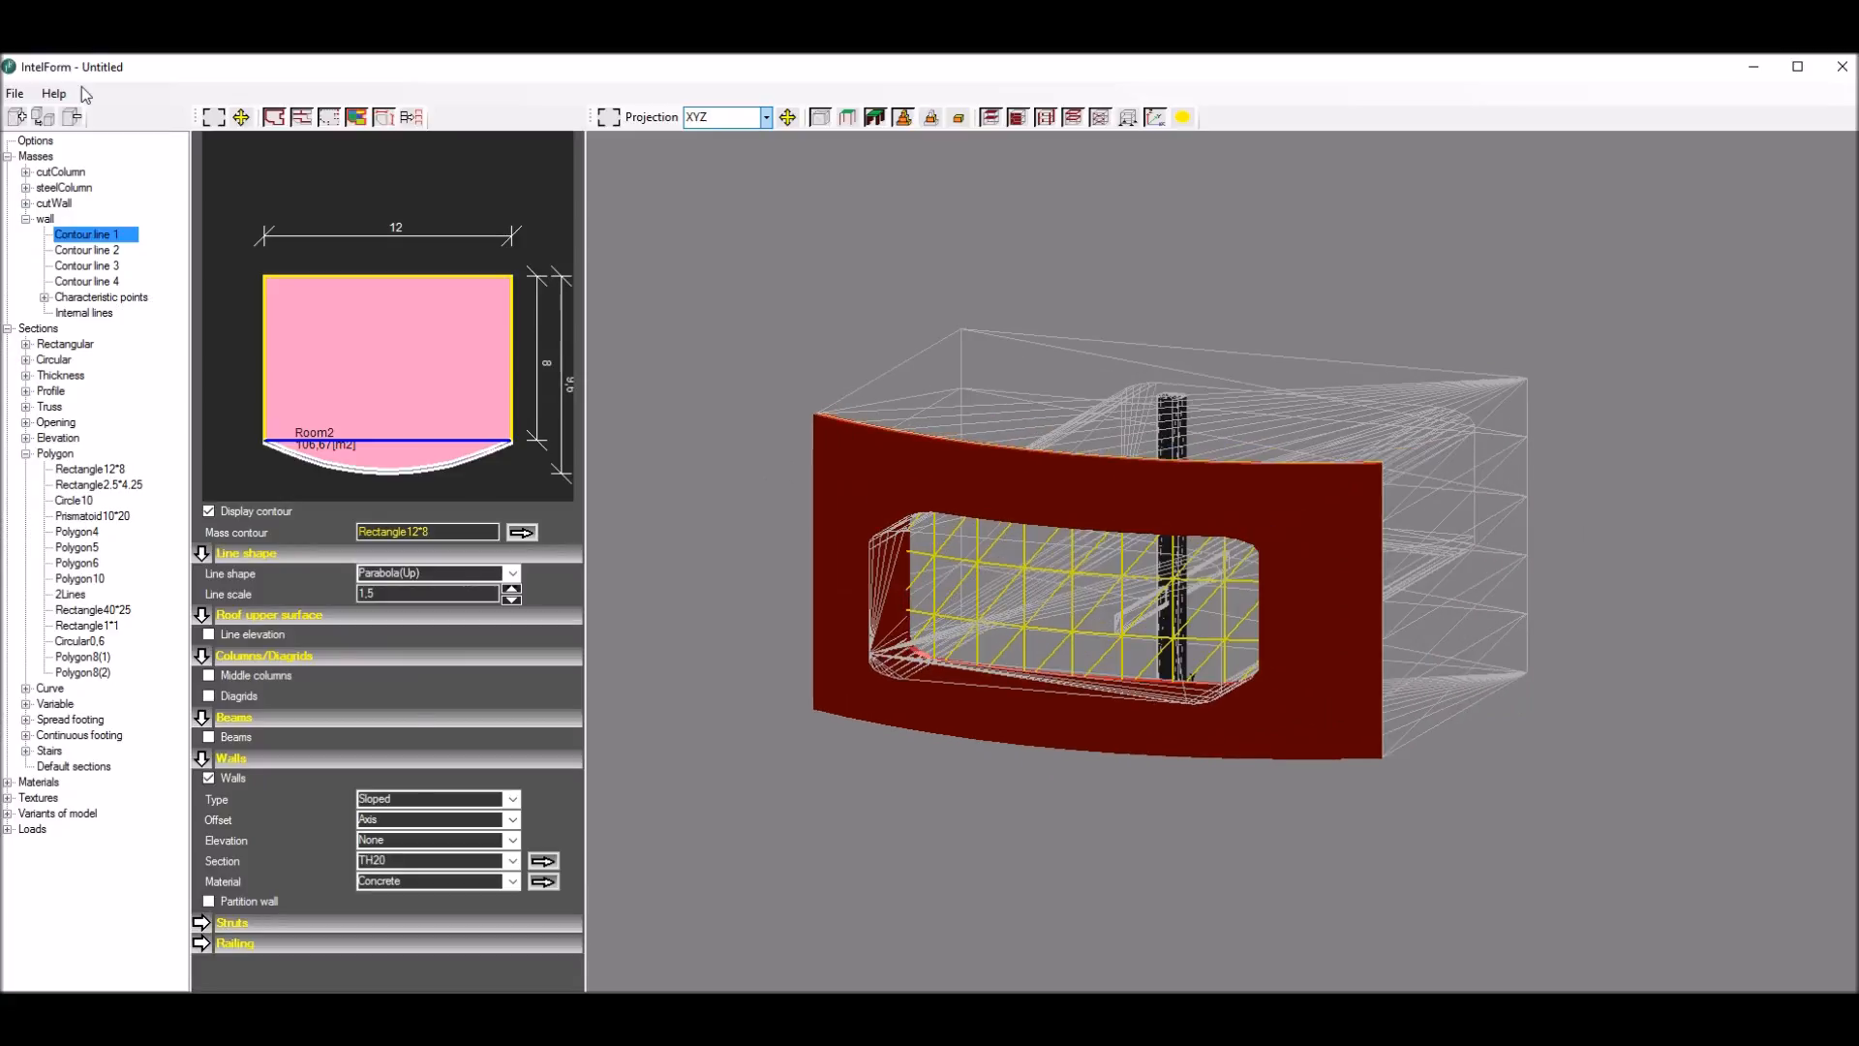
Step: Export the model to Robot Structural Analysis as an RTD file, overwriting 2.rtd in C:\Temp, without taking offsets into account
left_click(16, 95)
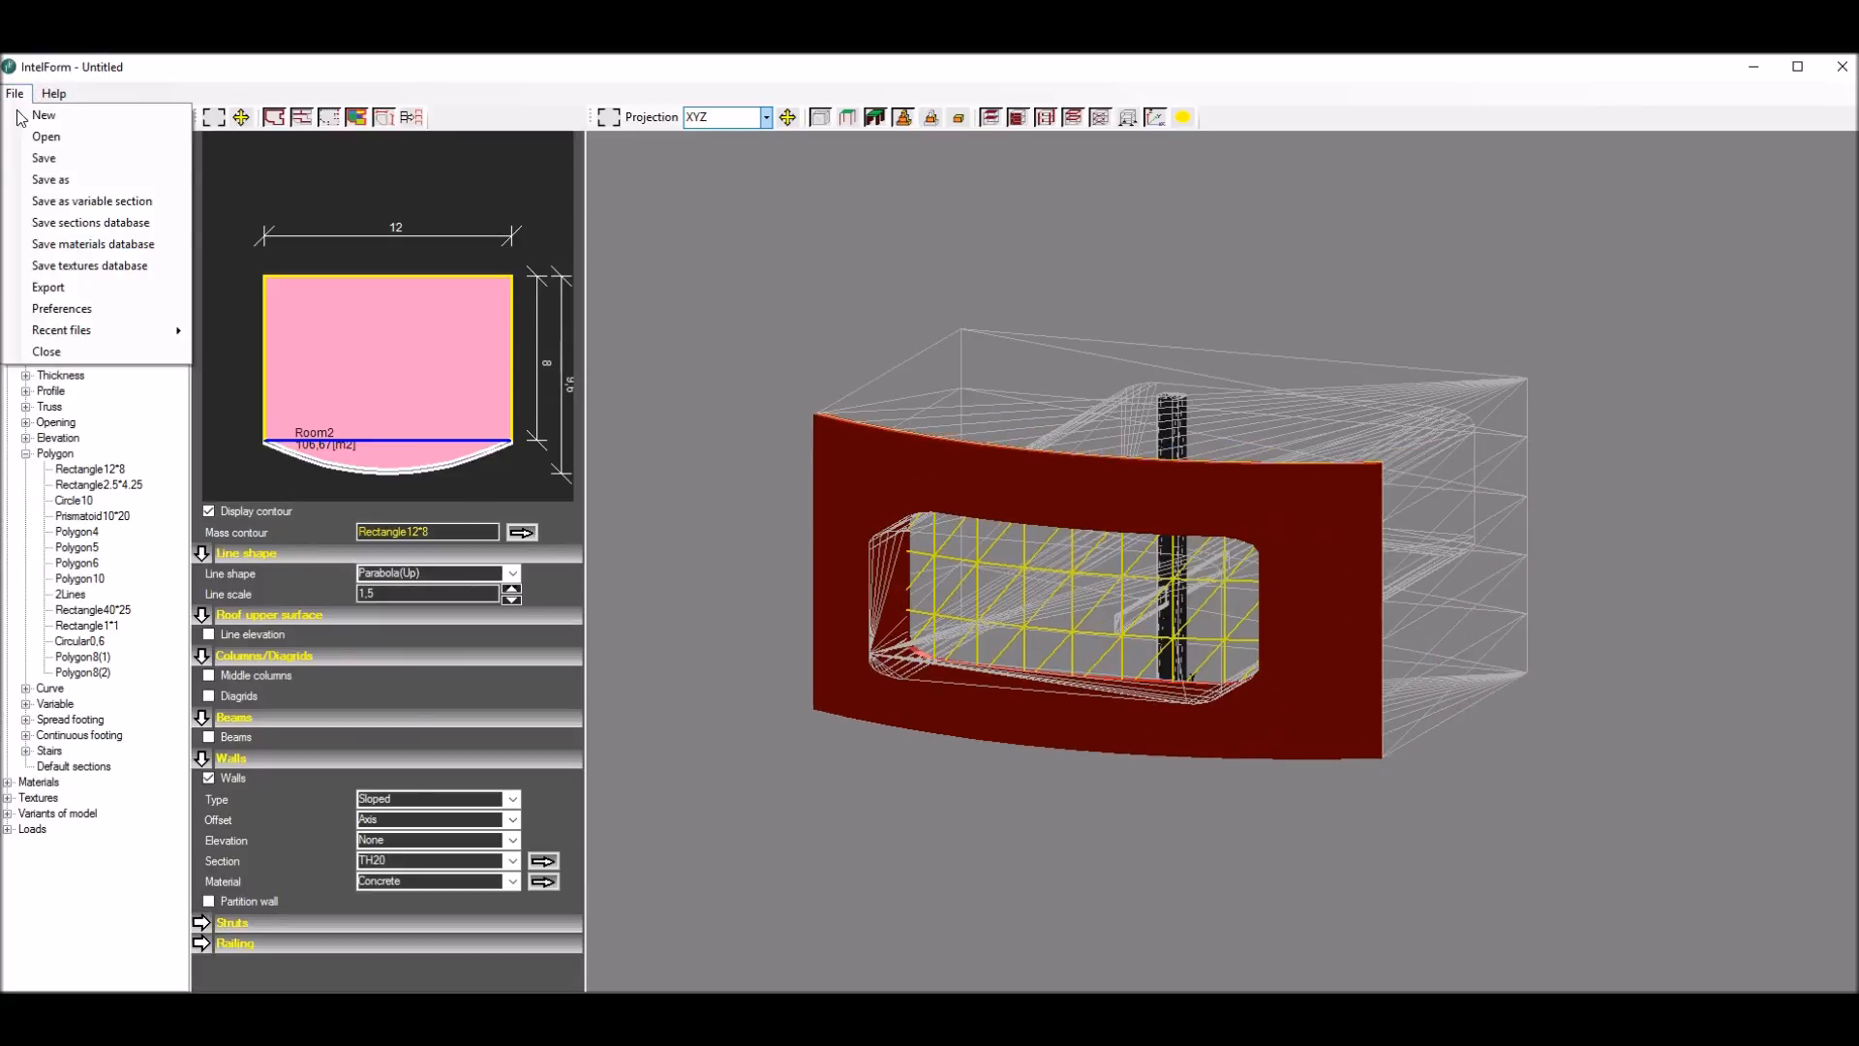
left_click(49, 288)
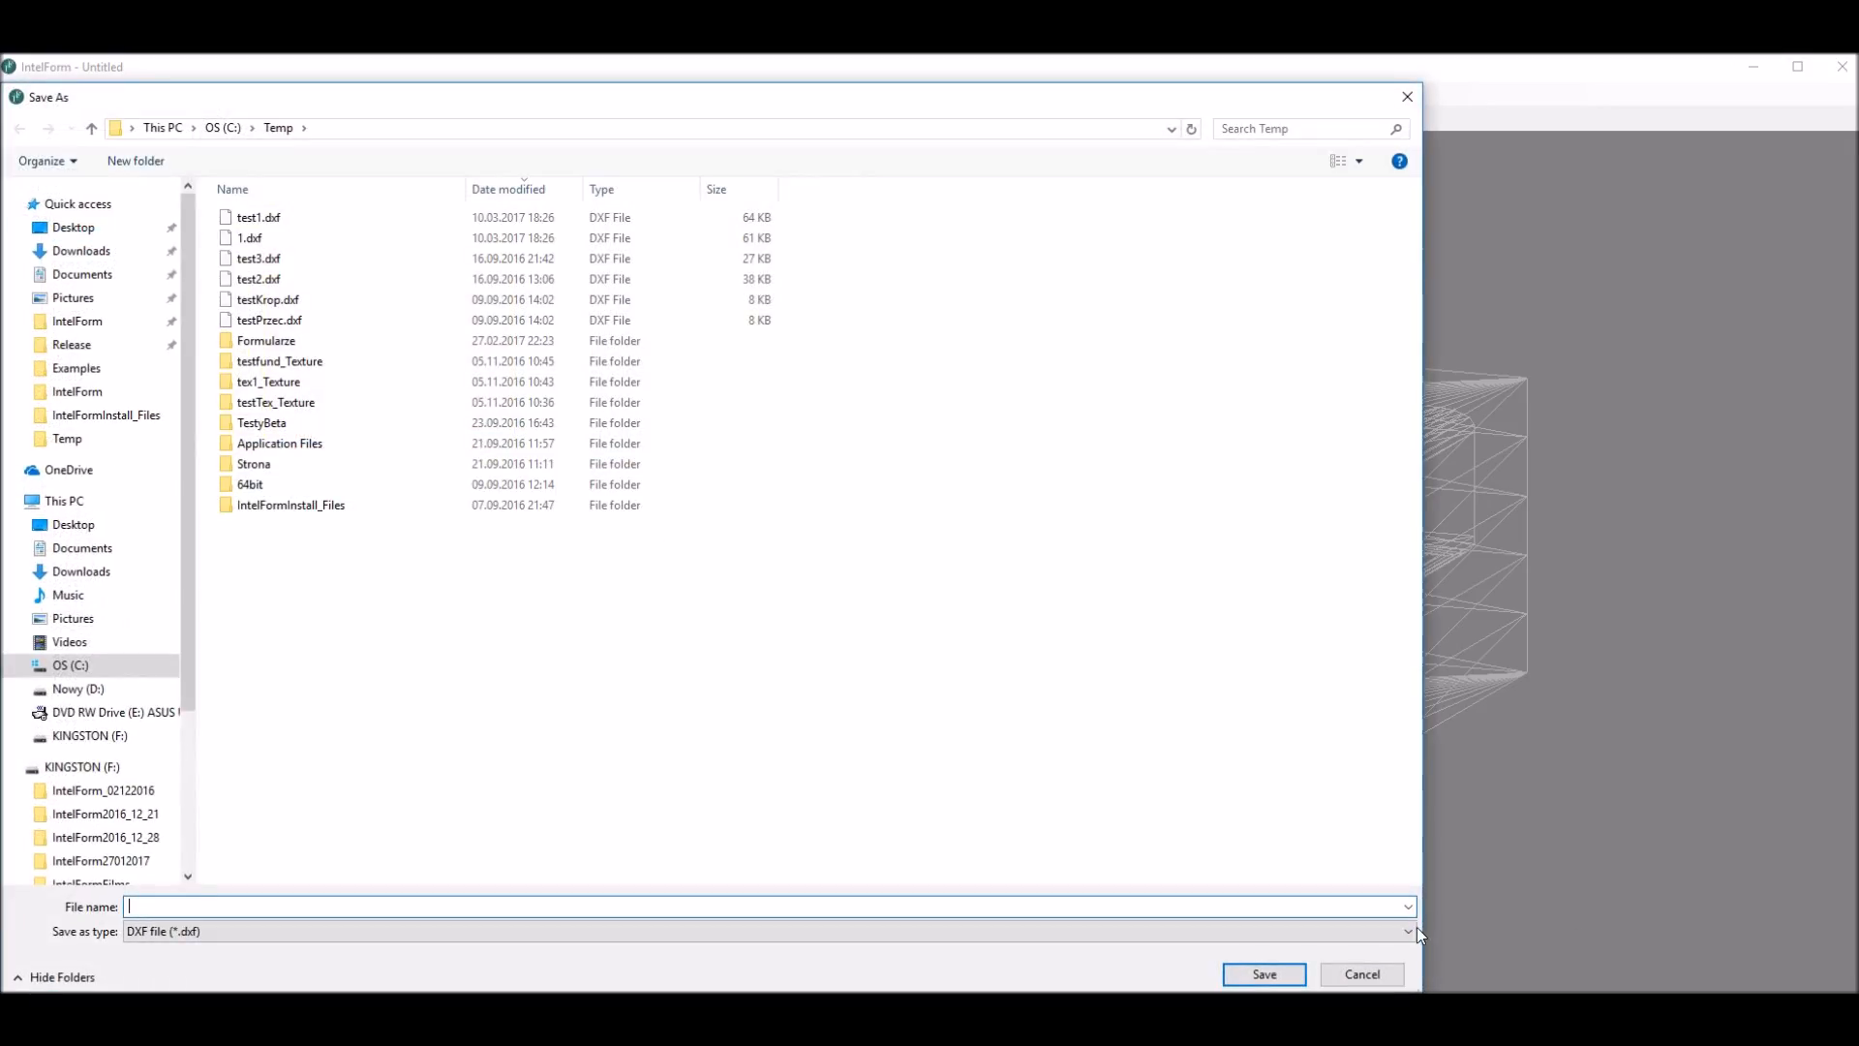
left_click(1408, 931)
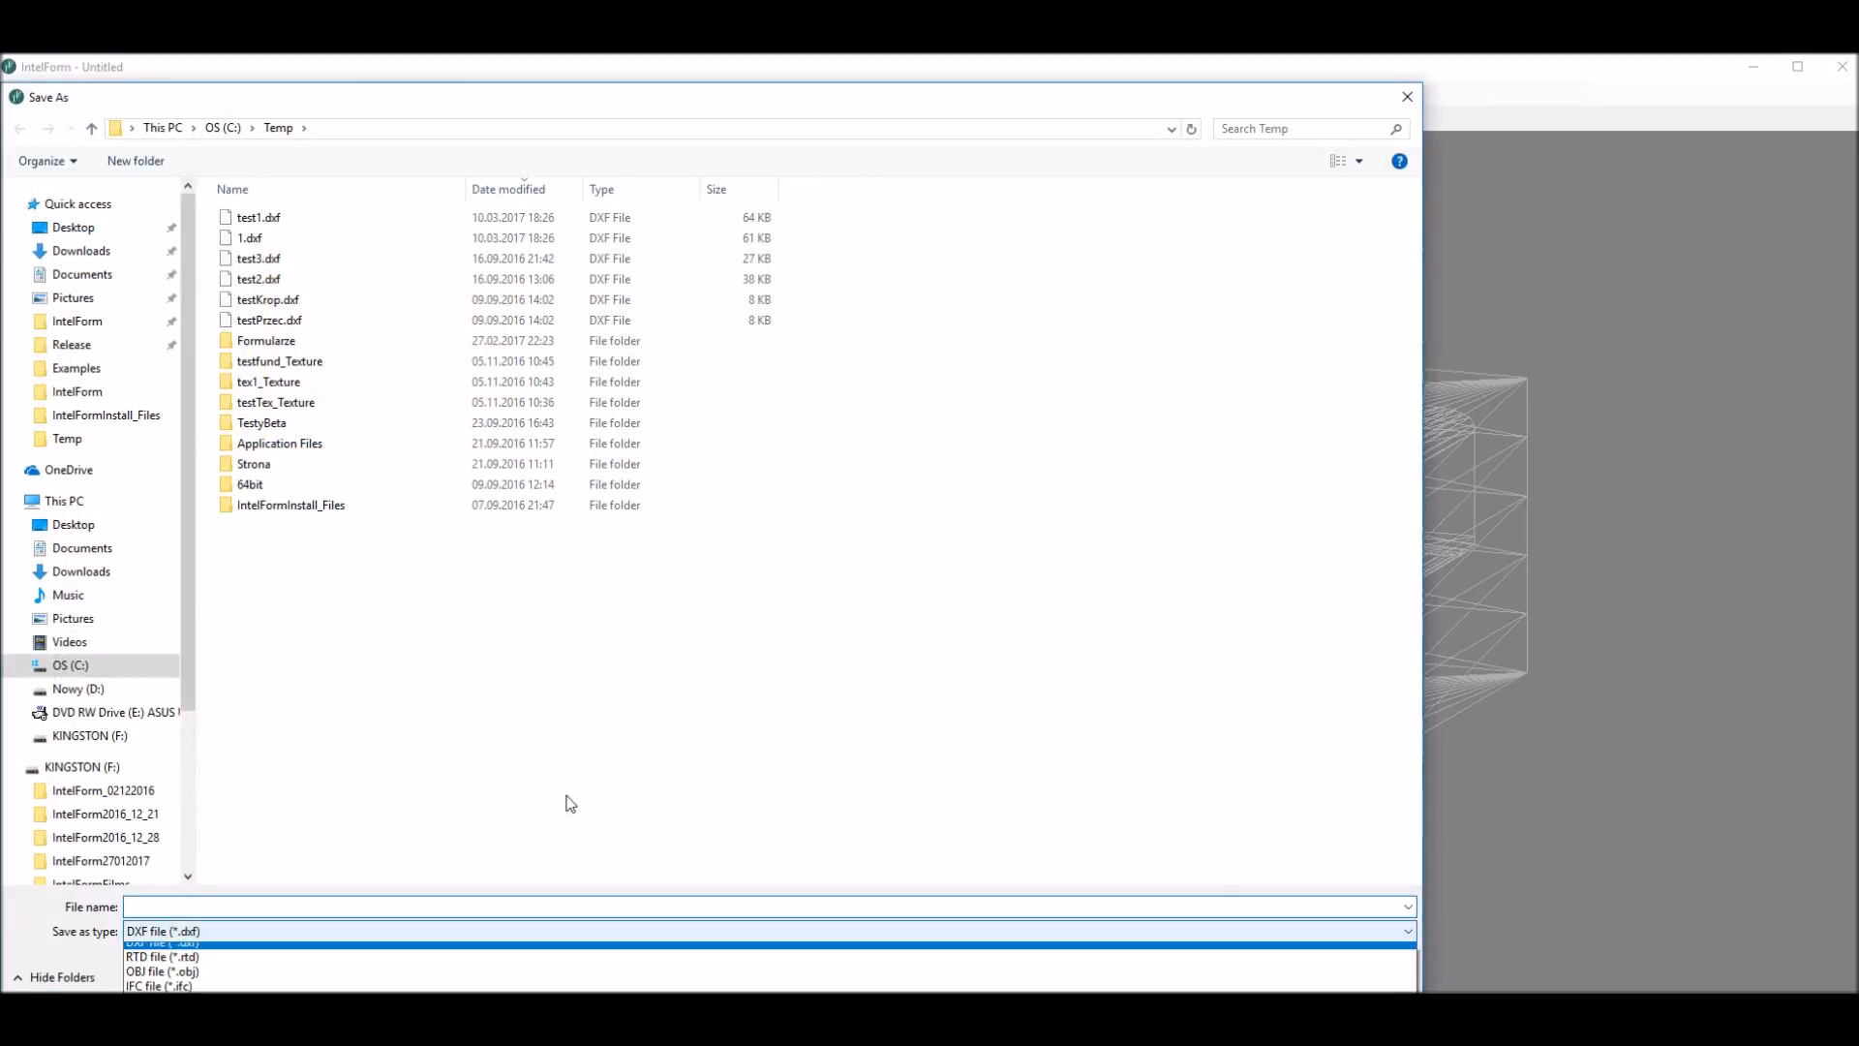
left_click(170, 958)
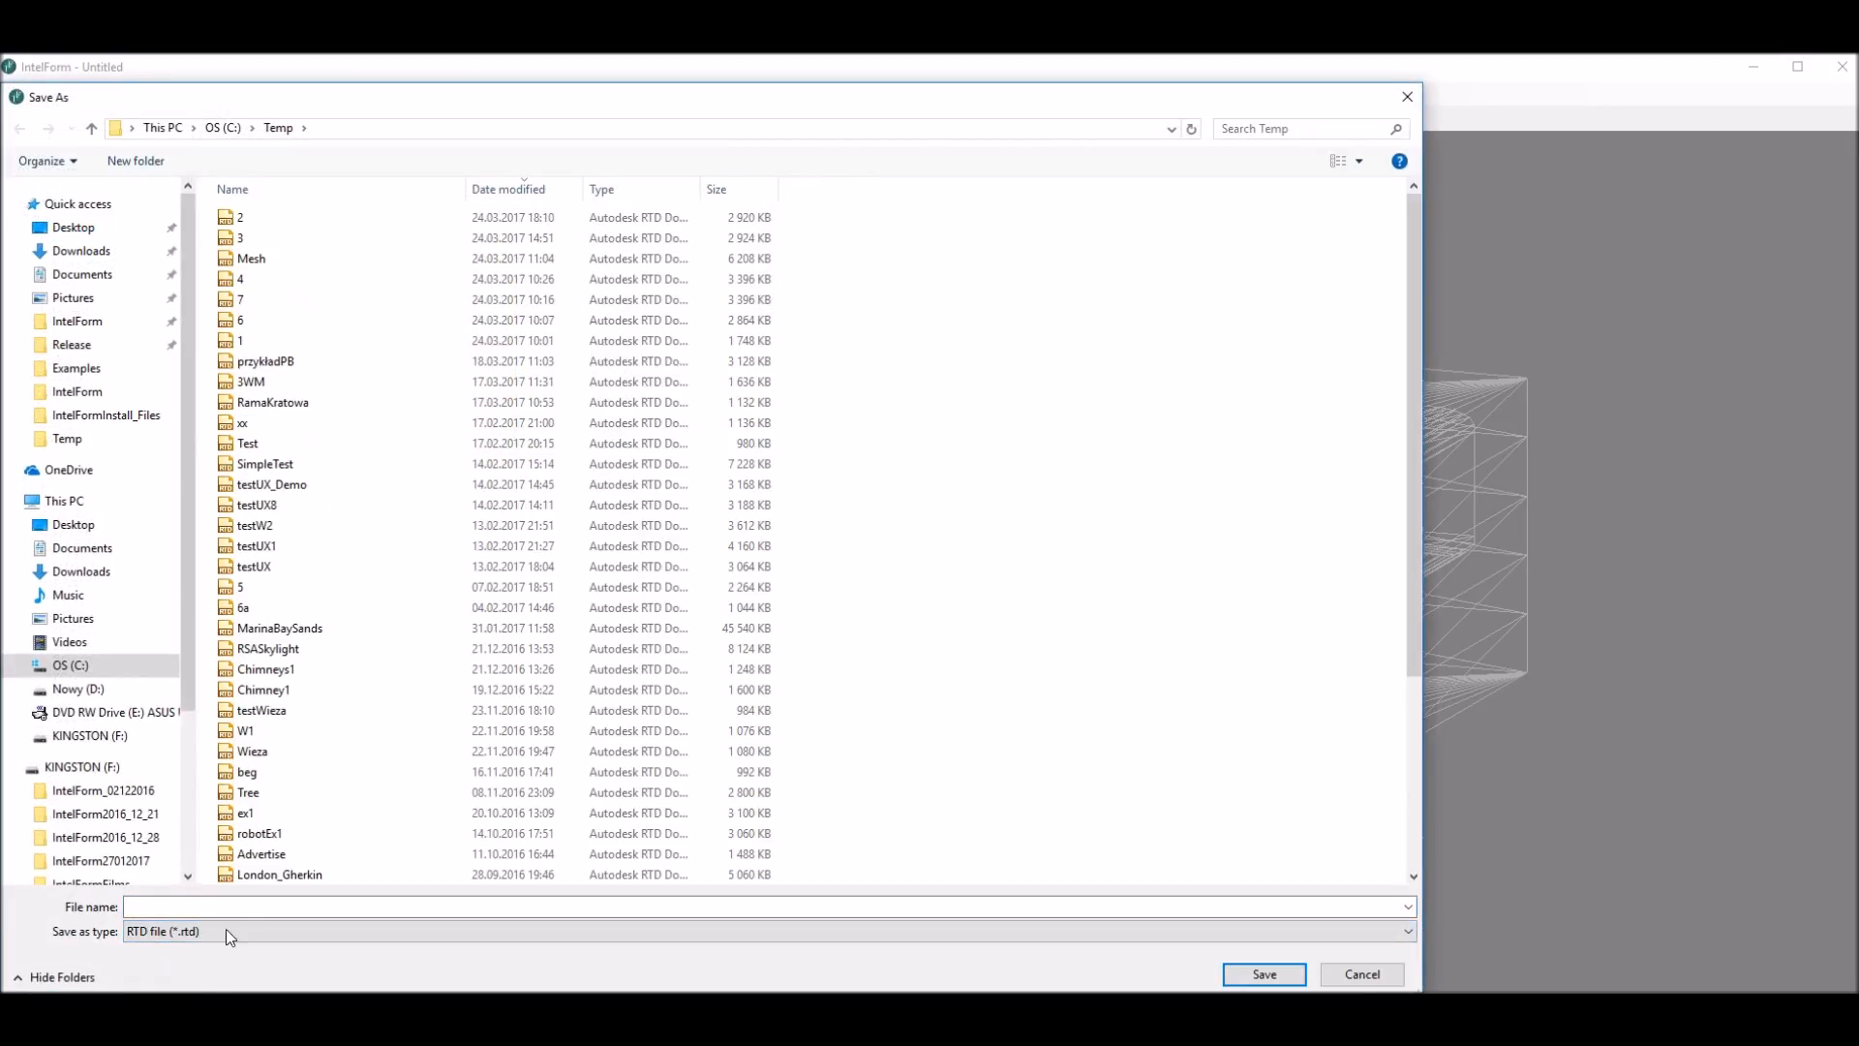
left_click(253, 224)
left_click(1295, 976)
left_click(979, 566)
left_click(509, 357)
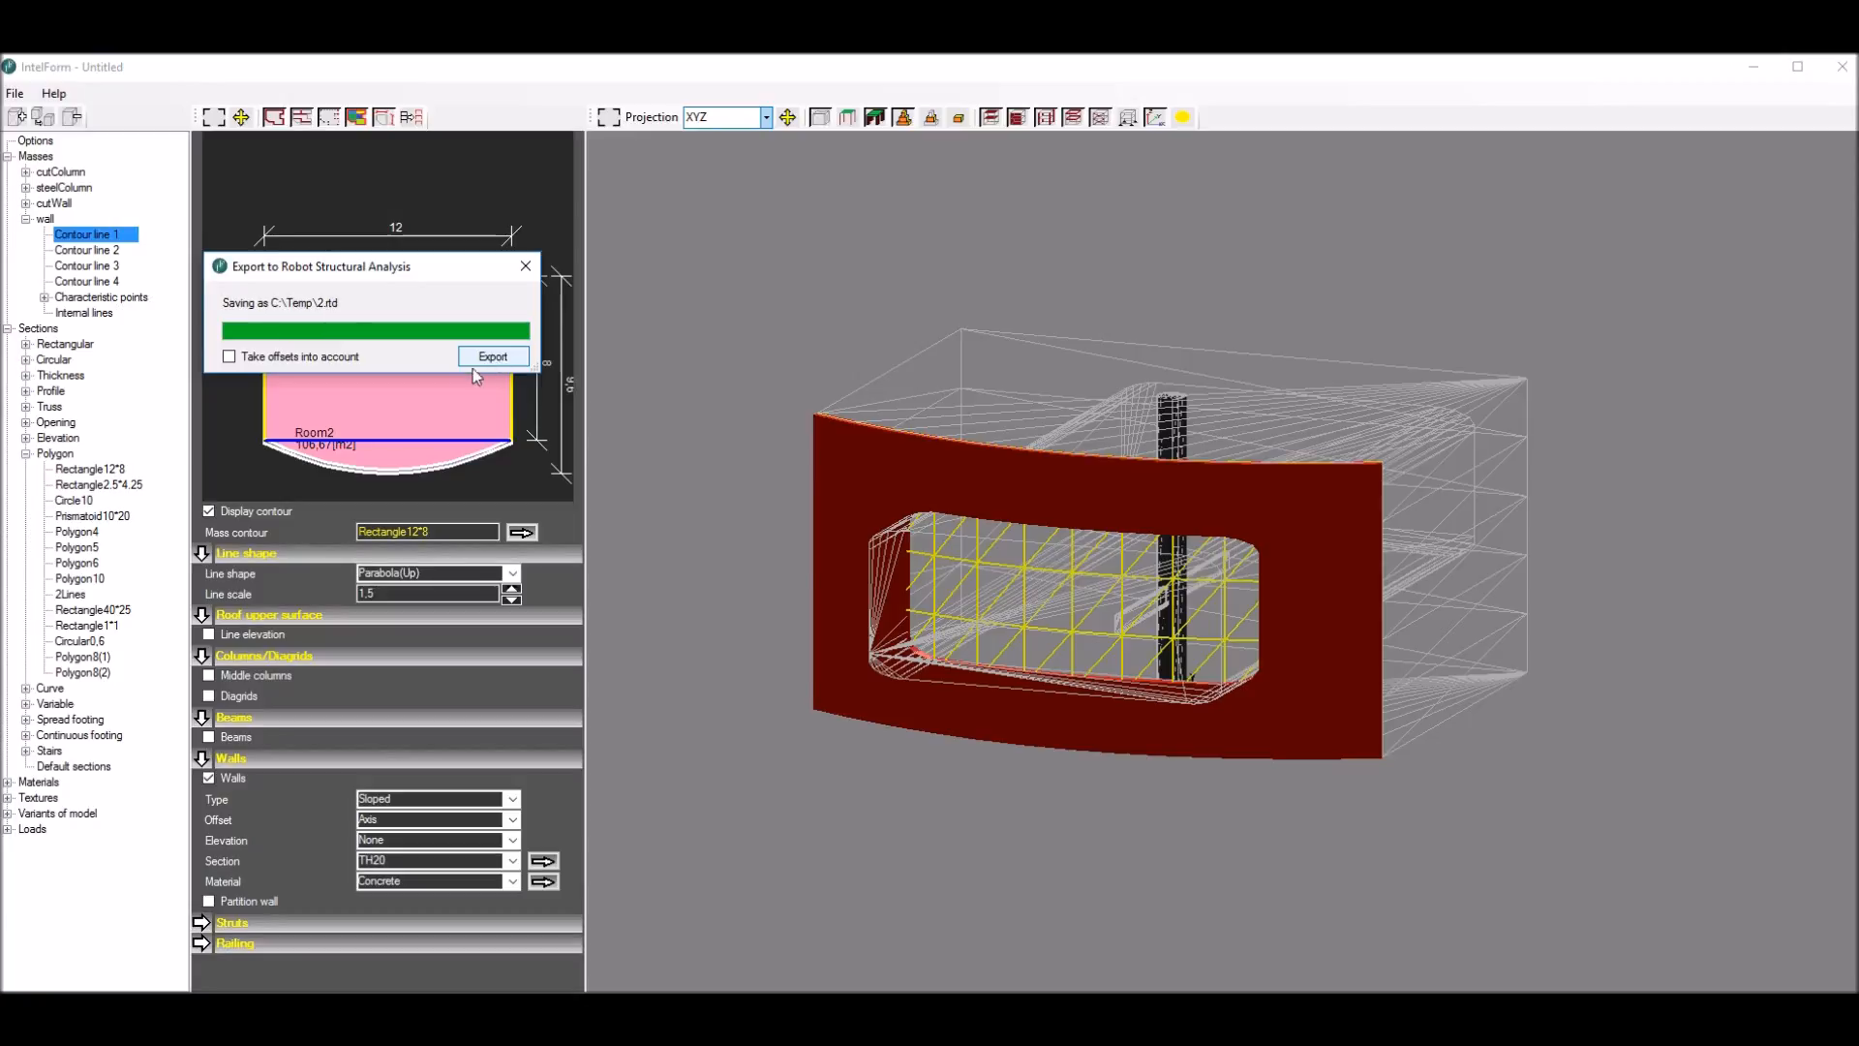
Step: Switch to Robot Structural Analysis, open the recent project 2.rtd, dismiss the tip and show the structure in a 3D view
left_click(23, 1044)
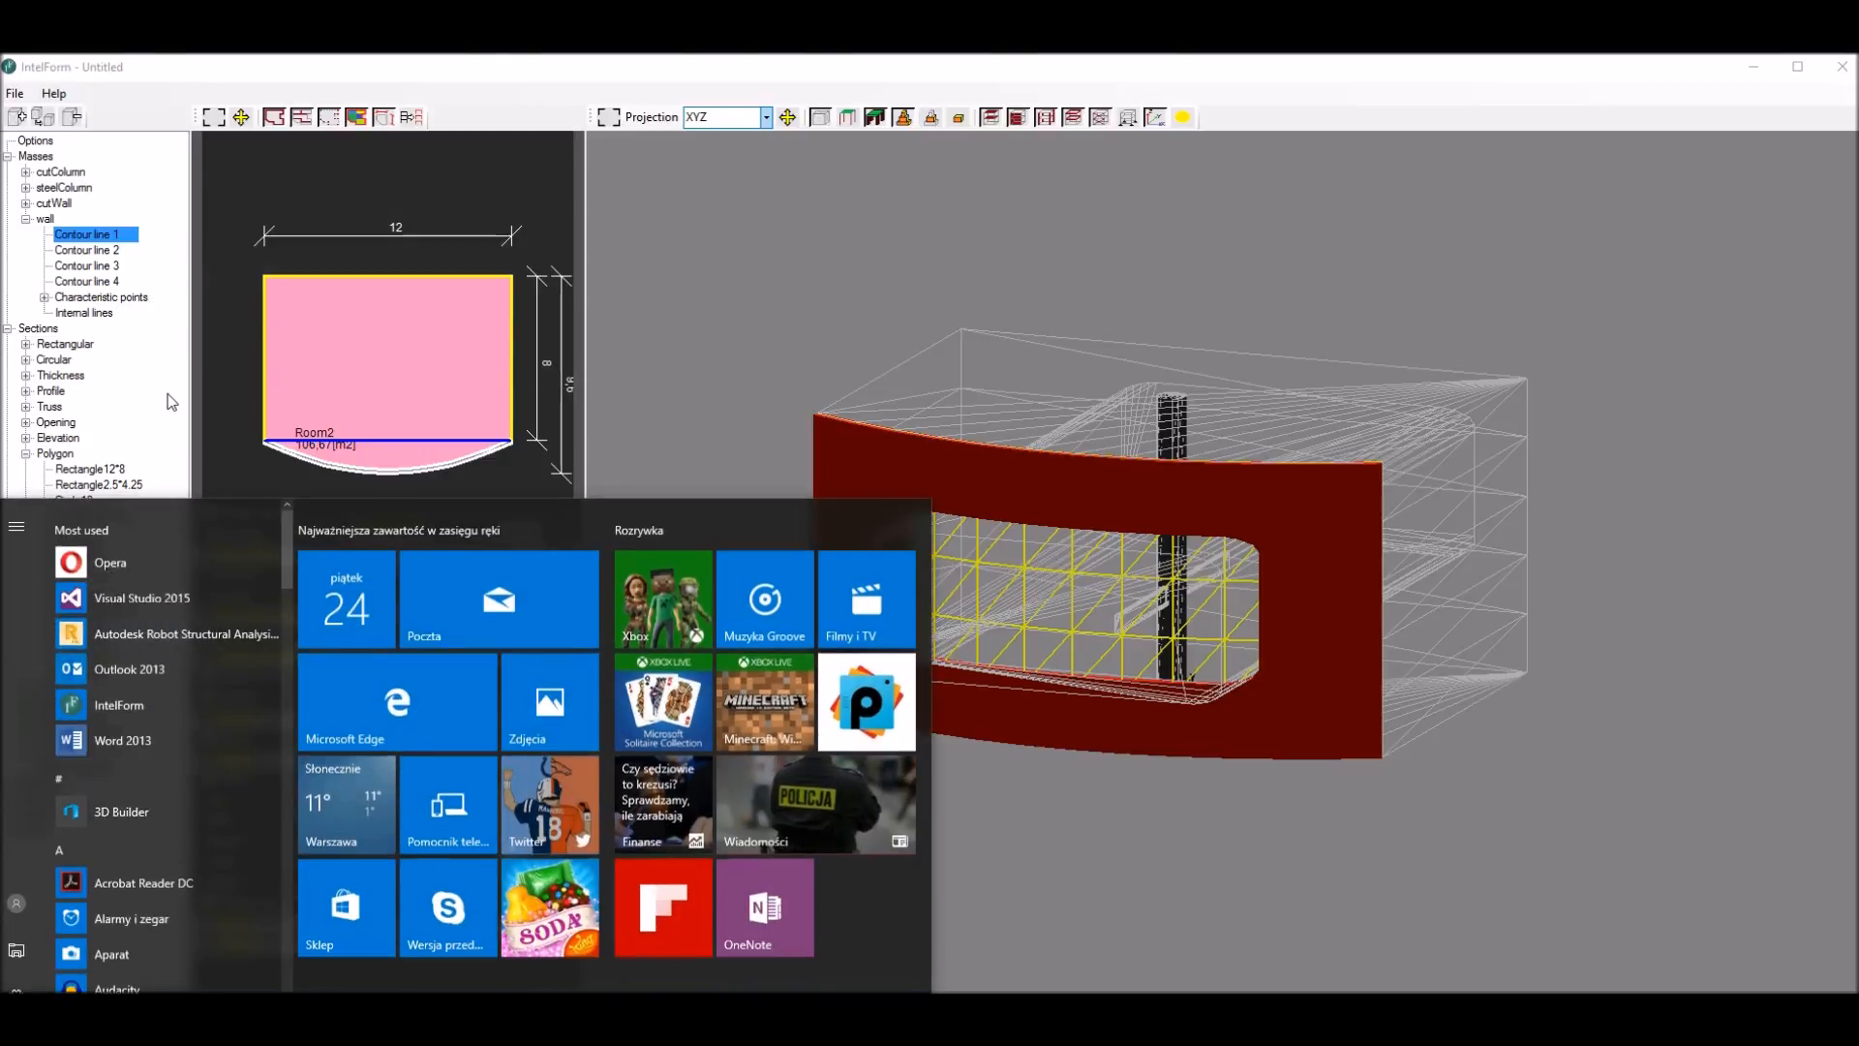
left_click(170, 626)
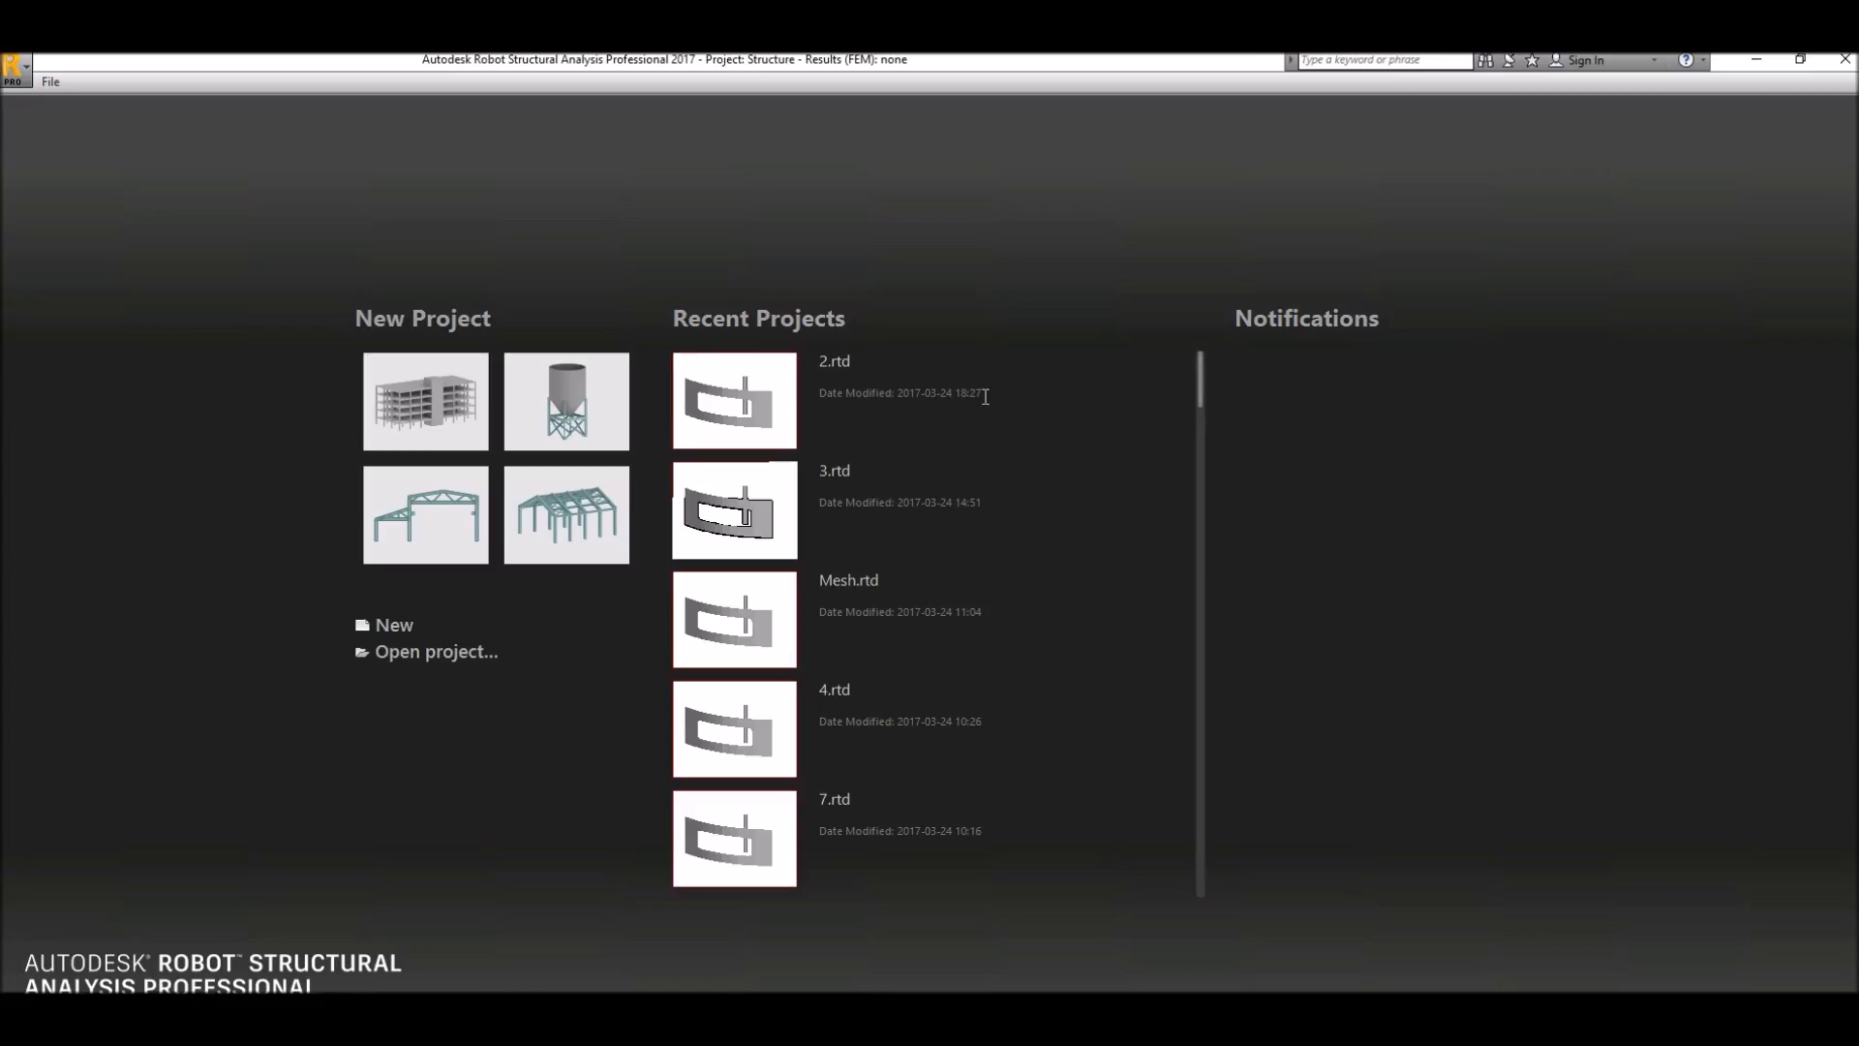
left_click(839, 362)
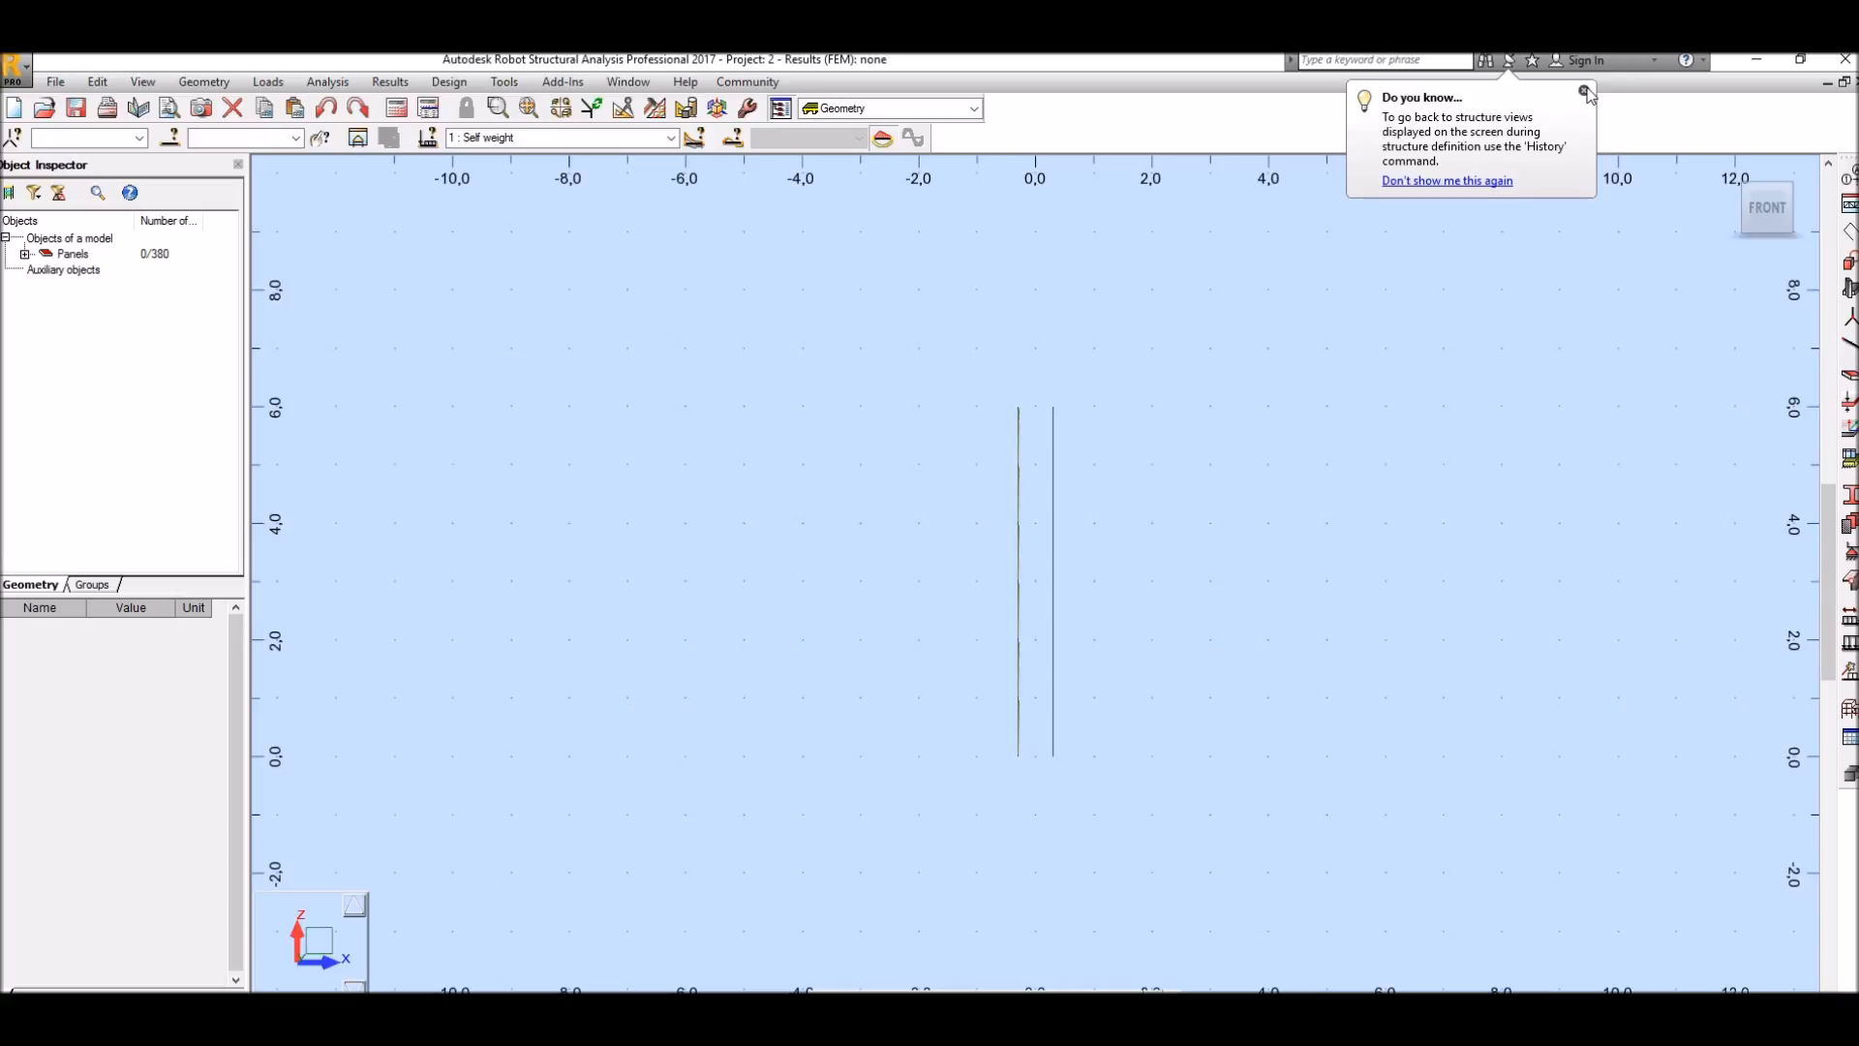
left_click(1584, 91)
left_click(1726, 173)
mouse_move(1101, 442)
middle_mouse_down("shift")
mouse_move(817, 386)
mouse_move(556, 456)
mouse_move(750, 454)
mouse_move(655, 410)
middle_mouse_up("shift")
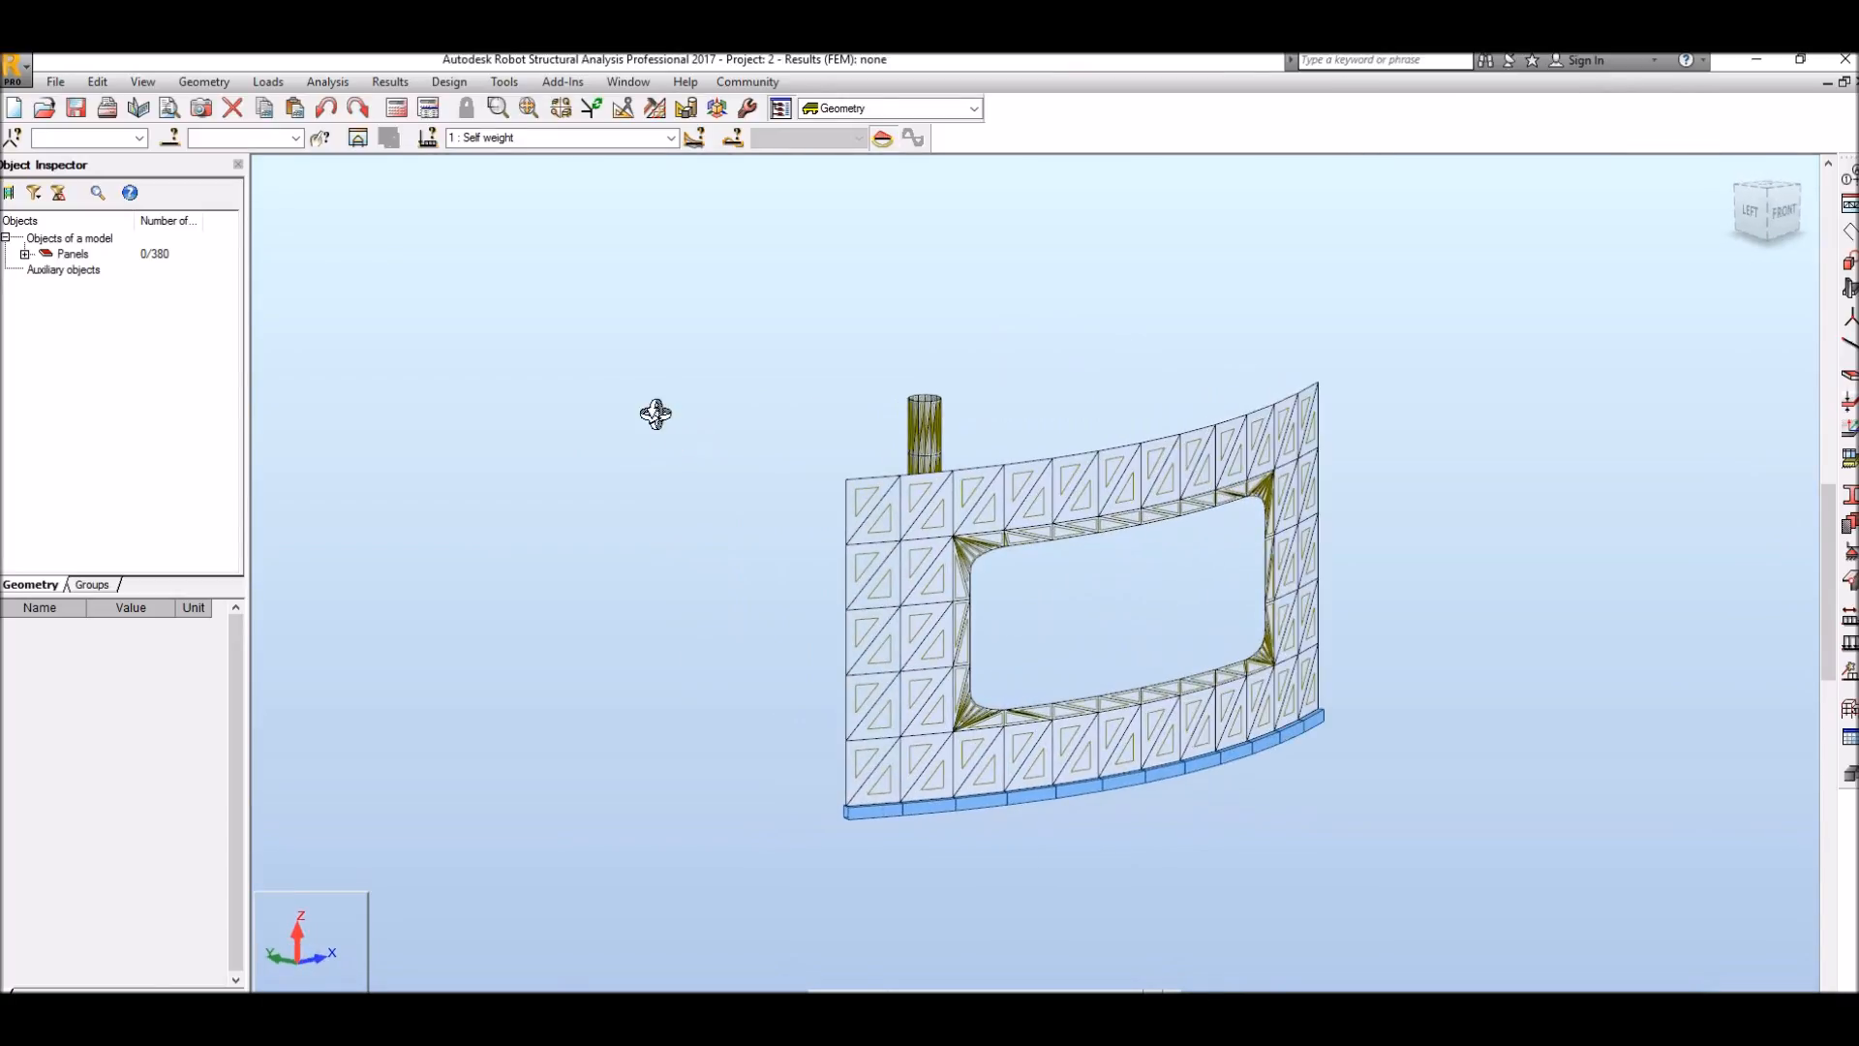
Step: Mesh all panels with the Delaunay method, with refinement (Delaunay + Kang) and smoothing enabled and regular mesh disabled
left_click_drag(634, 324, 1470, 834)
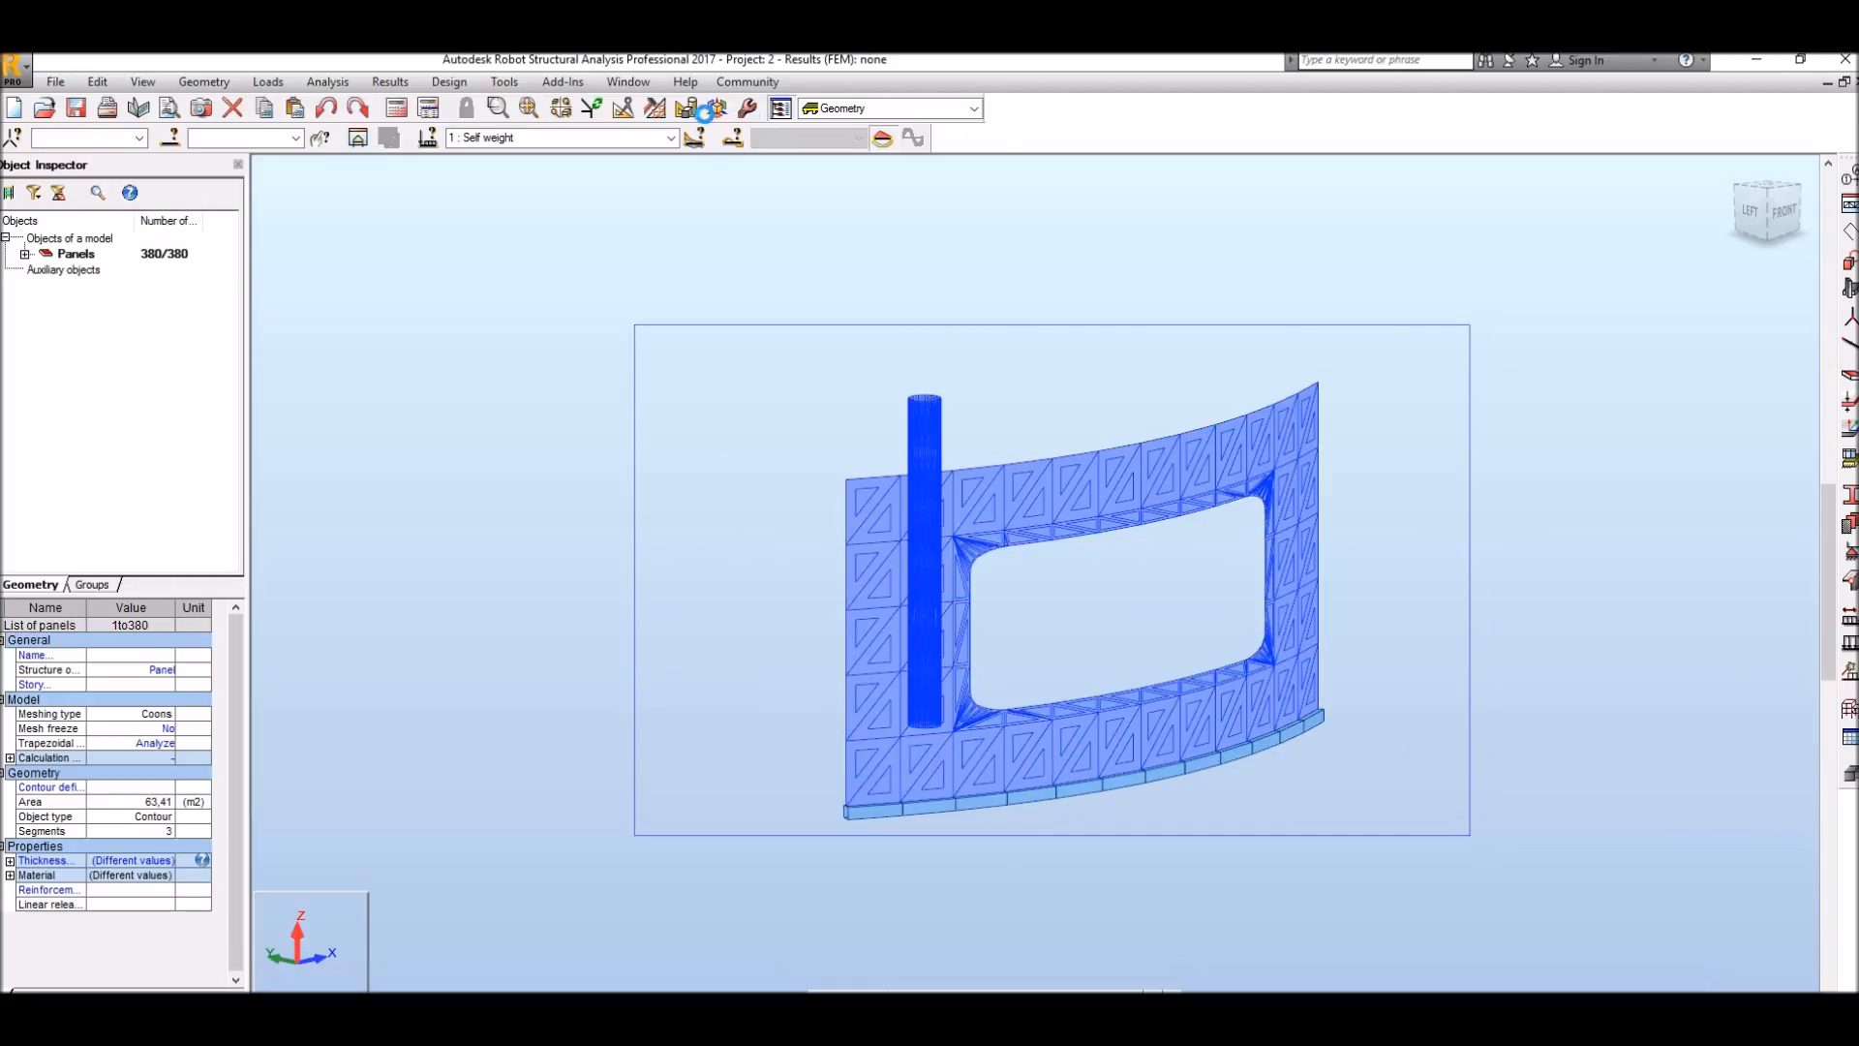
left_click(656, 108)
left_click(687, 185)
left_click(1087, 451)
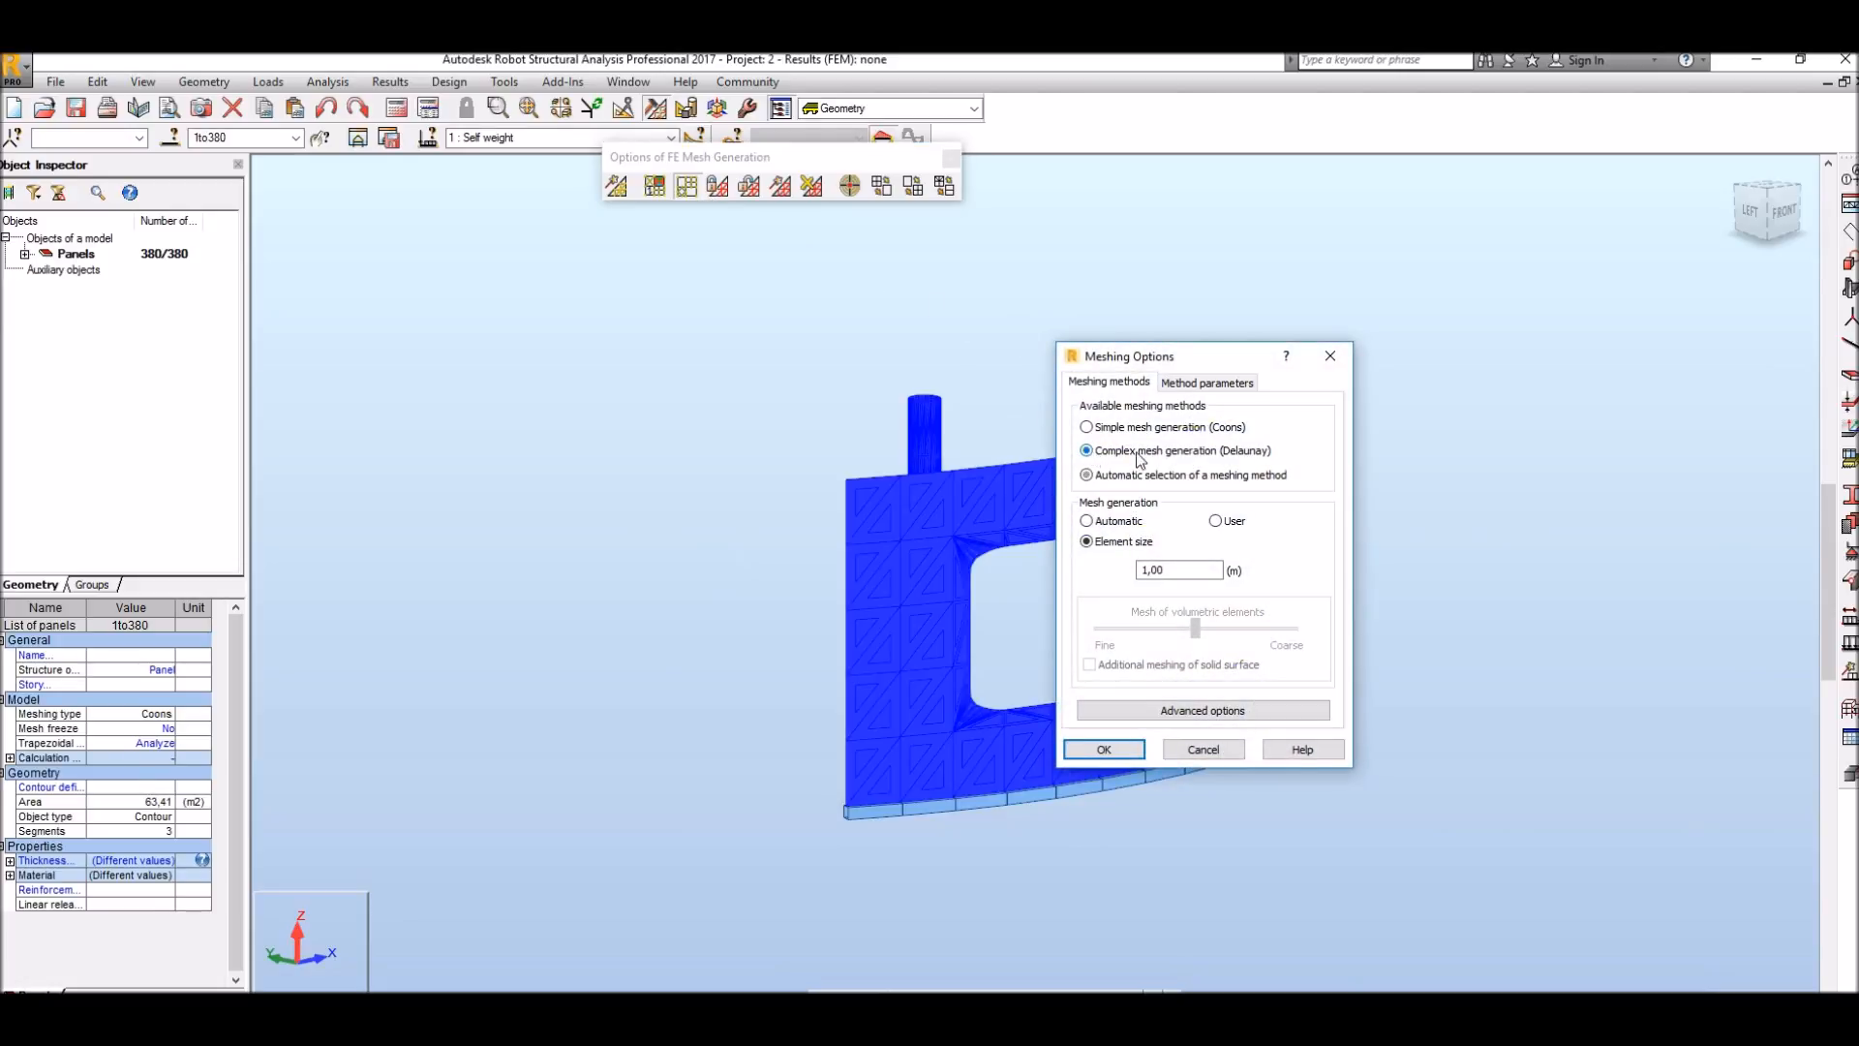
left_click(1177, 384)
left_click(1093, 423)
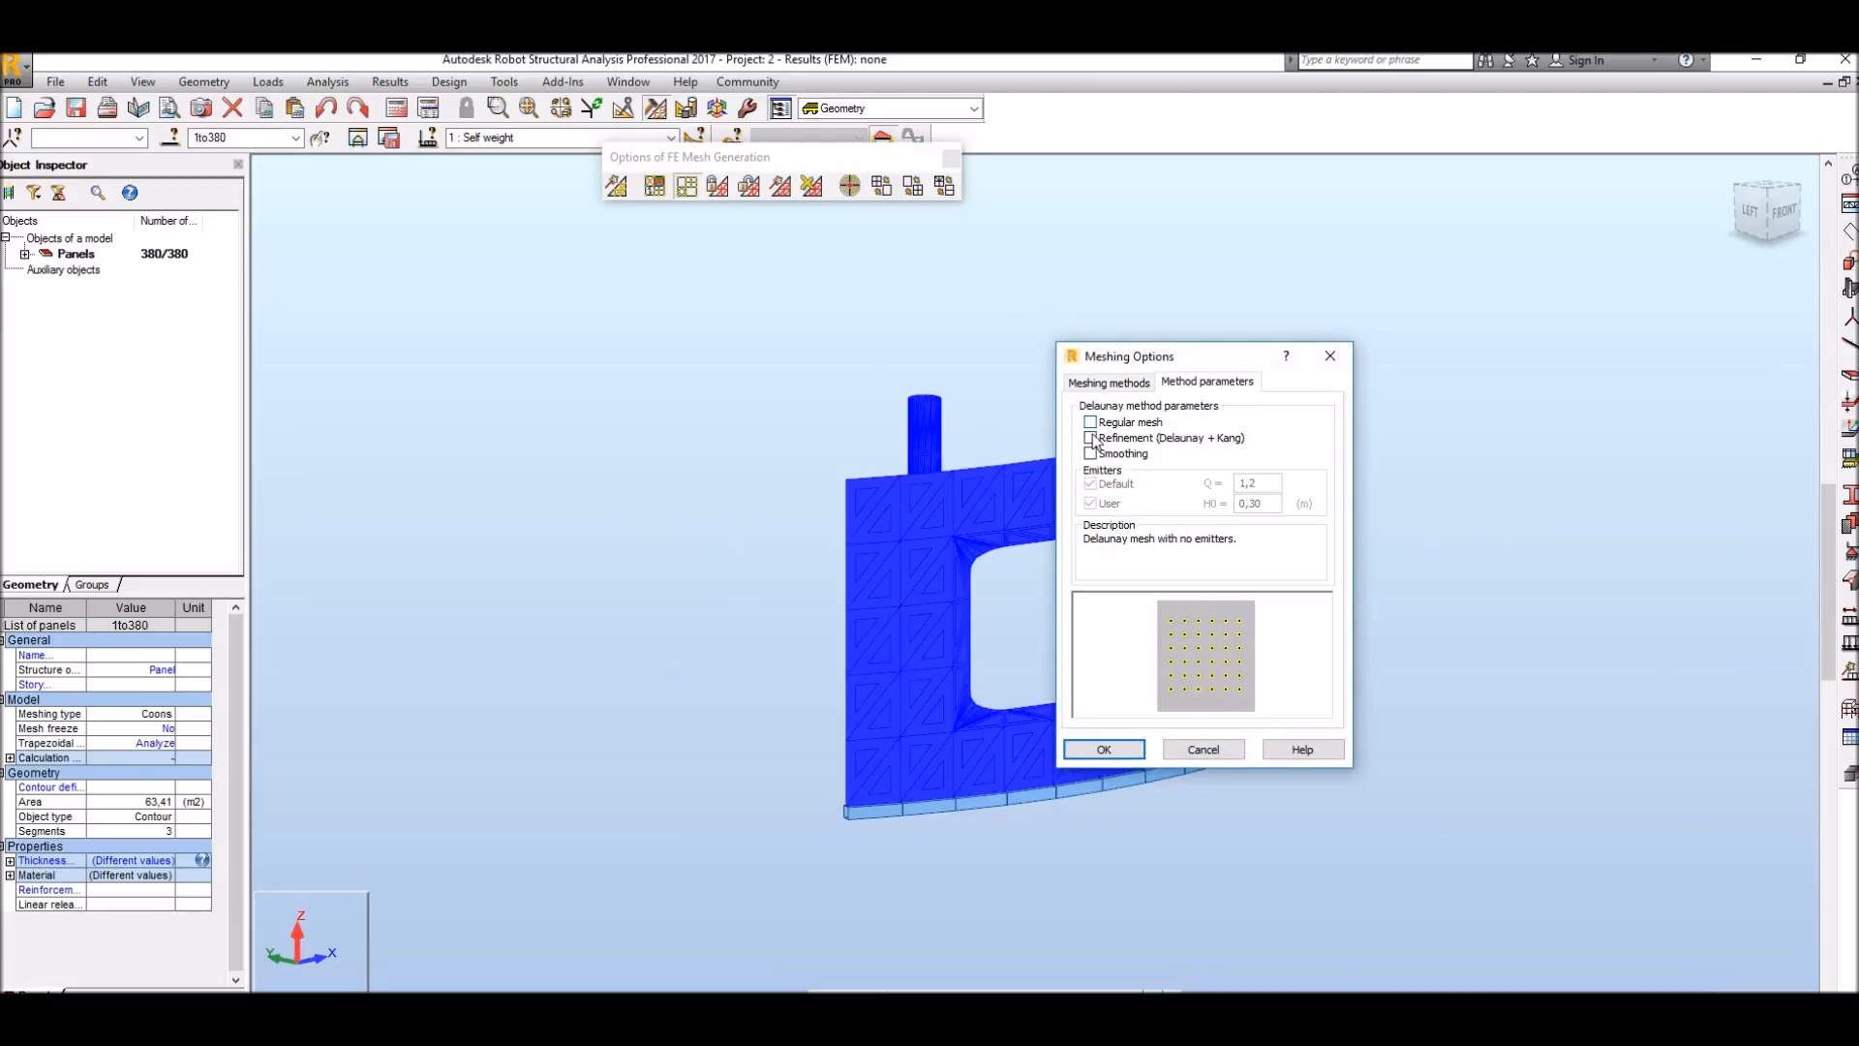
left_click(1091, 437)
left_click(1092, 454)
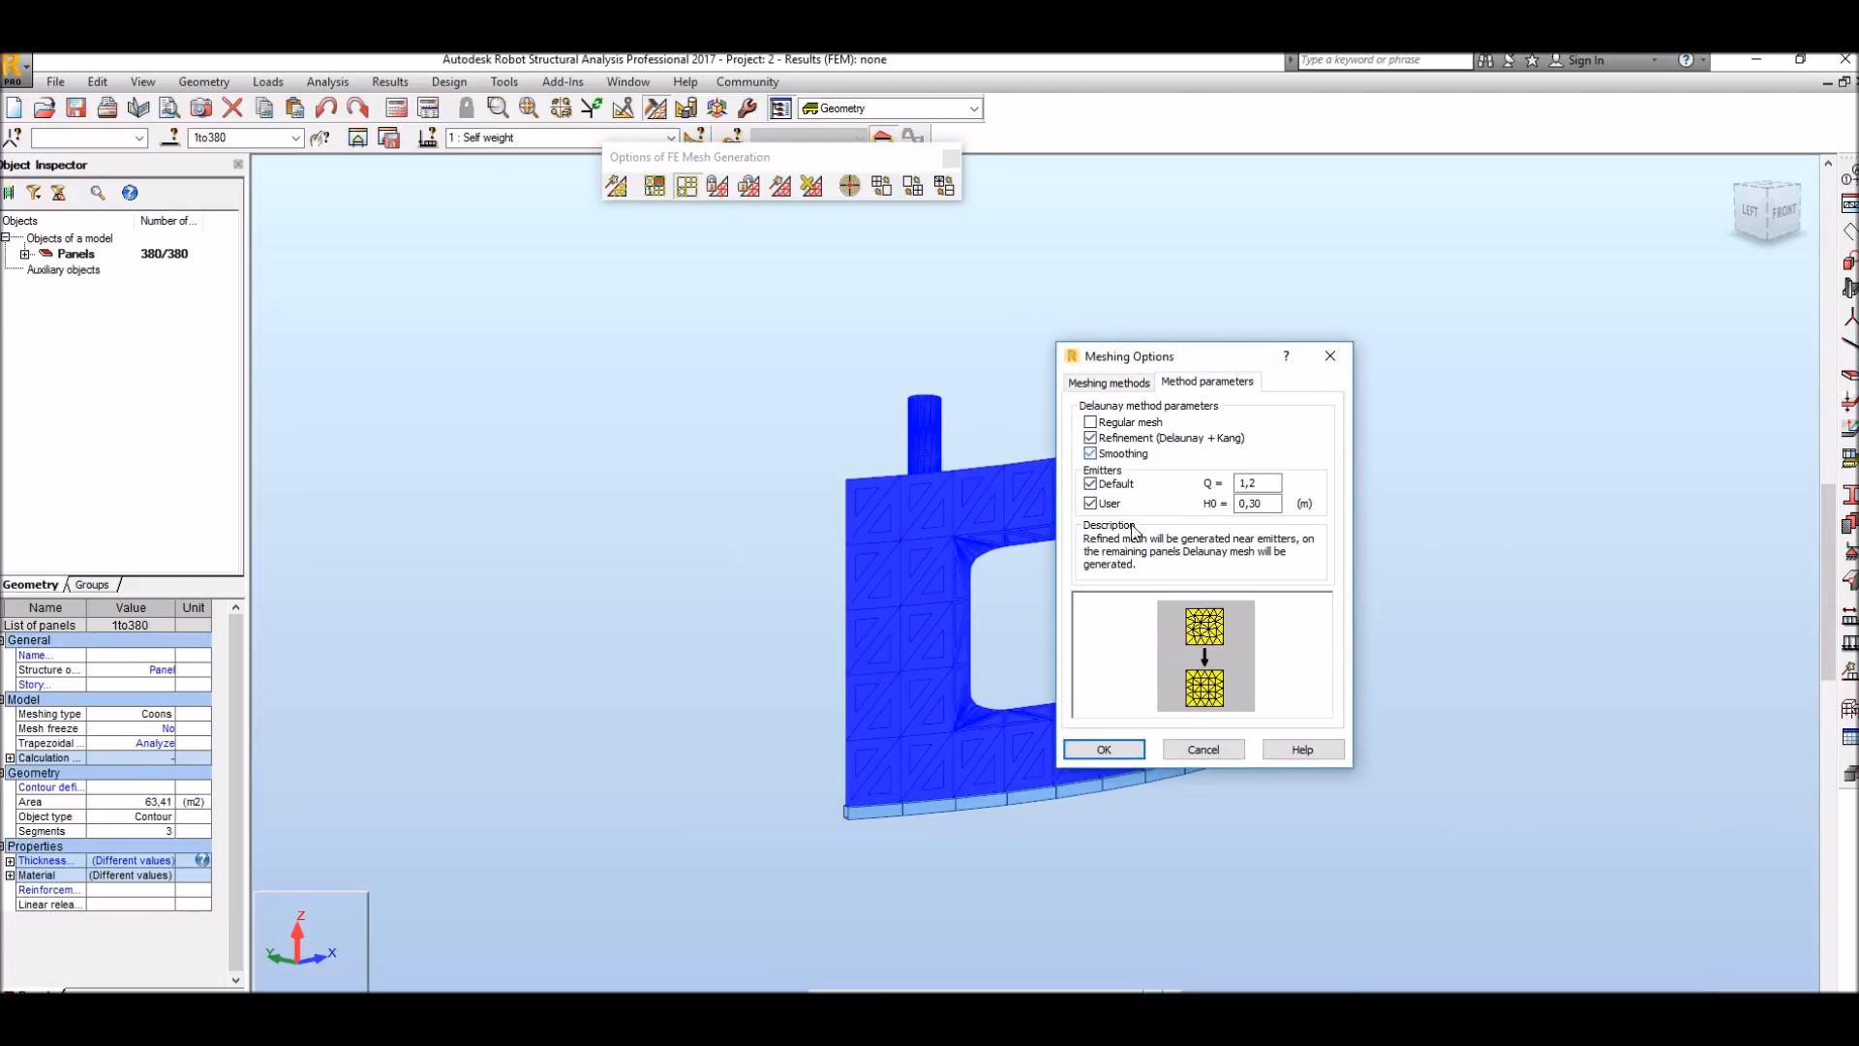
left_click(1106, 749)
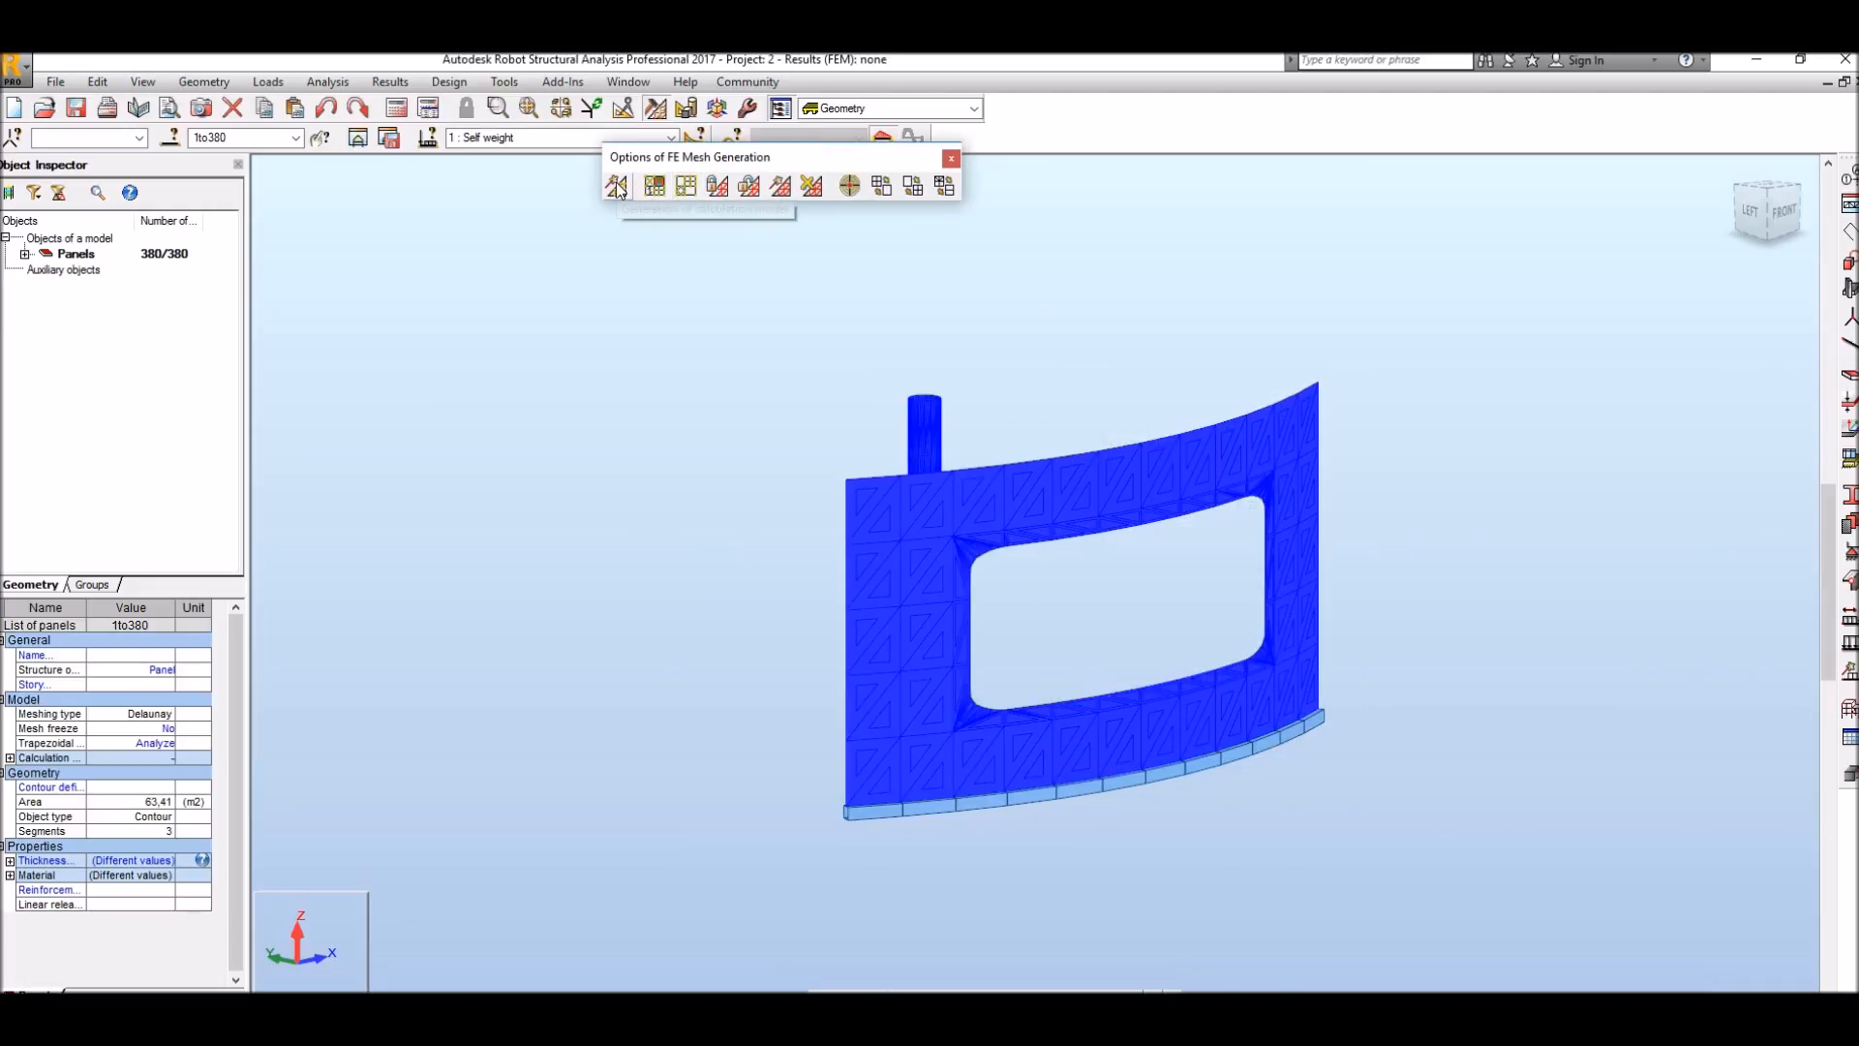
left_click(617, 185)
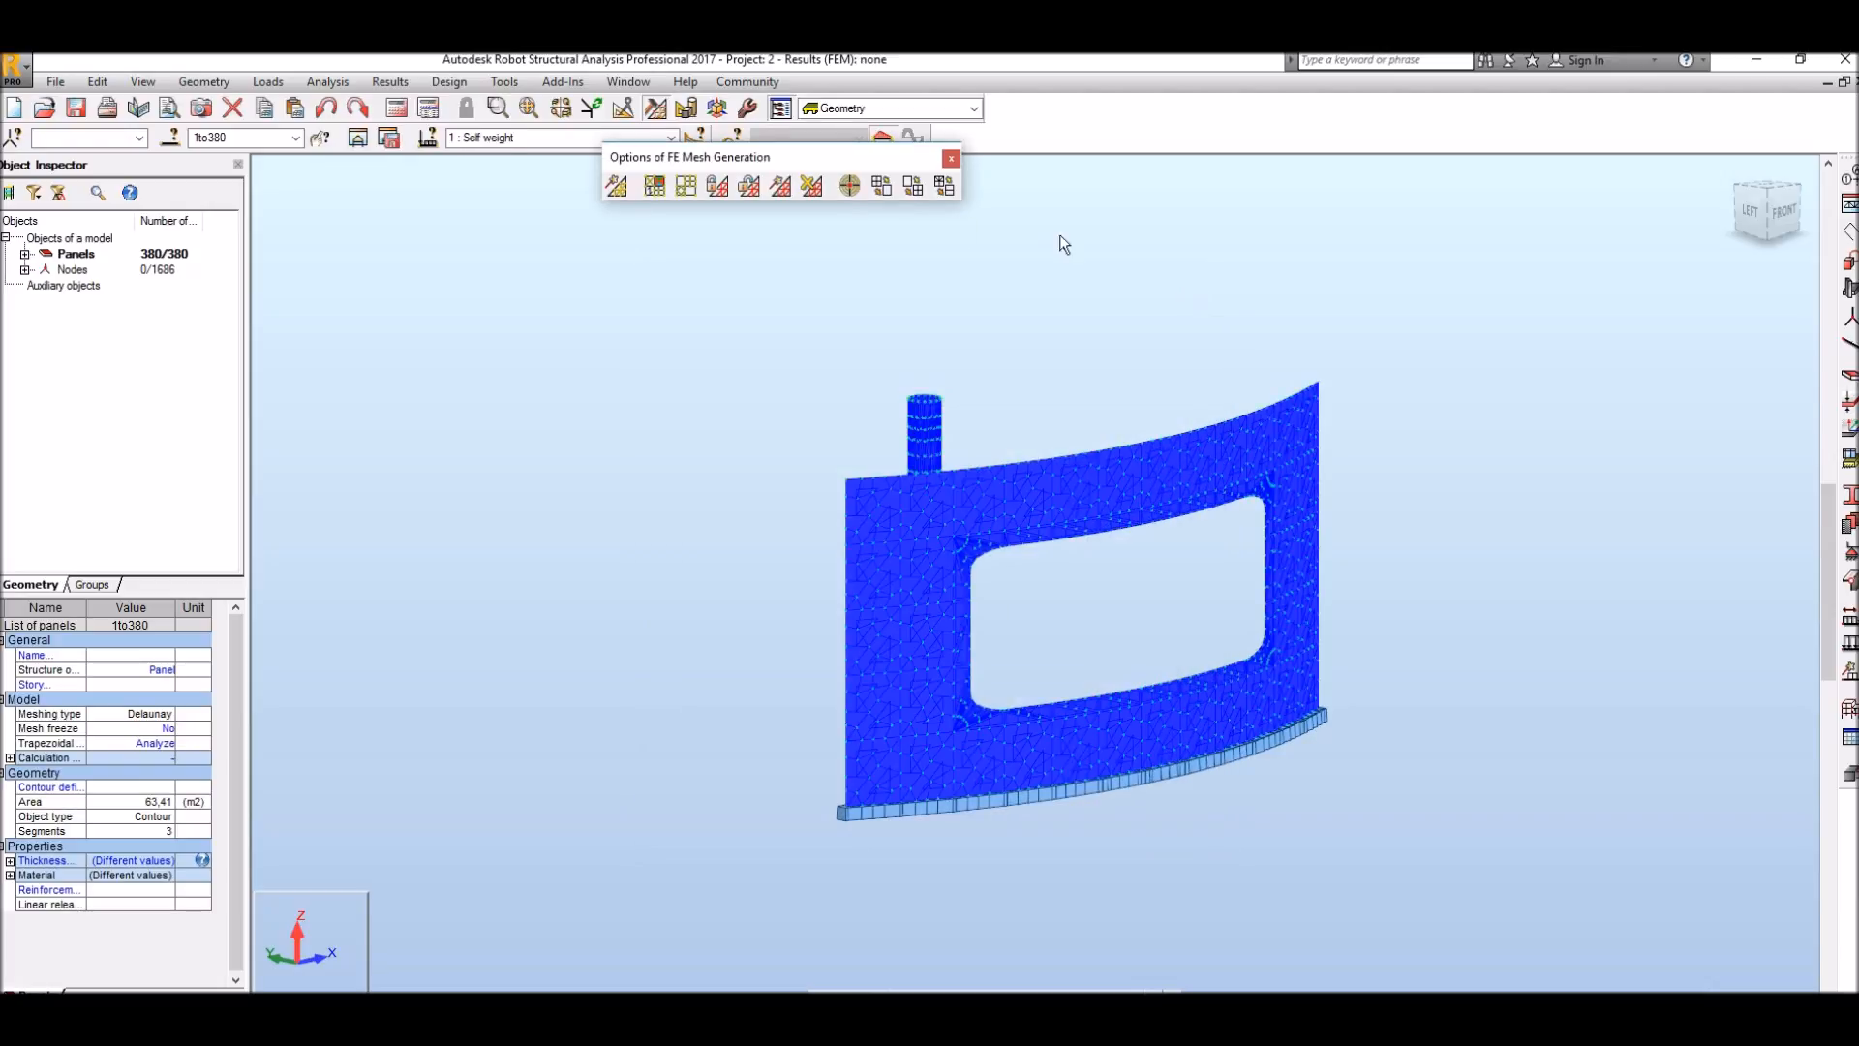
left_click(712, 355)
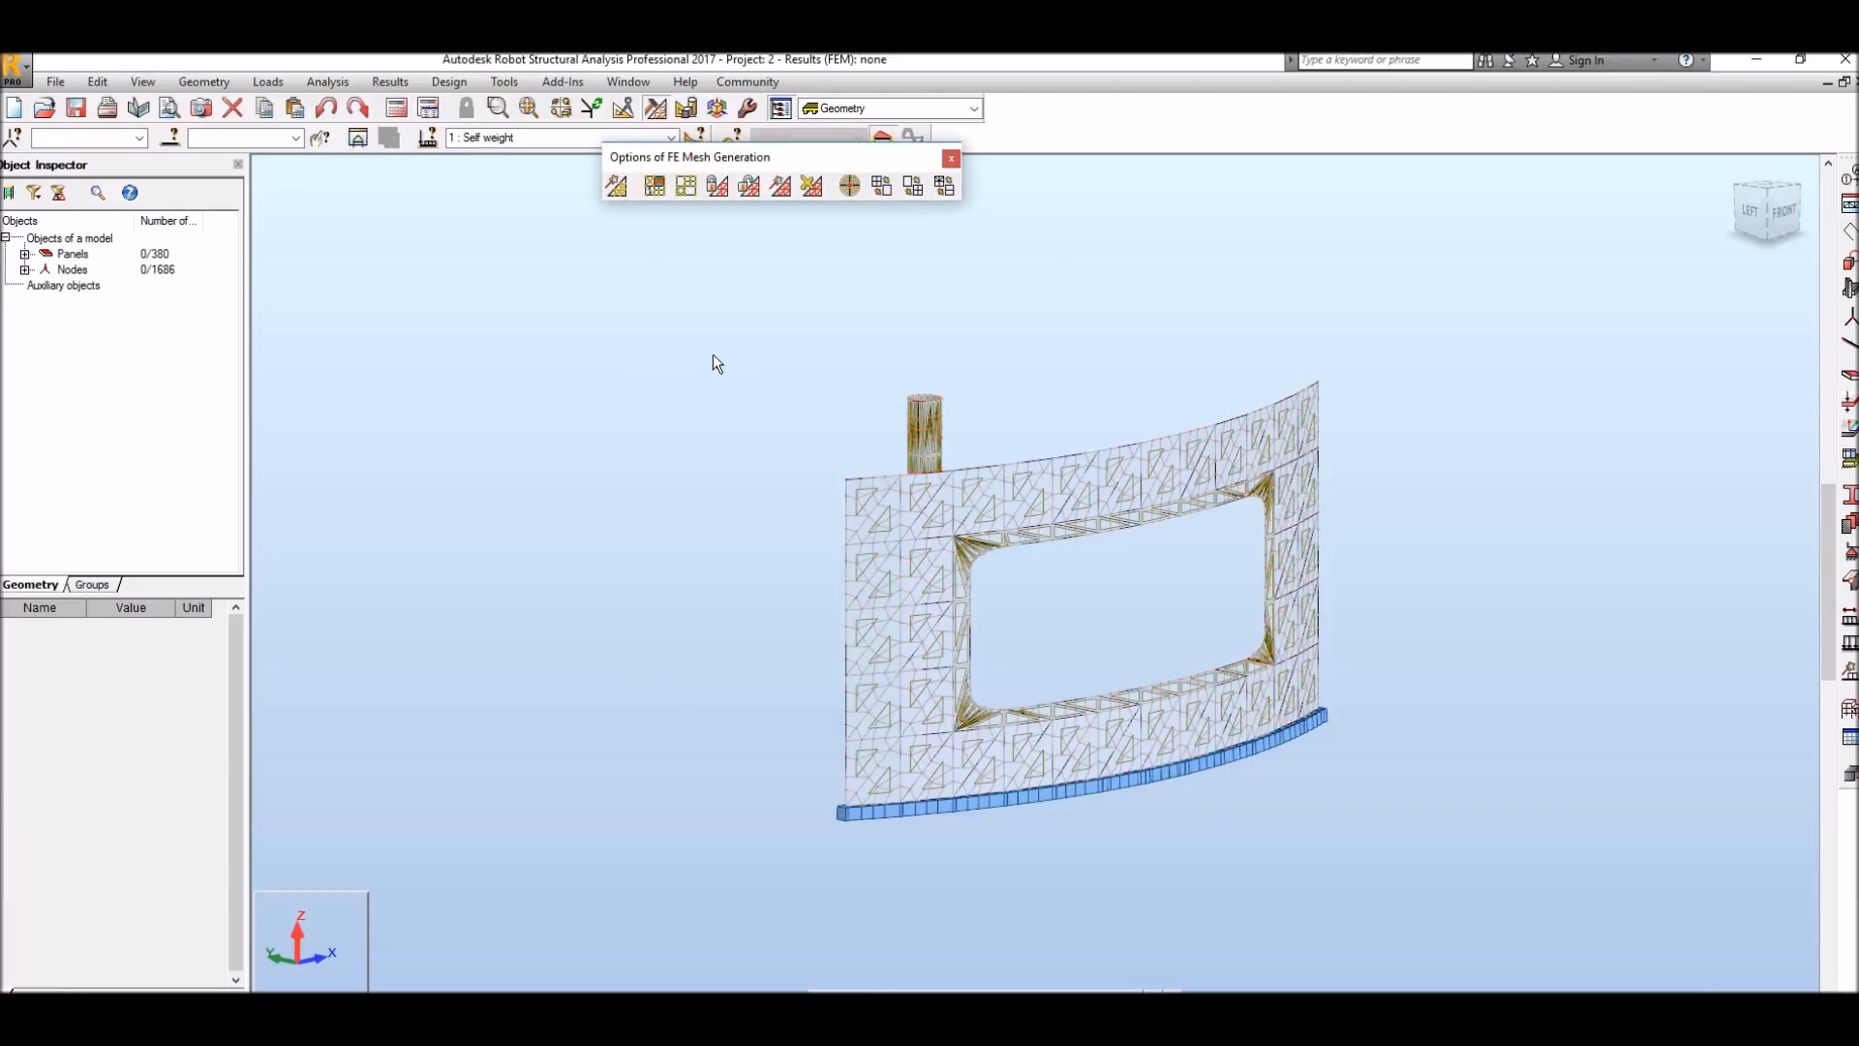
Step: Run the structural calculations, continuing despite the separate structure, and close the calculation messages and mesh generation options
left_click(397, 107)
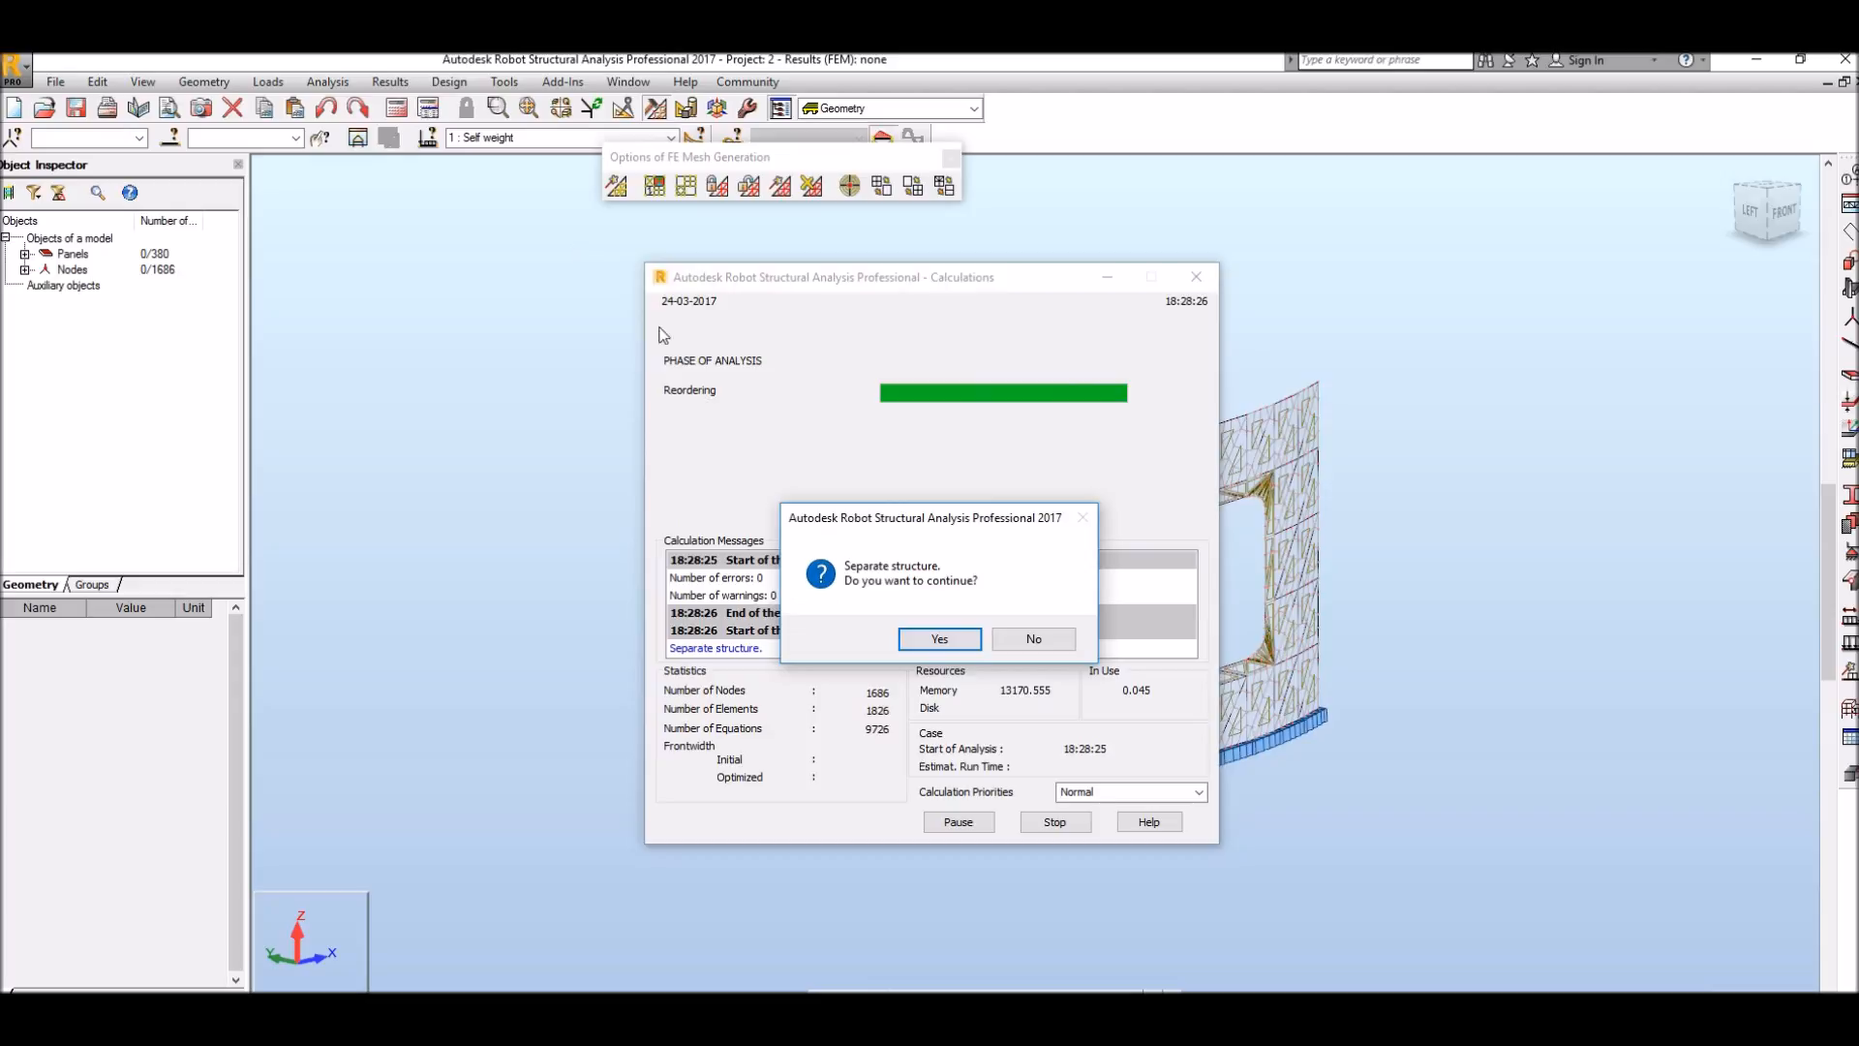
left_click(929, 634)
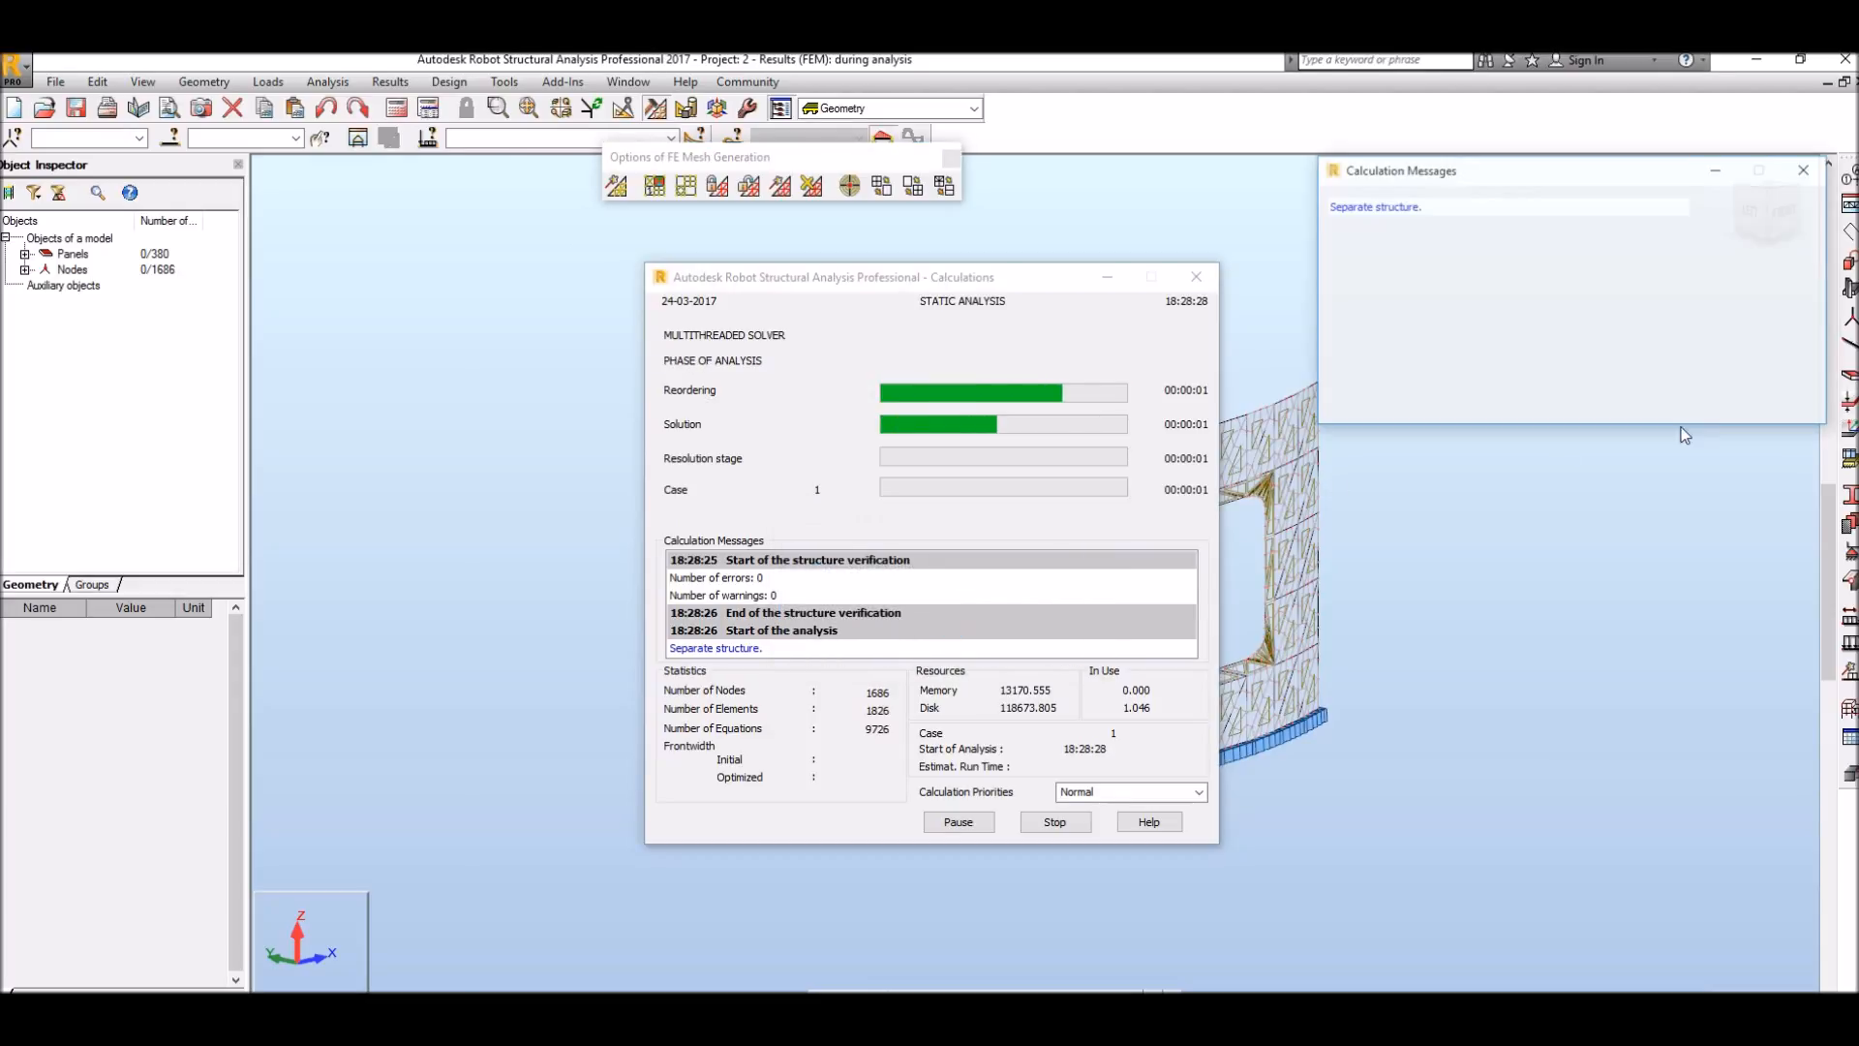
left_click(1806, 170)
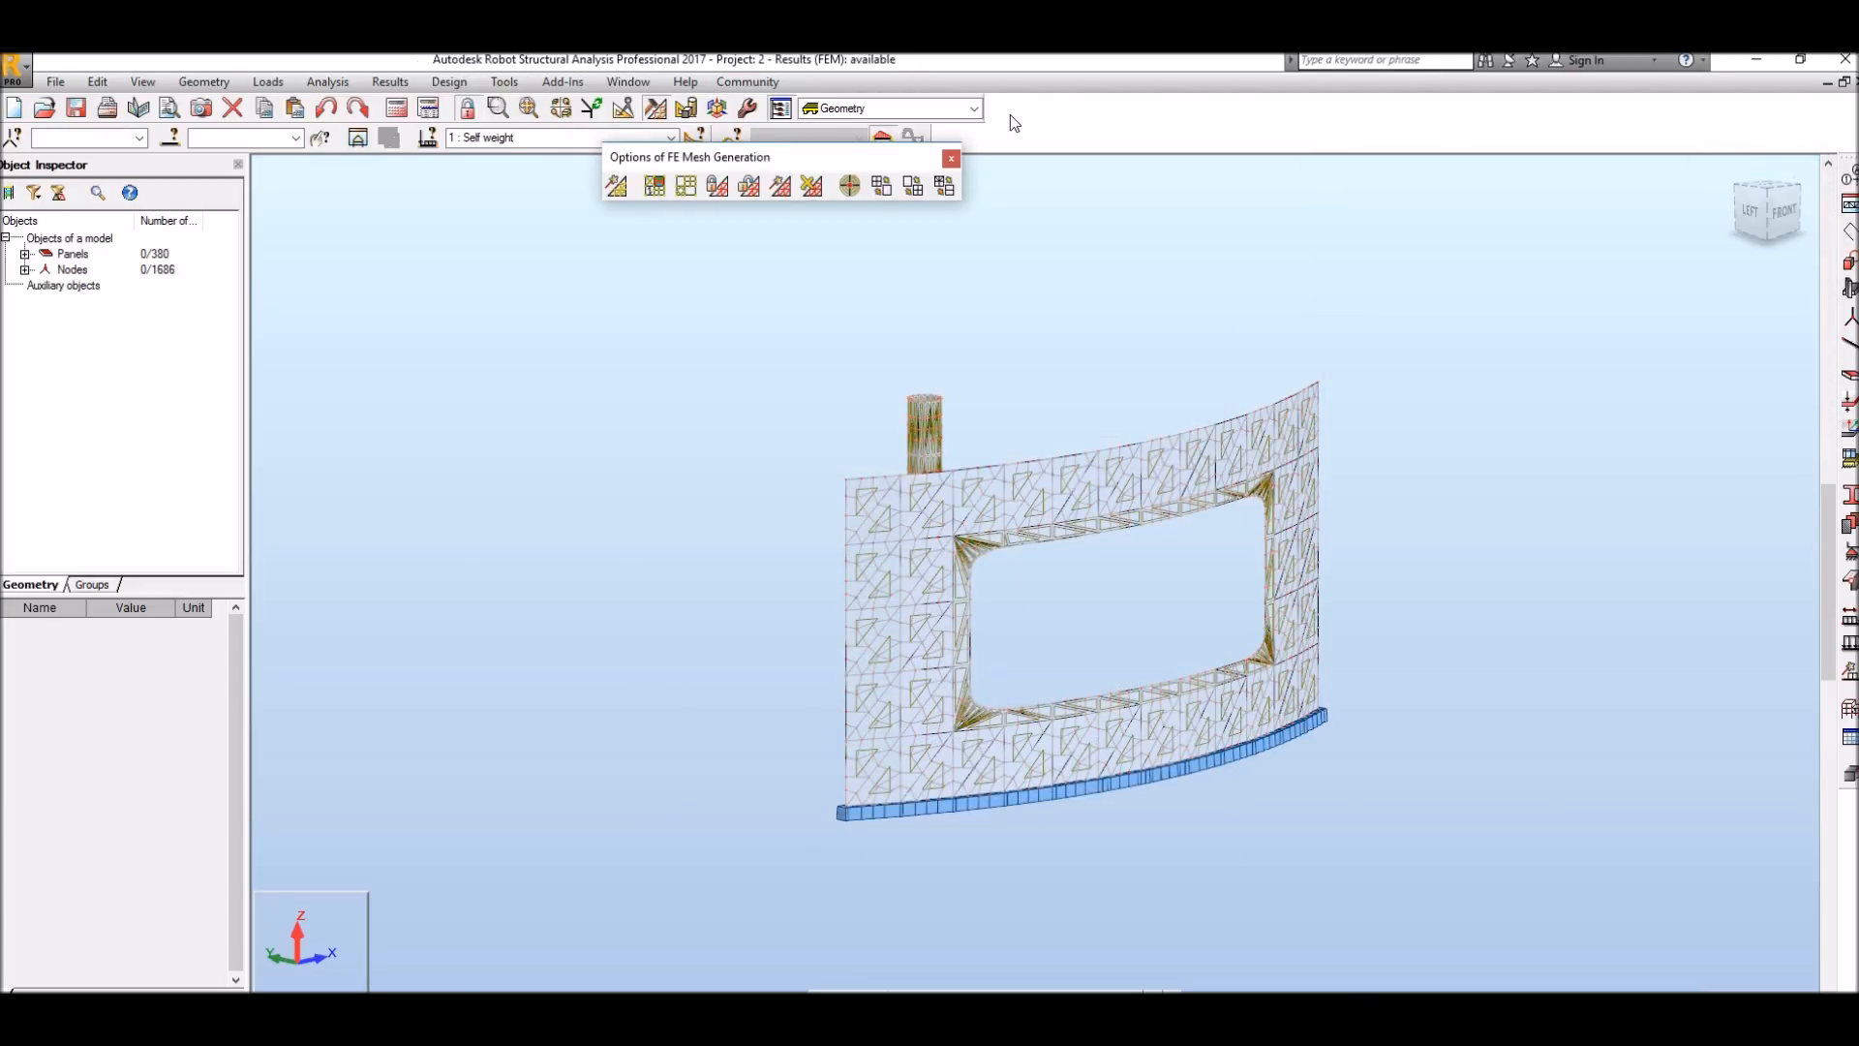
left_click(950, 158)
Step: Switch to the Results - maps layout and display the z displacement map for the self weight case
left_click(974, 108)
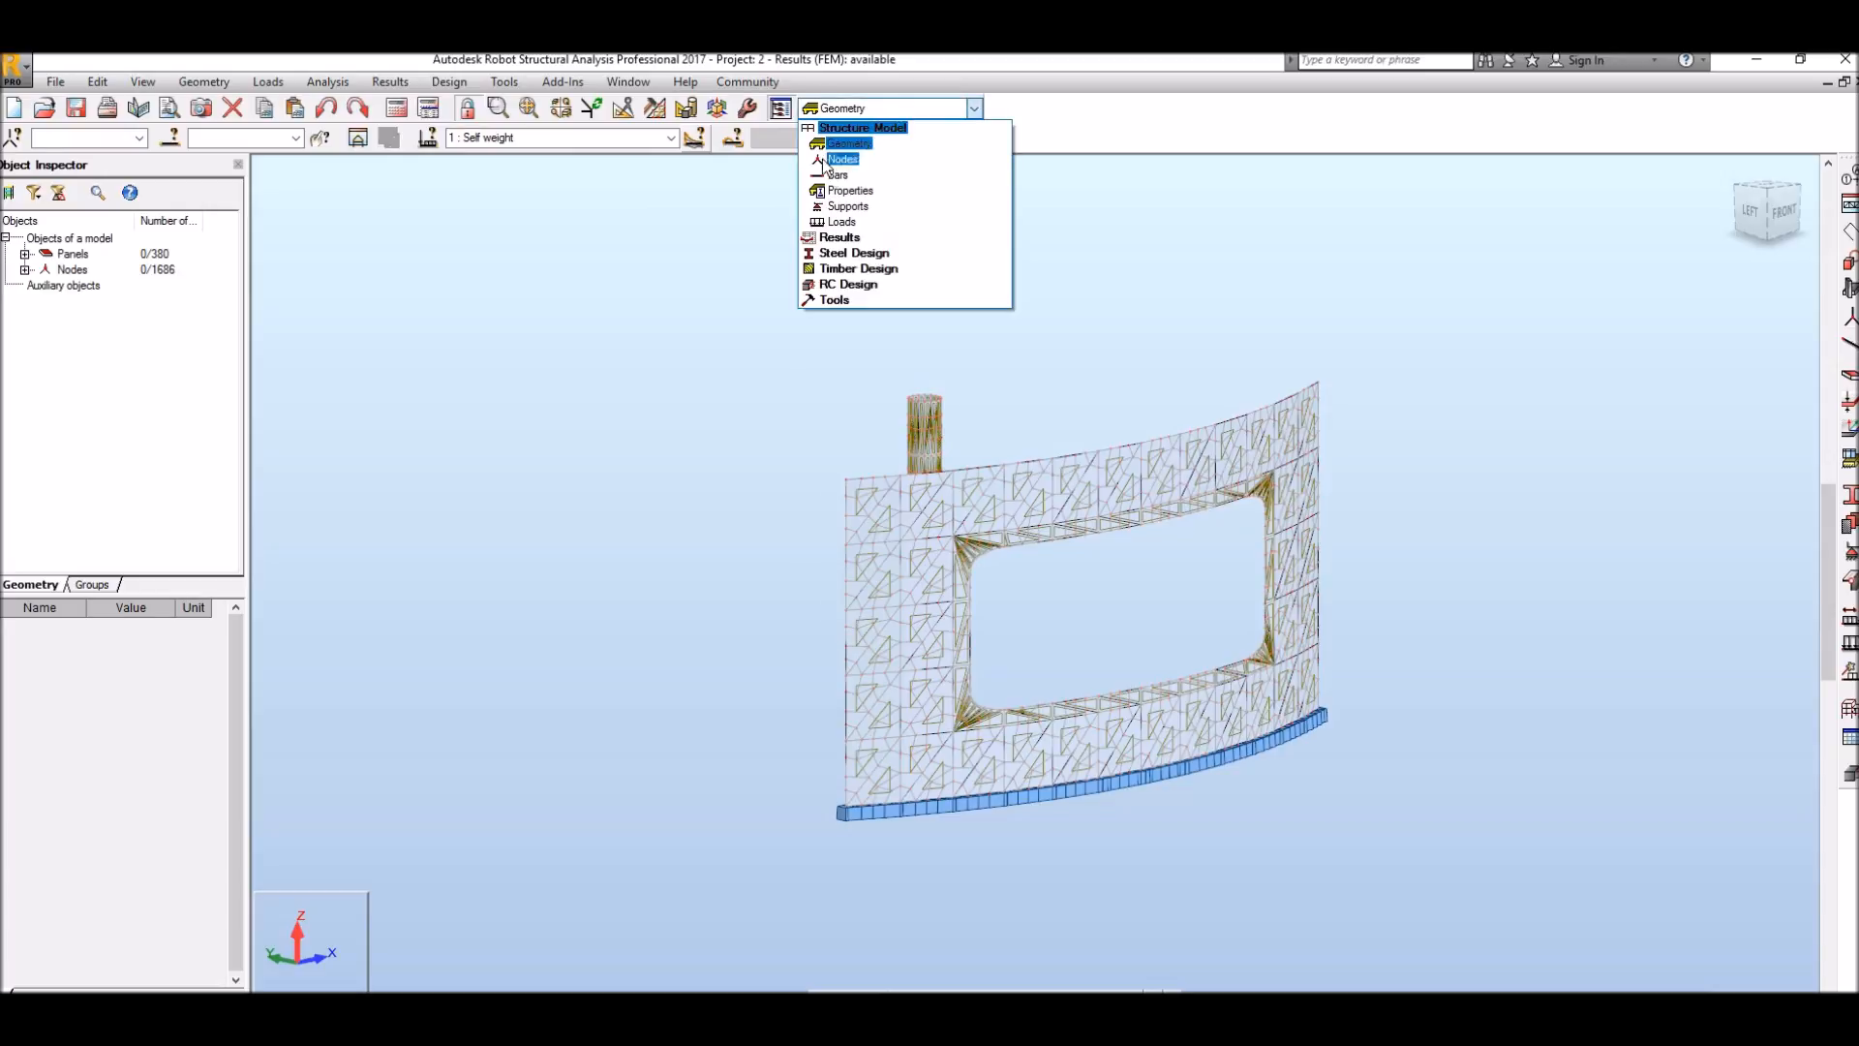
left_click(840, 237)
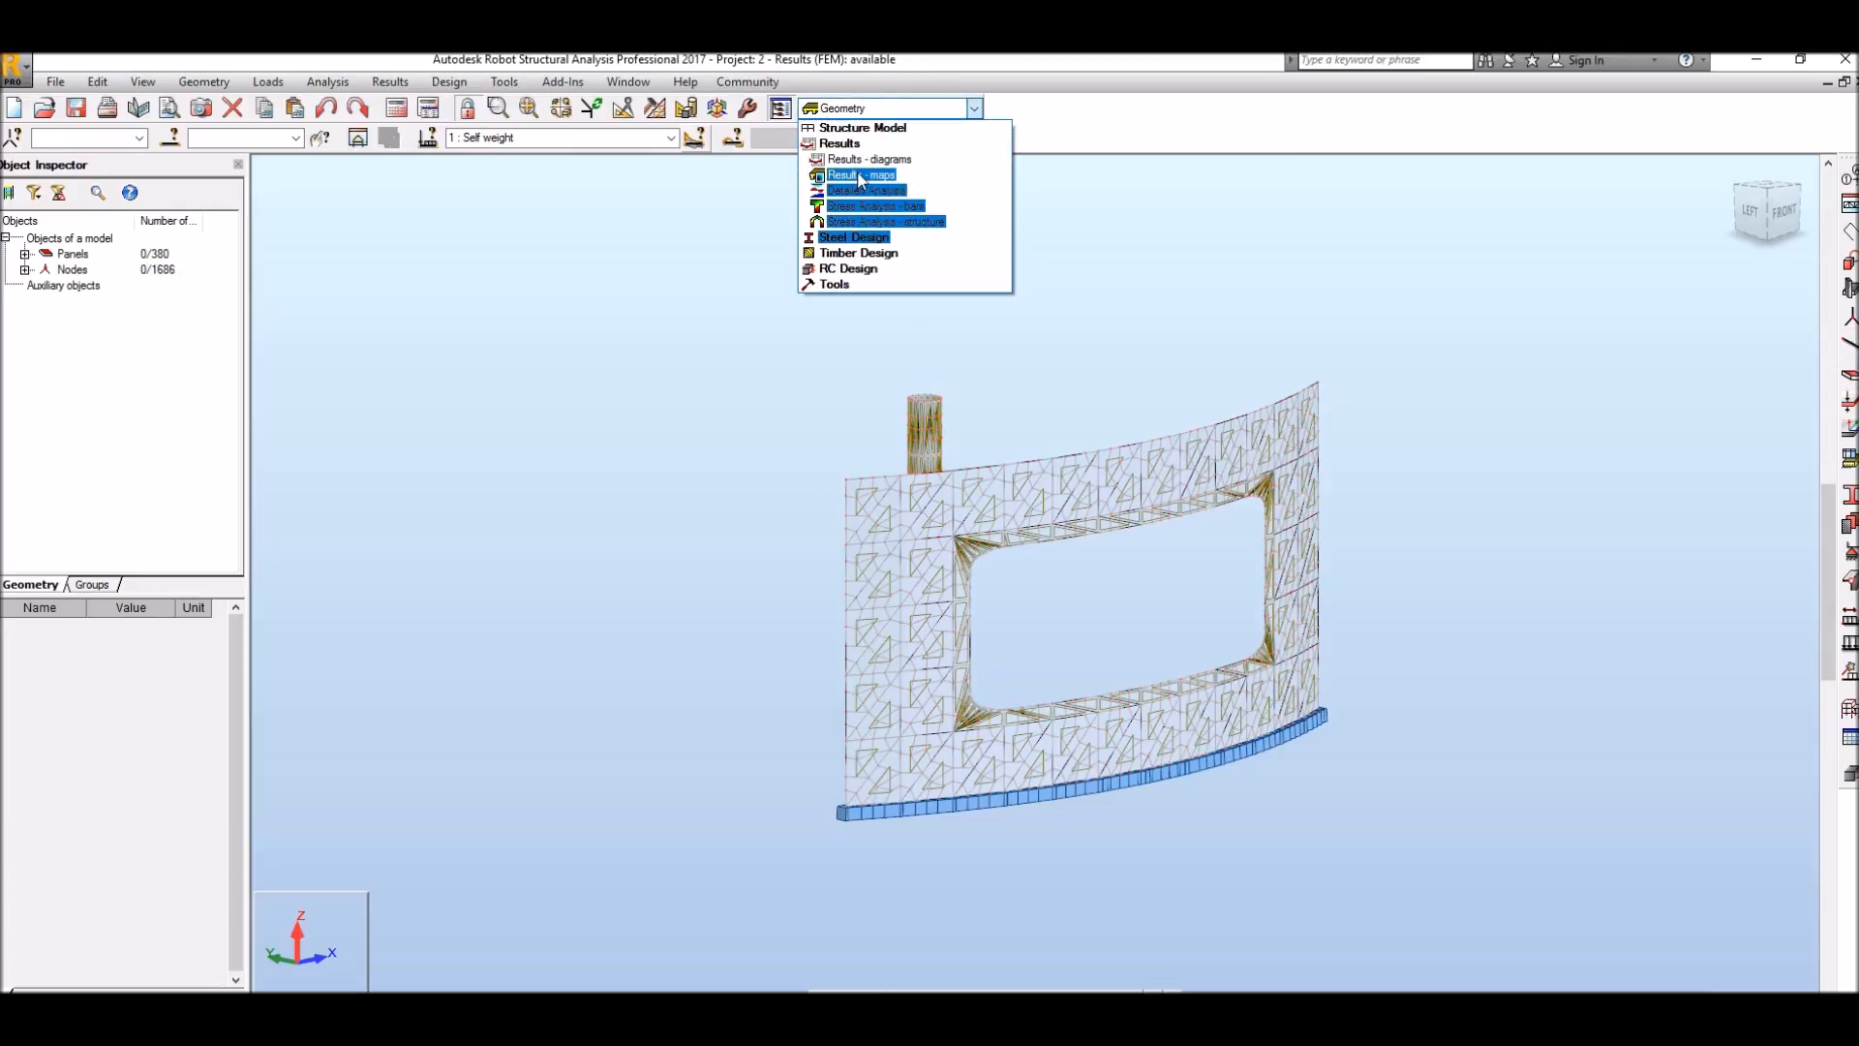
left_click(861, 176)
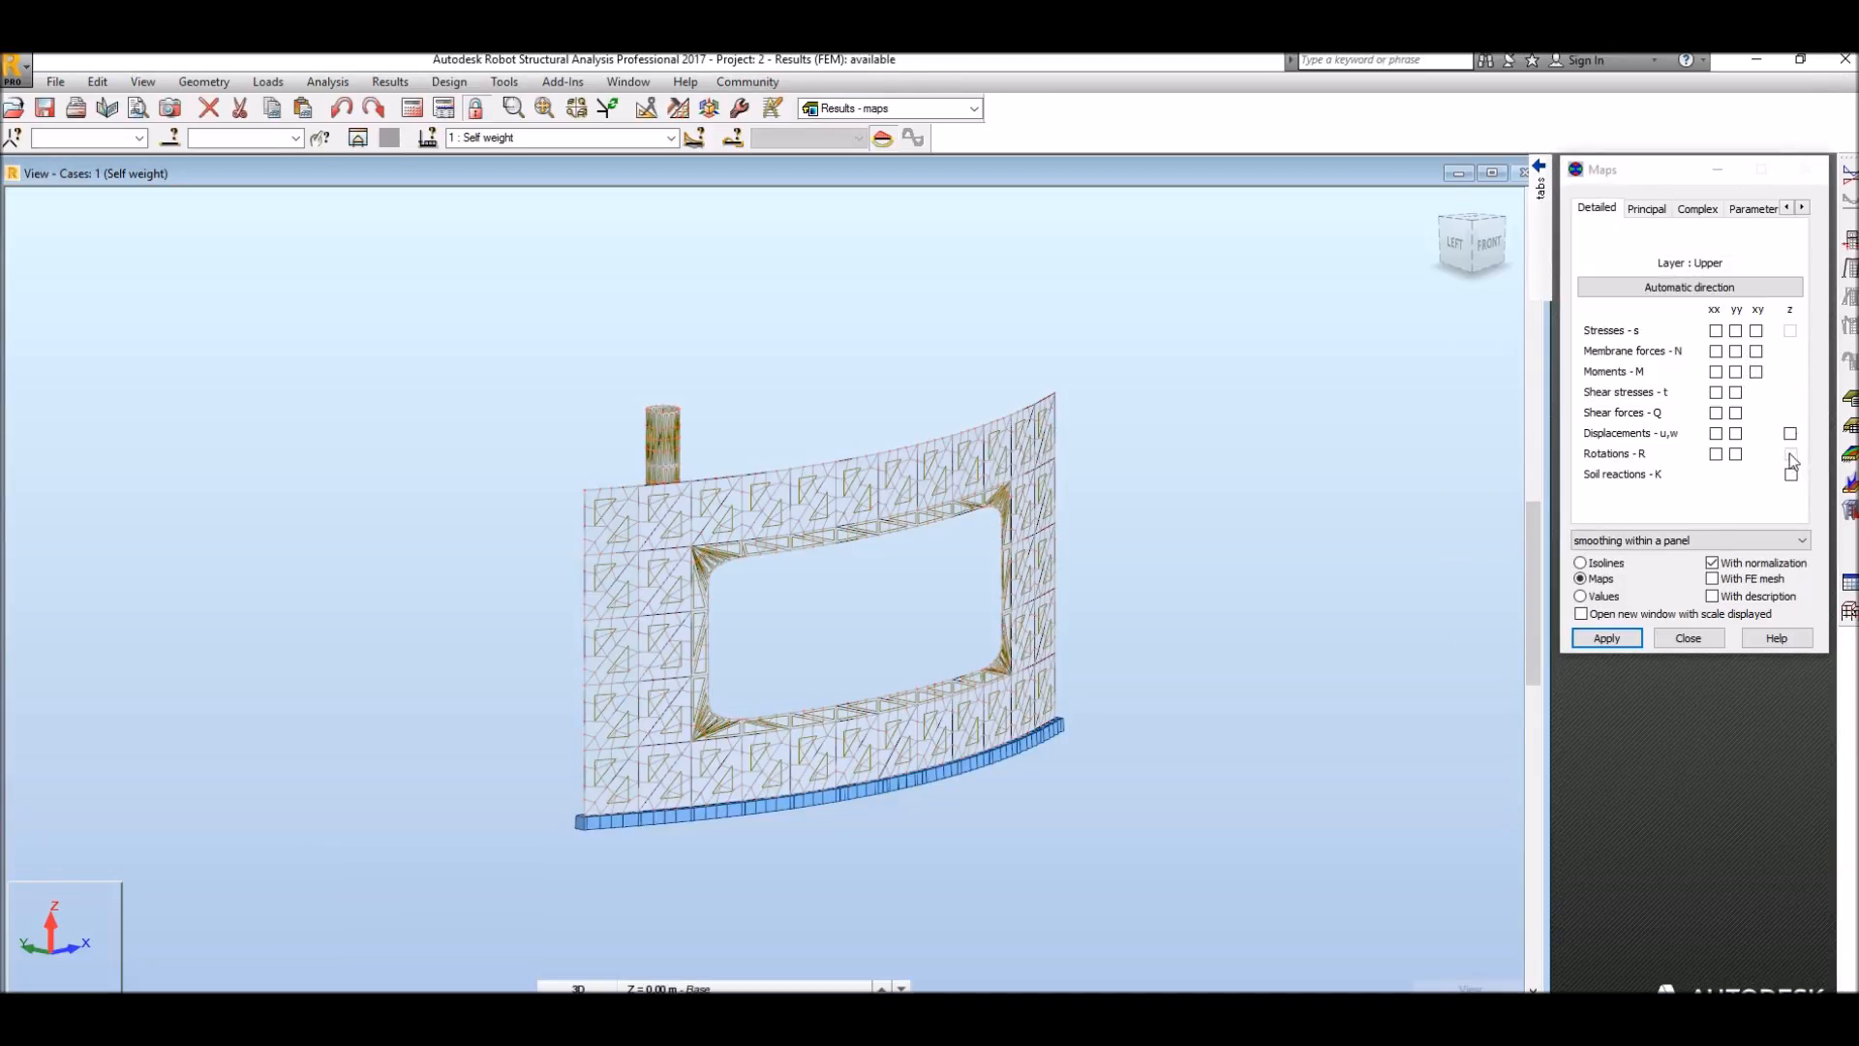
left_click(1790, 434)
left_click(1633, 639)
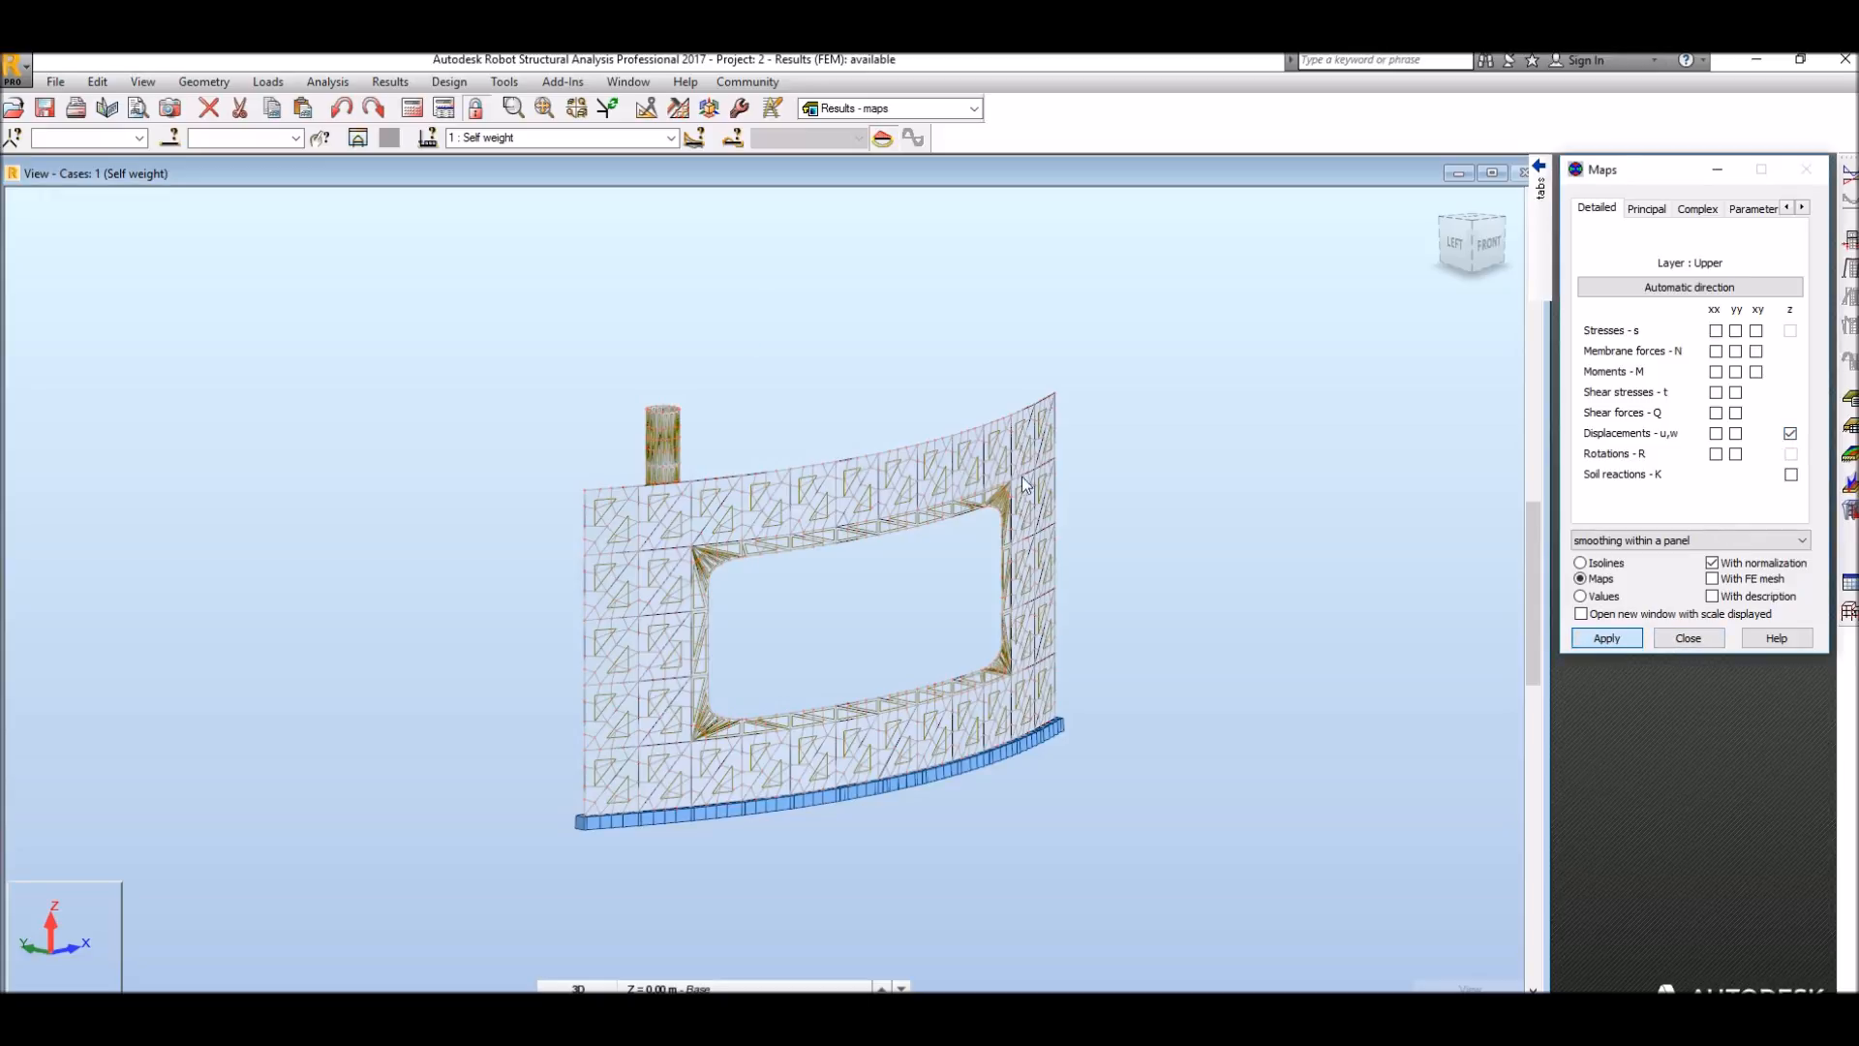
Step: Examine the displacement map from the back, focusing on the area around the slot in the steel column
middle_click_drag(583, 372, 190, 362, "shift")
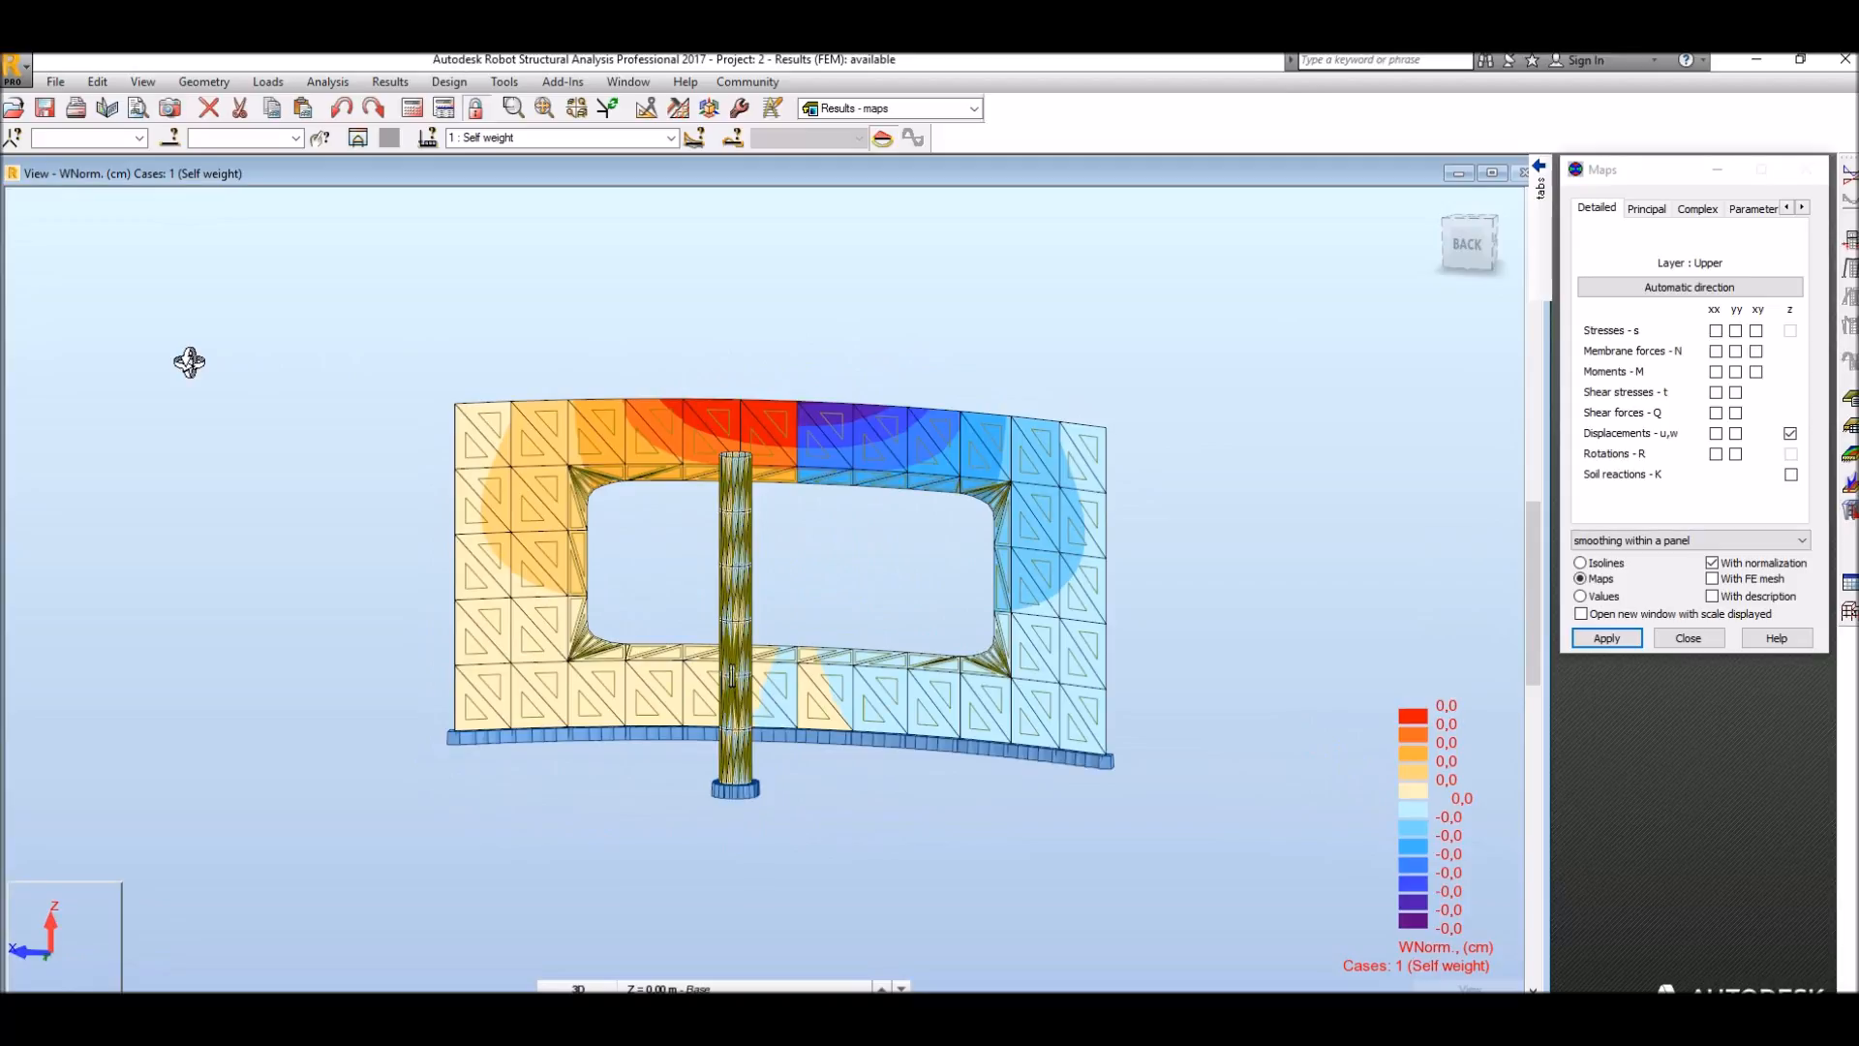
scroll(689, 699, "up", 15)
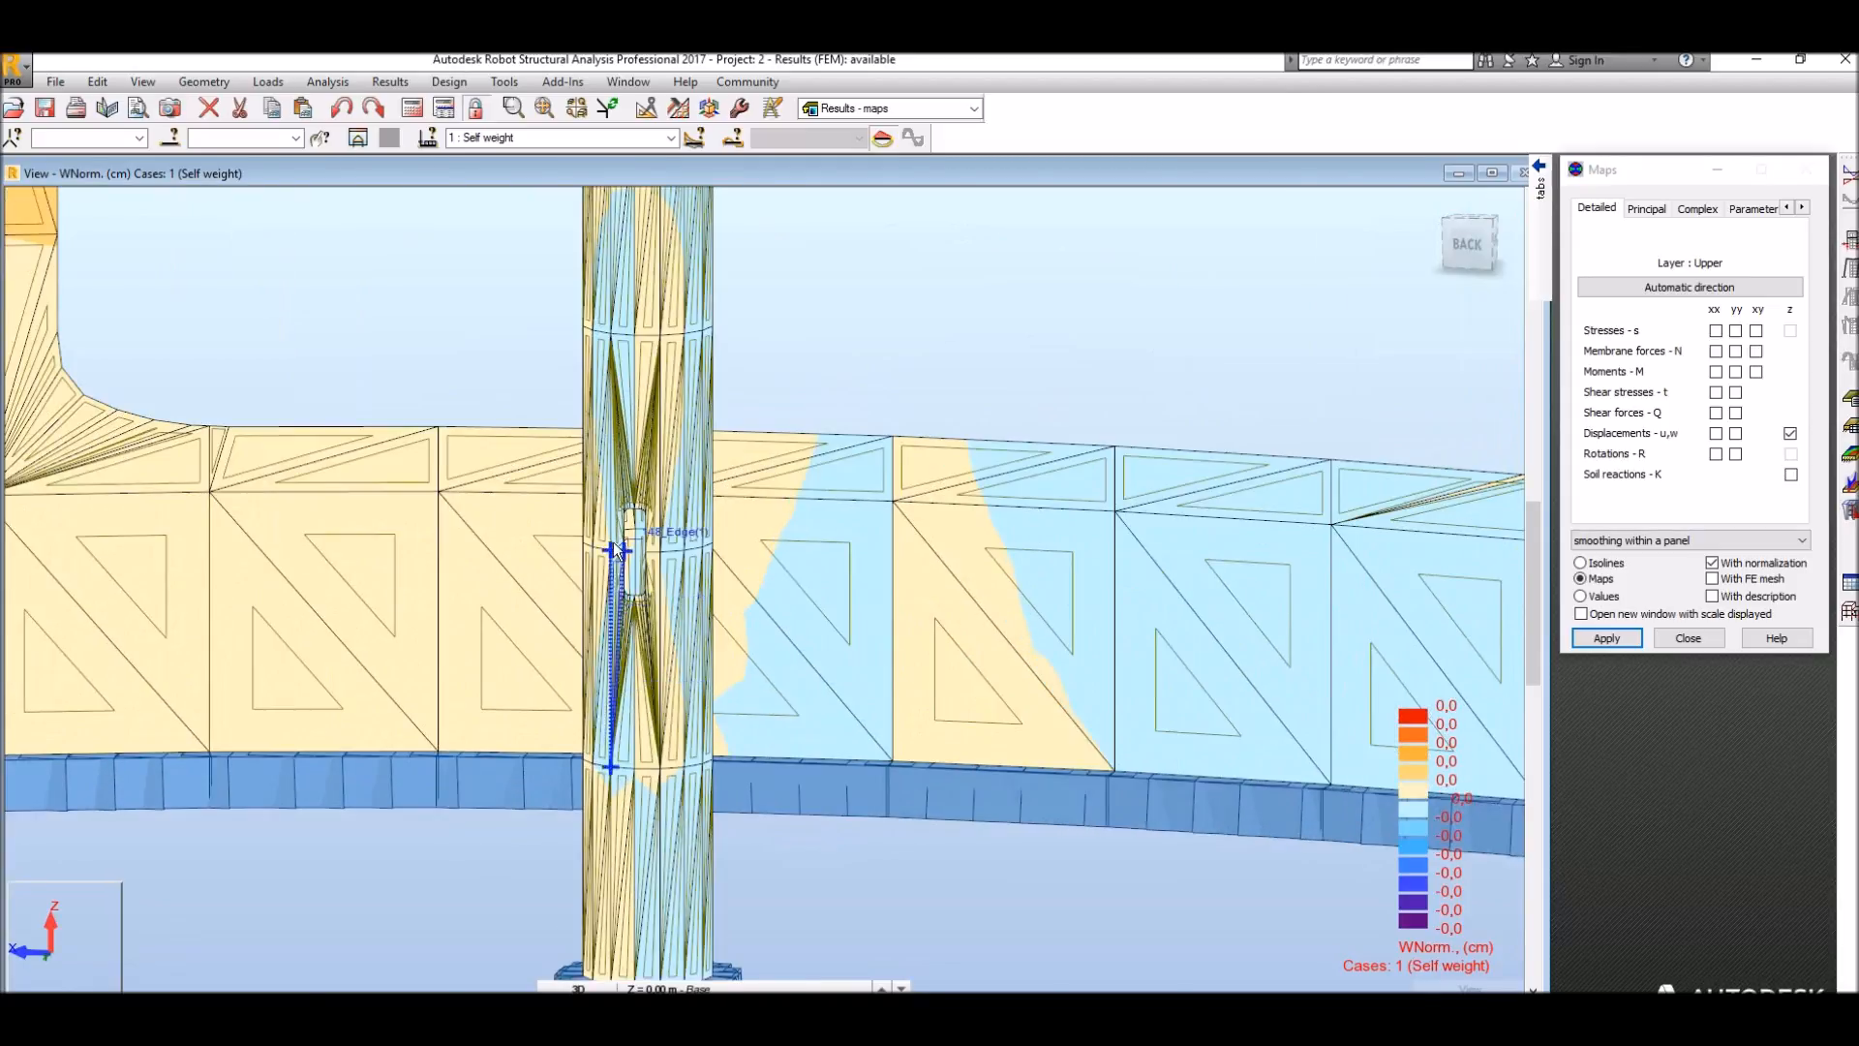
scroll(728, 496, "up", 3)
scroll(728, 496, "down", 5)
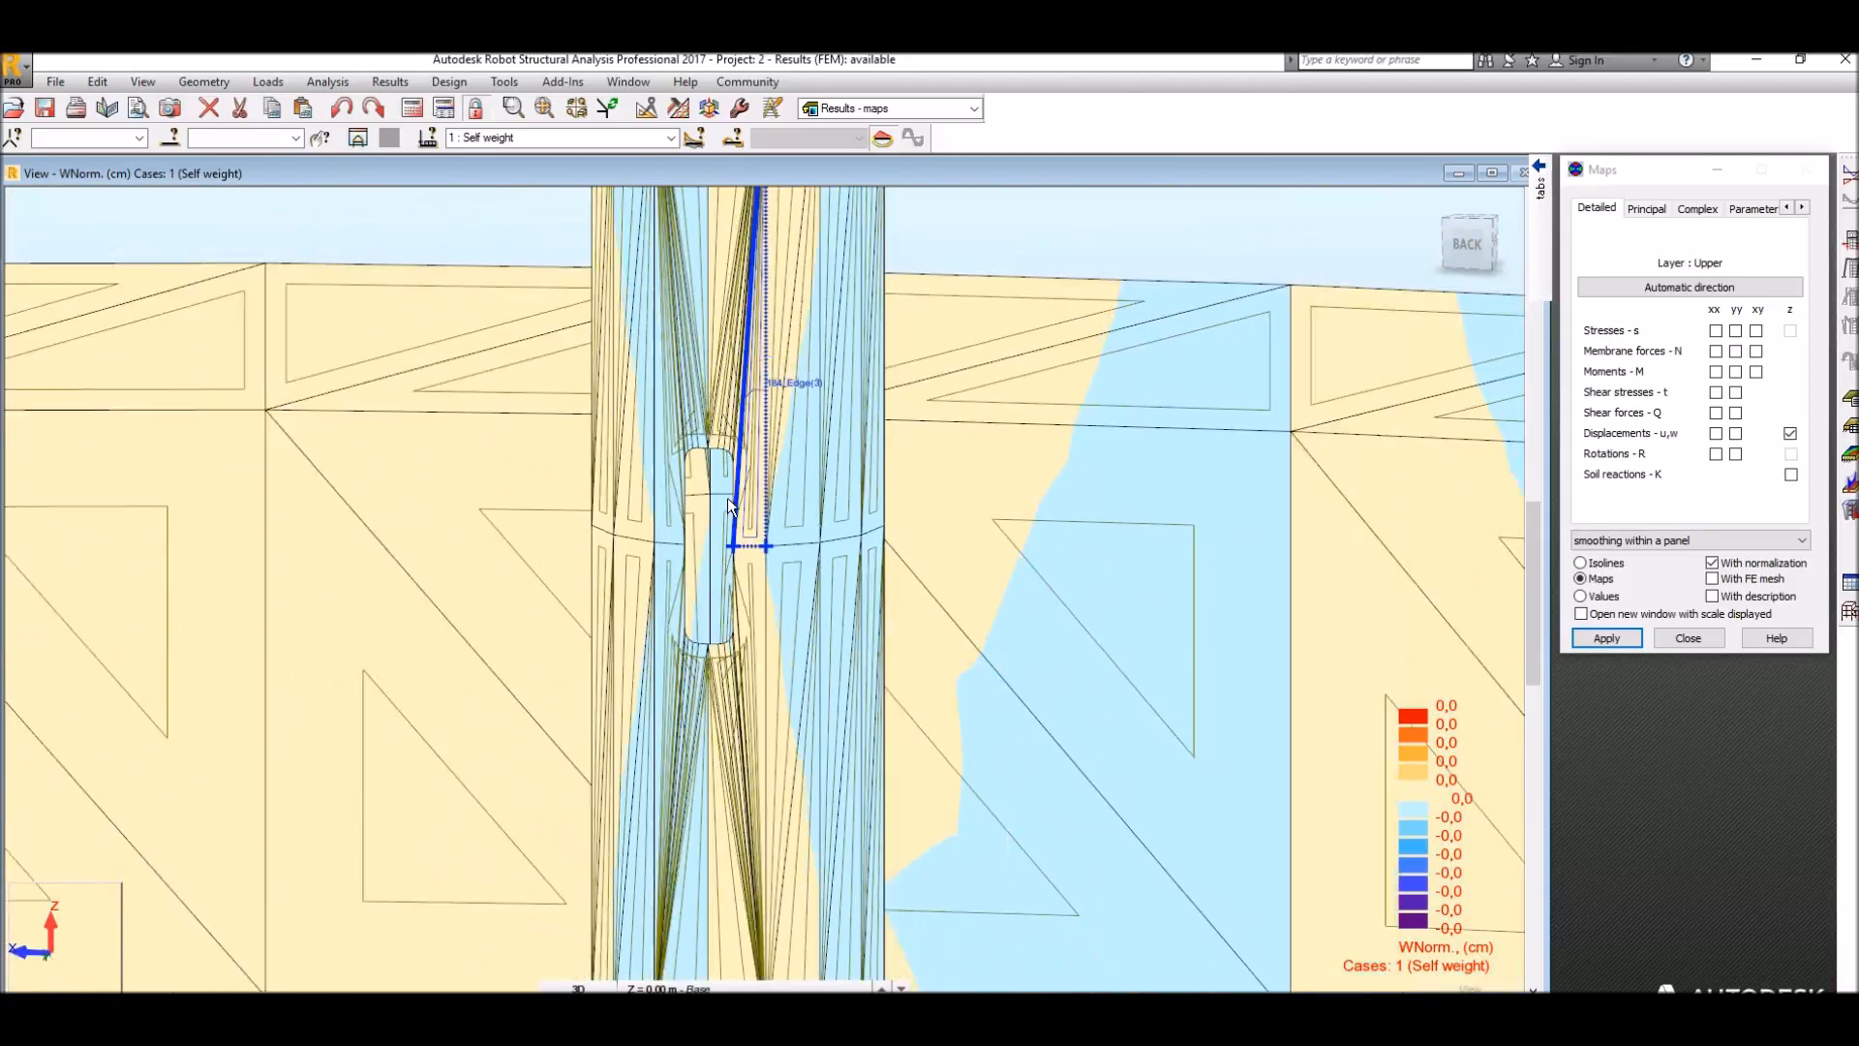
scroll(728, 498, "down", 5)
middle_click_drag(511, 407, 771, 419, "shift")
scroll(772, 426, "down", 3)
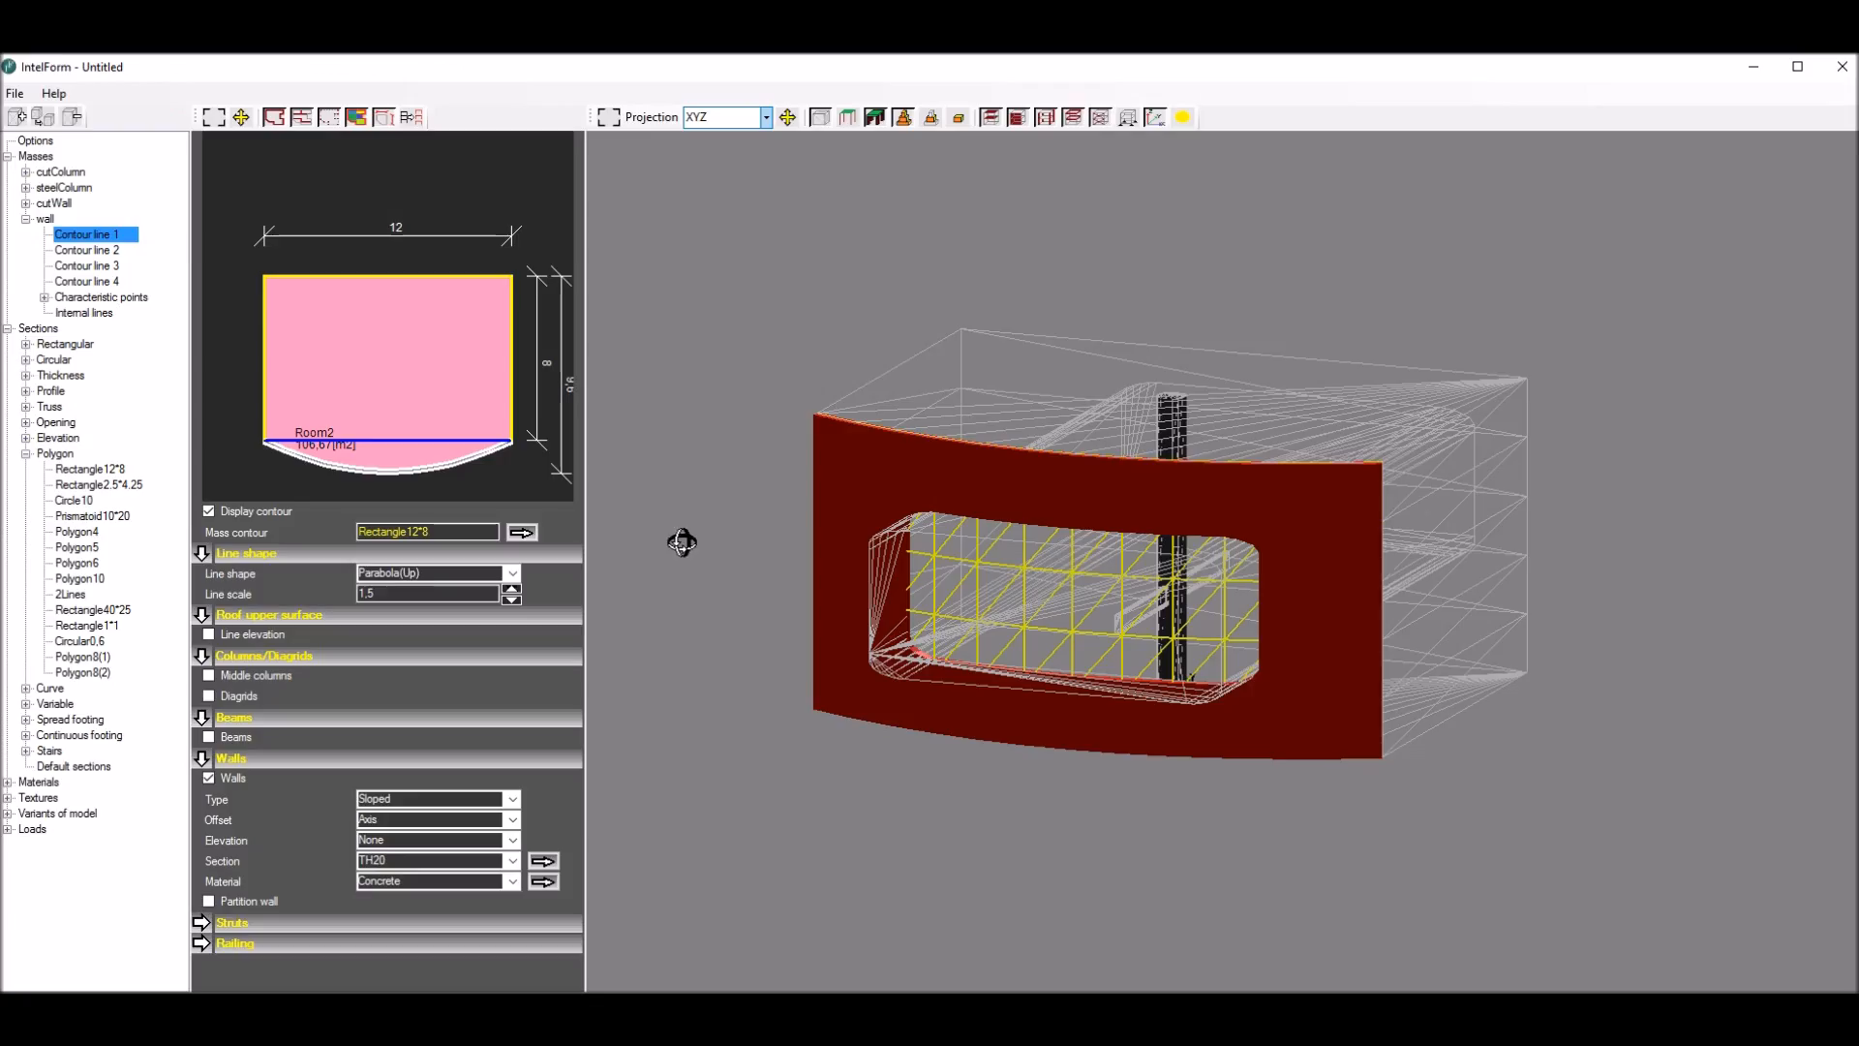
Step: Switch back to IntelForm and scale the cutColumn contour to 2 in X and 1.5 in Y, checking the slot in XZ projection
middle_click_drag(935, 352, 767, 350)
scroll(1121, 668, "up", 2)
scroll(1125, 664, "up", 6)
middle_click_drag(968, 382, 980, 381)
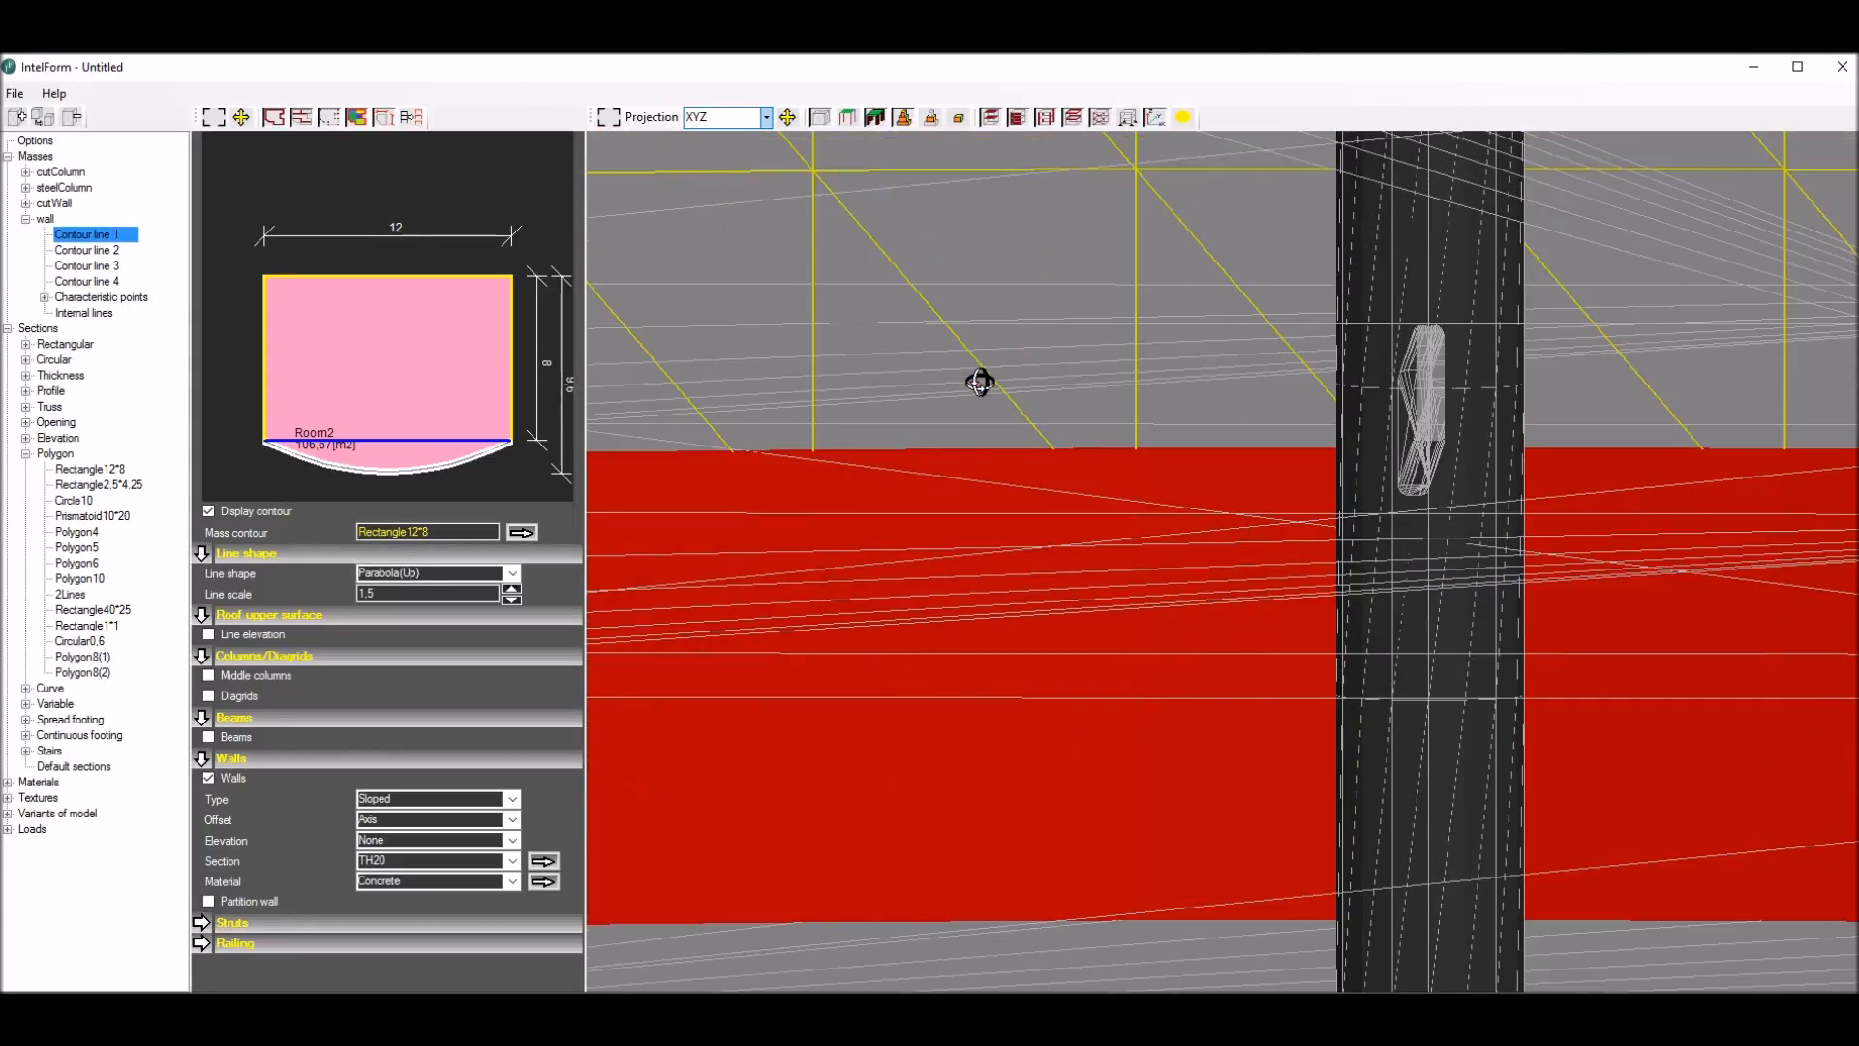
left_click(766, 117)
left_click(690, 166)
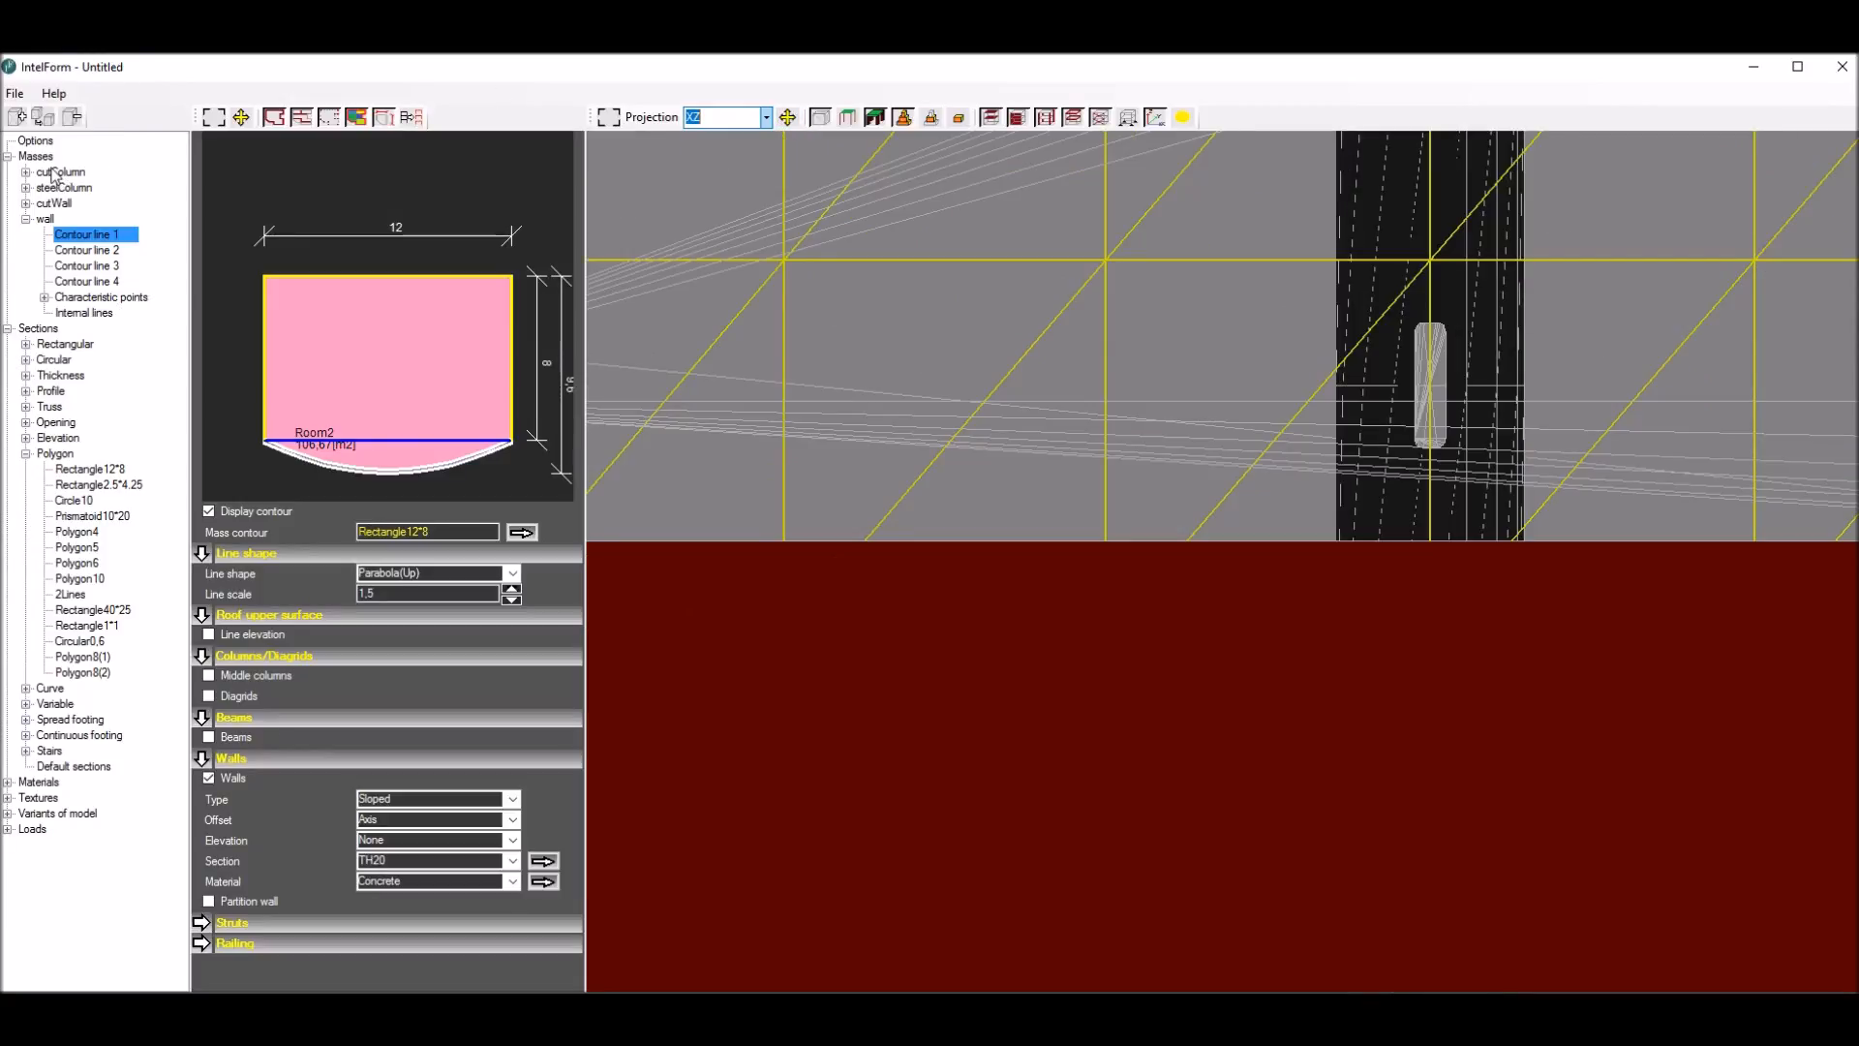
left_click(58, 172)
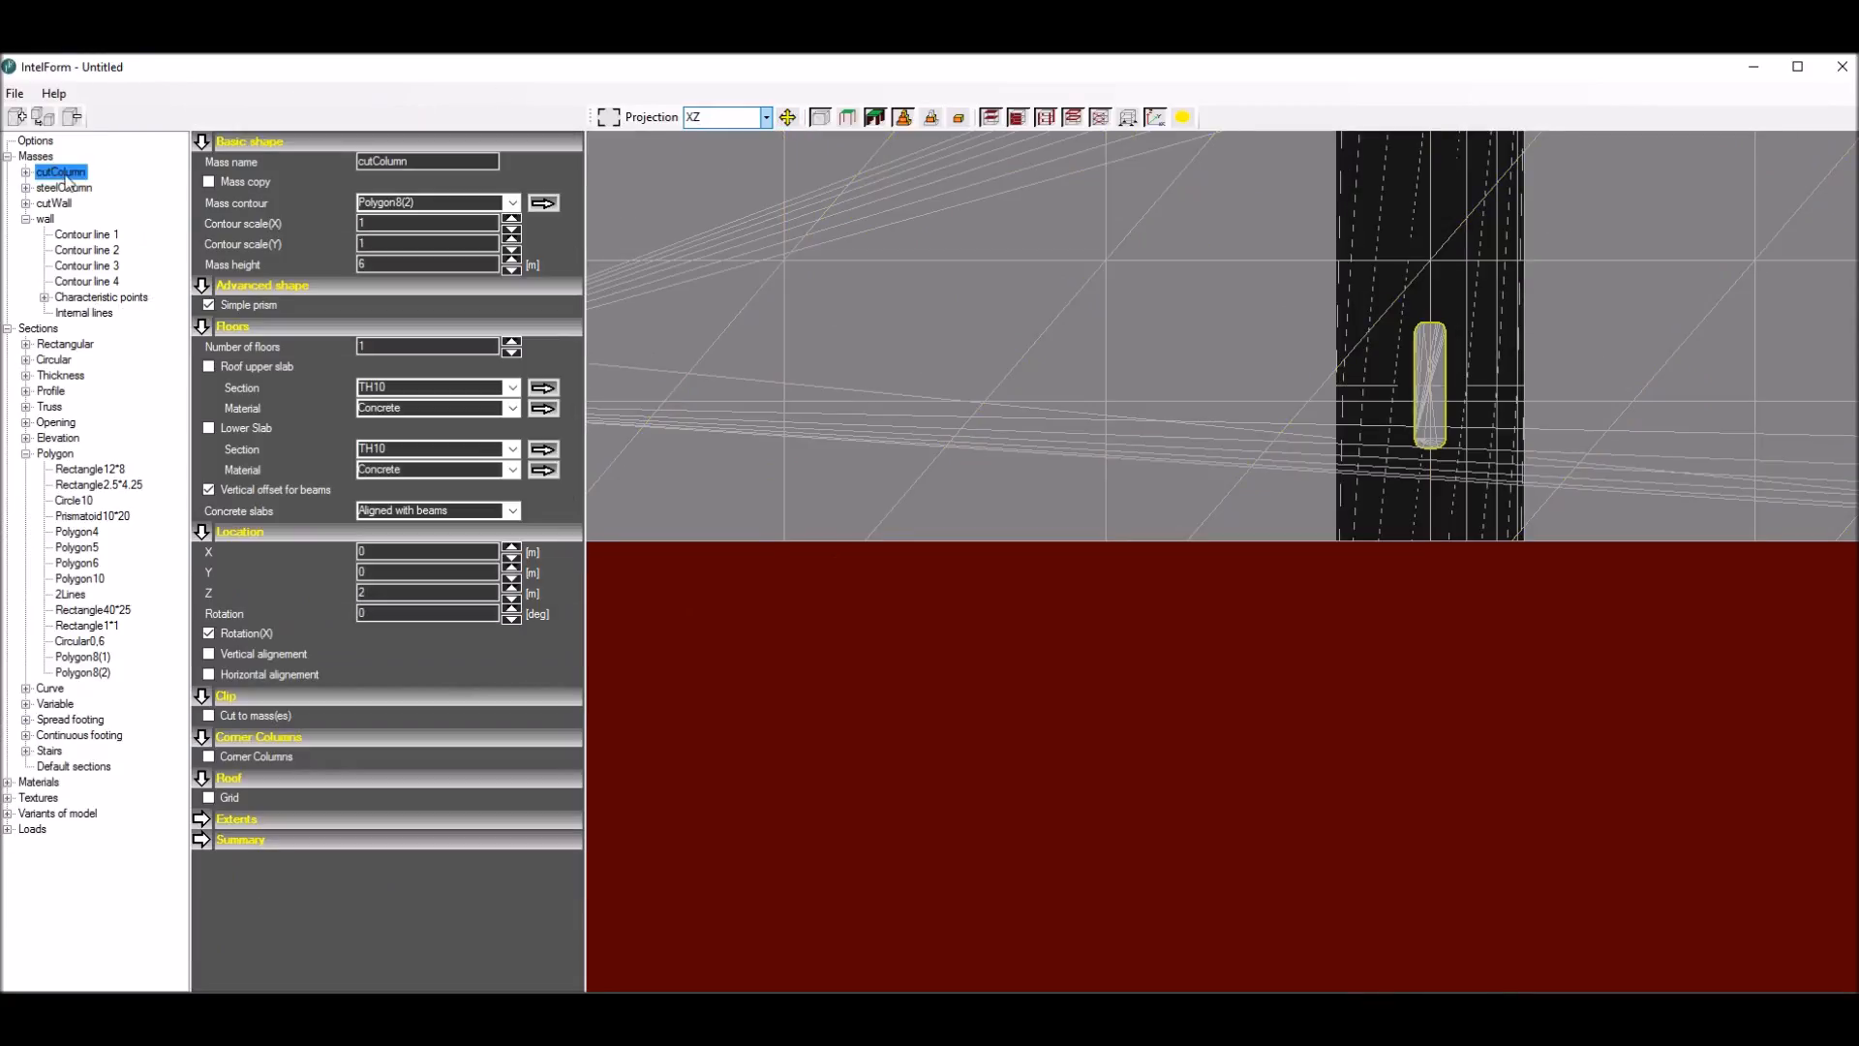
left_click(511, 239)
left_click(512, 239)
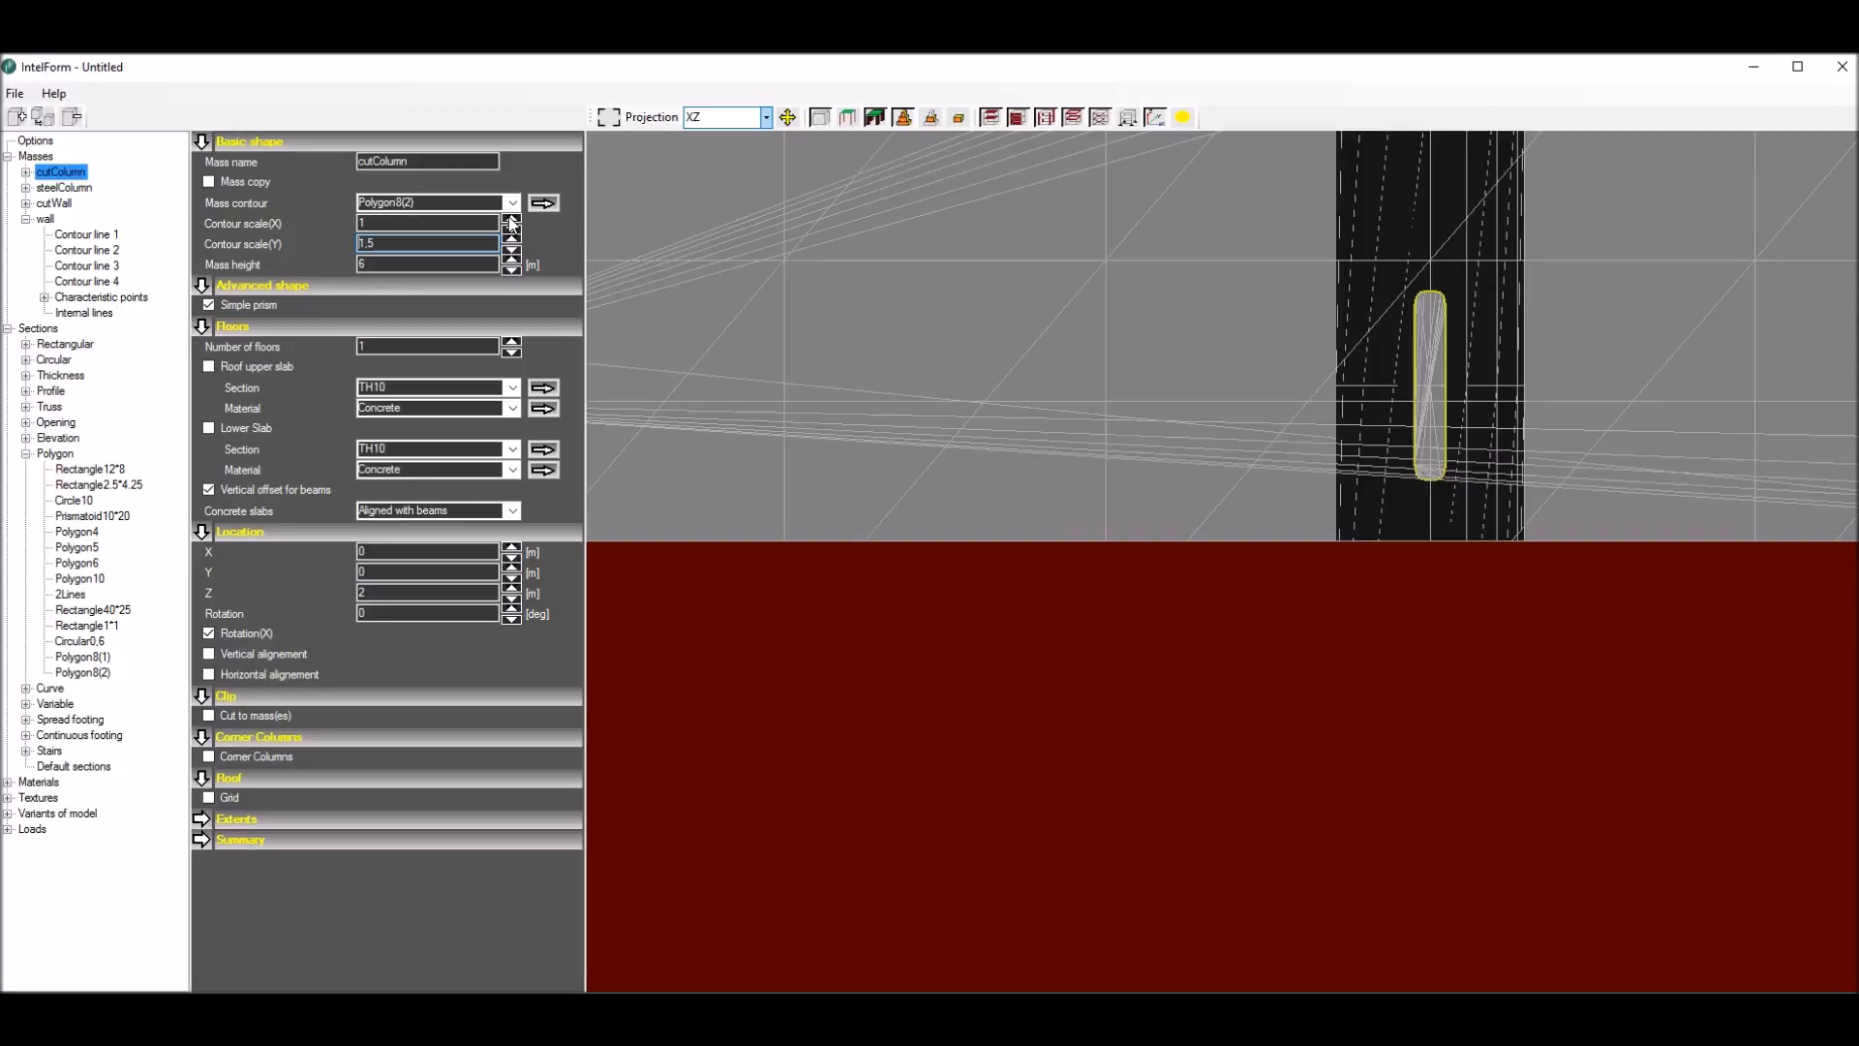
left_click(511, 219)
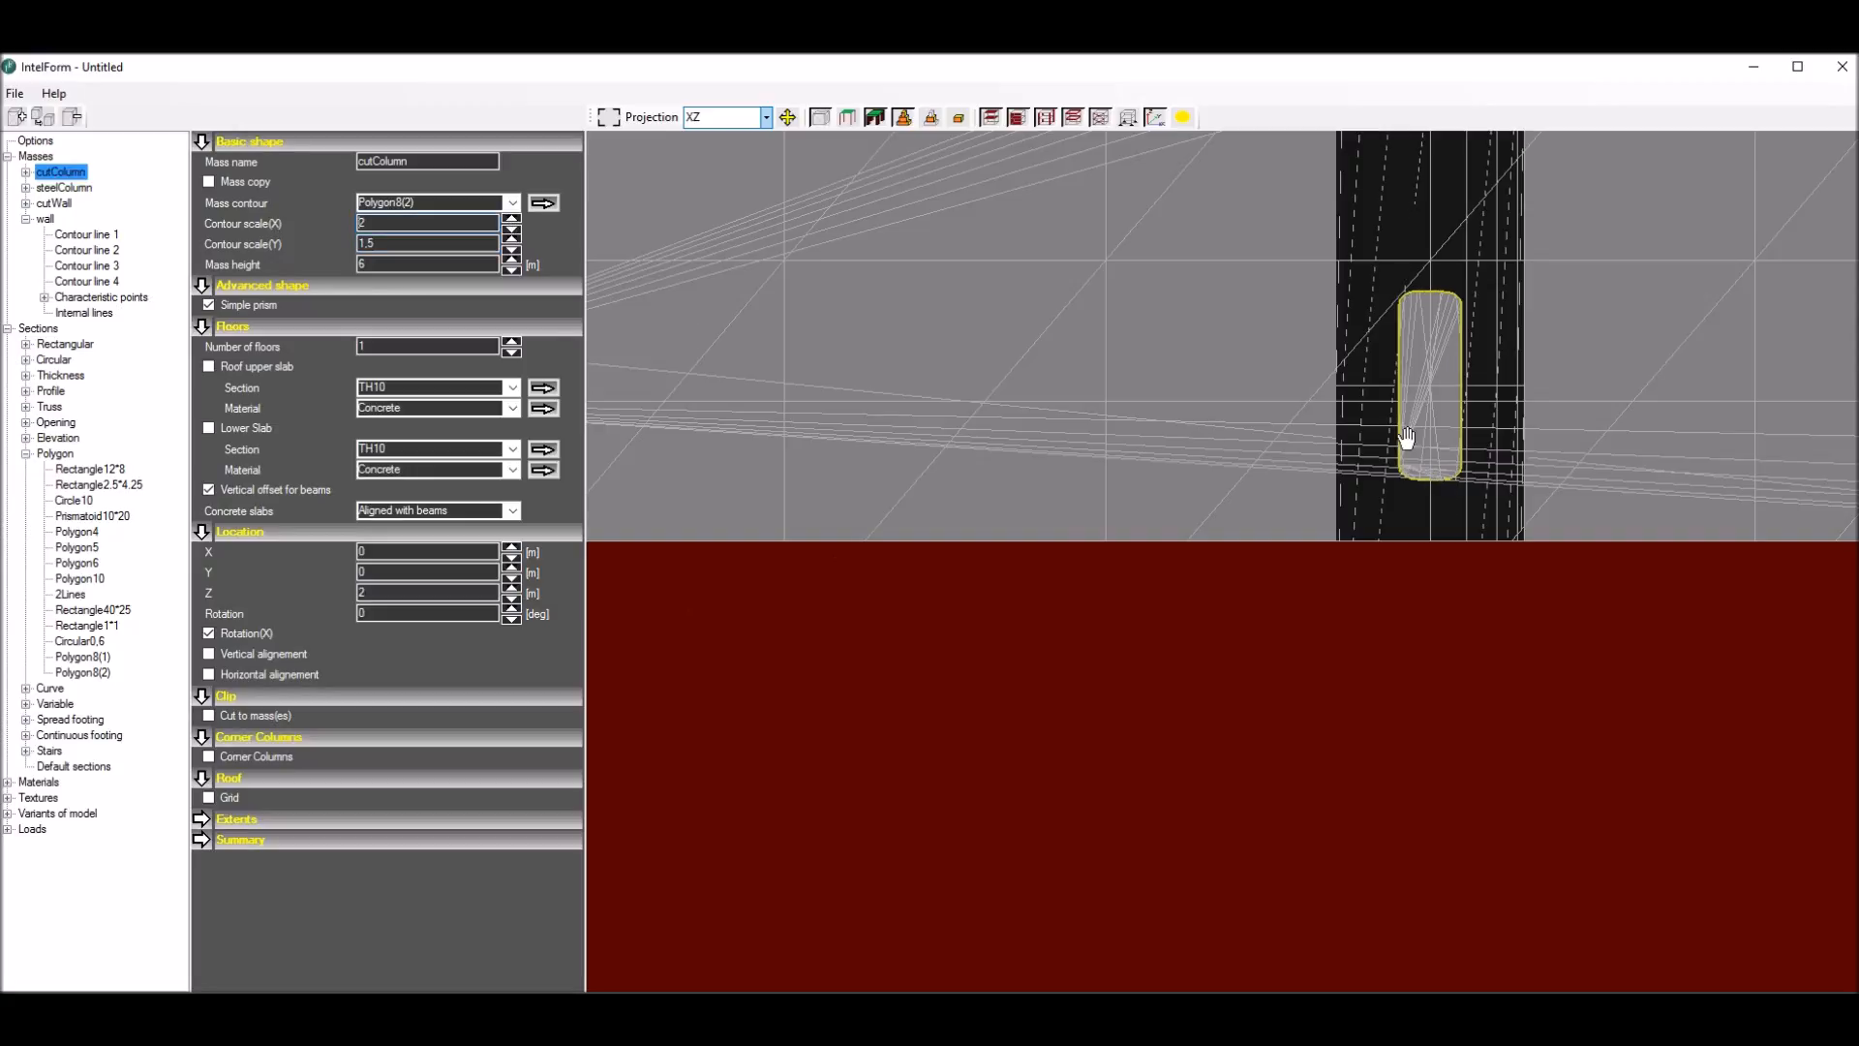
scroll(1501, 402, "up", 3)
scroll(1384, 439, "down", 10)
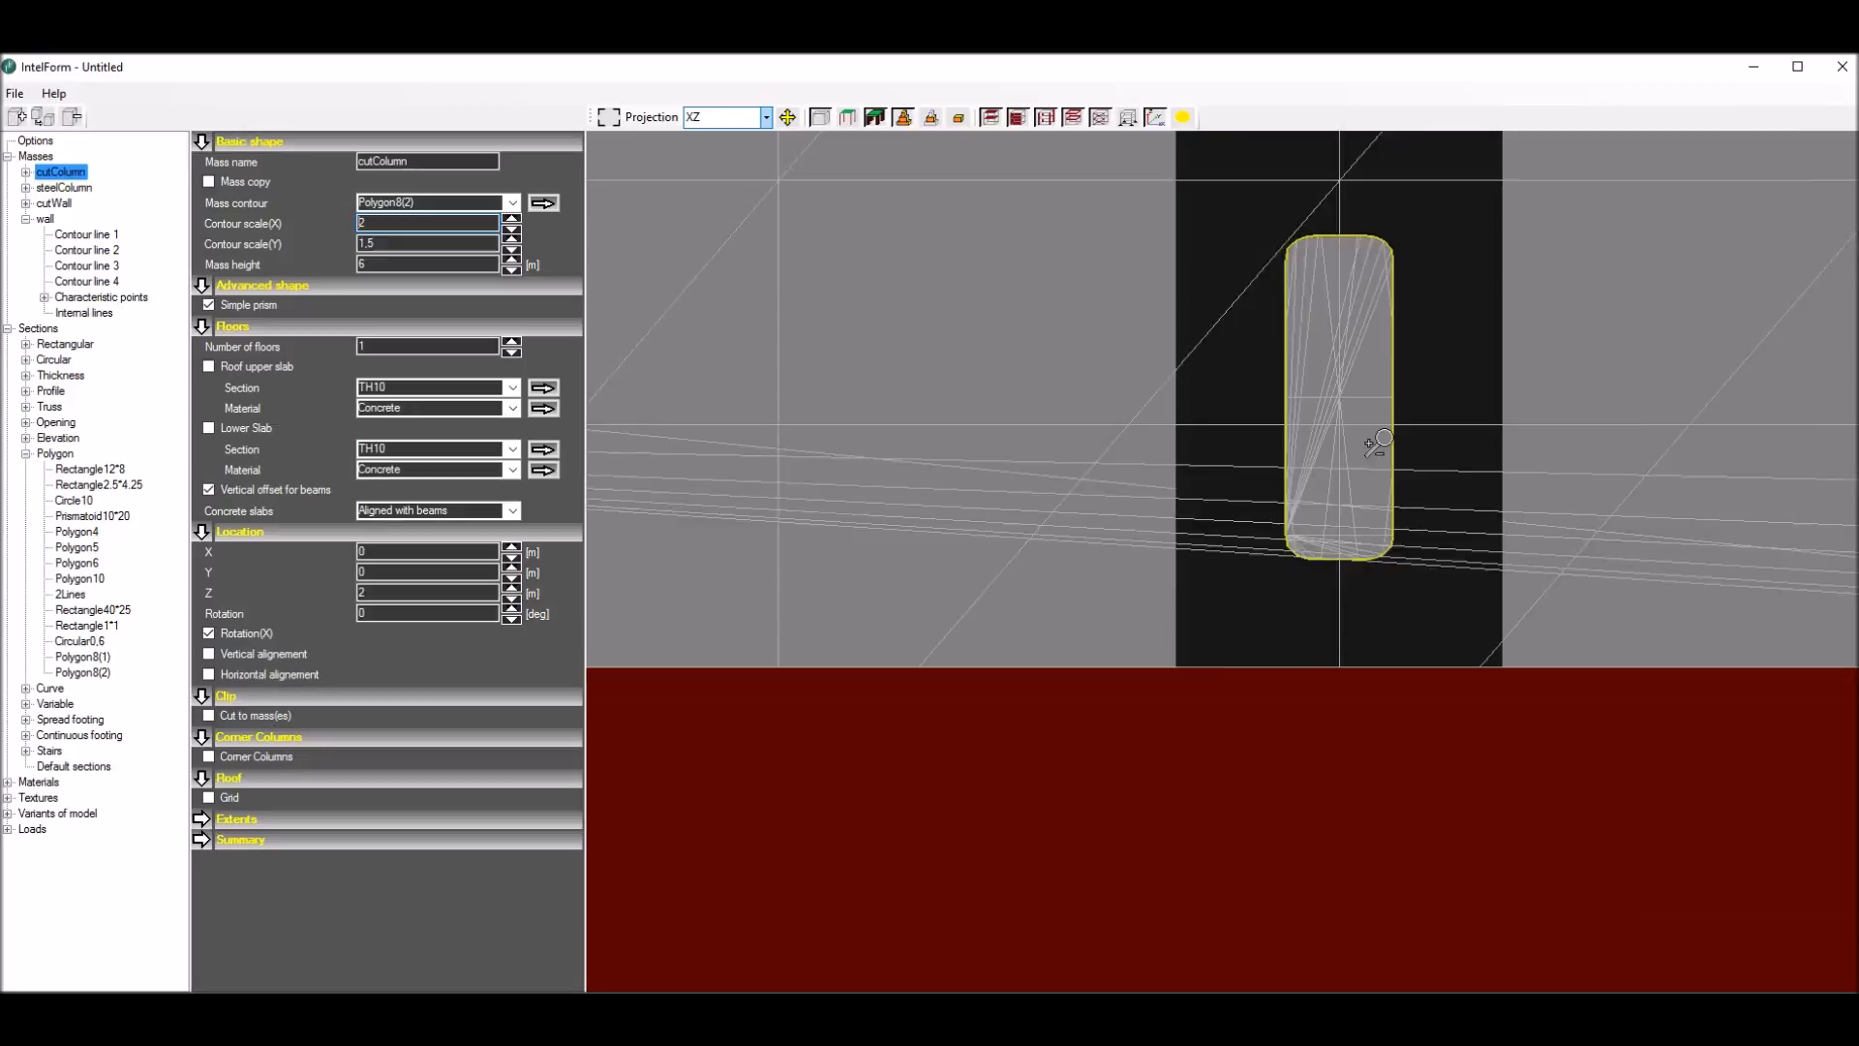
left_click_drag(1318, 269, 1019, 306)
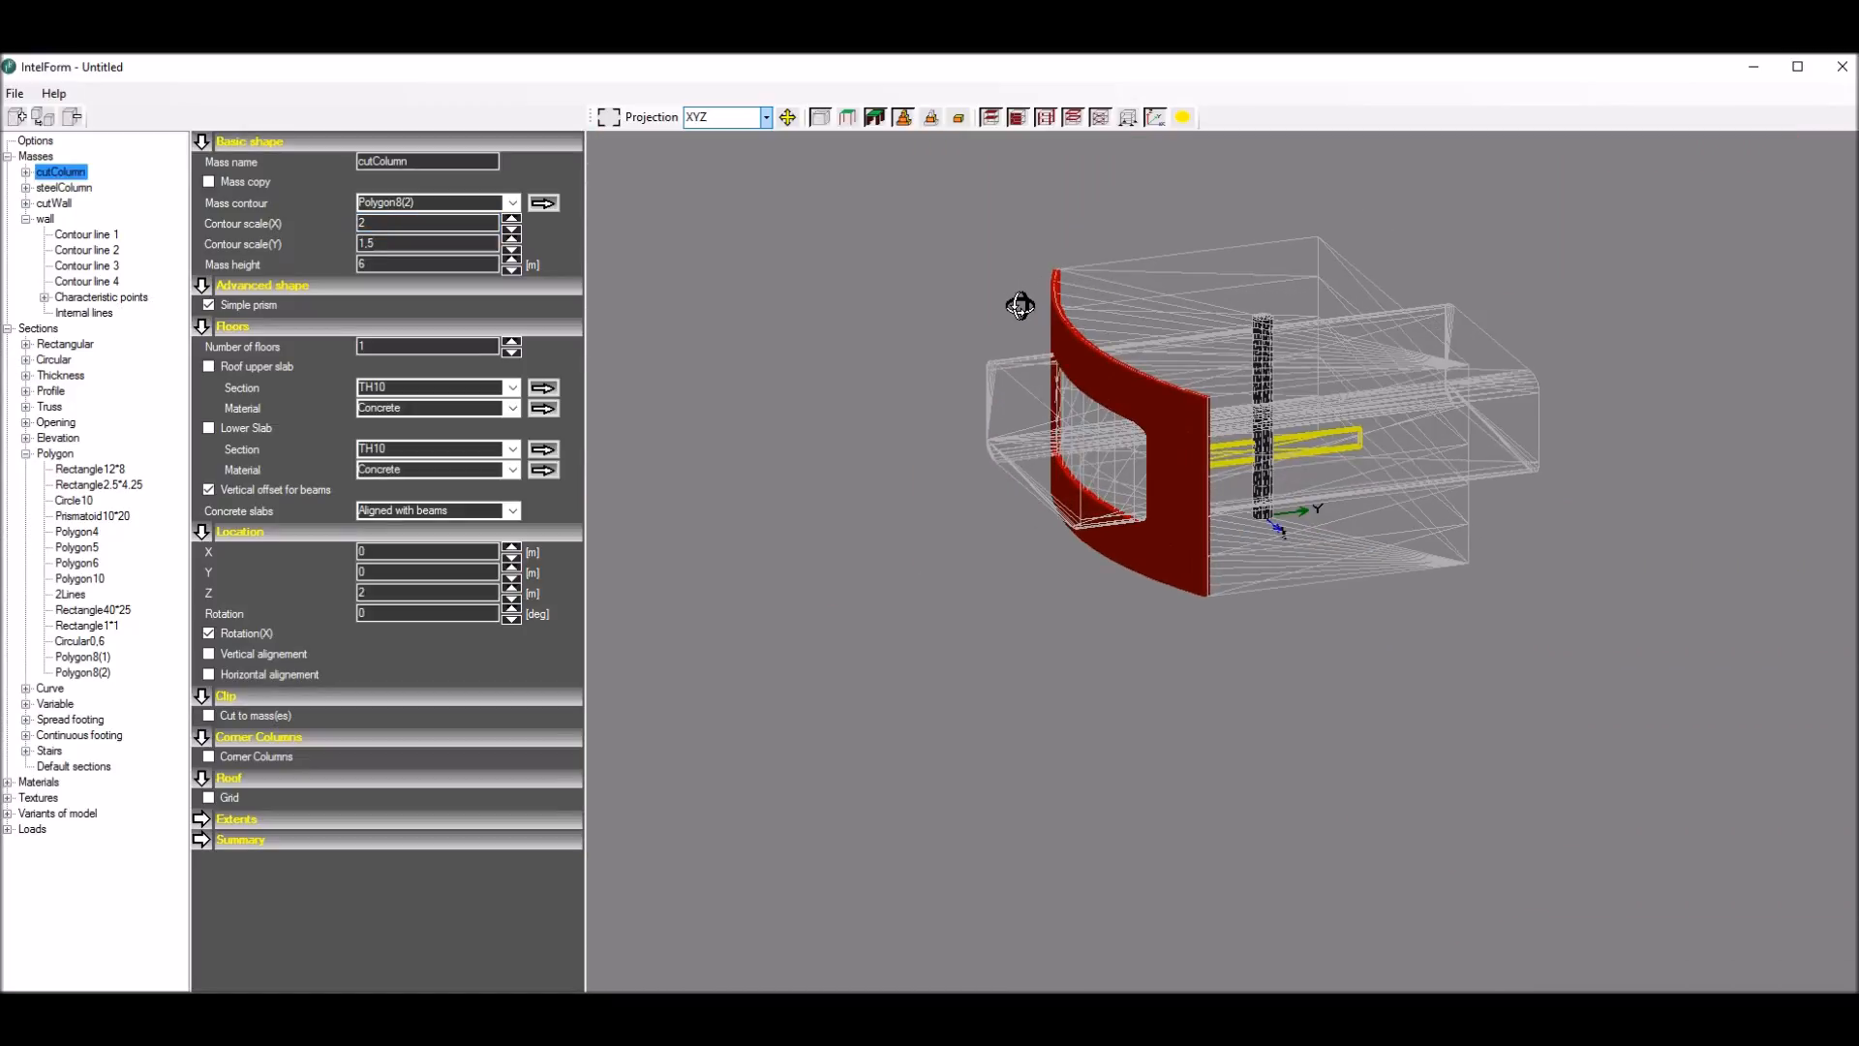